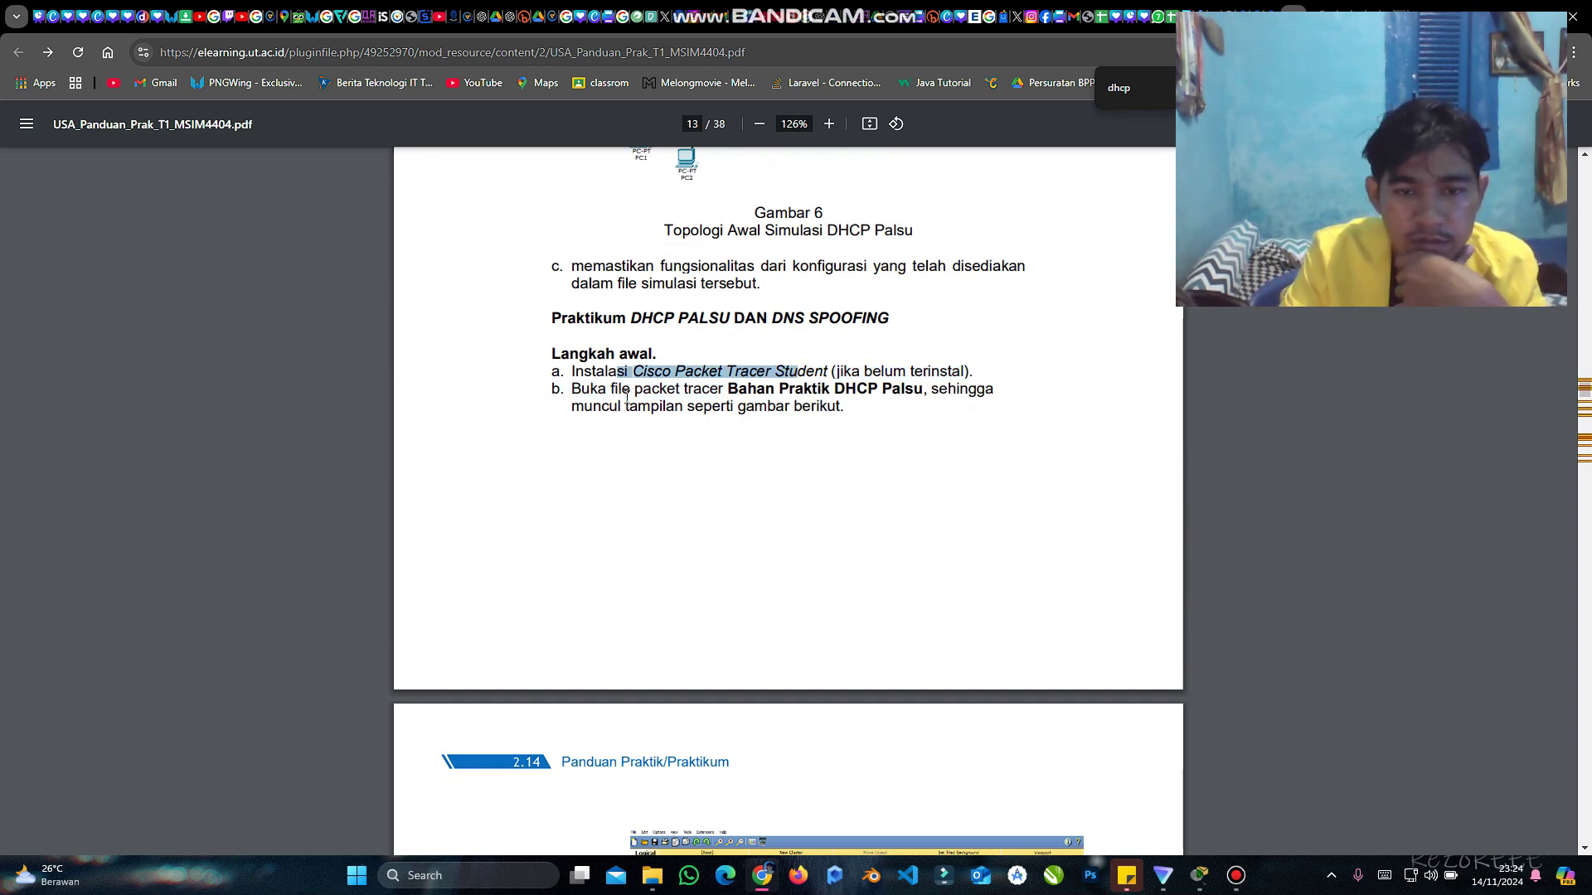
Step: Switch to Cisco Packet Tracer and open "bahan praktik DHCP Palsu" from Modul_3 of Bahan_Praktikum_MSIM4404_Keamanan_Jaringan_Upload1 in Downloads
scroll(744, 458, down, 6)
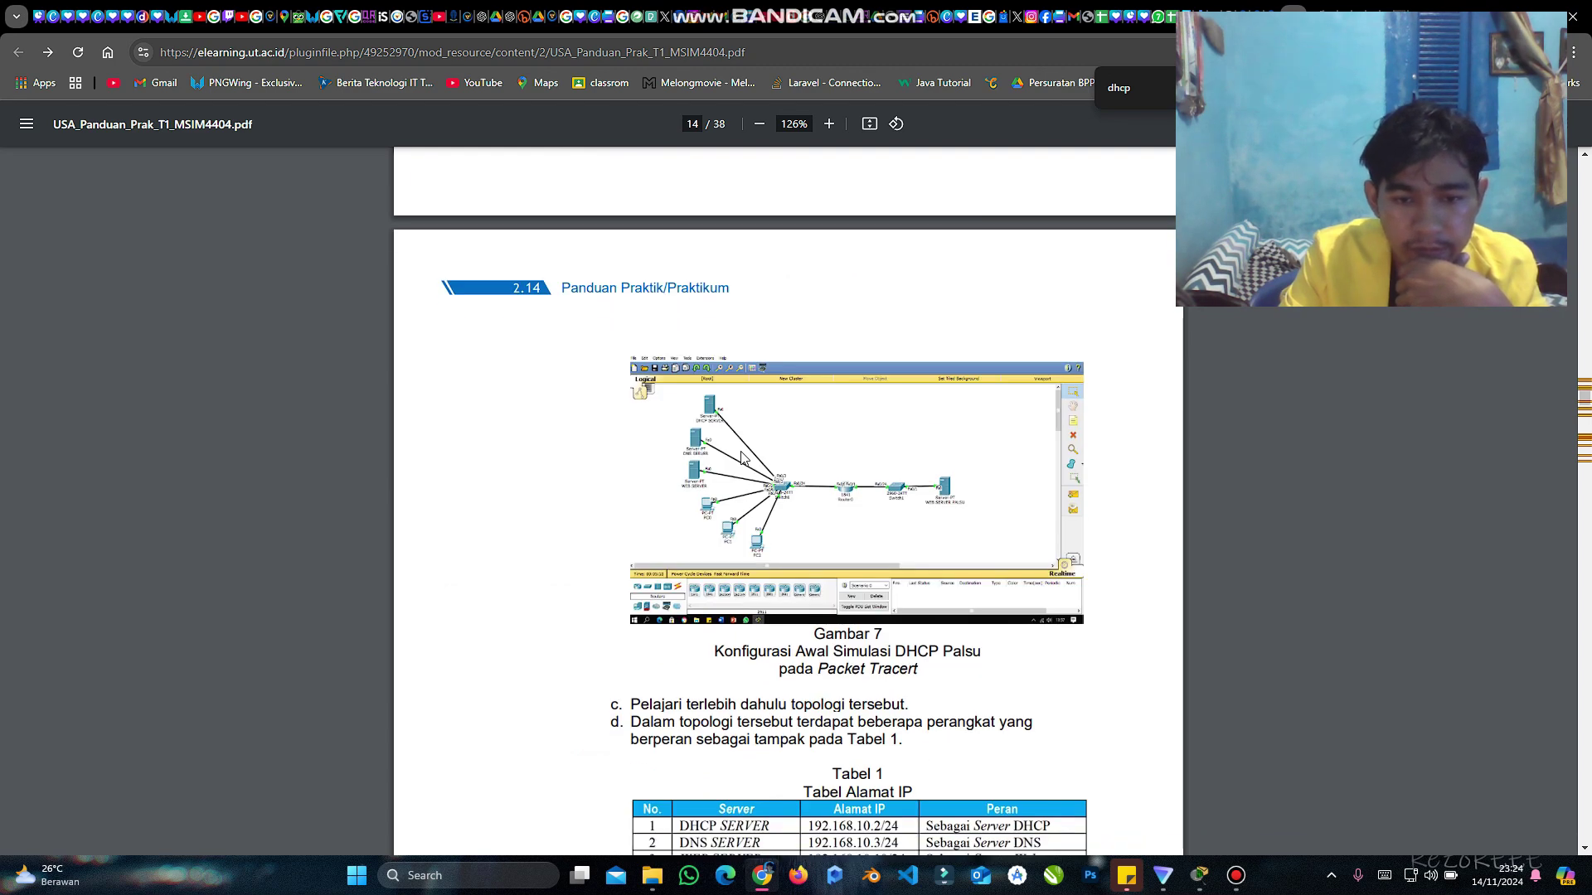
click(1199, 876)
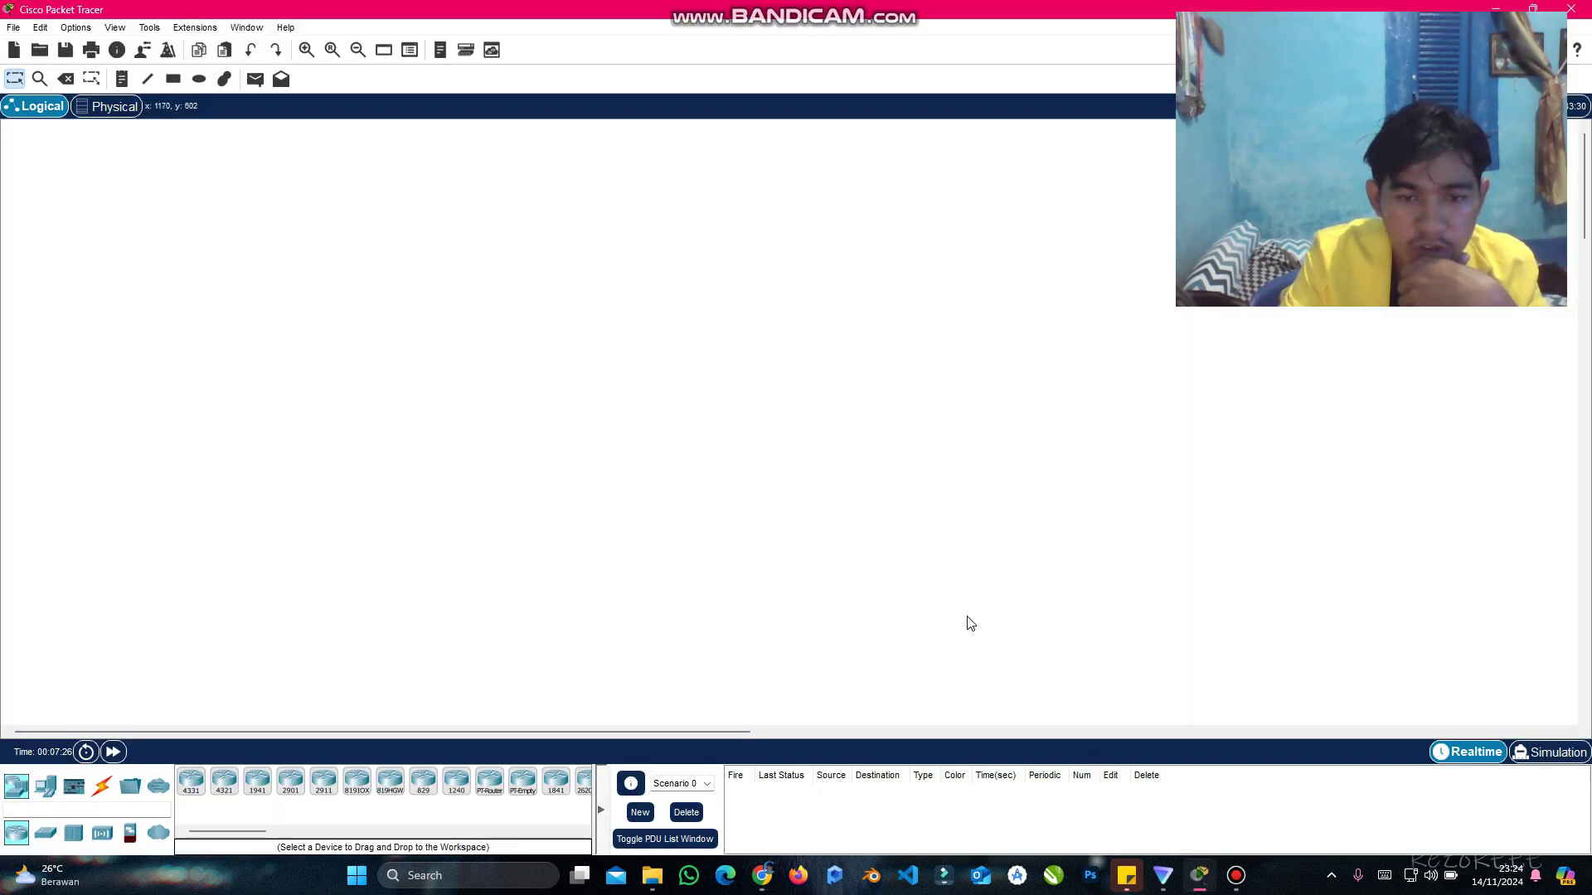
click(17, 28)
click(25, 63)
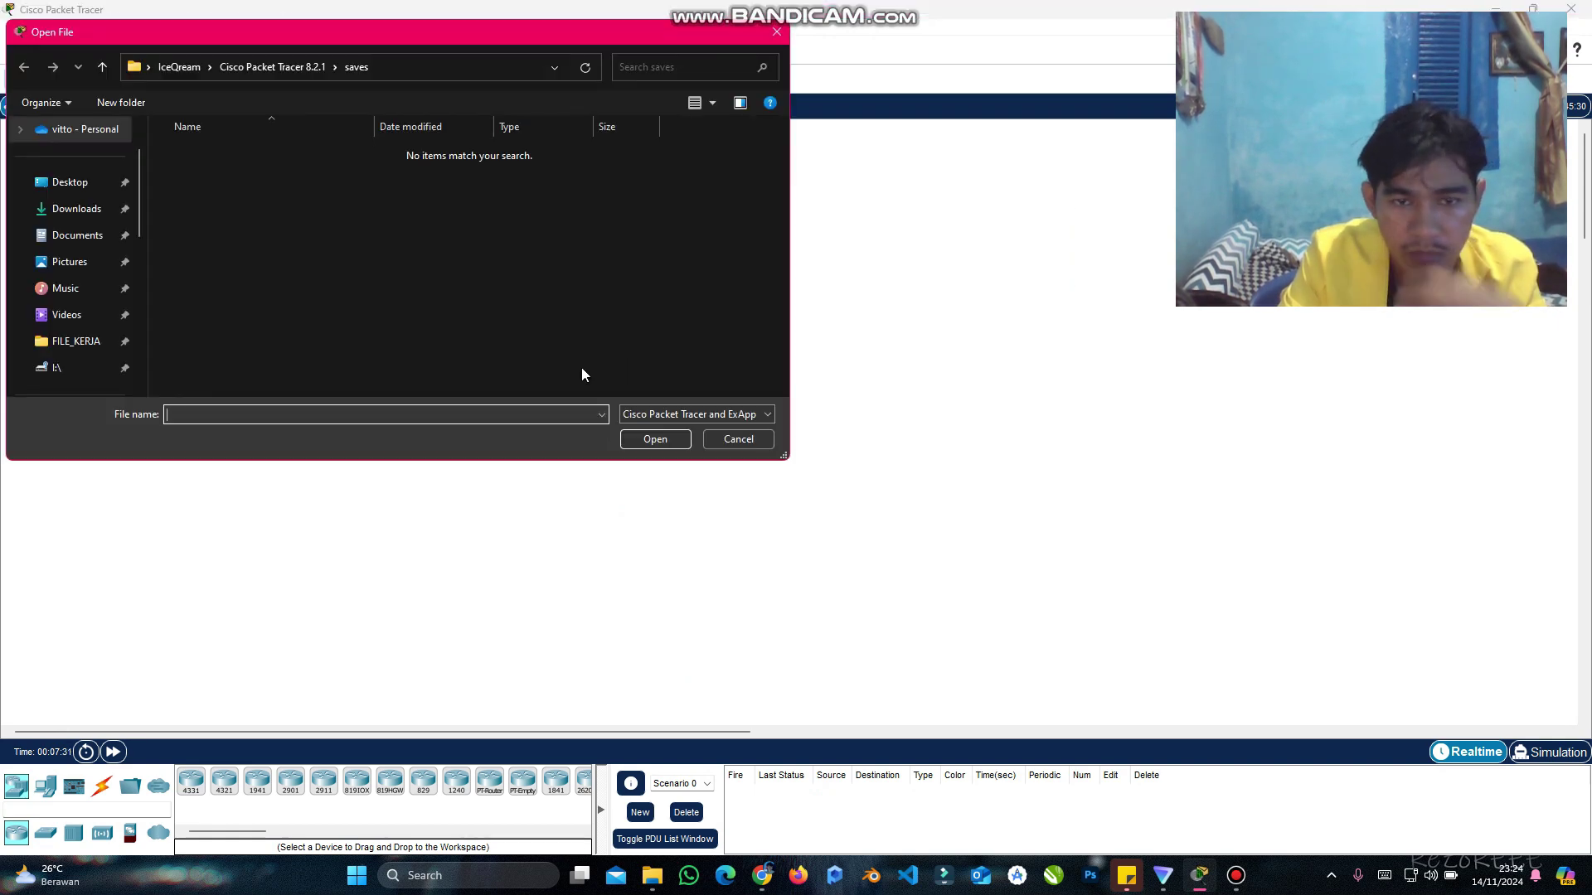
click(76, 208)
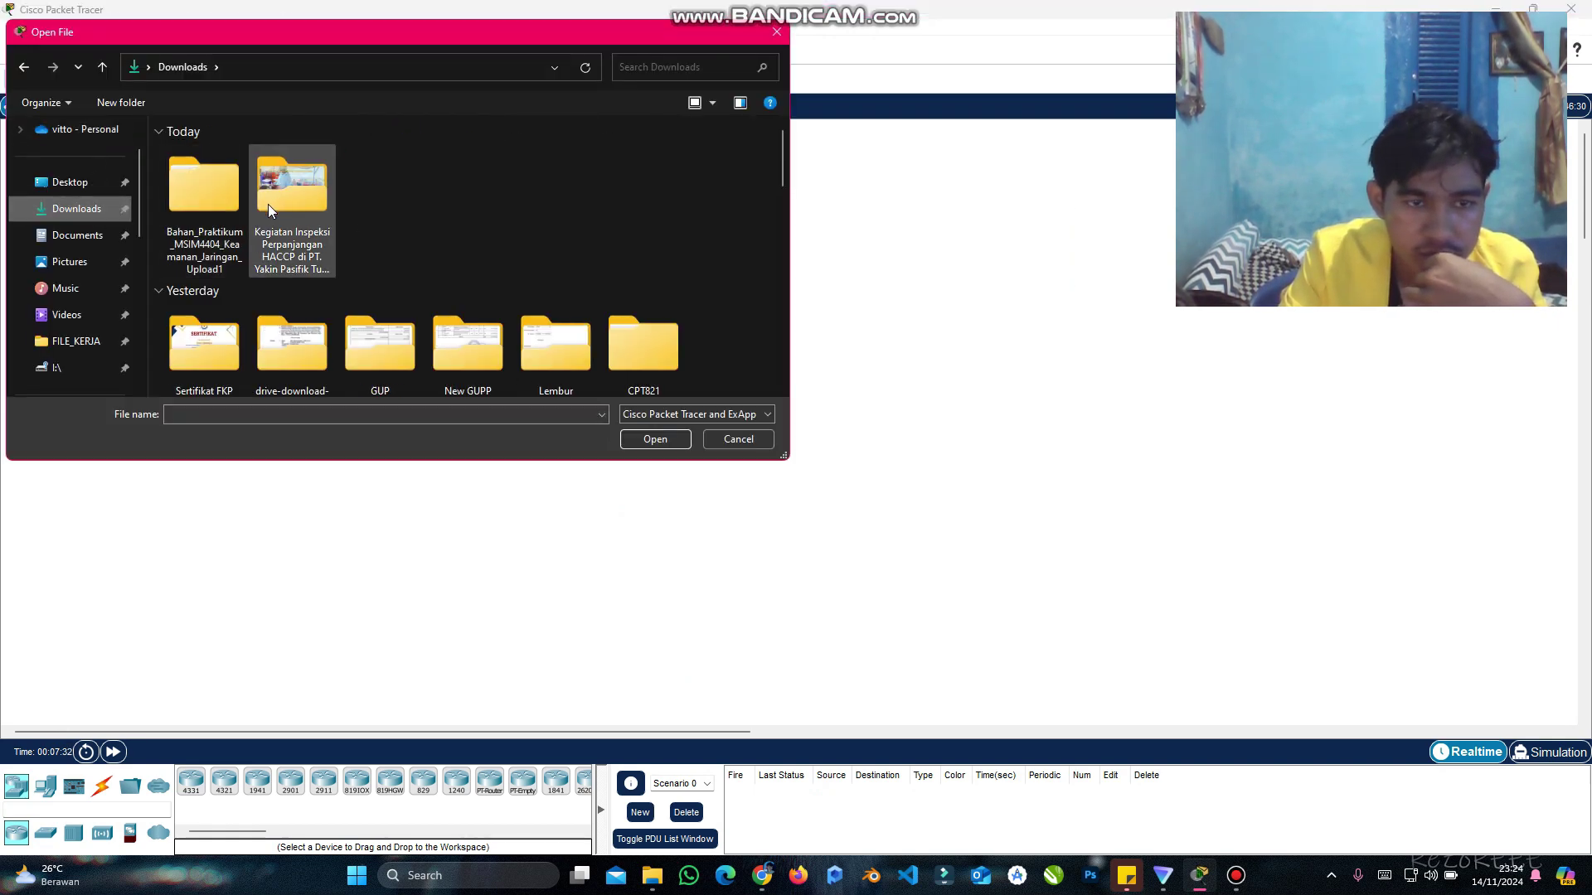
double_click(204, 221)
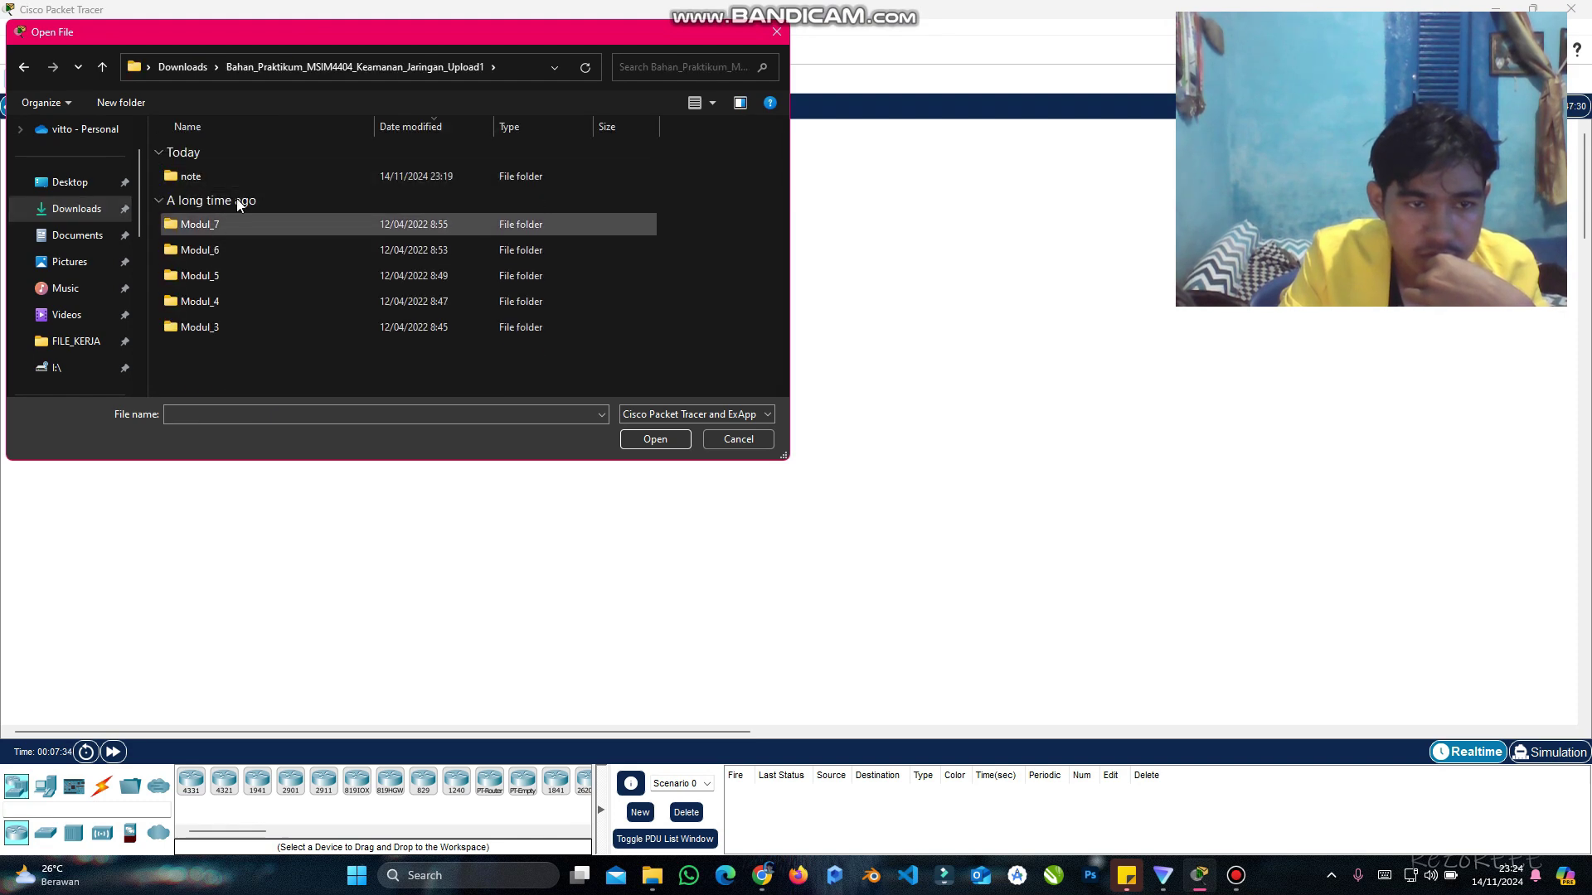
double_click(224, 325)
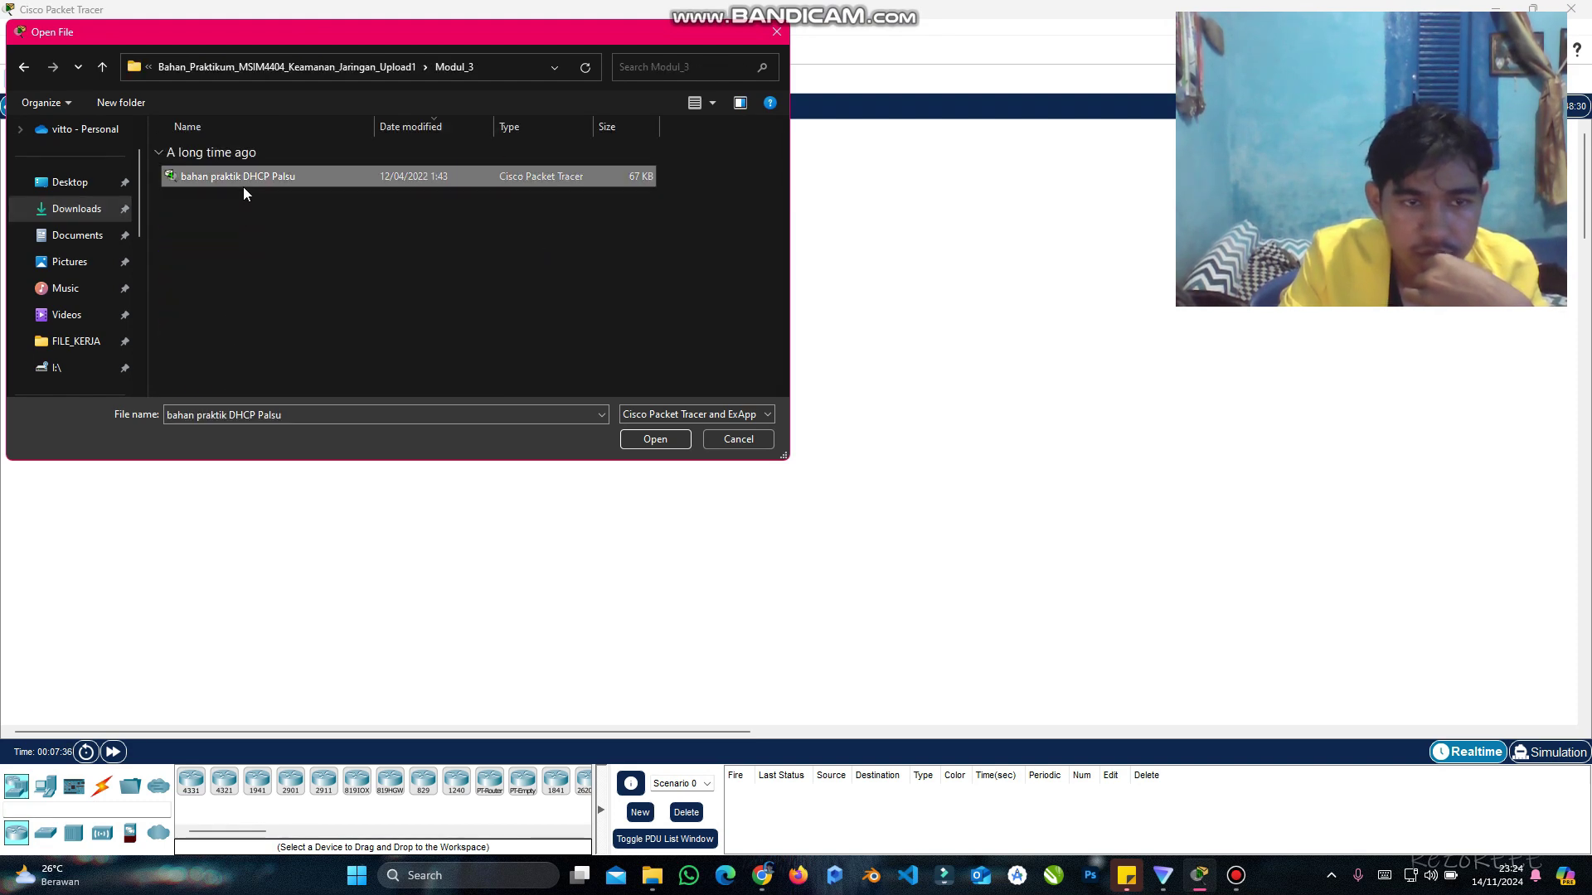
double_click(242, 186)
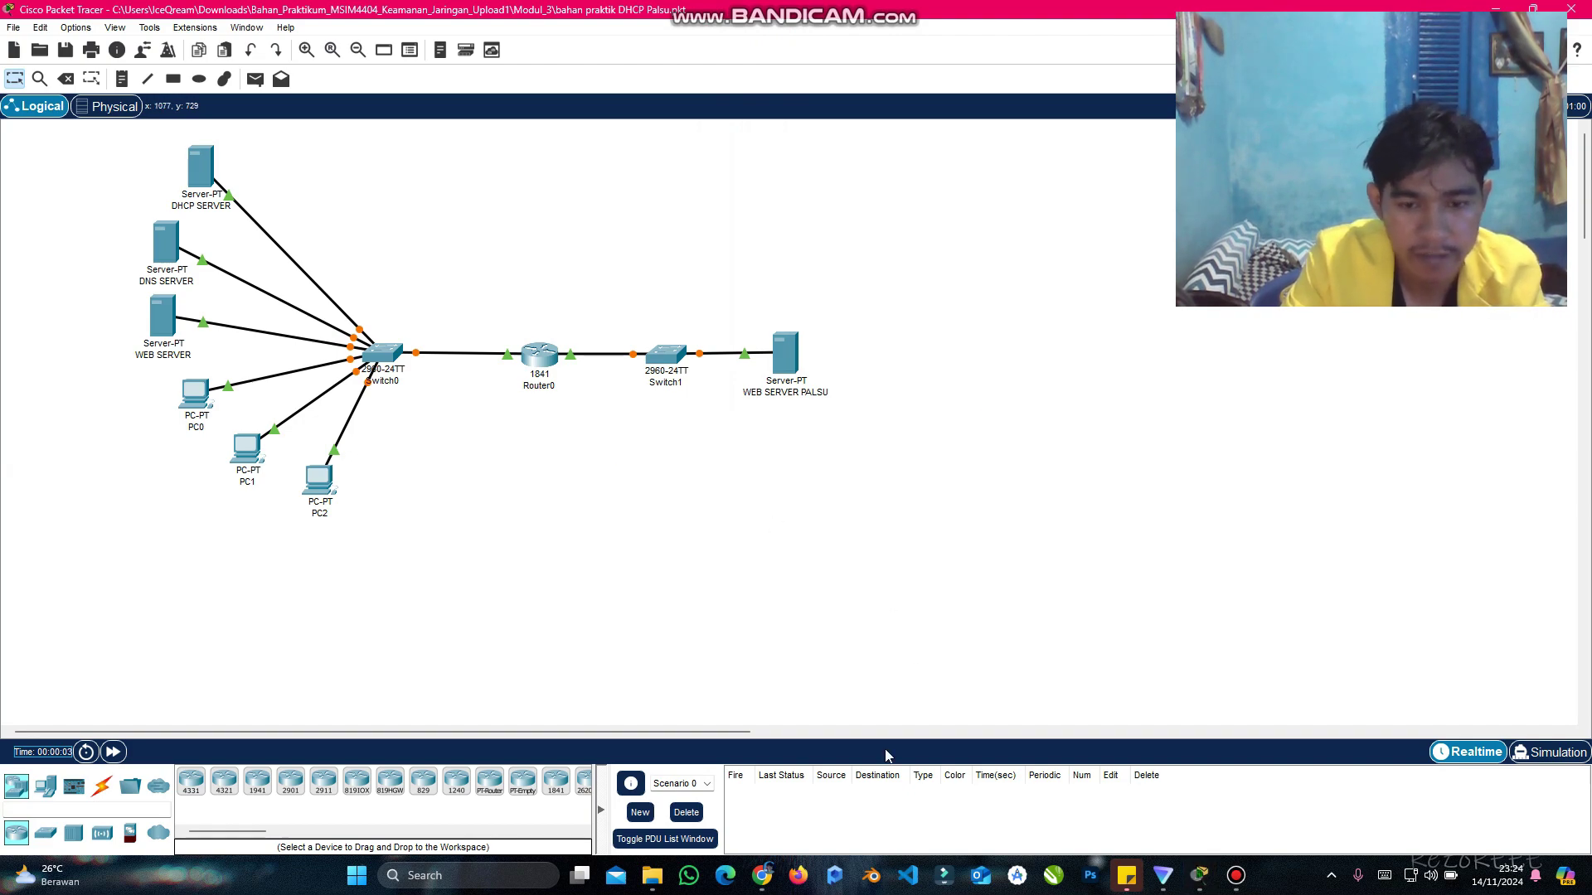
Step: Arrange the PDF guide and the Packet Tracer topology side by side, giving the topology the wider share
key(super+Right)
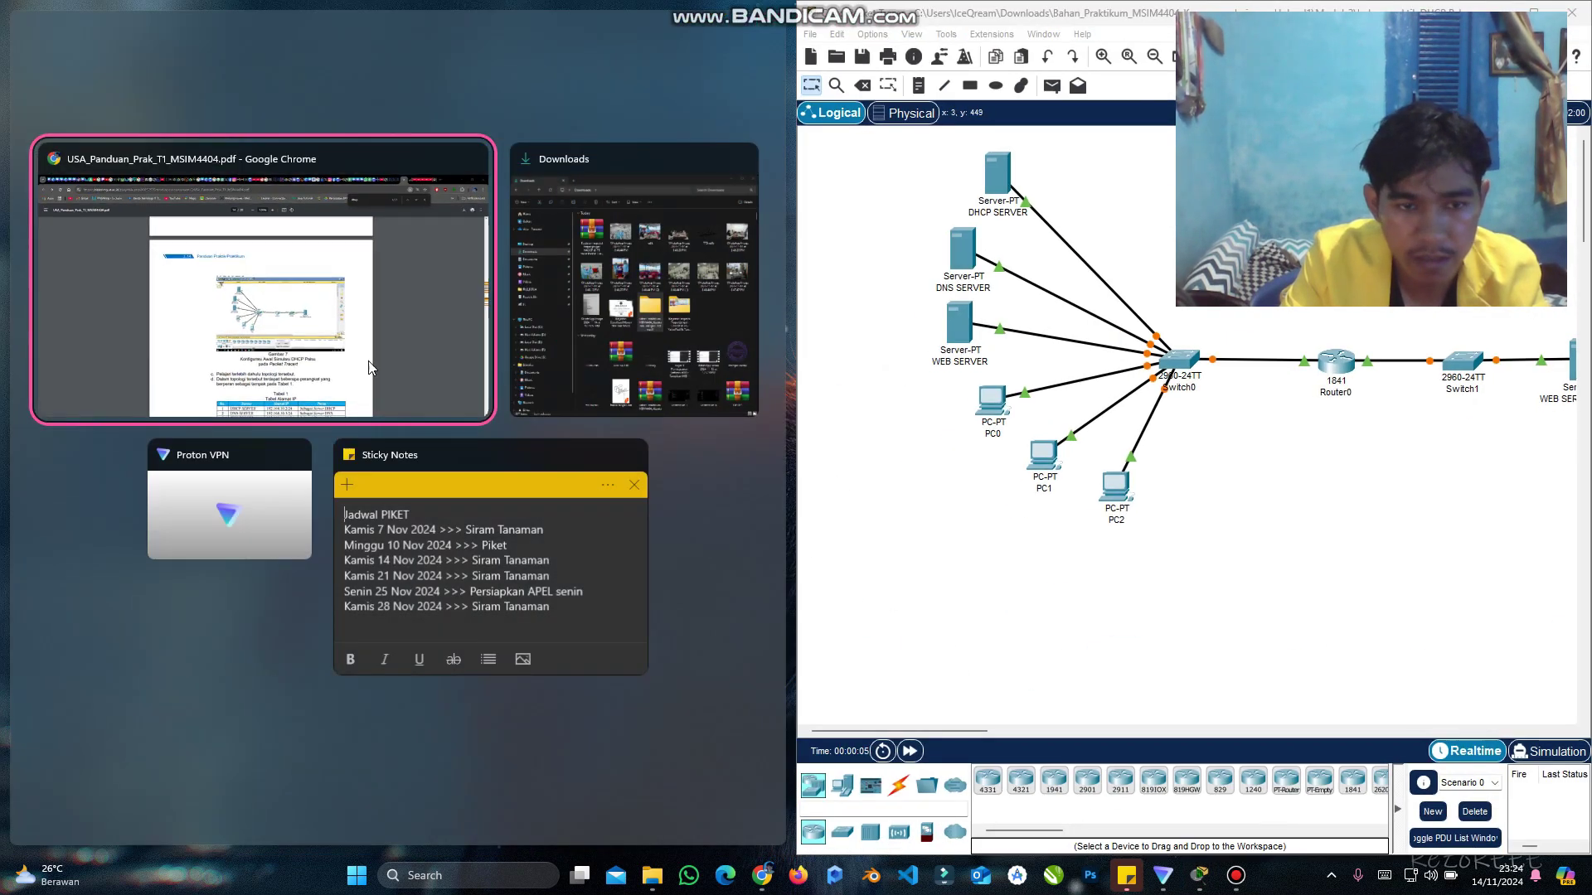
click(370, 366)
drag(794, 375, 638, 375)
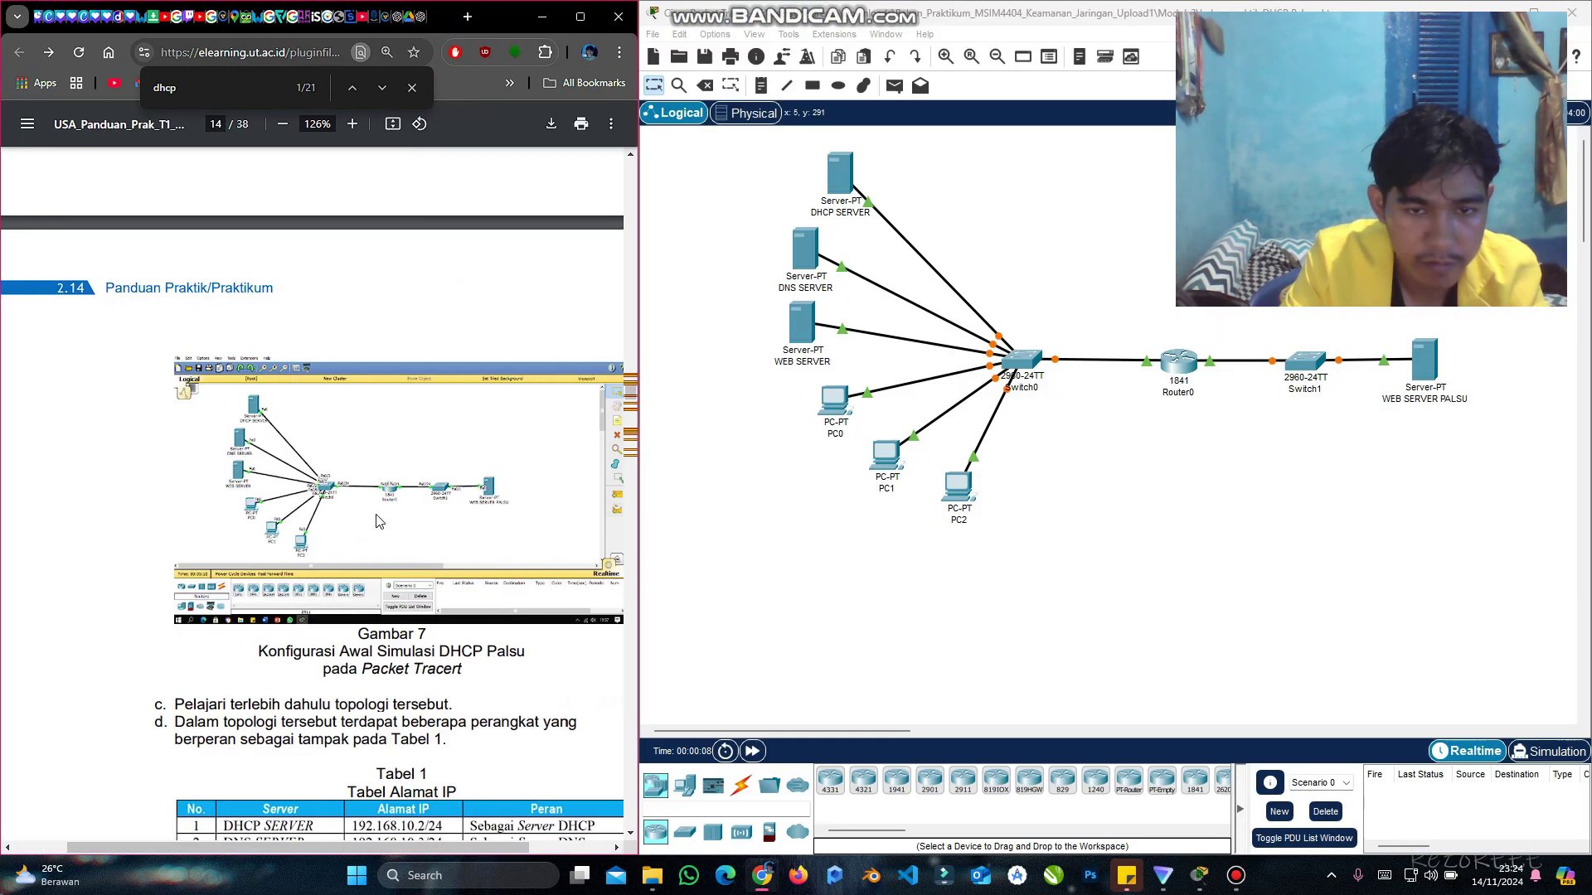
Step: Match the DHCP, DNS and web servers in the topology with their entries in the guide's Tabel 1
scroll(379, 521, down, 4)
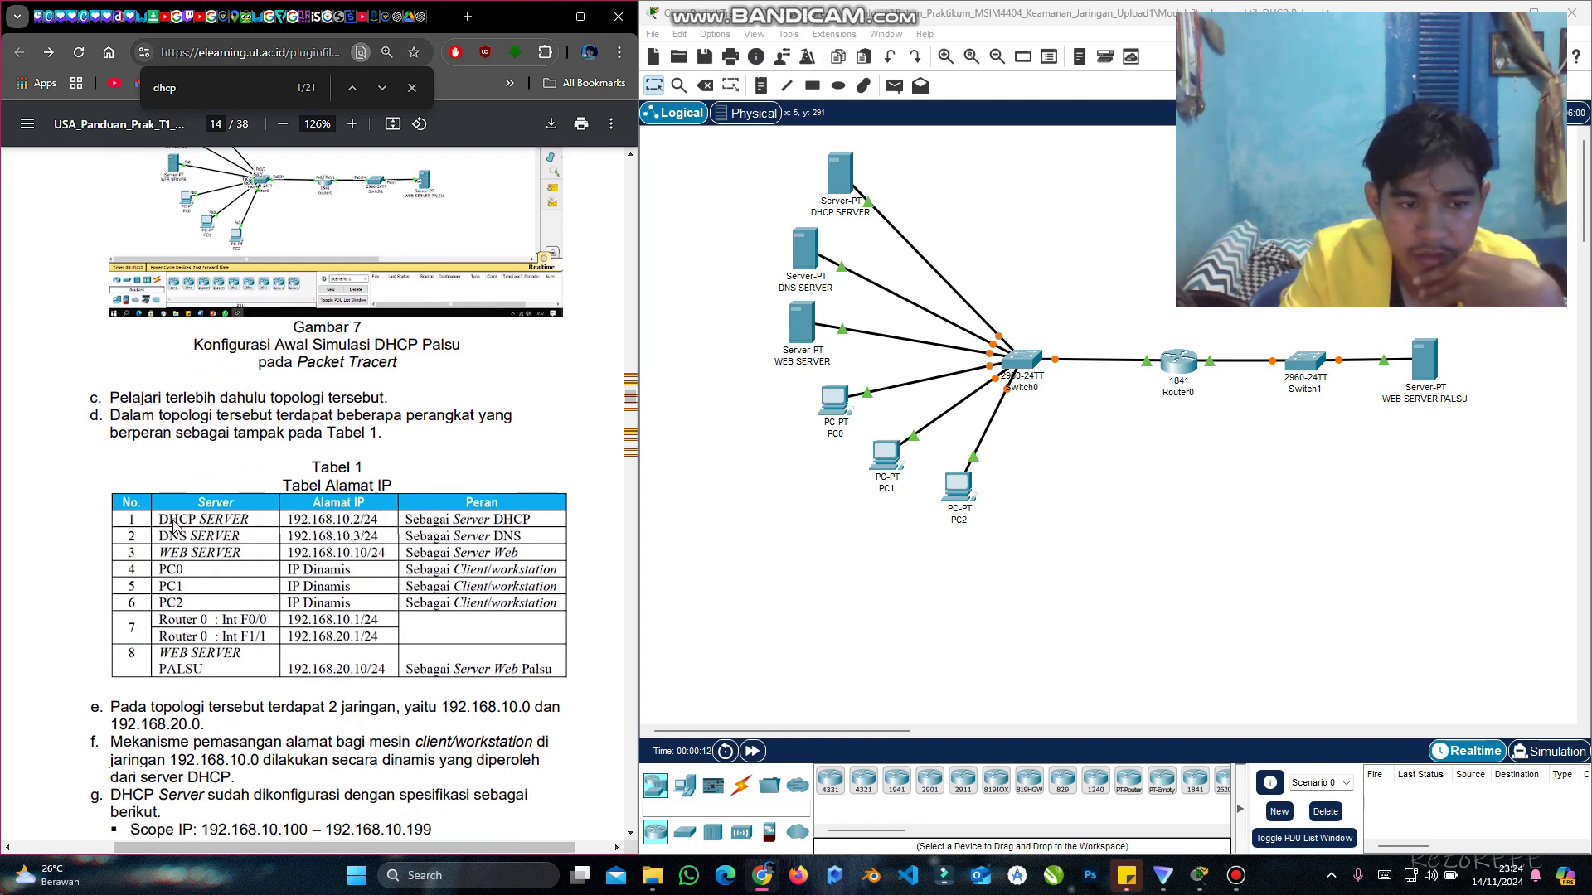
click(837, 184)
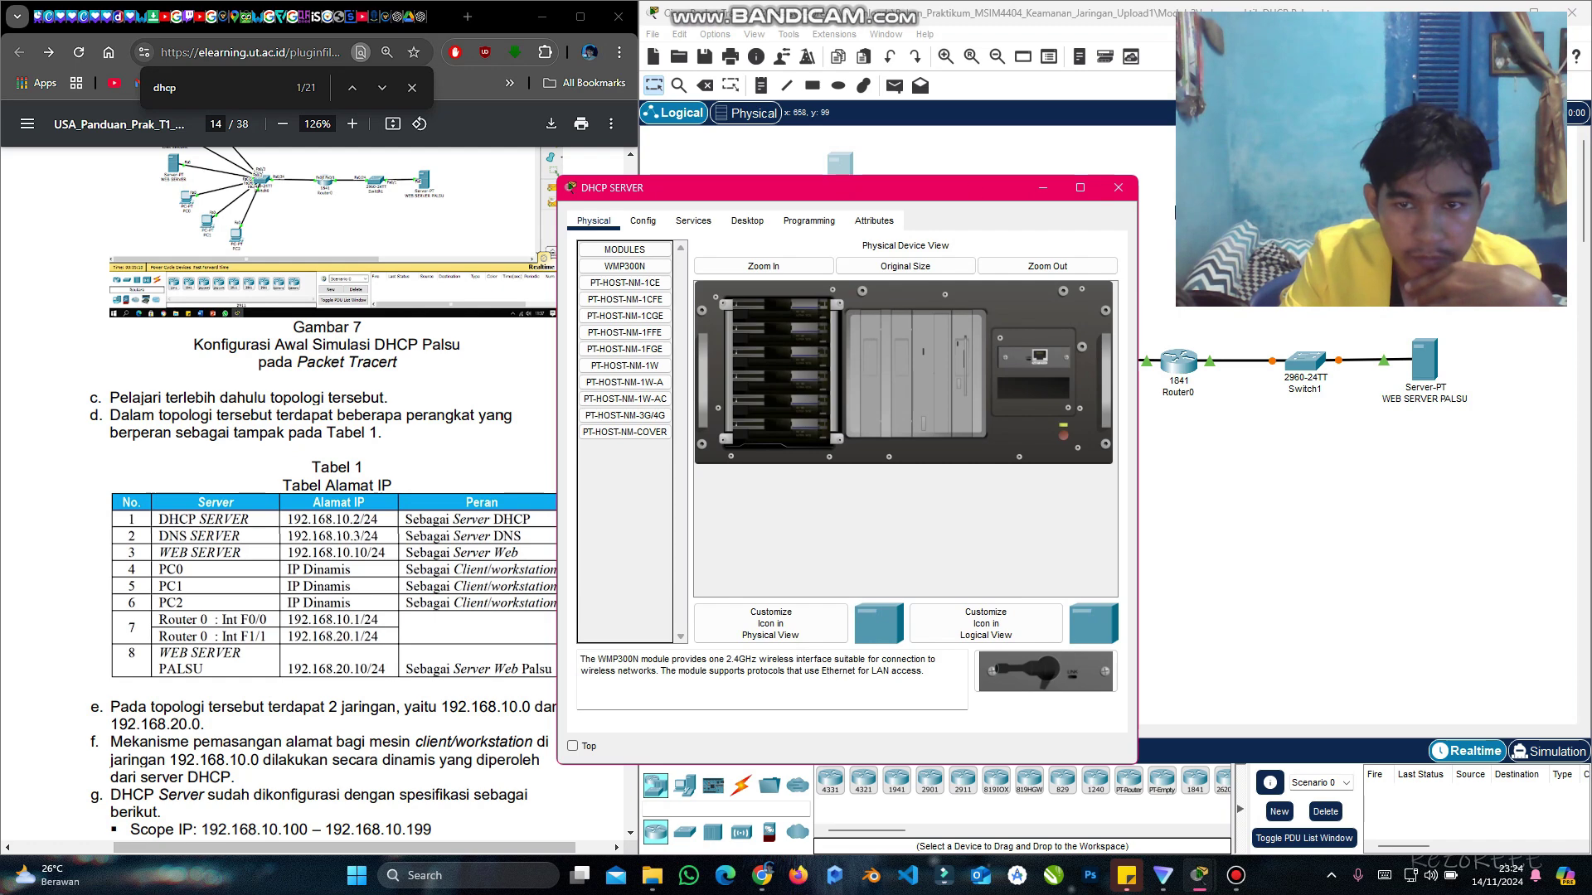
click(1118, 187)
mouse_move(834, 175)
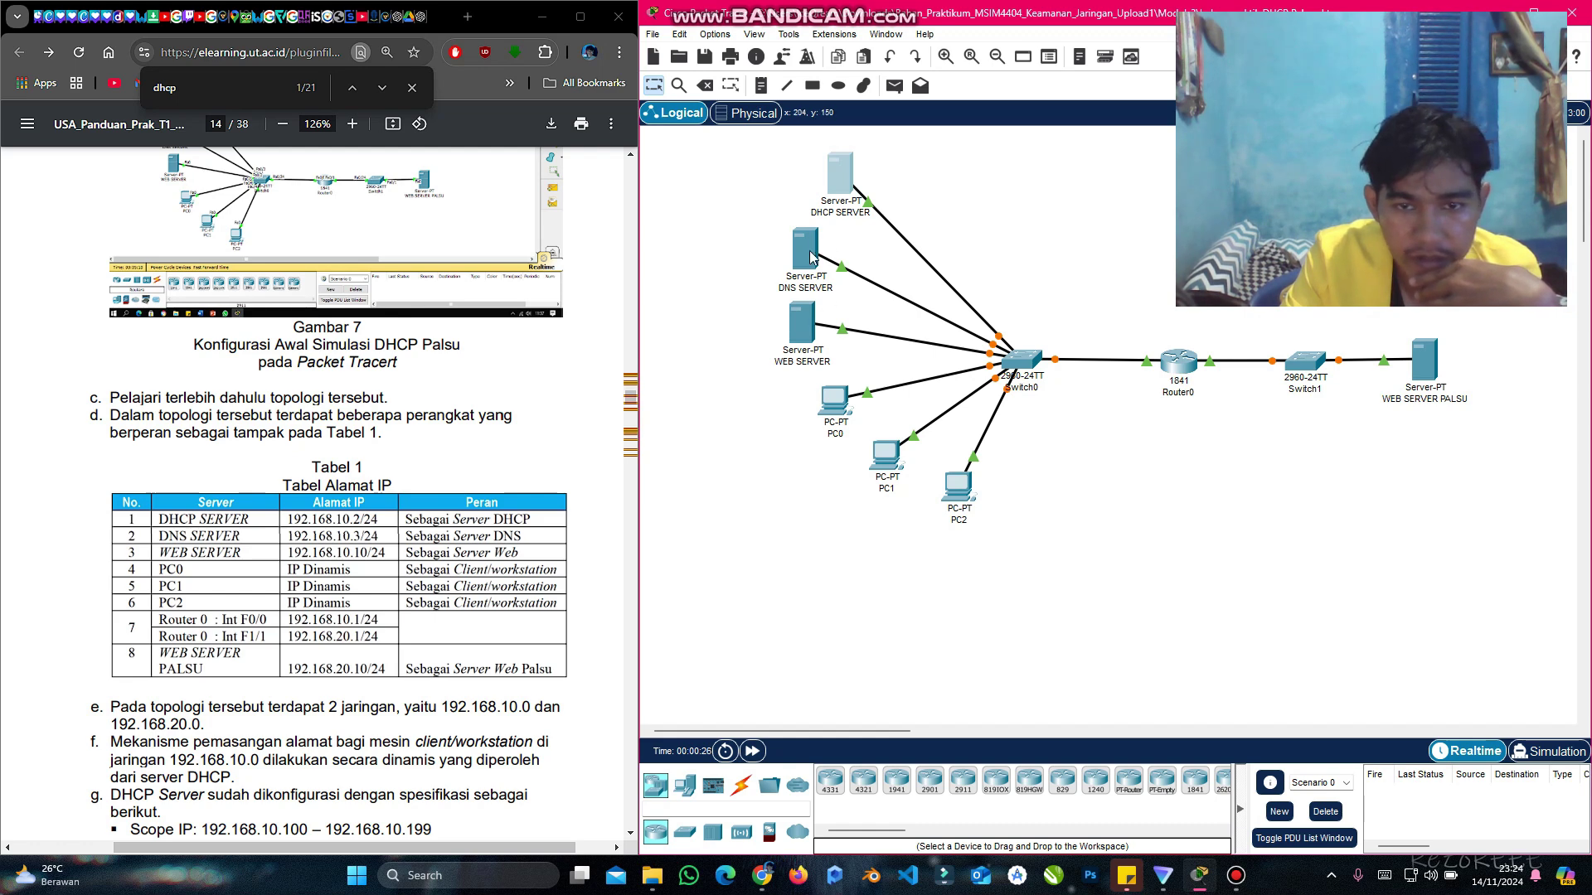
mouse_move(811, 258)
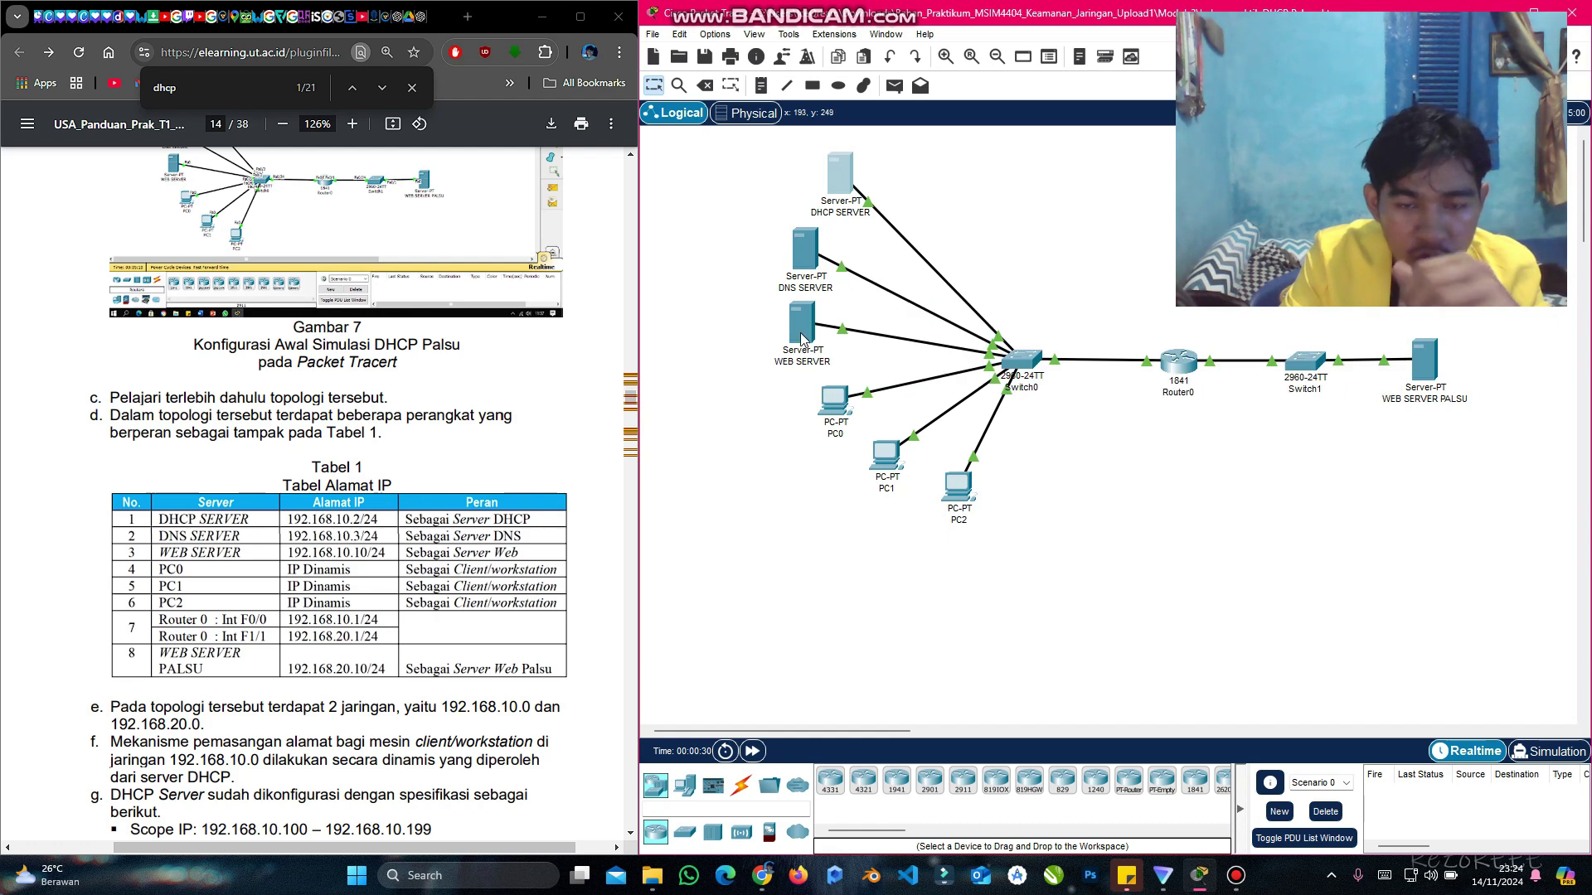
mouse_move(806, 337)
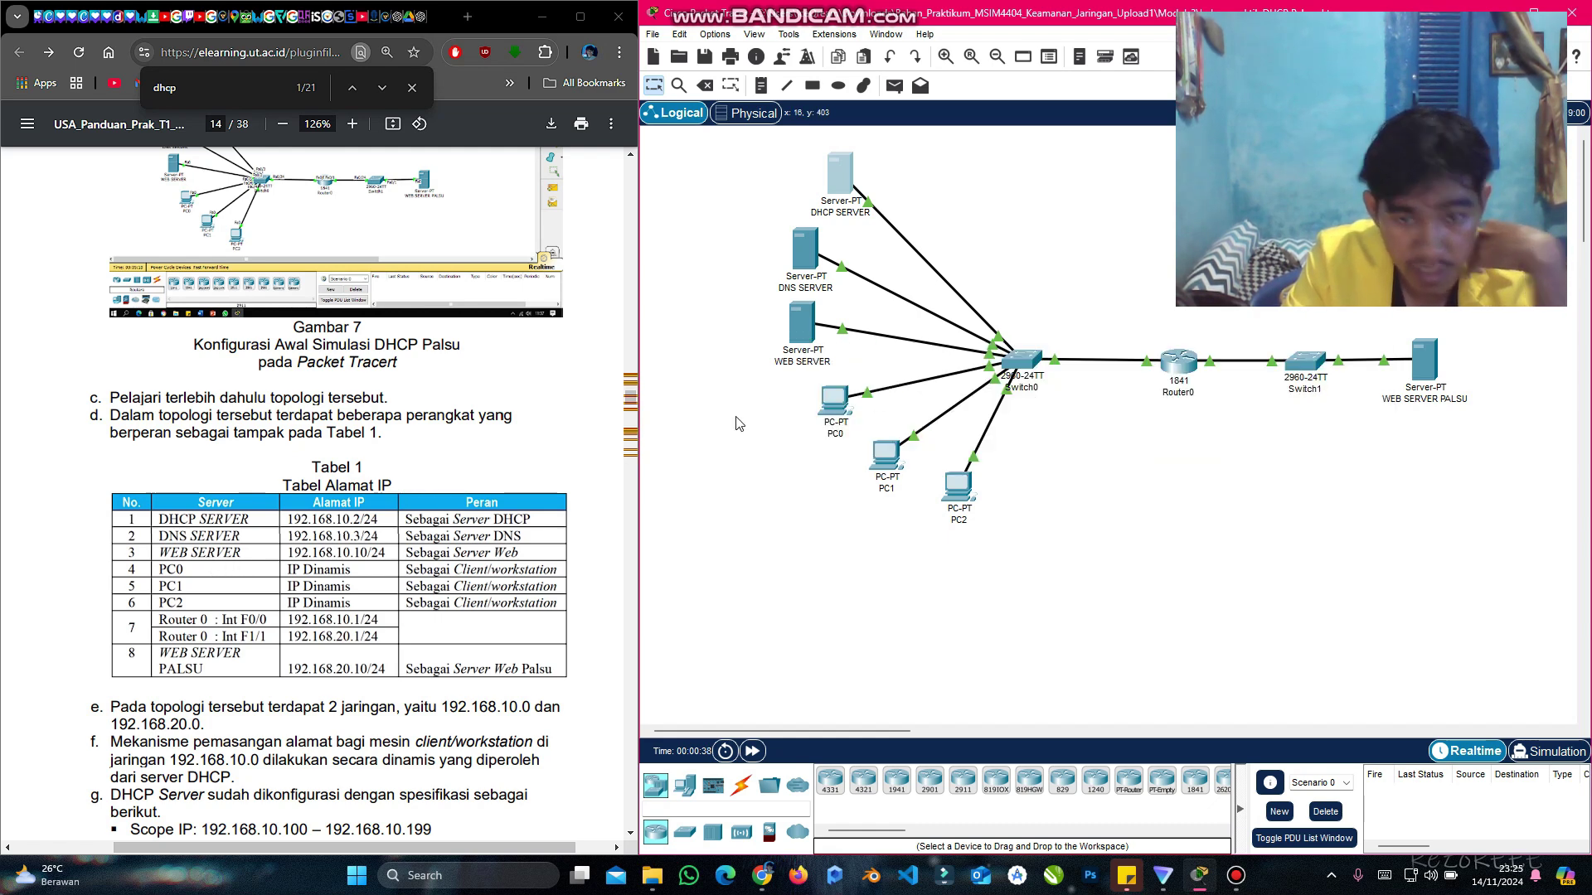
Step: Match the three client PCs and the Router0 interfaces in the topology with the remaining rows of Tabel 1
drag(804, 375, 986, 566)
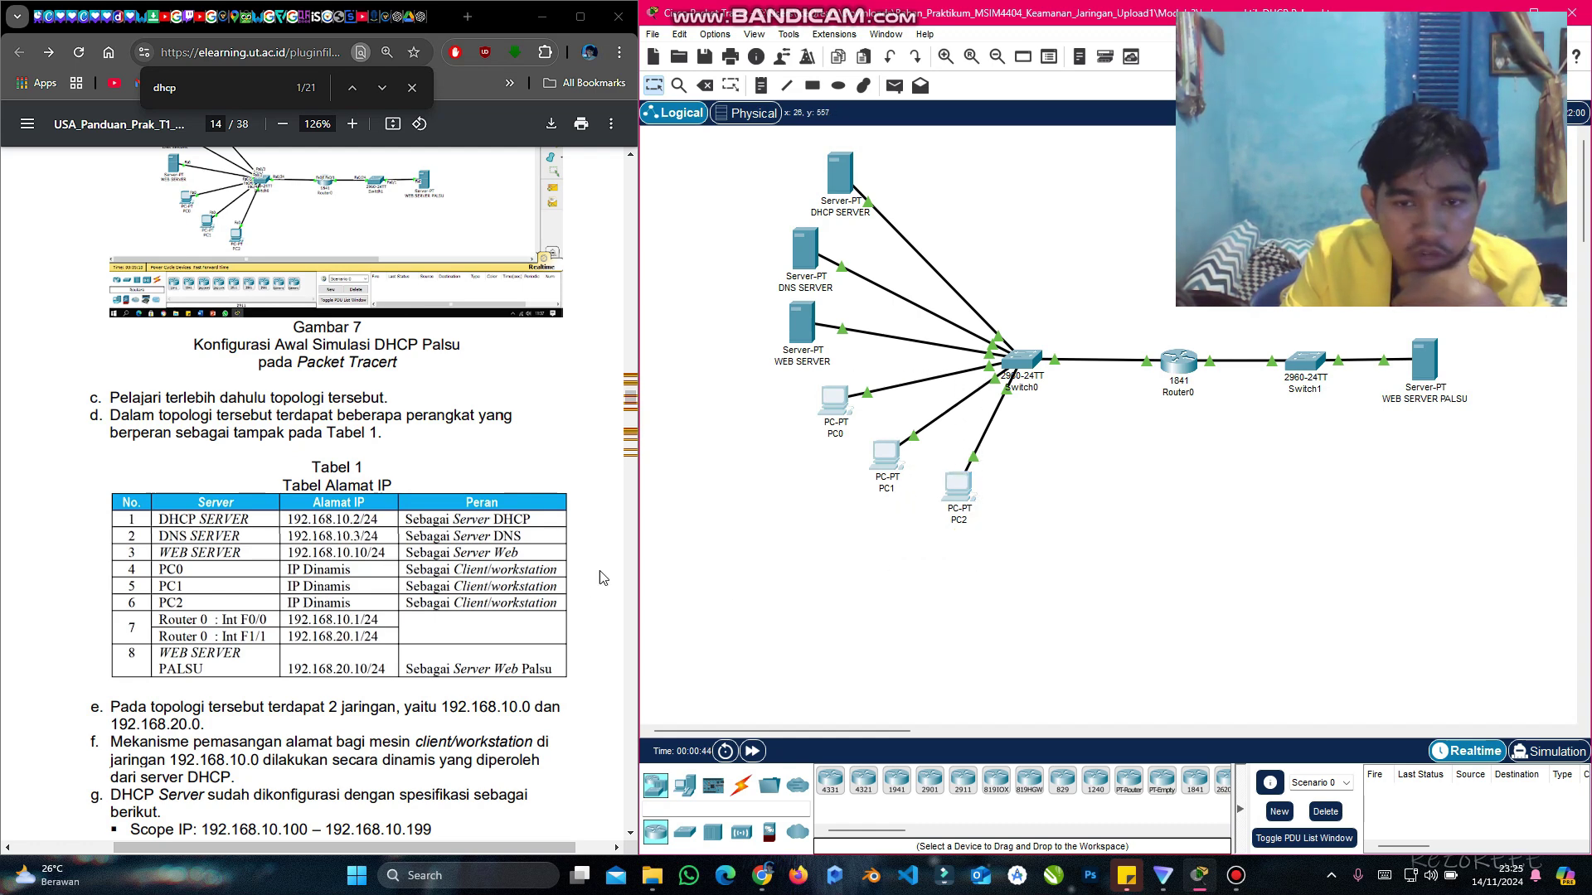
scroll(531, 553, down, 1)
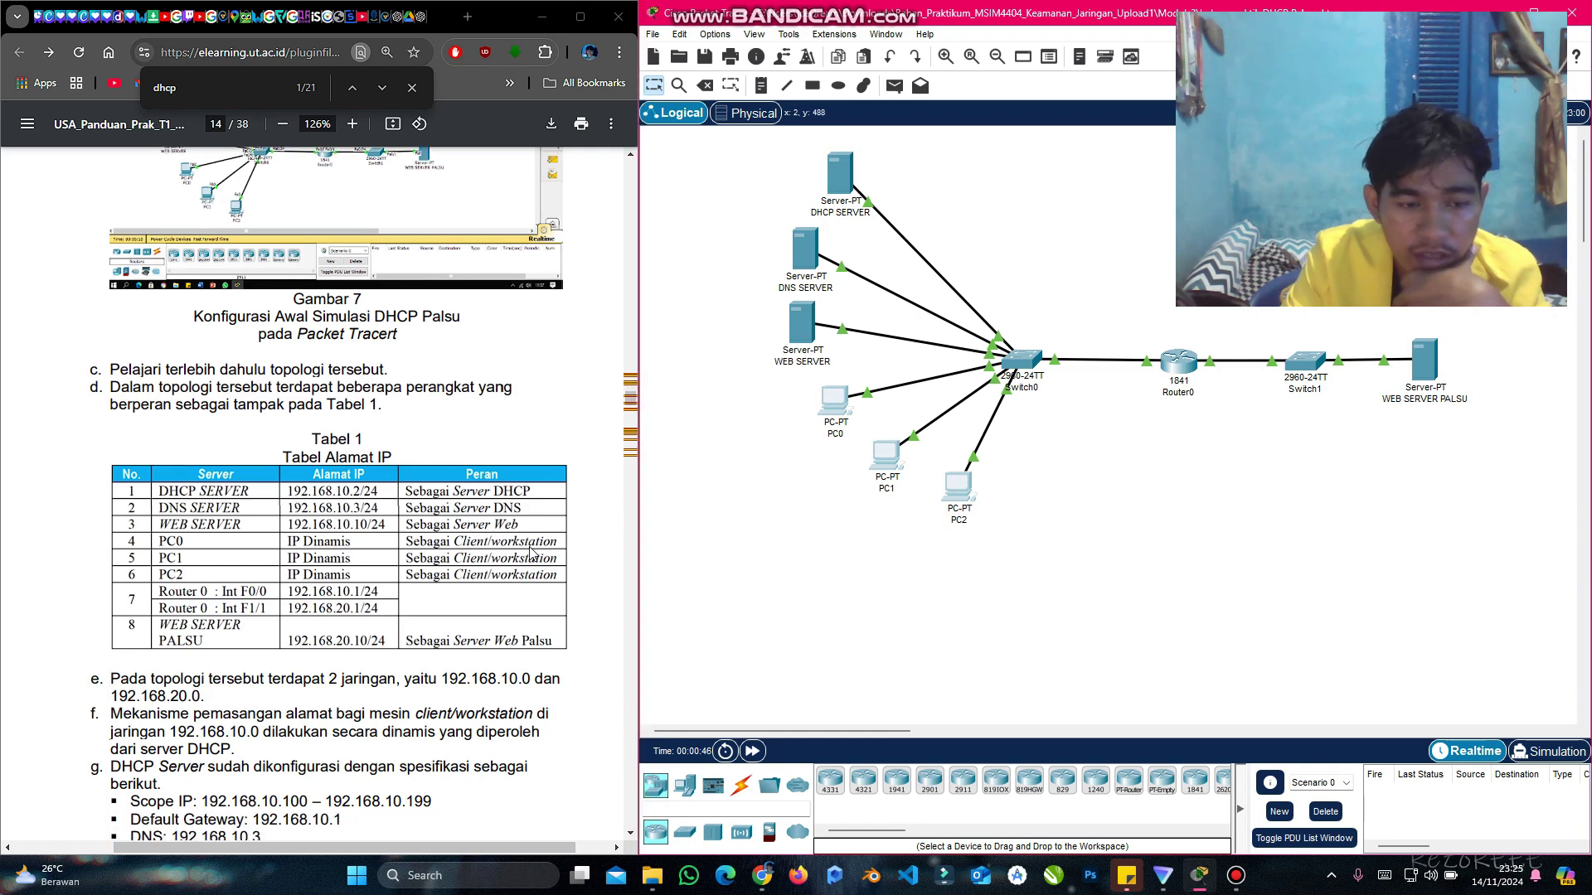
scroll(531, 553, down, 1)
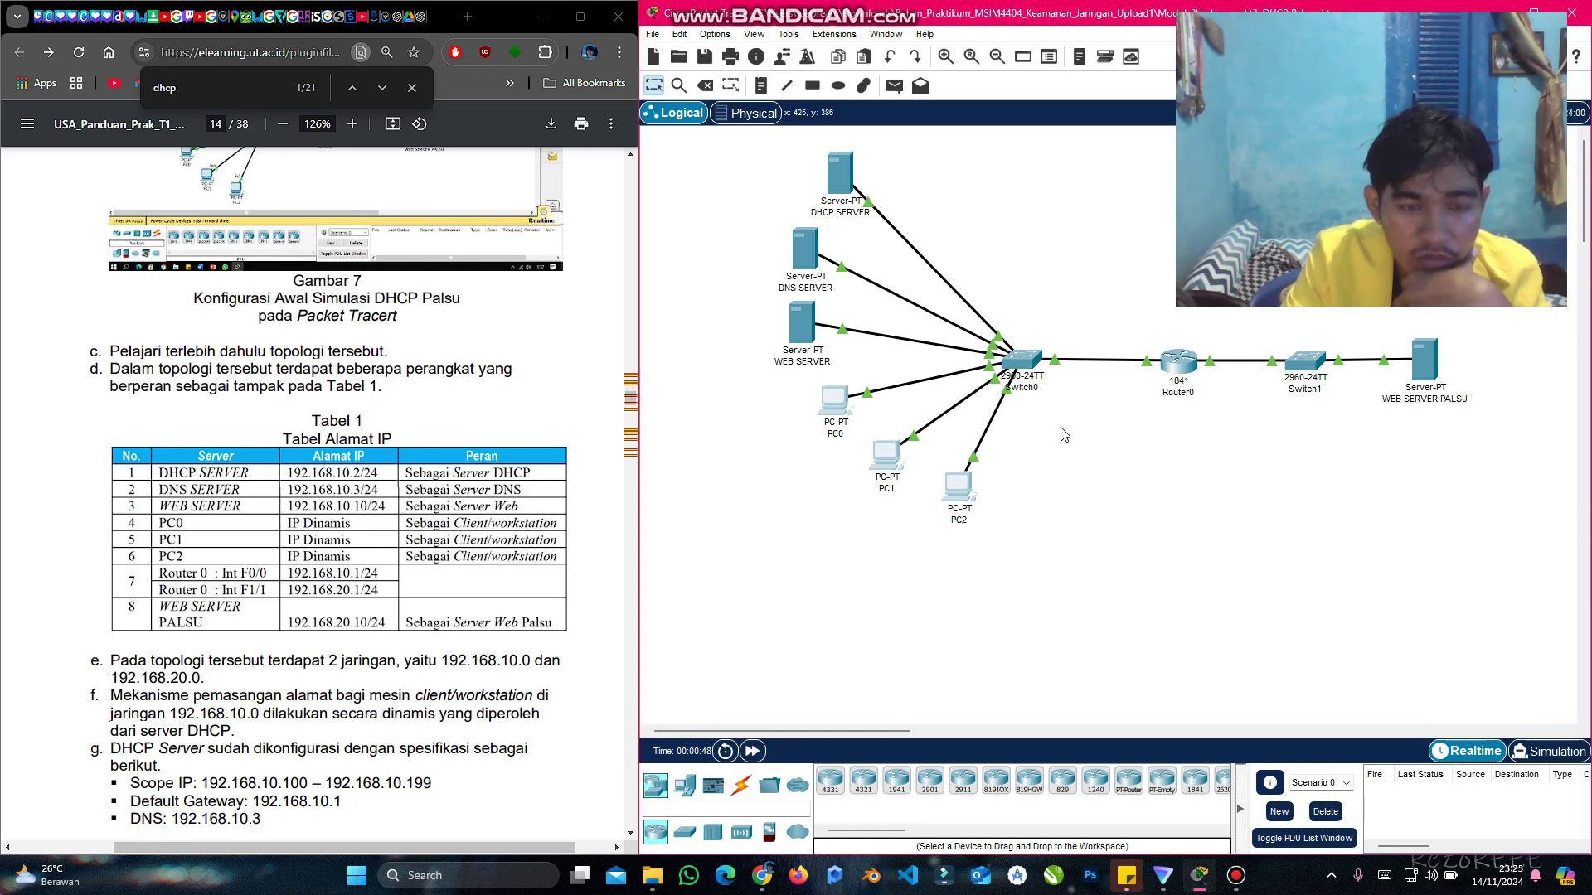
mouse_move(1184, 369)
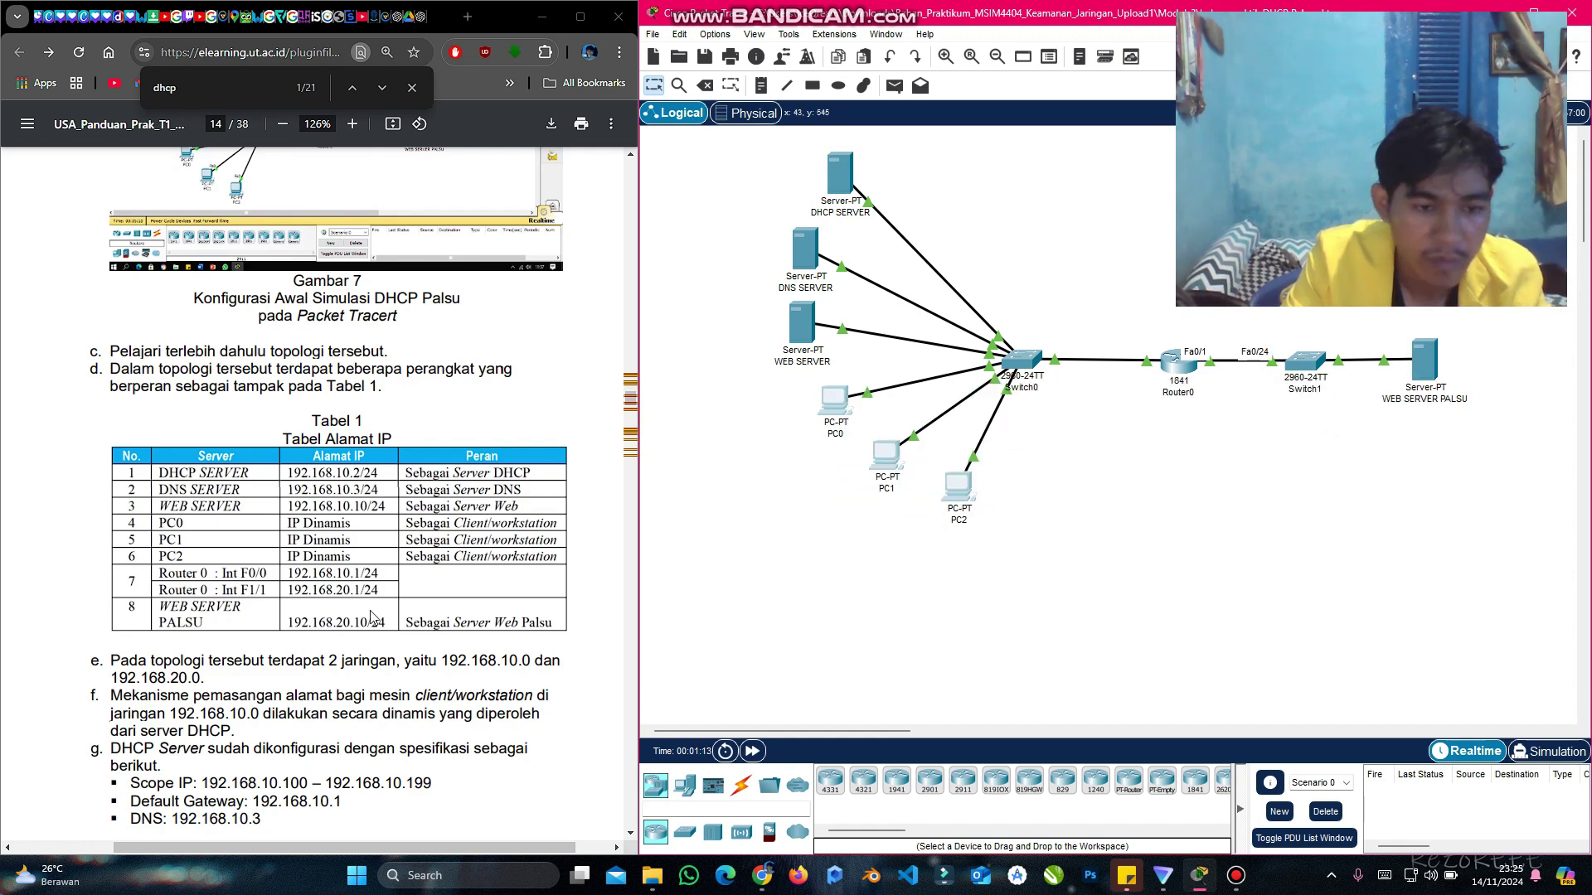
Step: Read item e of the guide, highlighting the two network addresses used in the topology
scroll(370, 618, down, 1)
scroll(370, 618, down, 1)
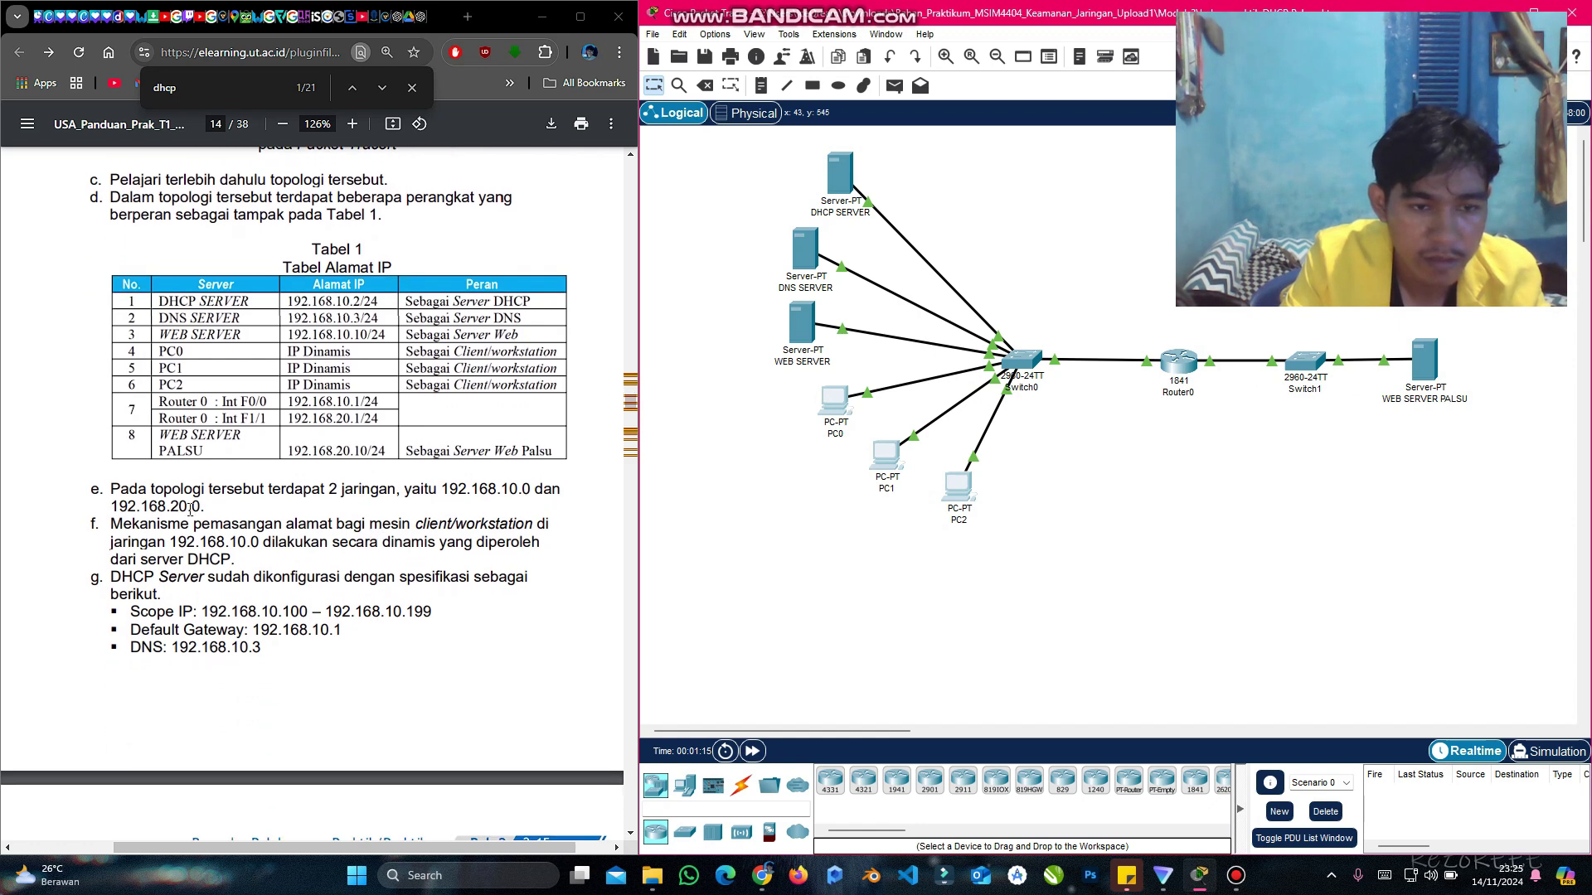
scroll(143, 478, down, 1)
drag(116, 470, 532, 469)
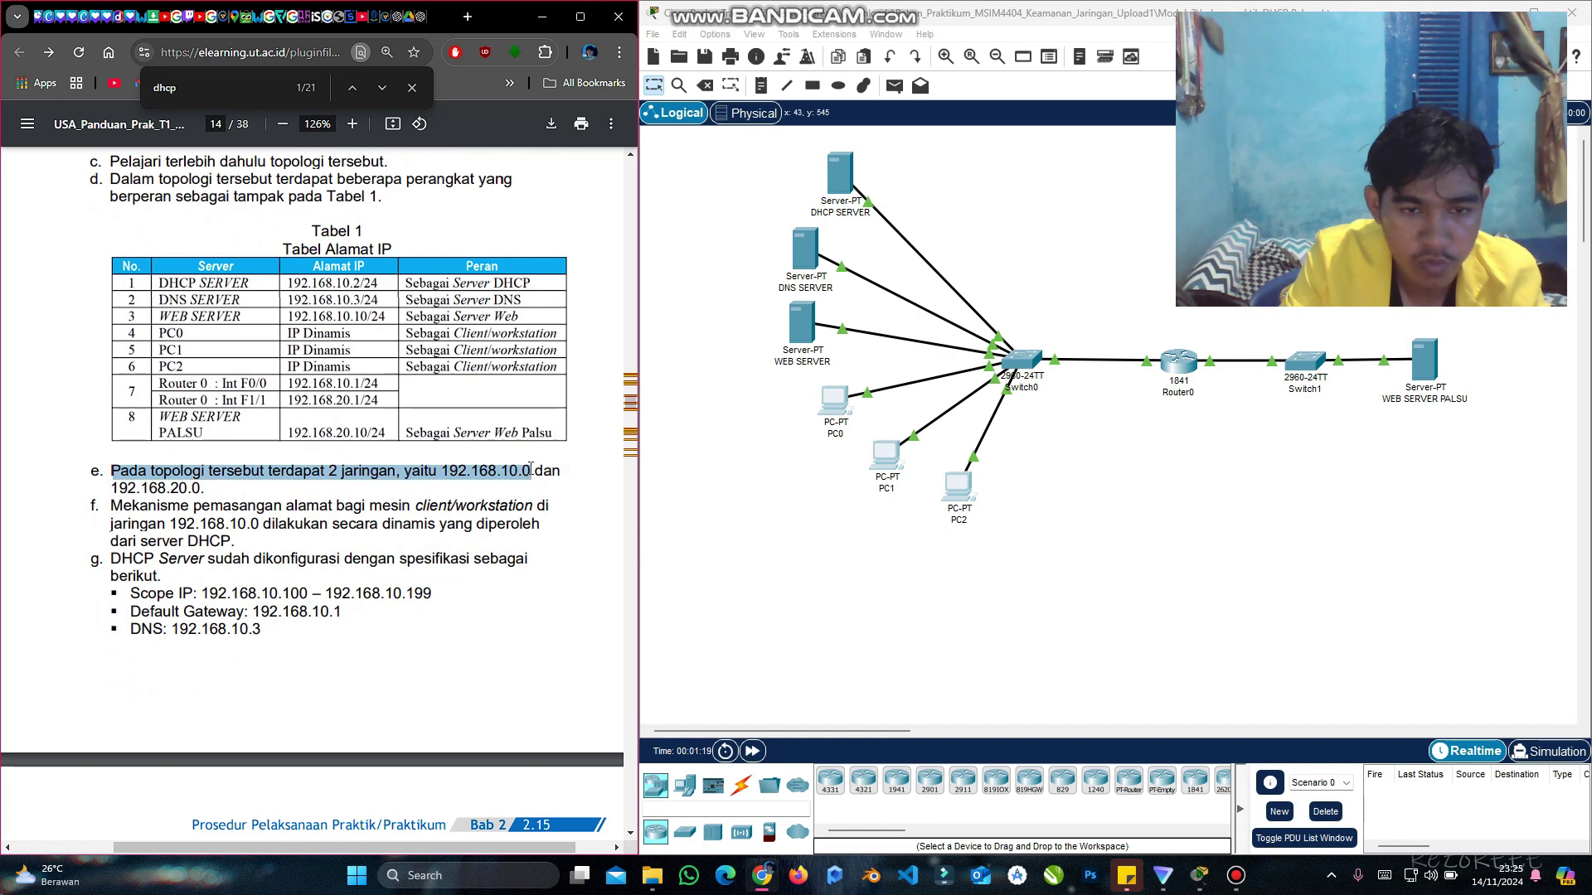
double_click(117, 488)
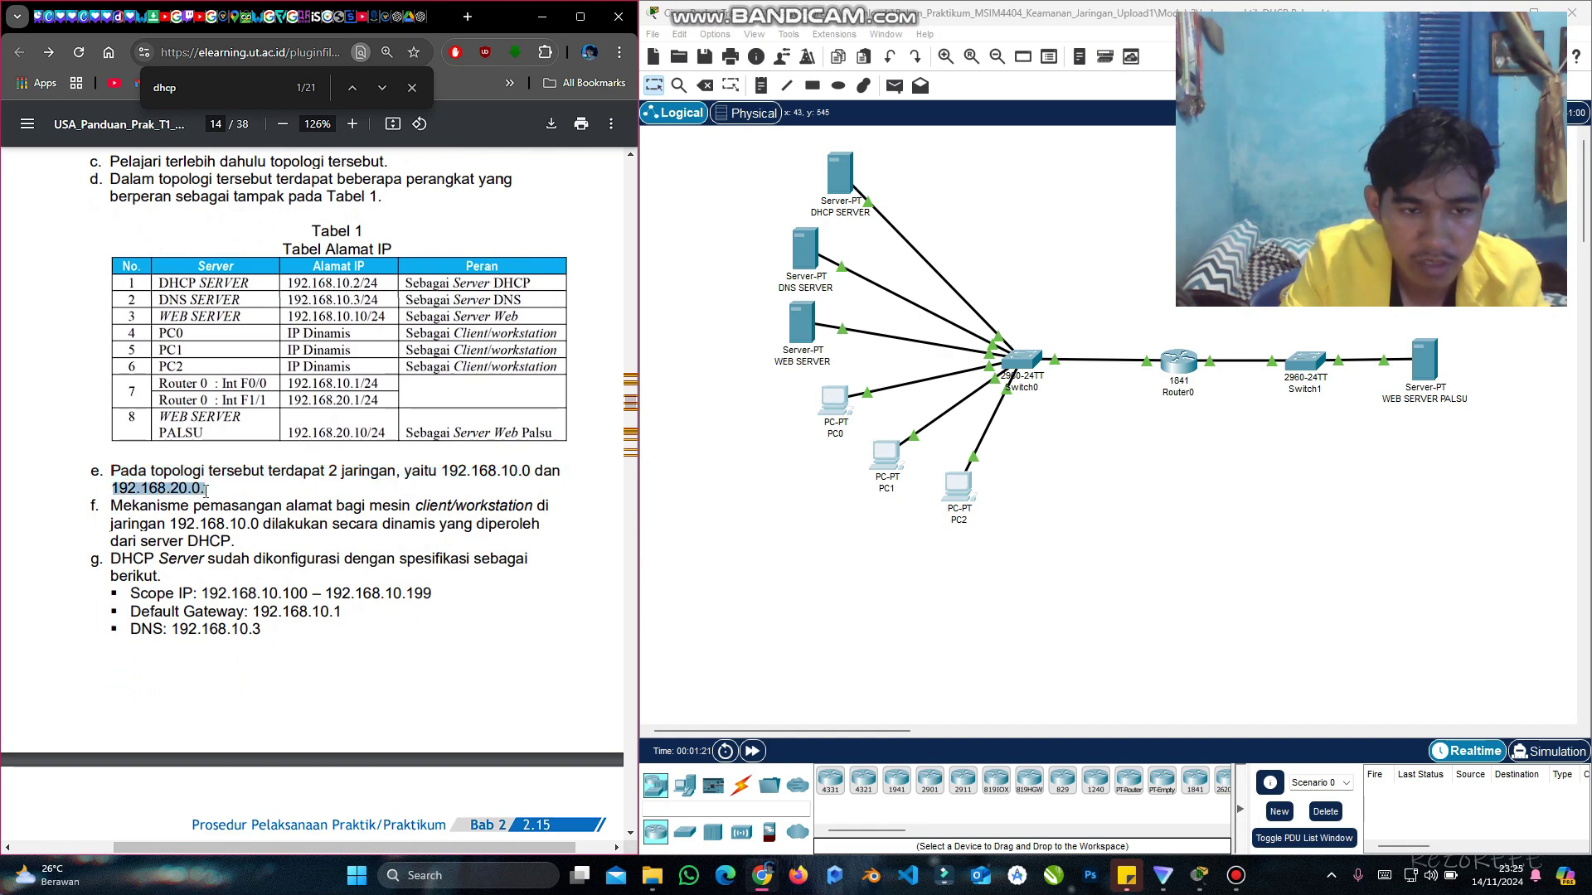
Step: Inspect the DHCP service settings of the DHCP SERVER, including its default gateway, and close its window
click(841, 178)
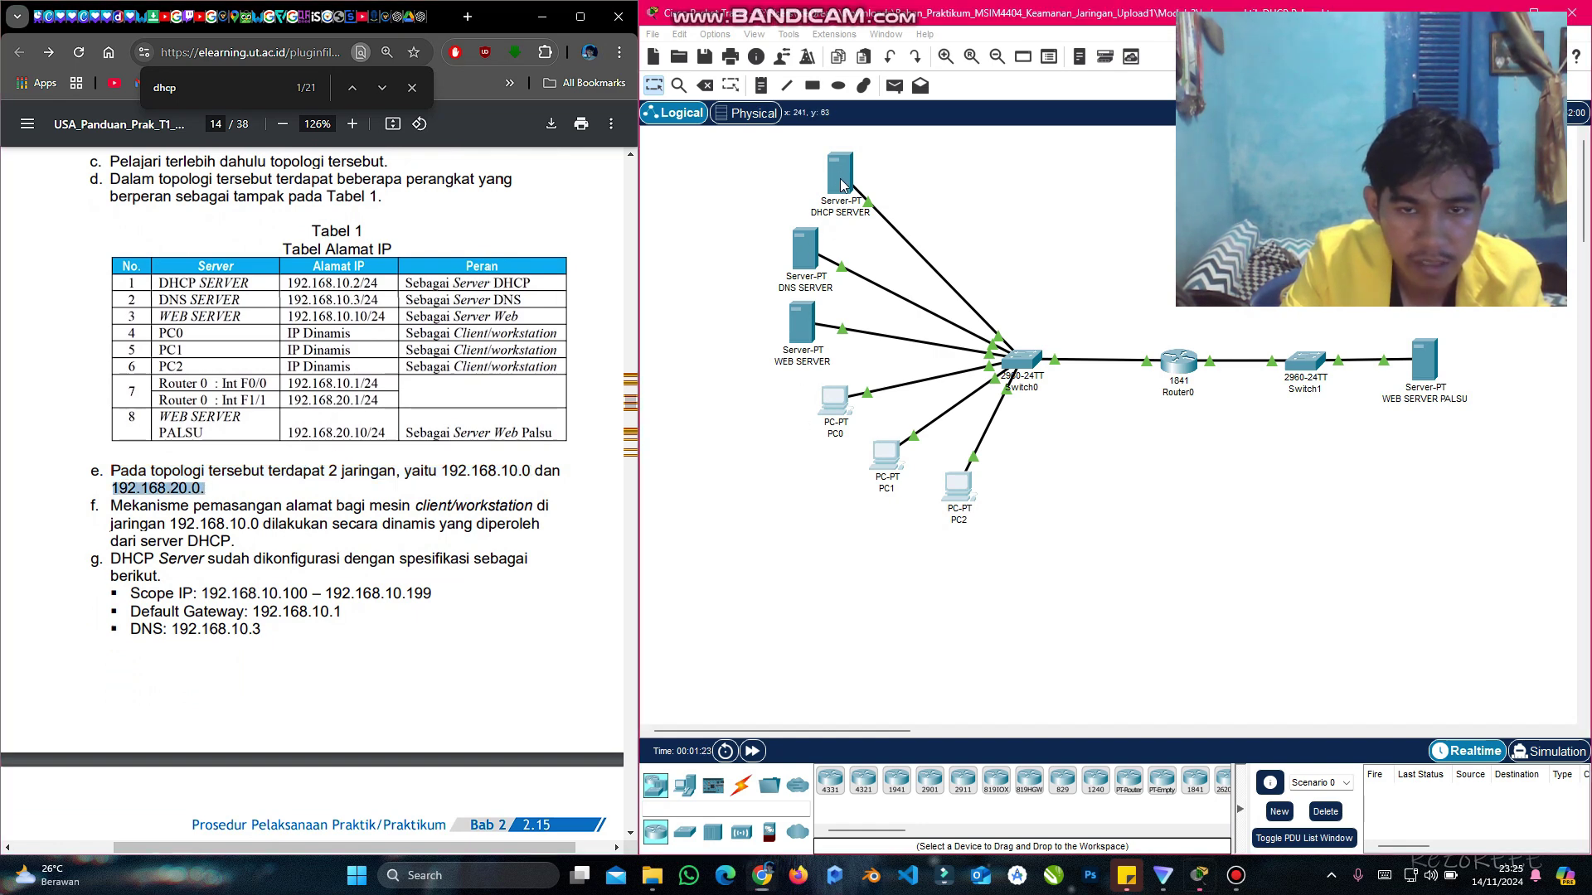
click(645, 222)
click(693, 220)
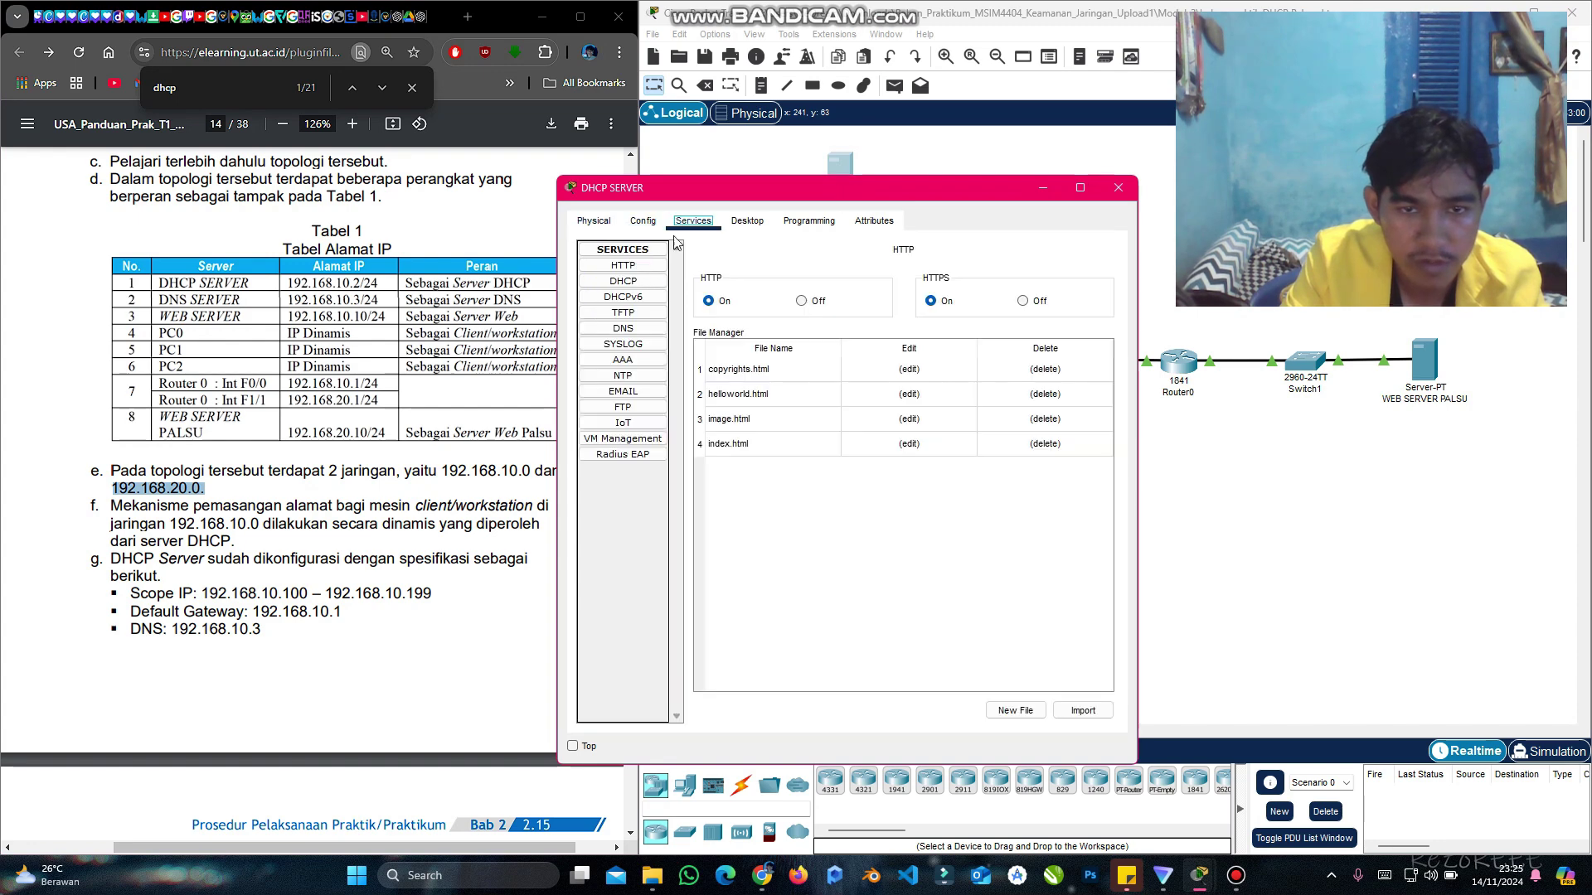
click(640, 281)
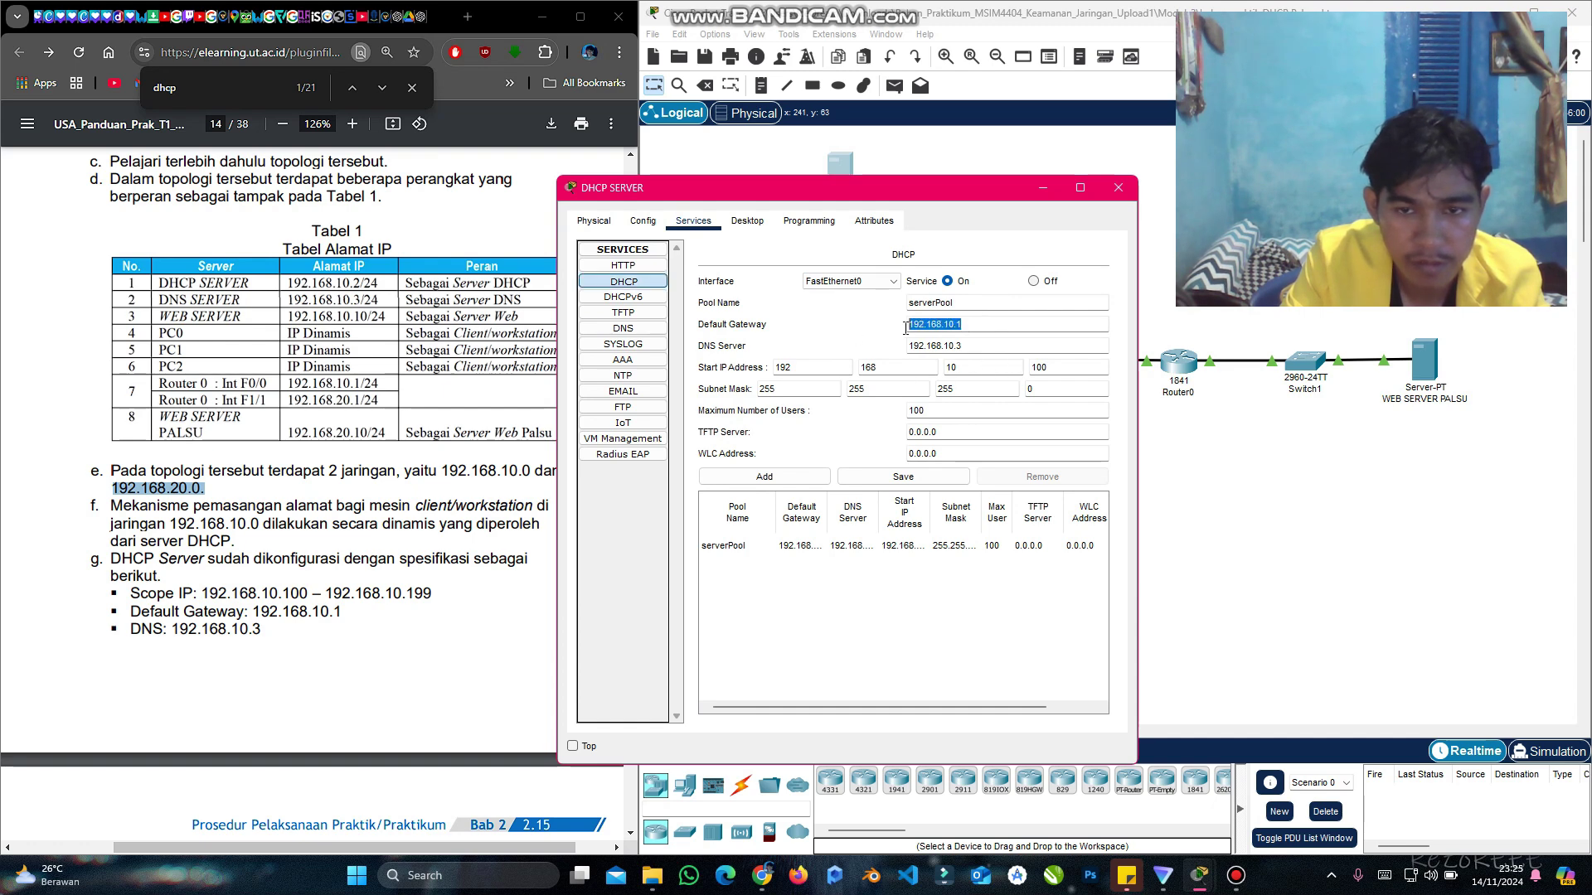
click(1118, 187)
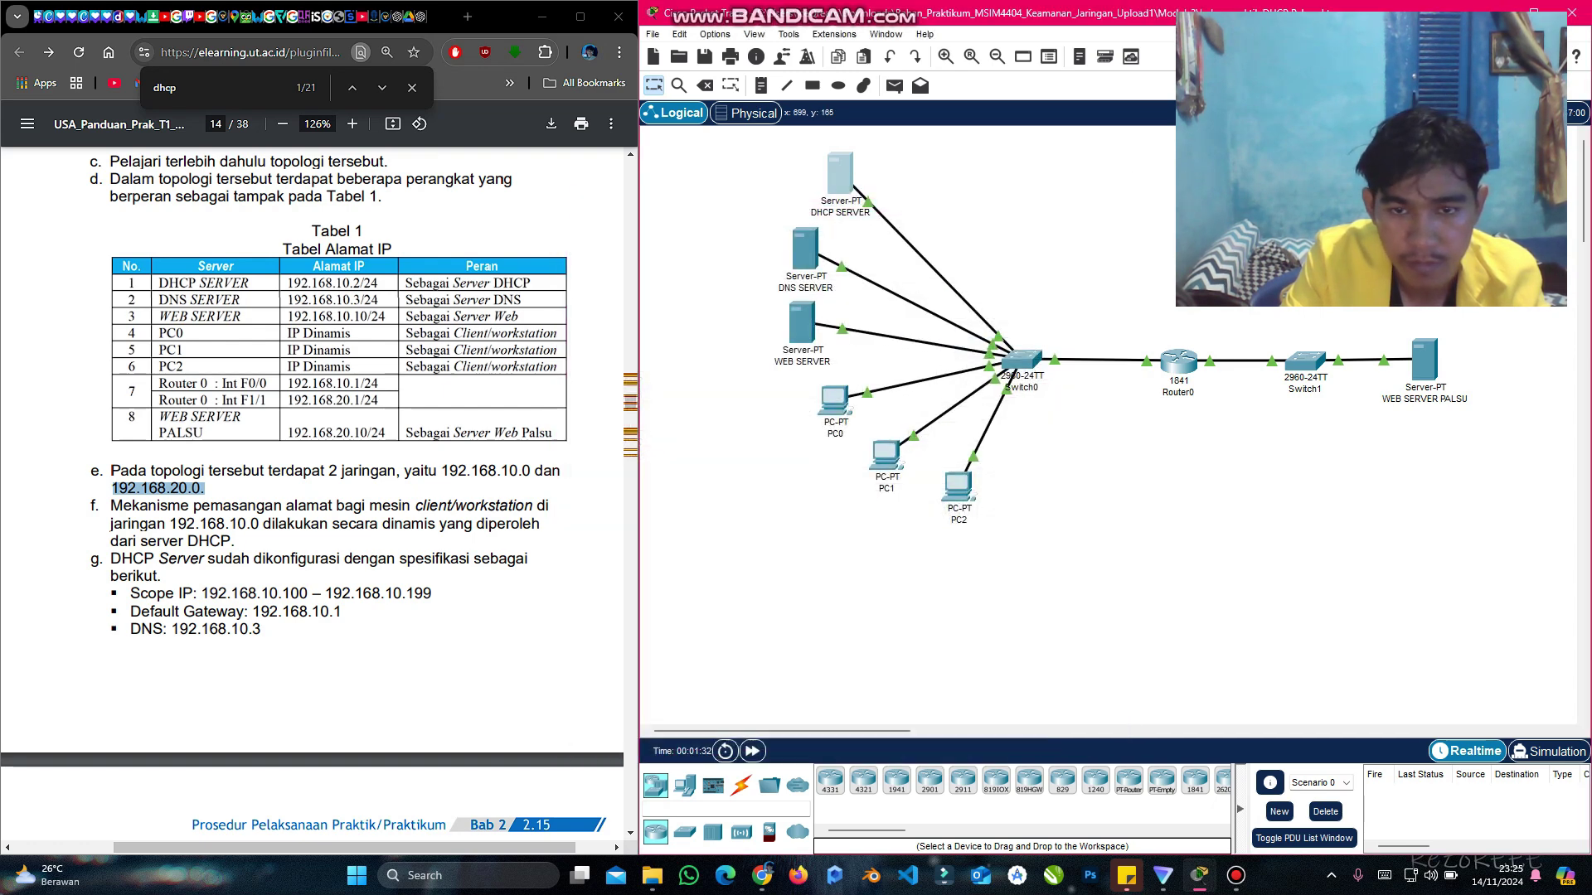
Step: Inspect the default gateway in the global settings of WEB SERVER PALSU and close its window
click(1422, 358)
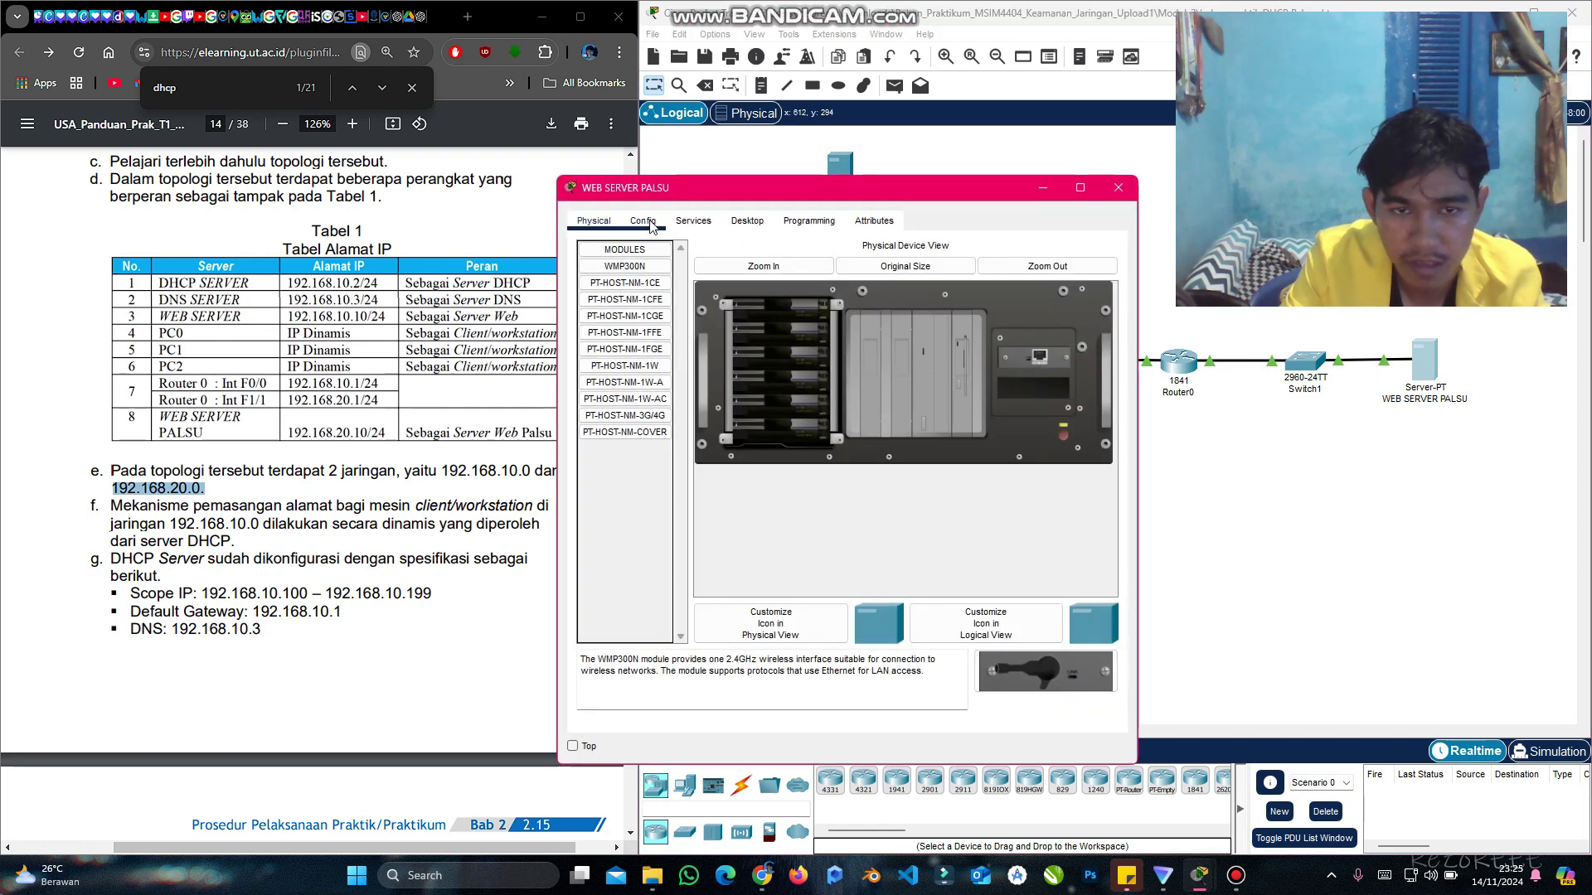
click(643, 220)
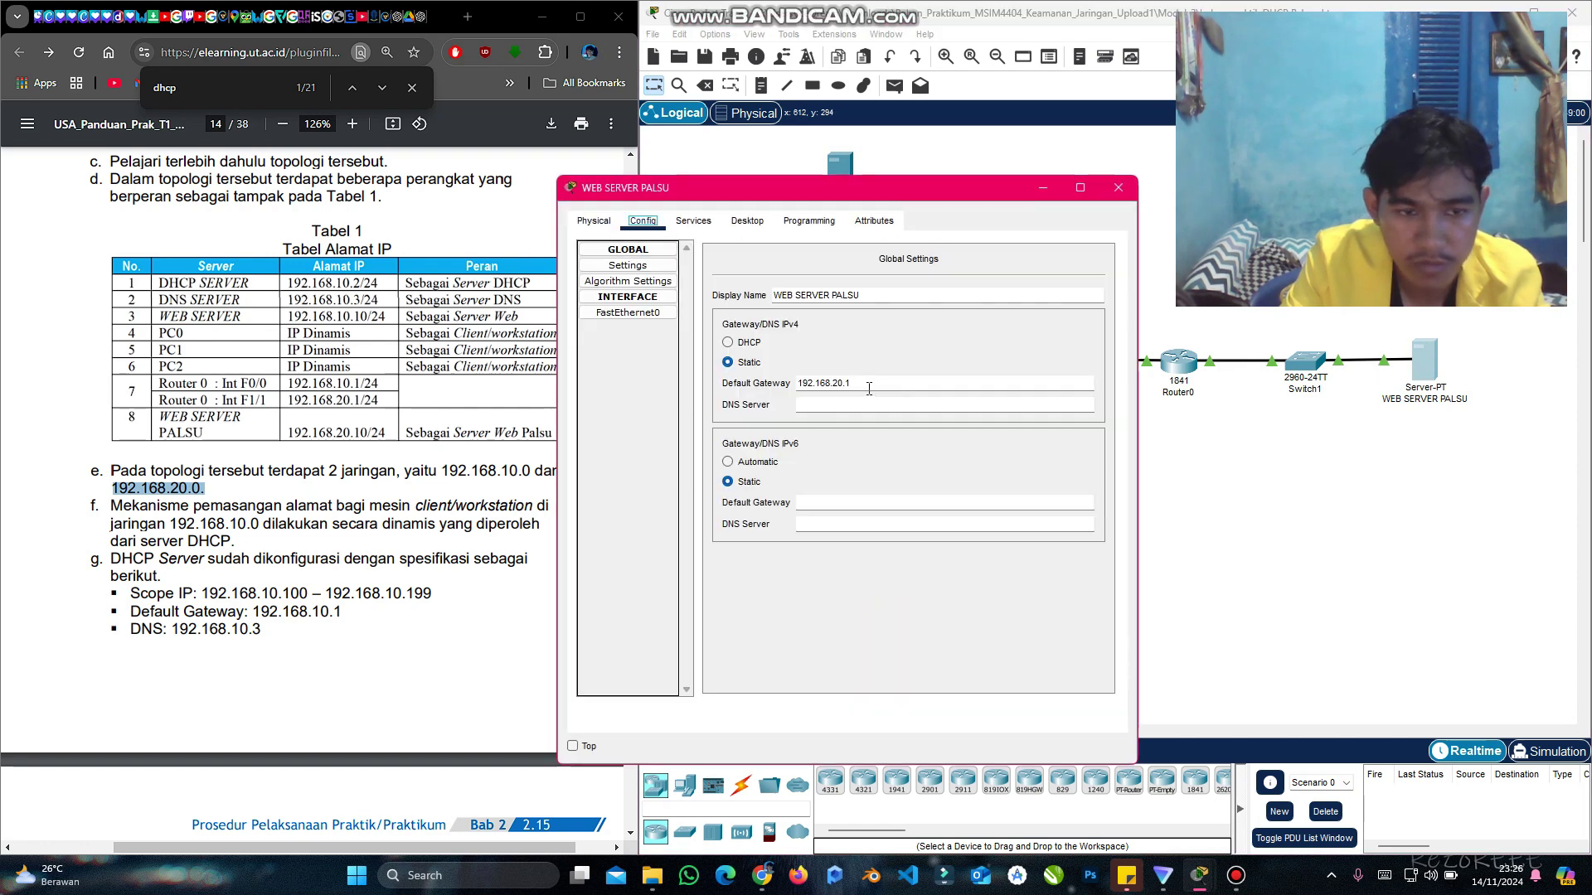
click(1118, 188)
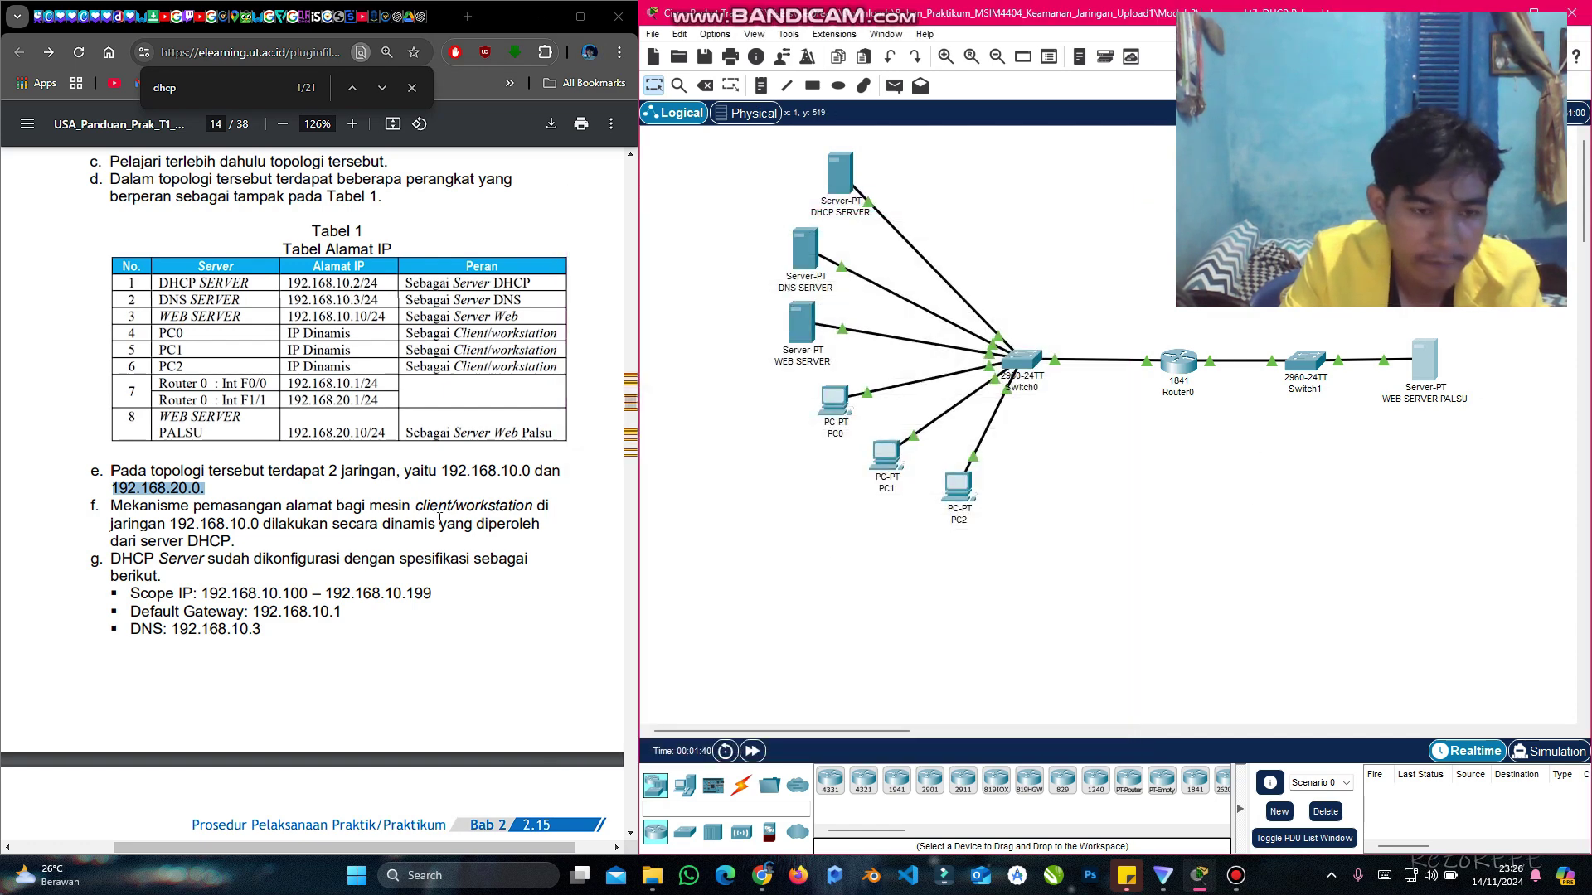
Step: Read item f of the guide on dynamic client addressing and mark PC0, PC1 and PC2 in the topology
scroll(170, 470, down, 1)
drag(125, 479, 461, 496)
scroll(314, 523, down, 1)
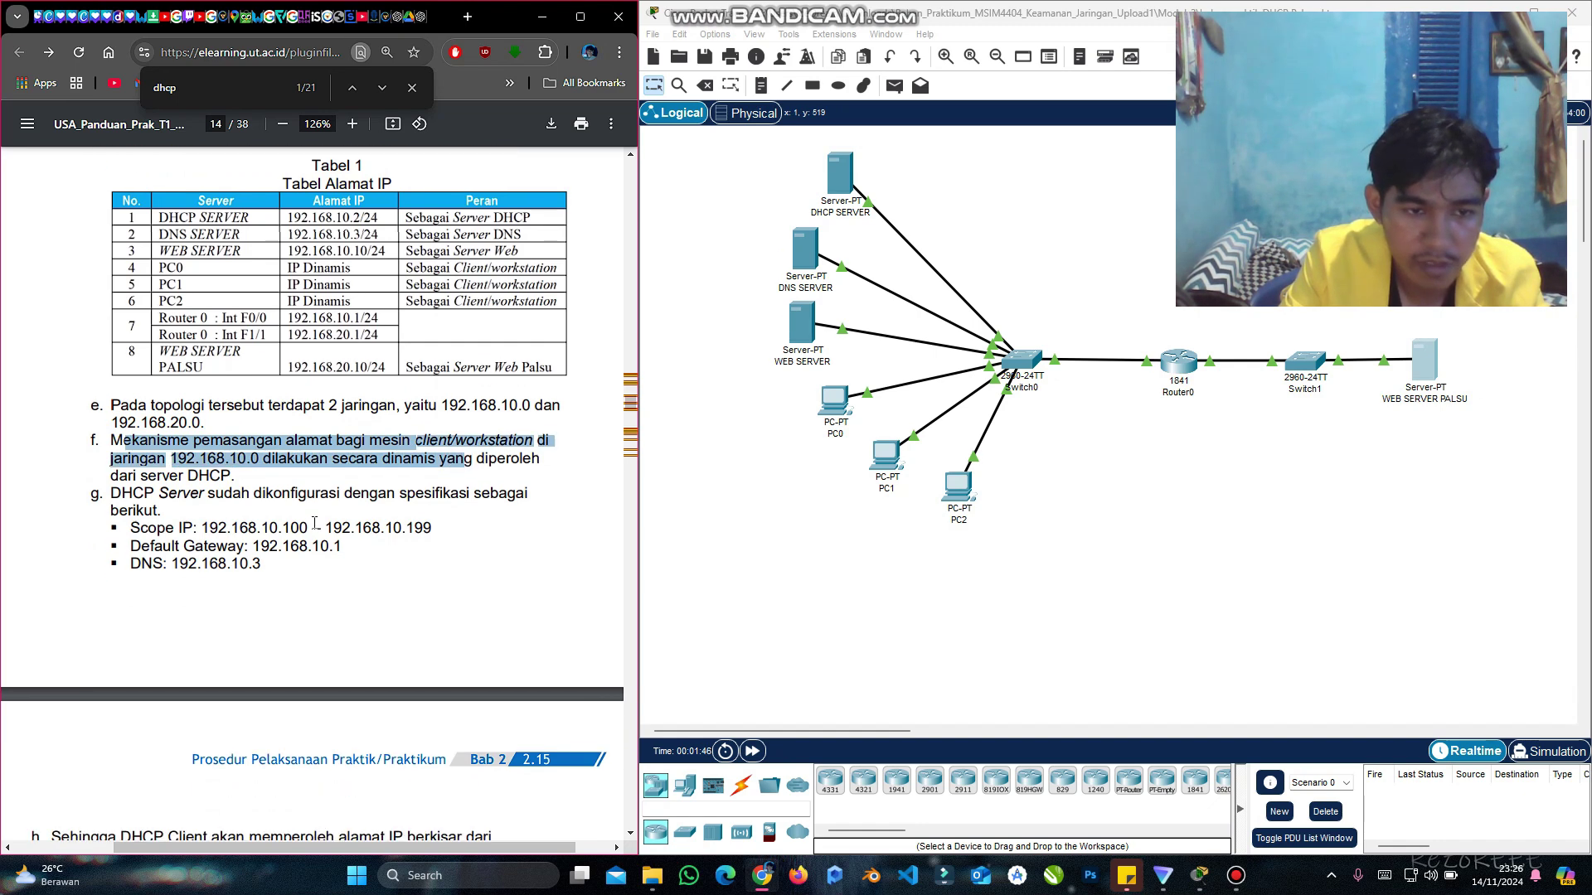
click(238, 477)
drag(798, 391, 958, 477)
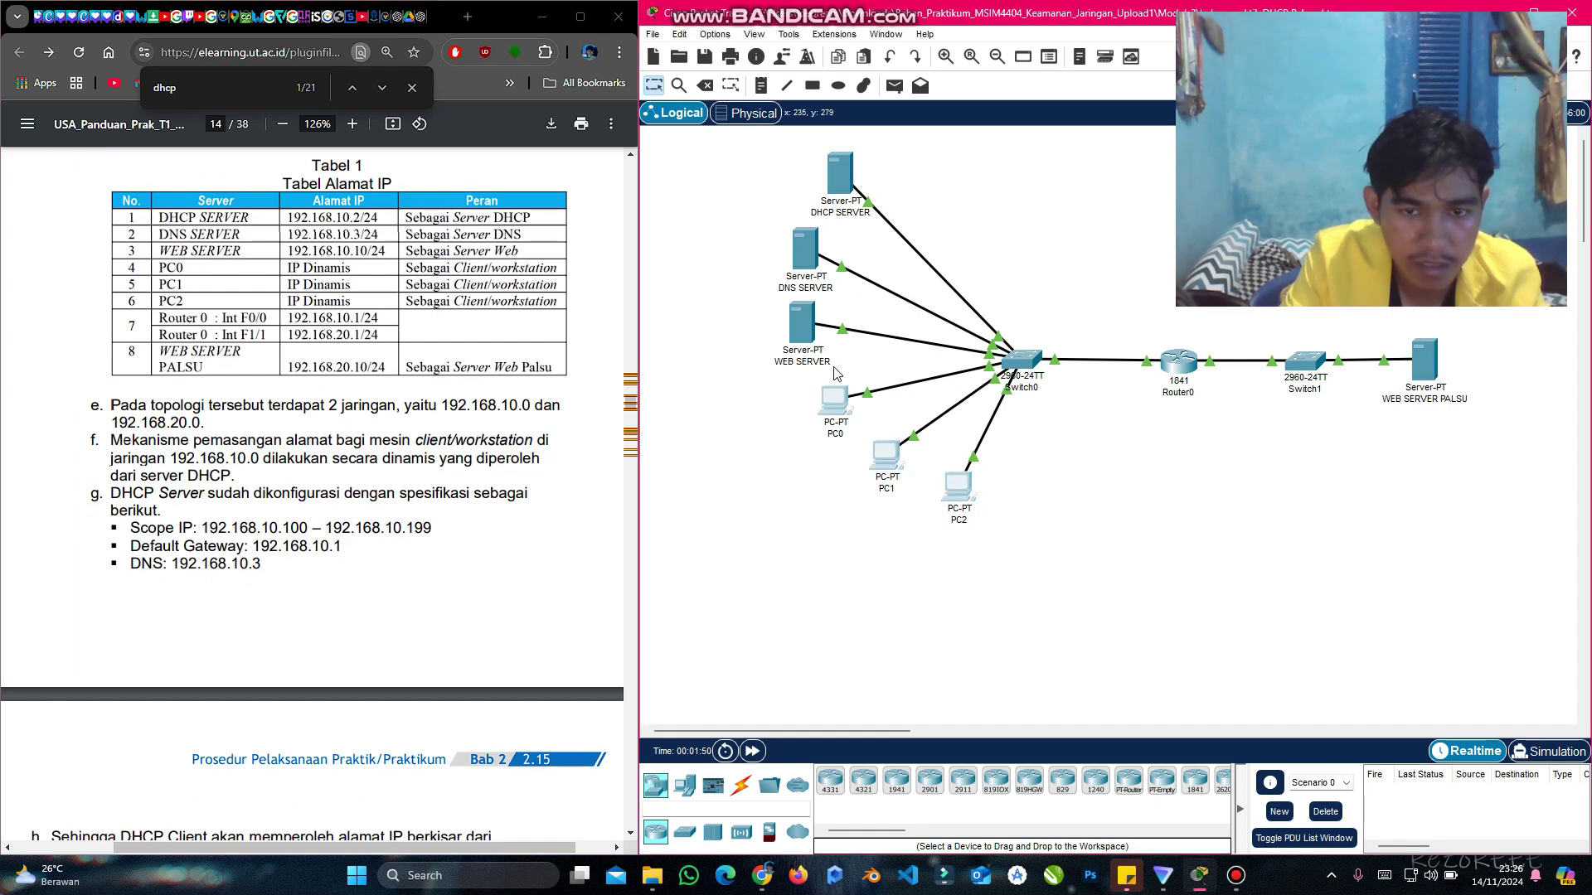
click(836, 403)
click(693, 222)
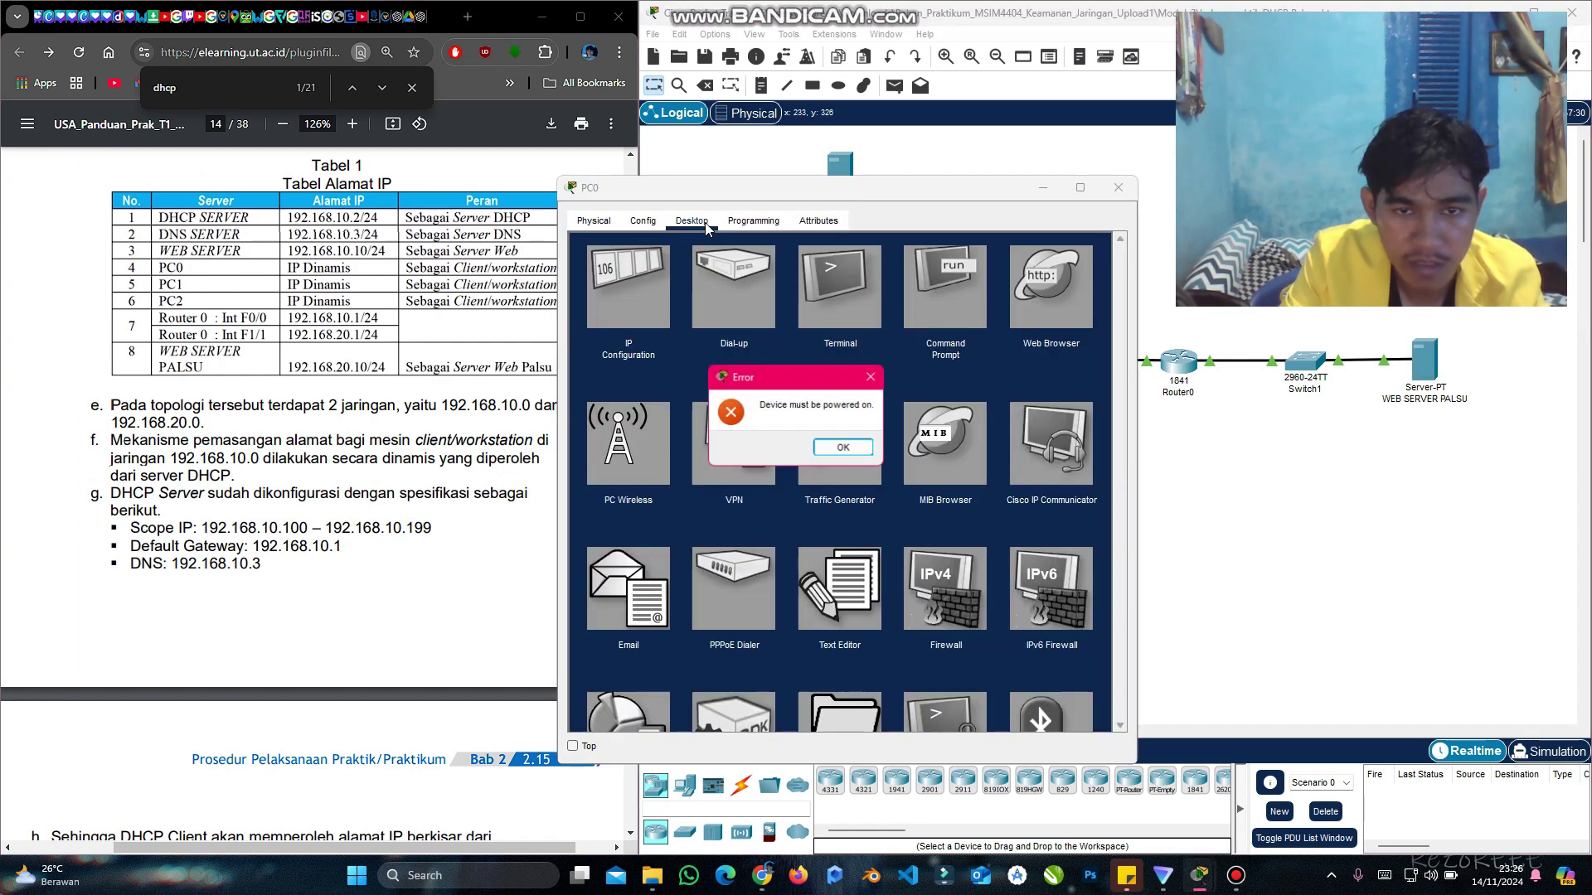
click(867, 385)
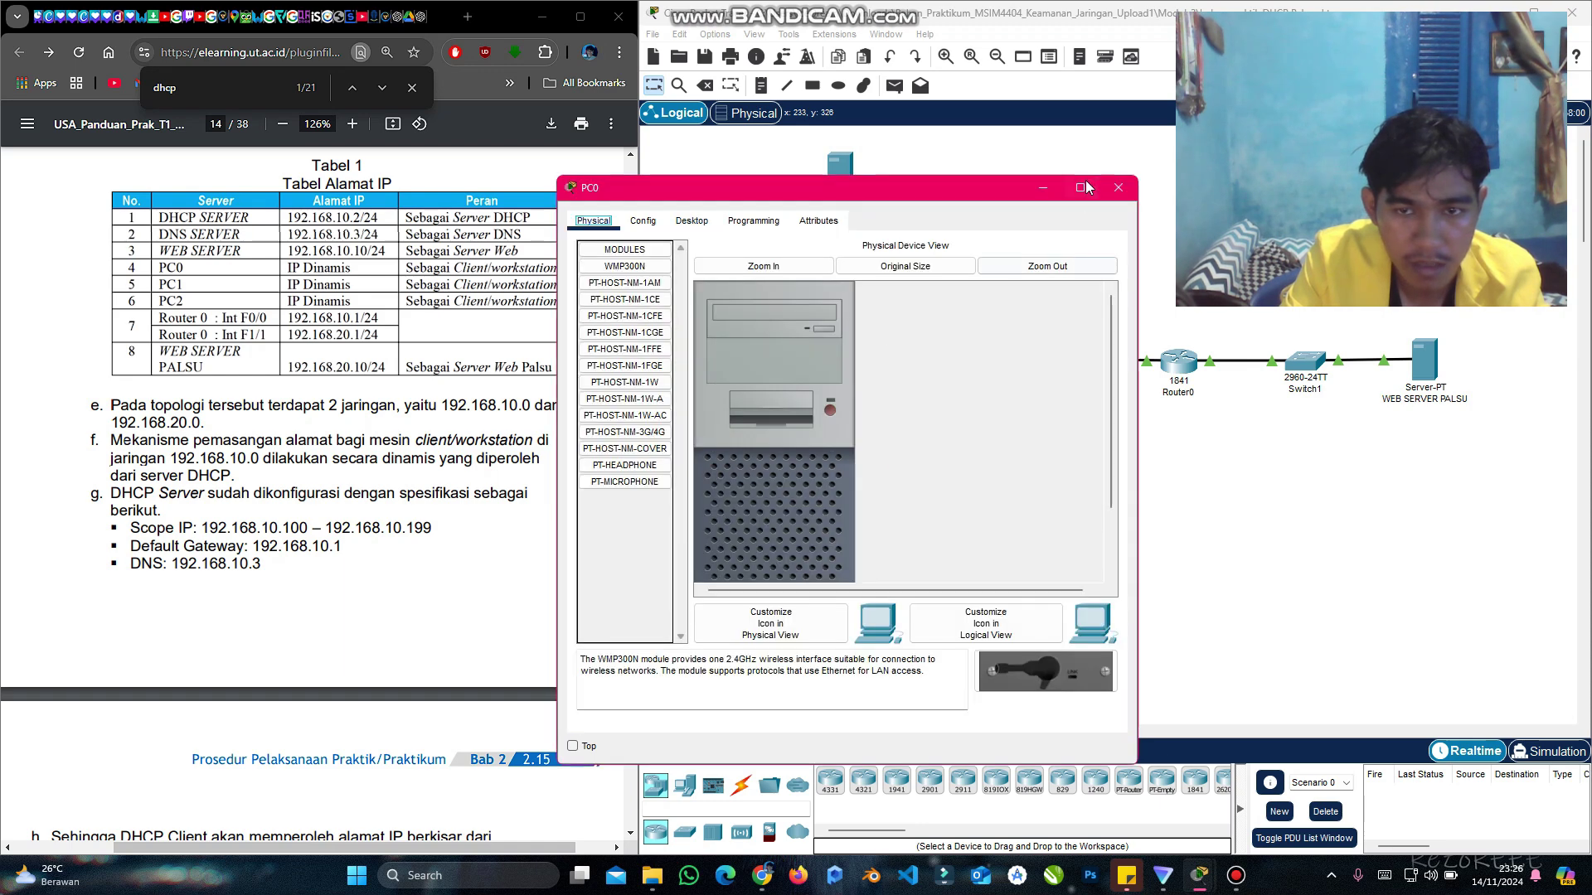
click(1117, 187)
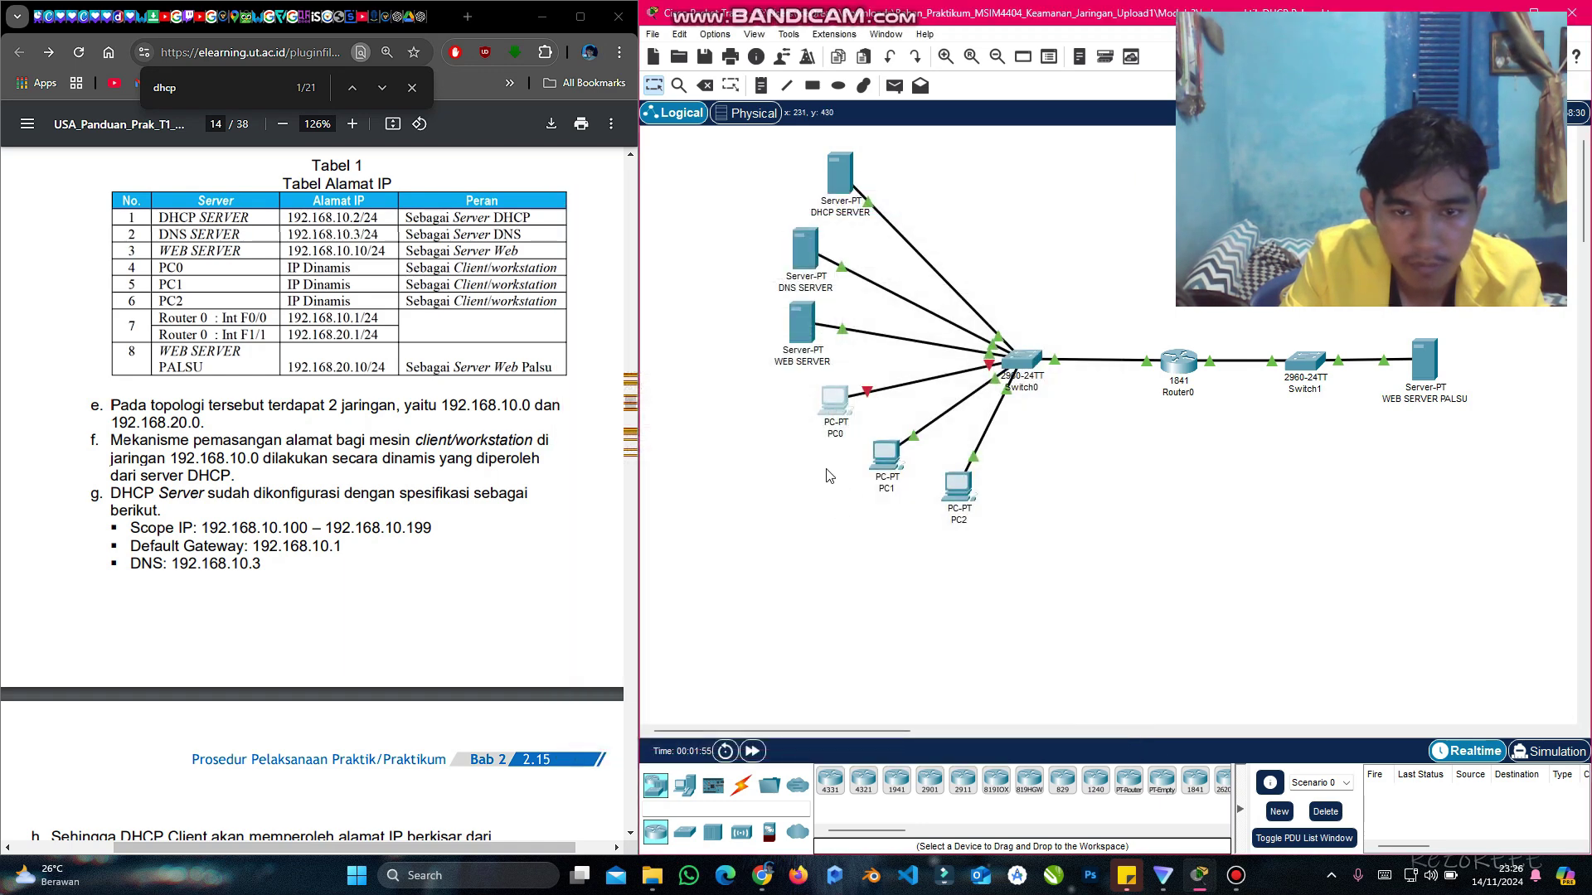
Step: Reopen PC0, dismiss the configuration error and switch the device's power on
click(852, 399)
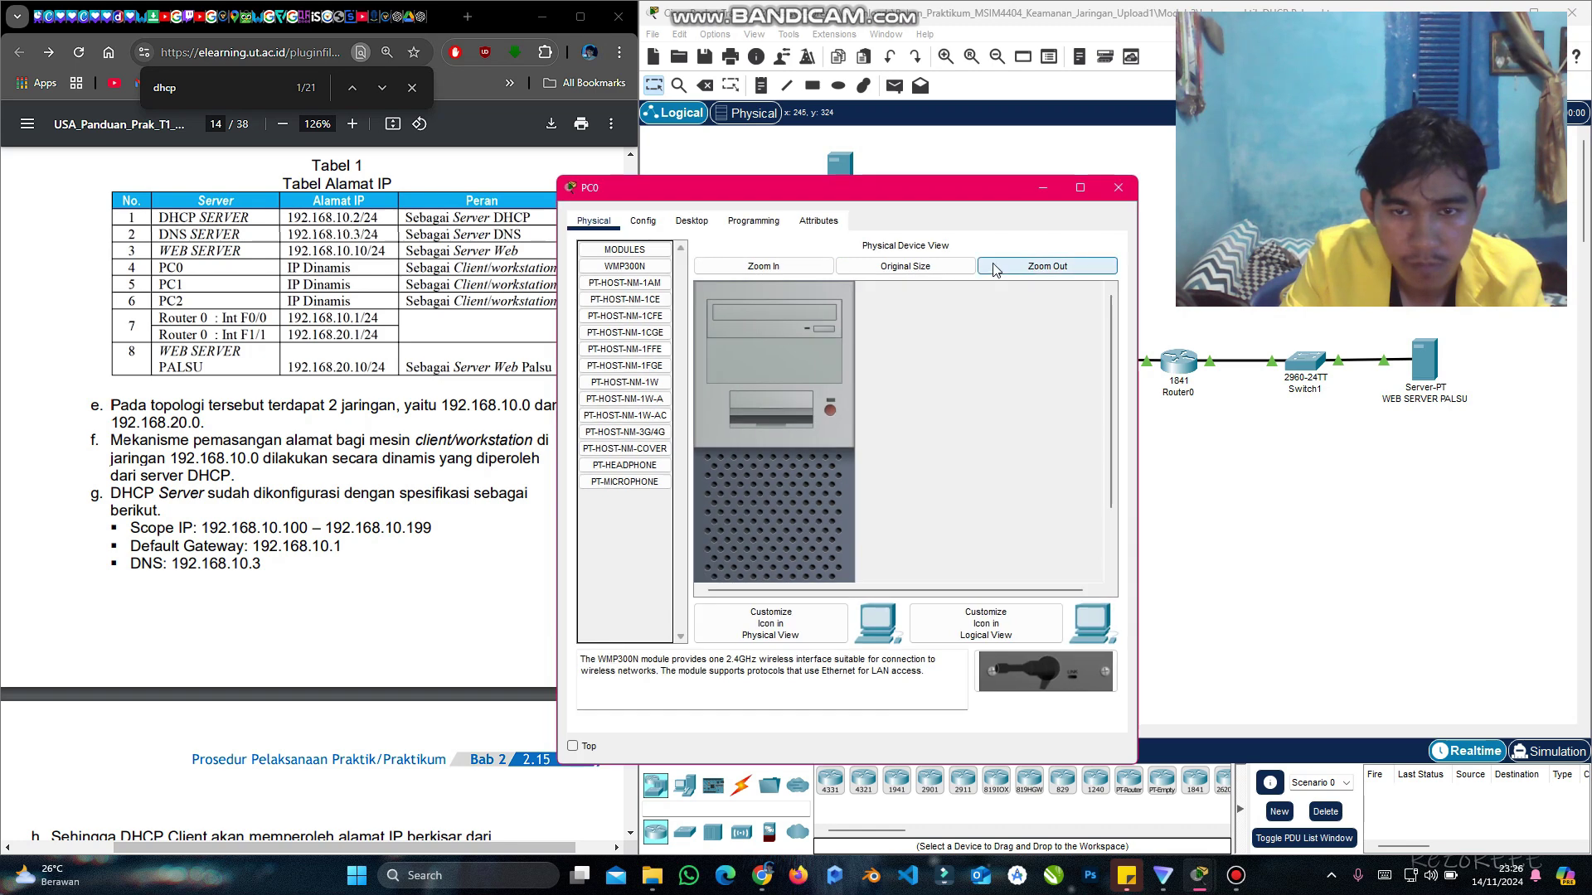
click(662, 232)
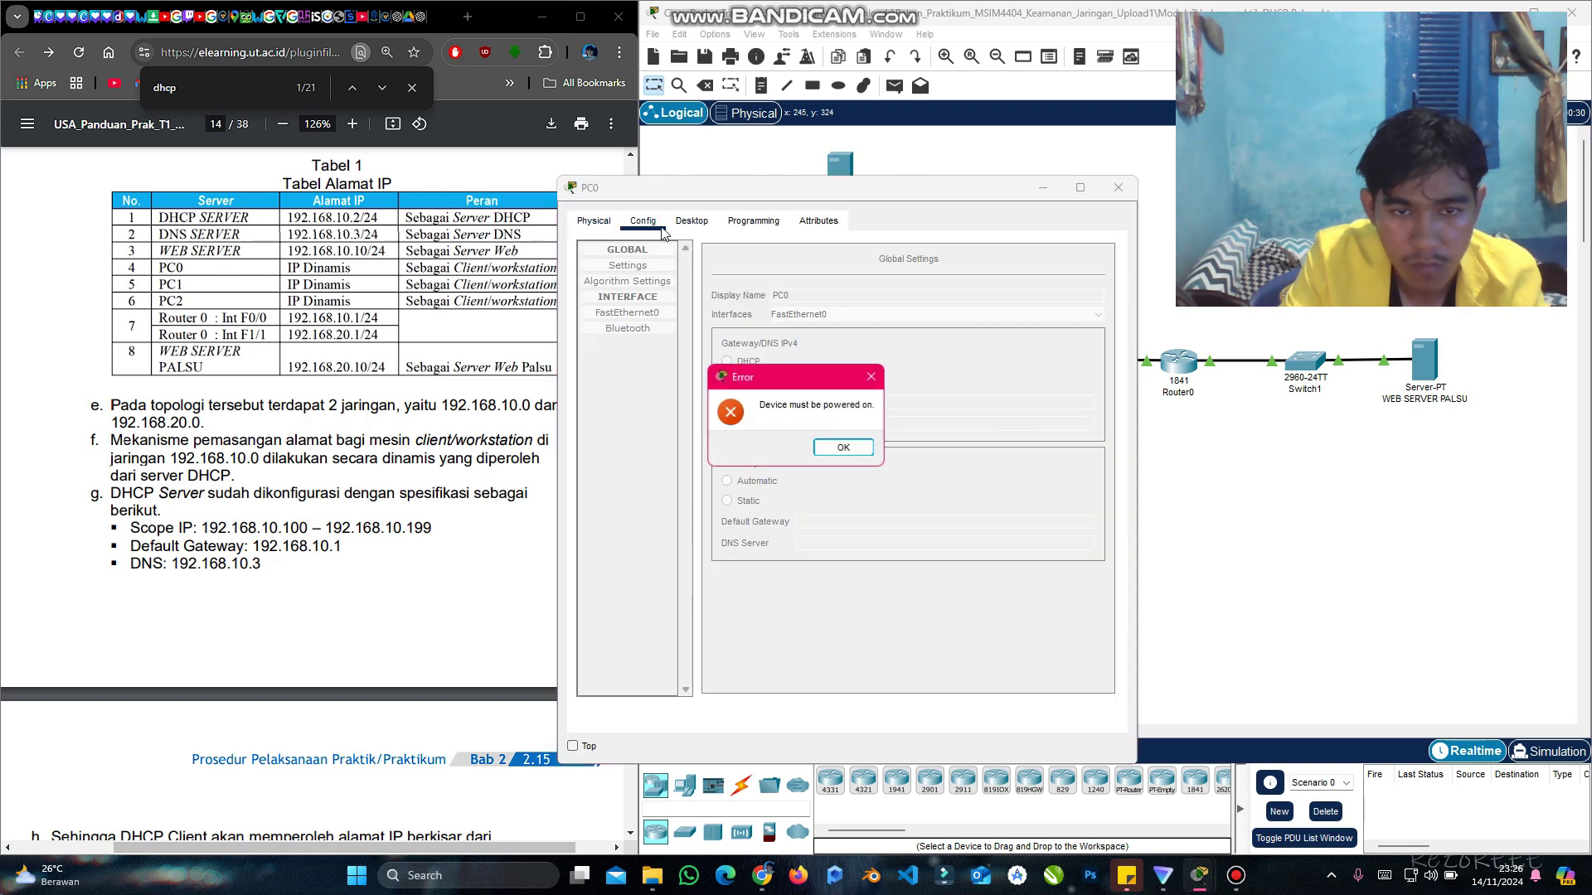
click(835, 447)
click(830, 409)
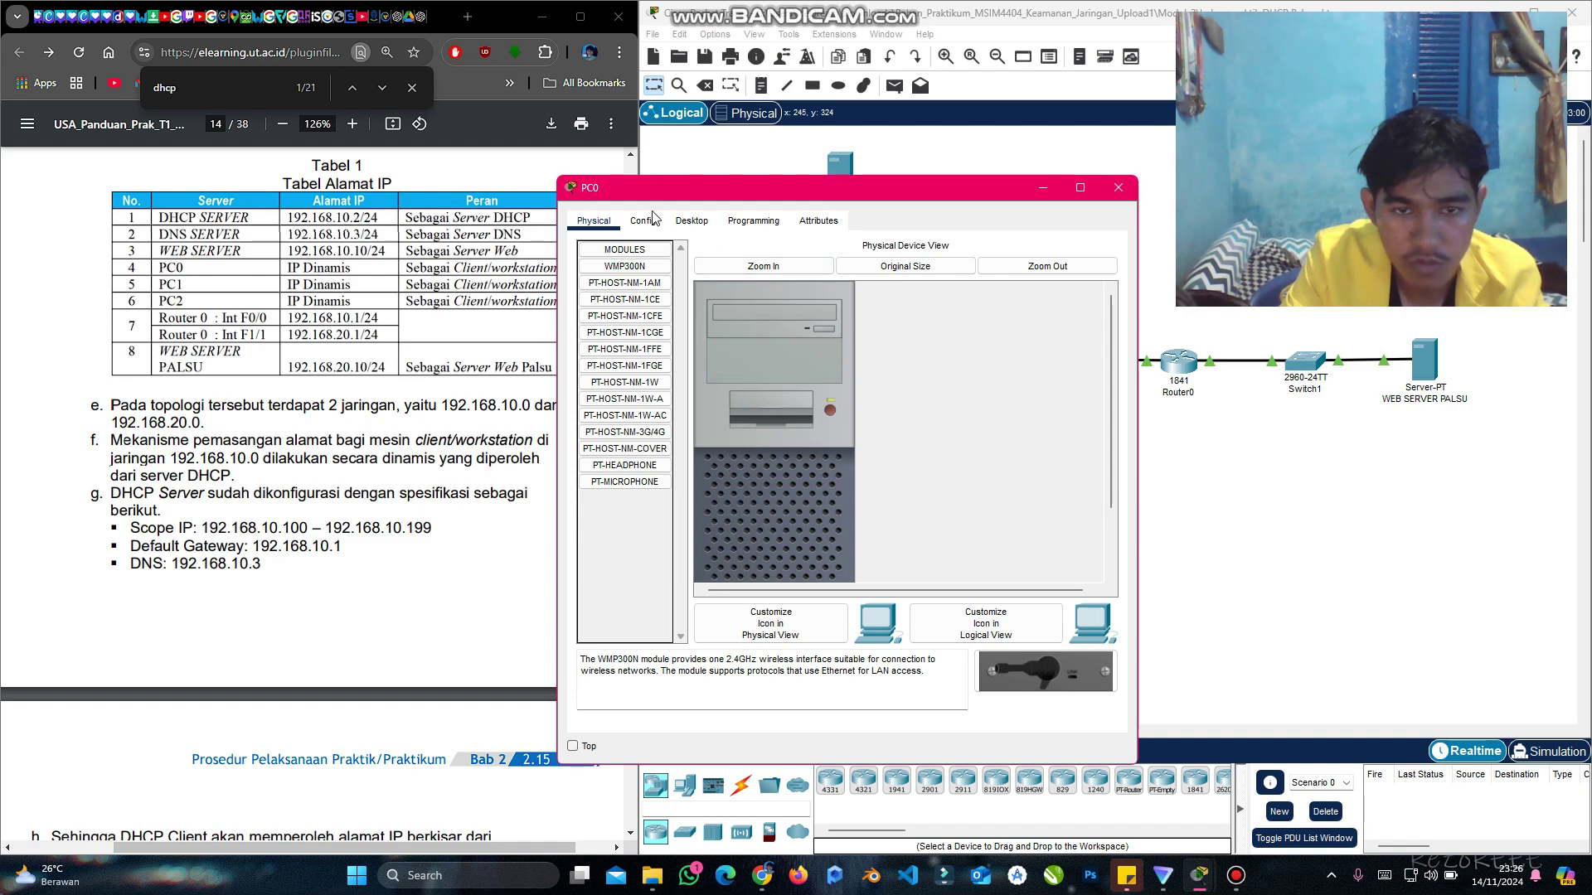
Step: Inspect the IP configuration of PC0's FastEthernet0 interface and close the device window
click(691, 220)
click(649, 282)
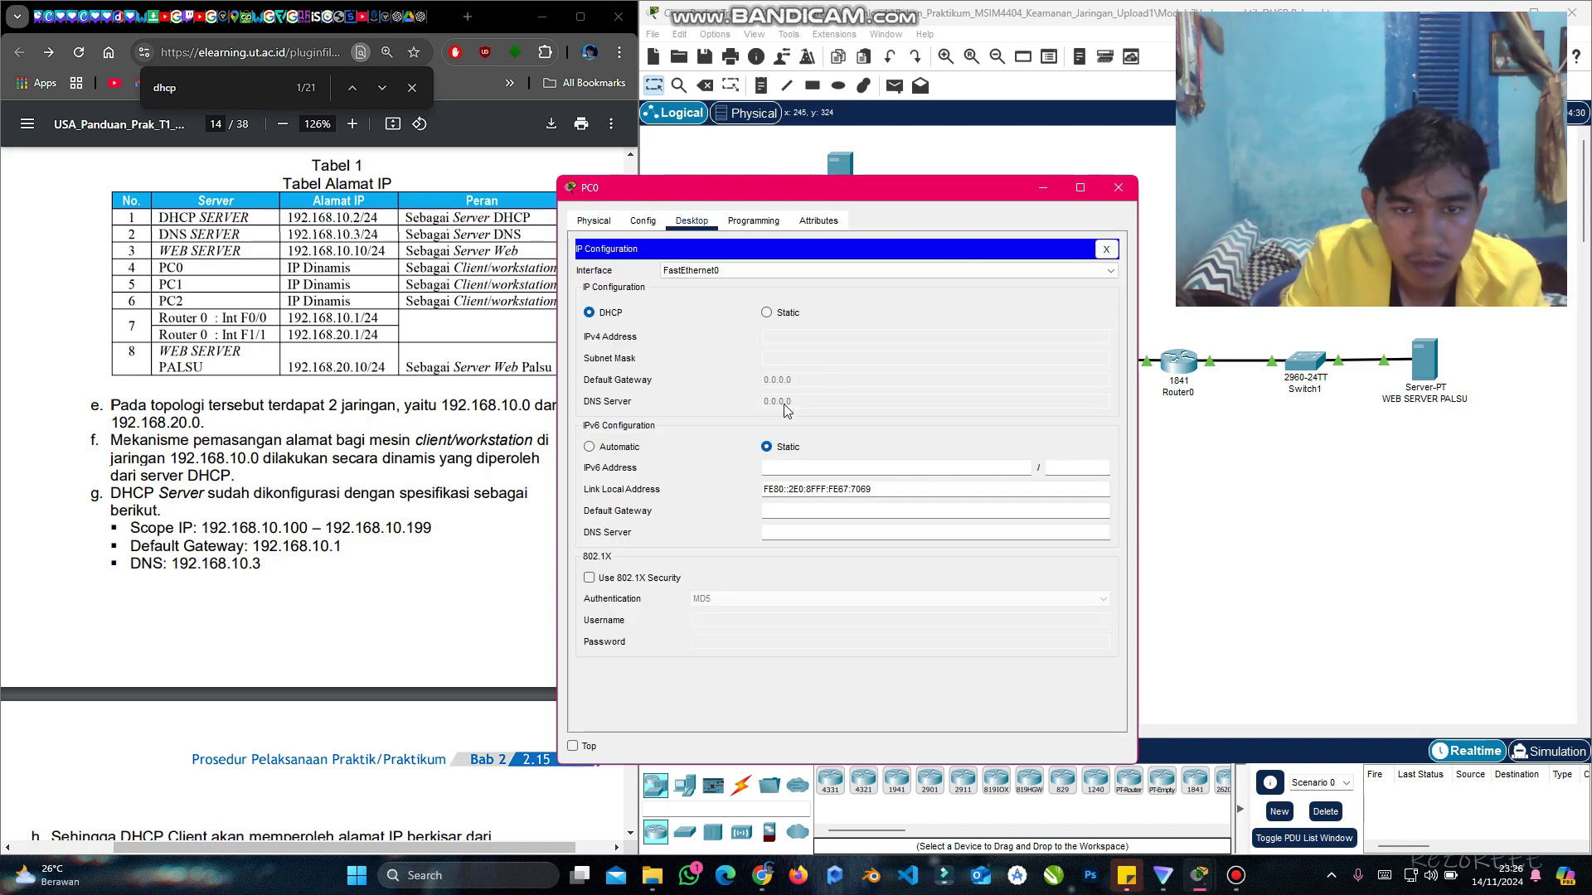
click(1119, 188)
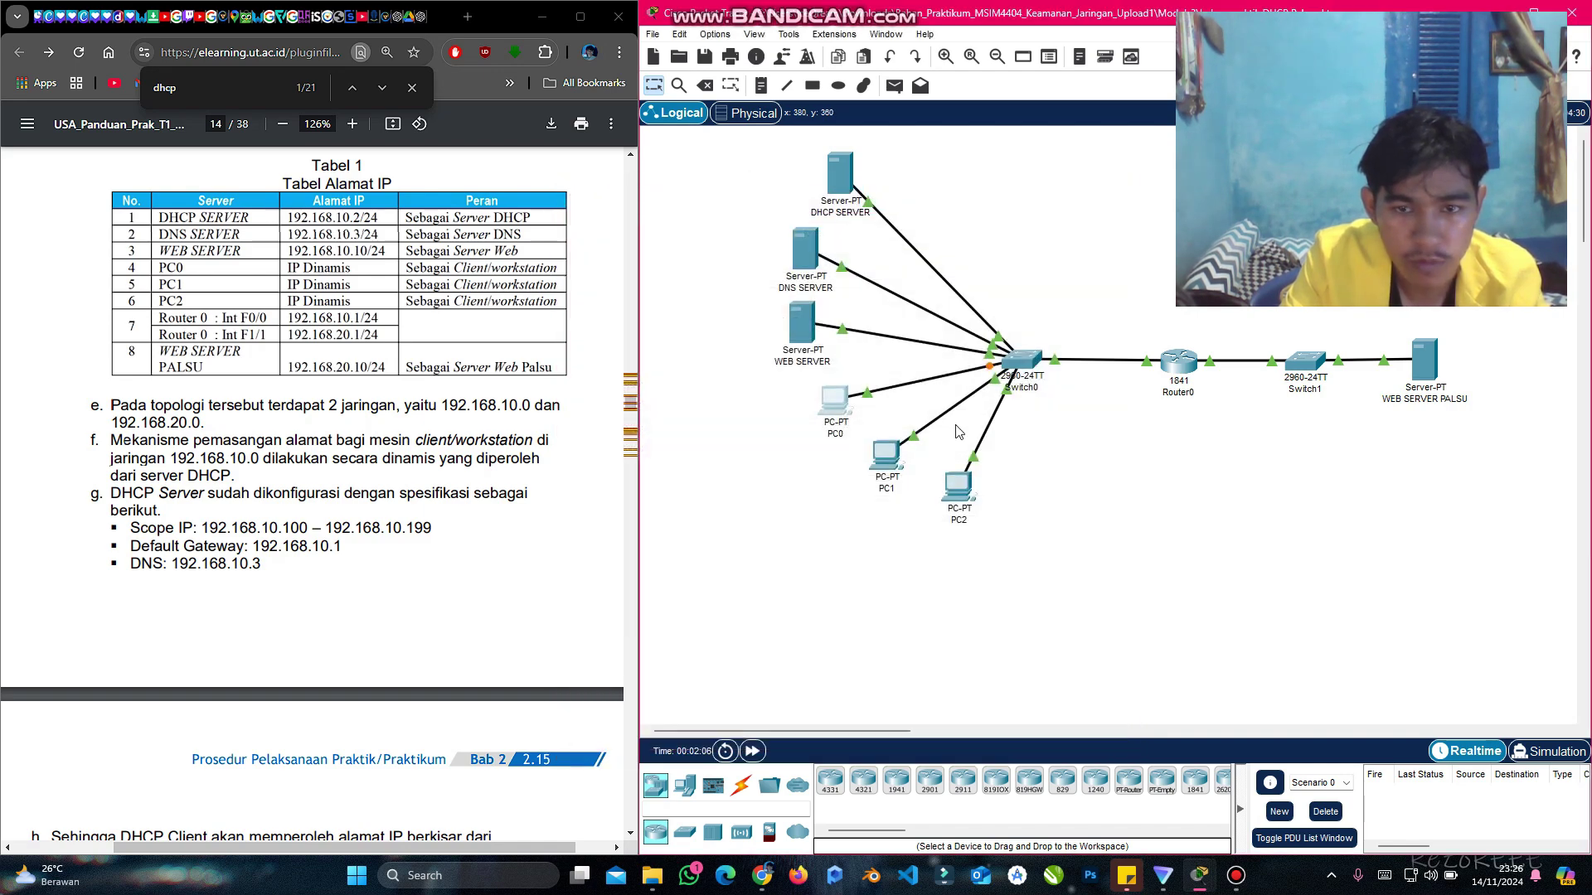
Step: Inspect the DHCP-assigned IP configuration of PC1, including gateway and DNS server, and close its window
click(880, 468)
click(643, 221)
click(679, 224)
click(654, 287)
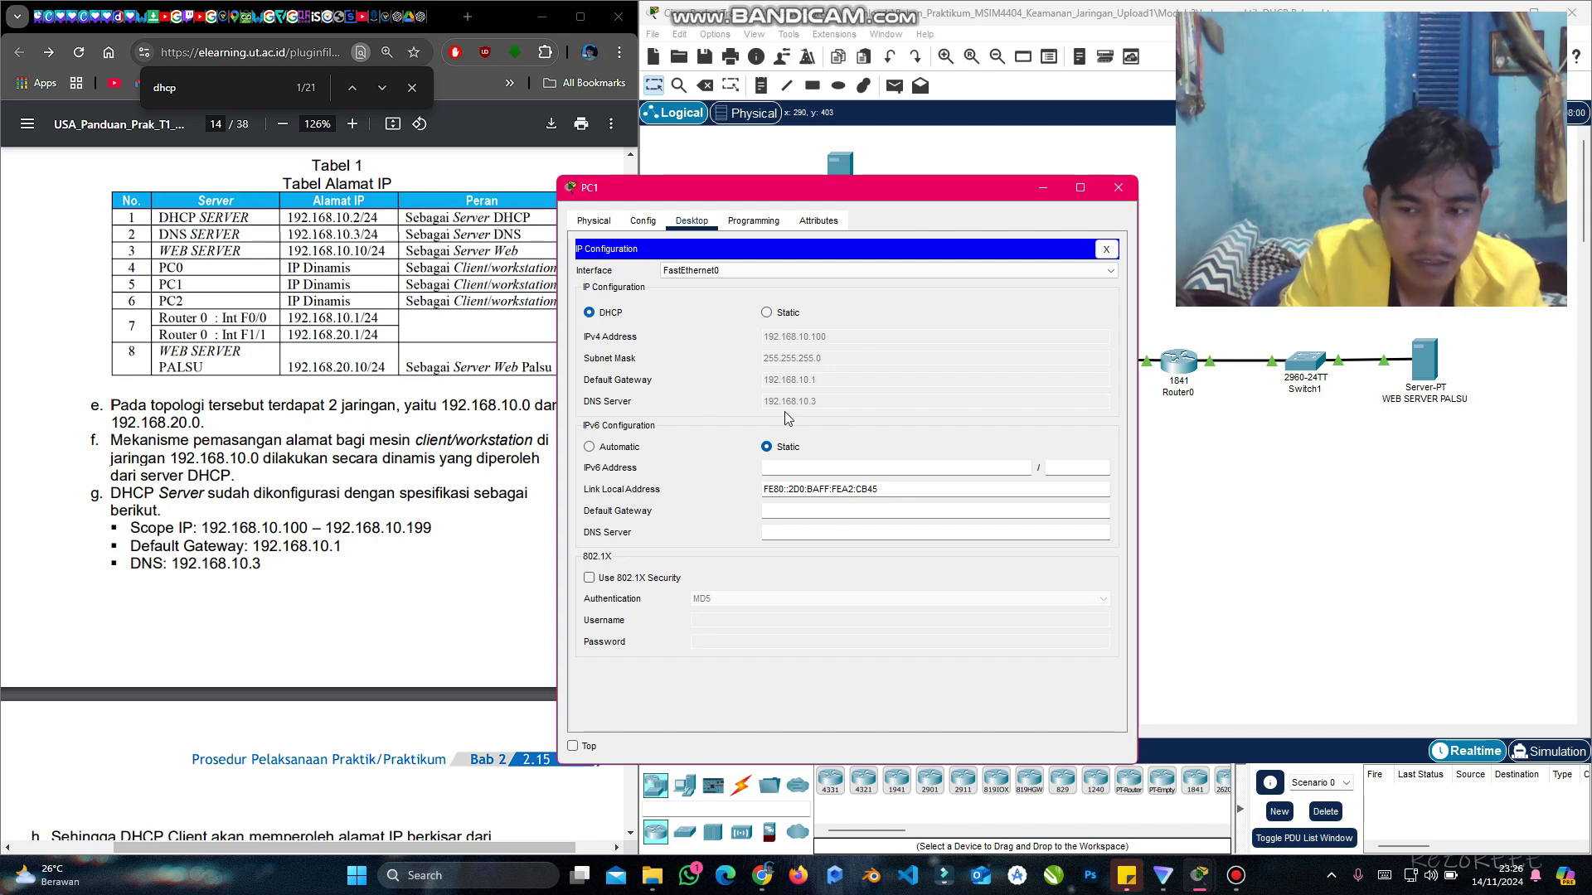
click(1119, 189)
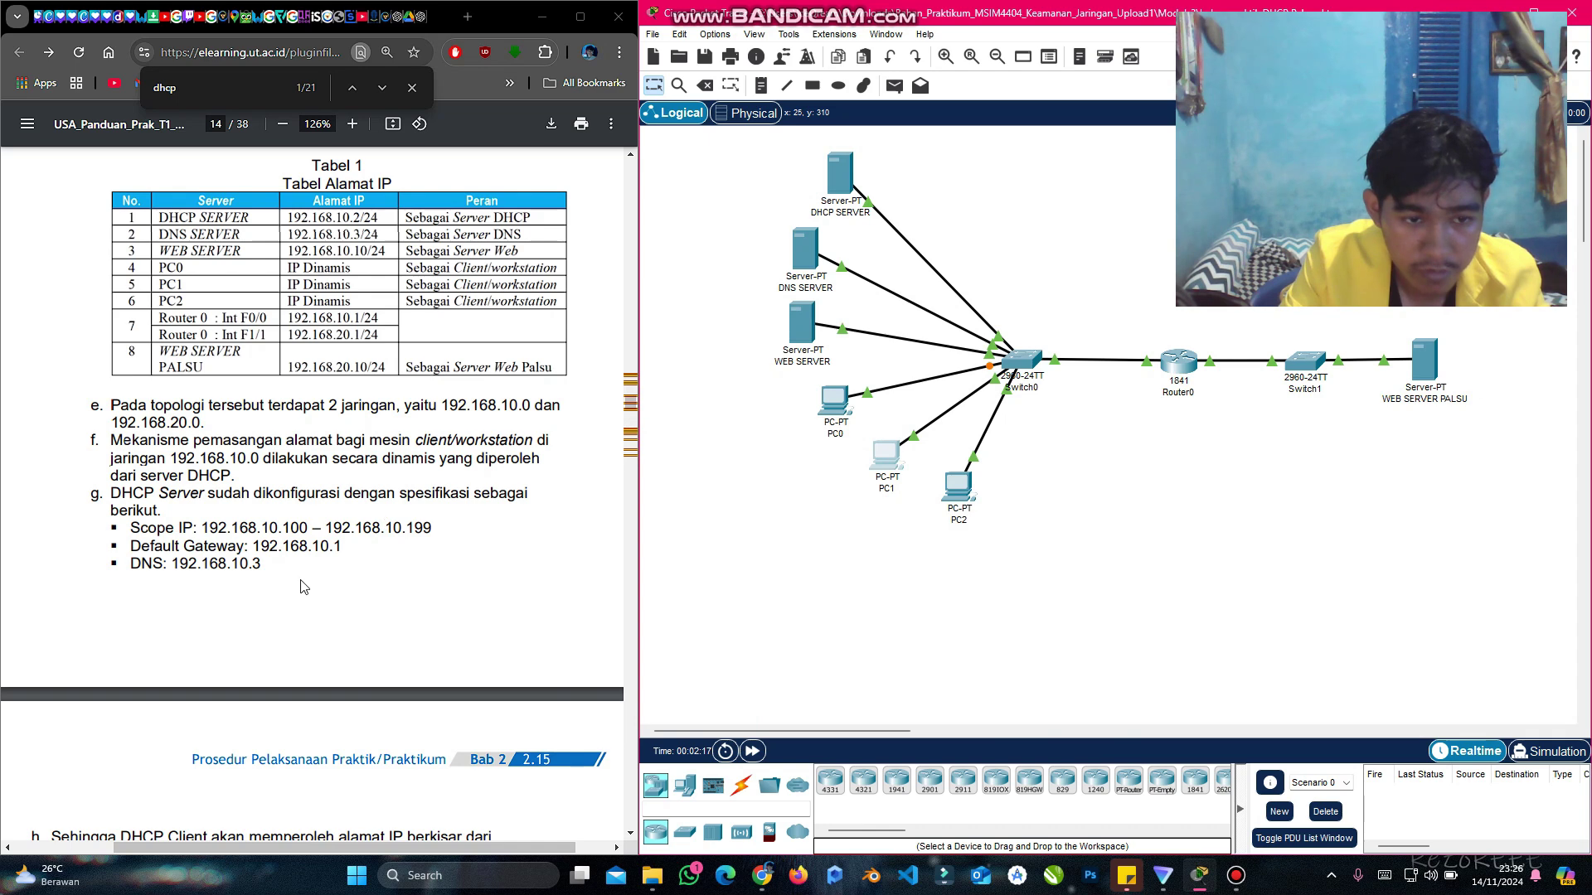
Step: Read item g of the guide on the DHCP server specification, highlighting the start and end of the IP scope
scroll(305, 586, down, 1)
drag(209, 455, 343, 455)
drag(157, 455, 487, 459)
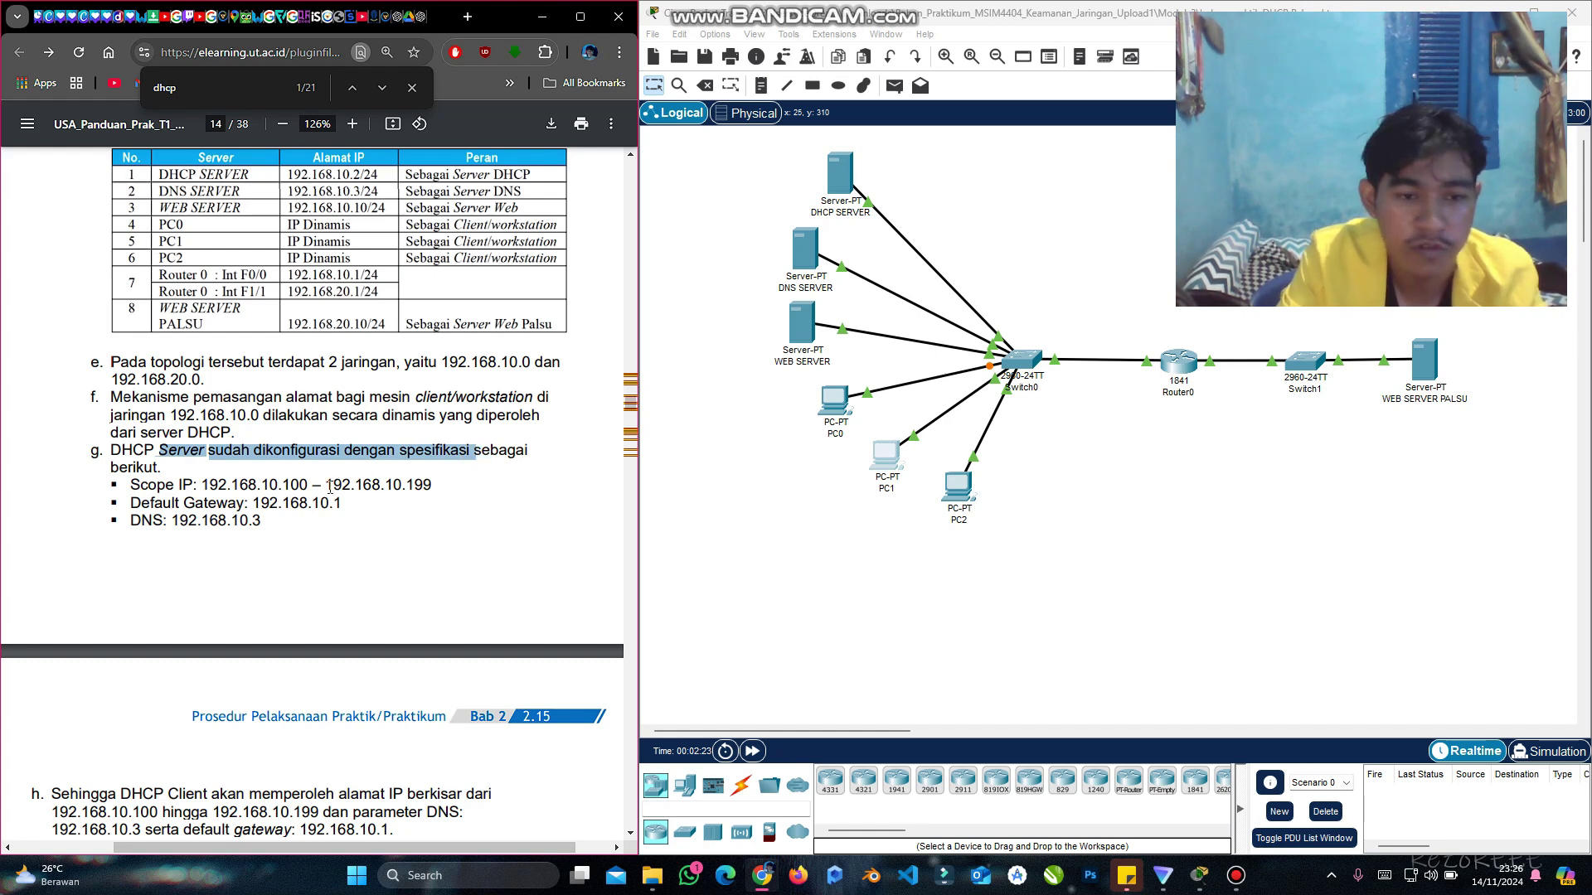
click(269, 485)
drag(253, 485, 306, 480)
click(285, 484)
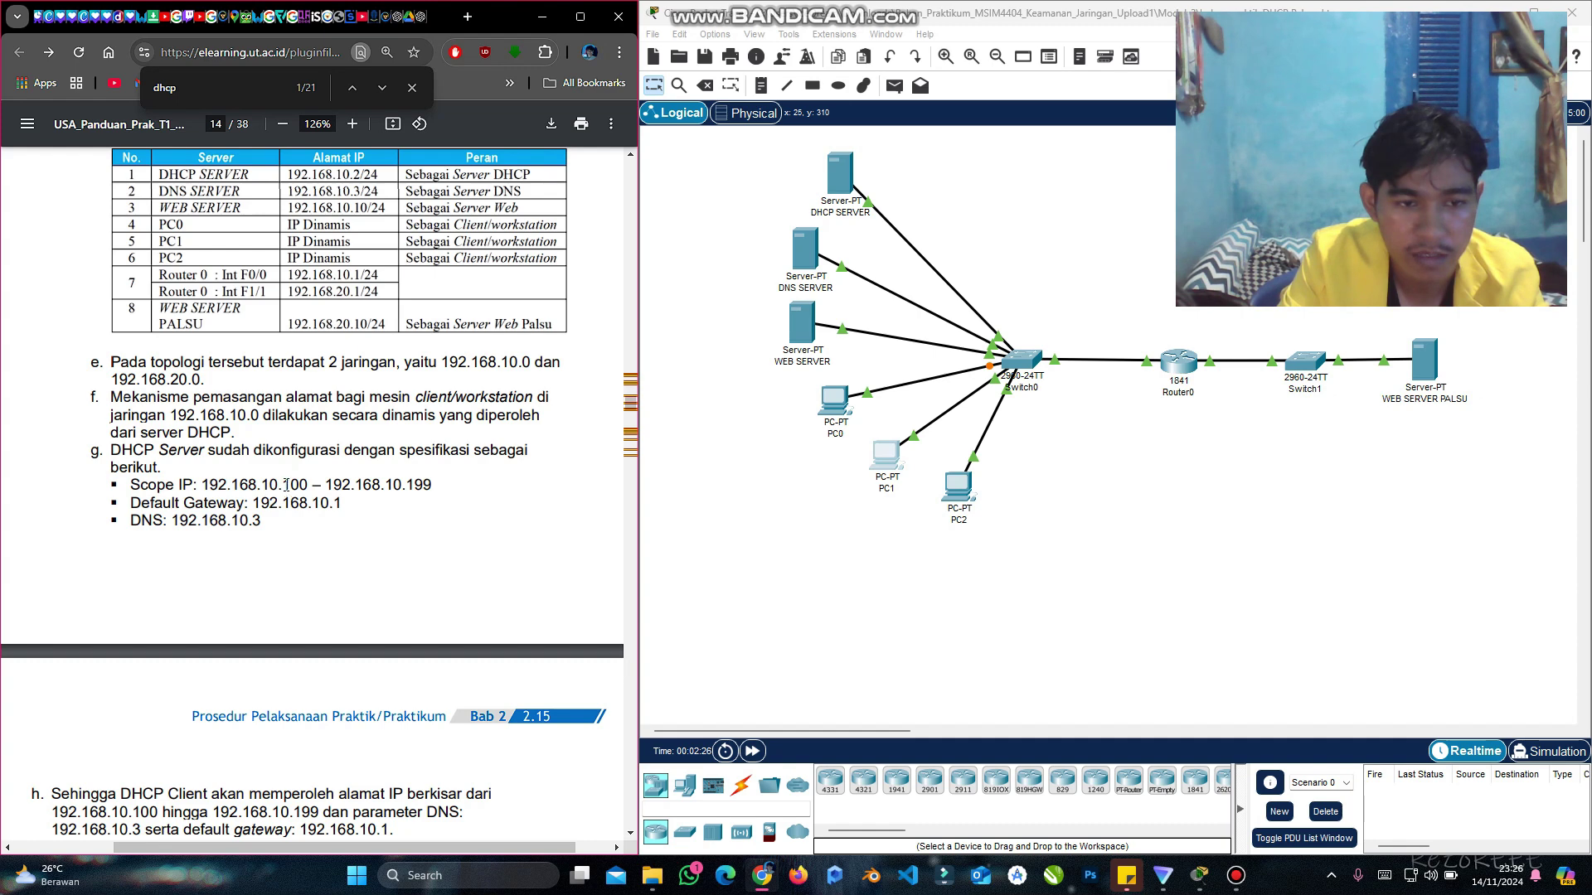
drag(210, 485, 300, 482)
drag(405, 485, 434, 485)
click(461, 497)
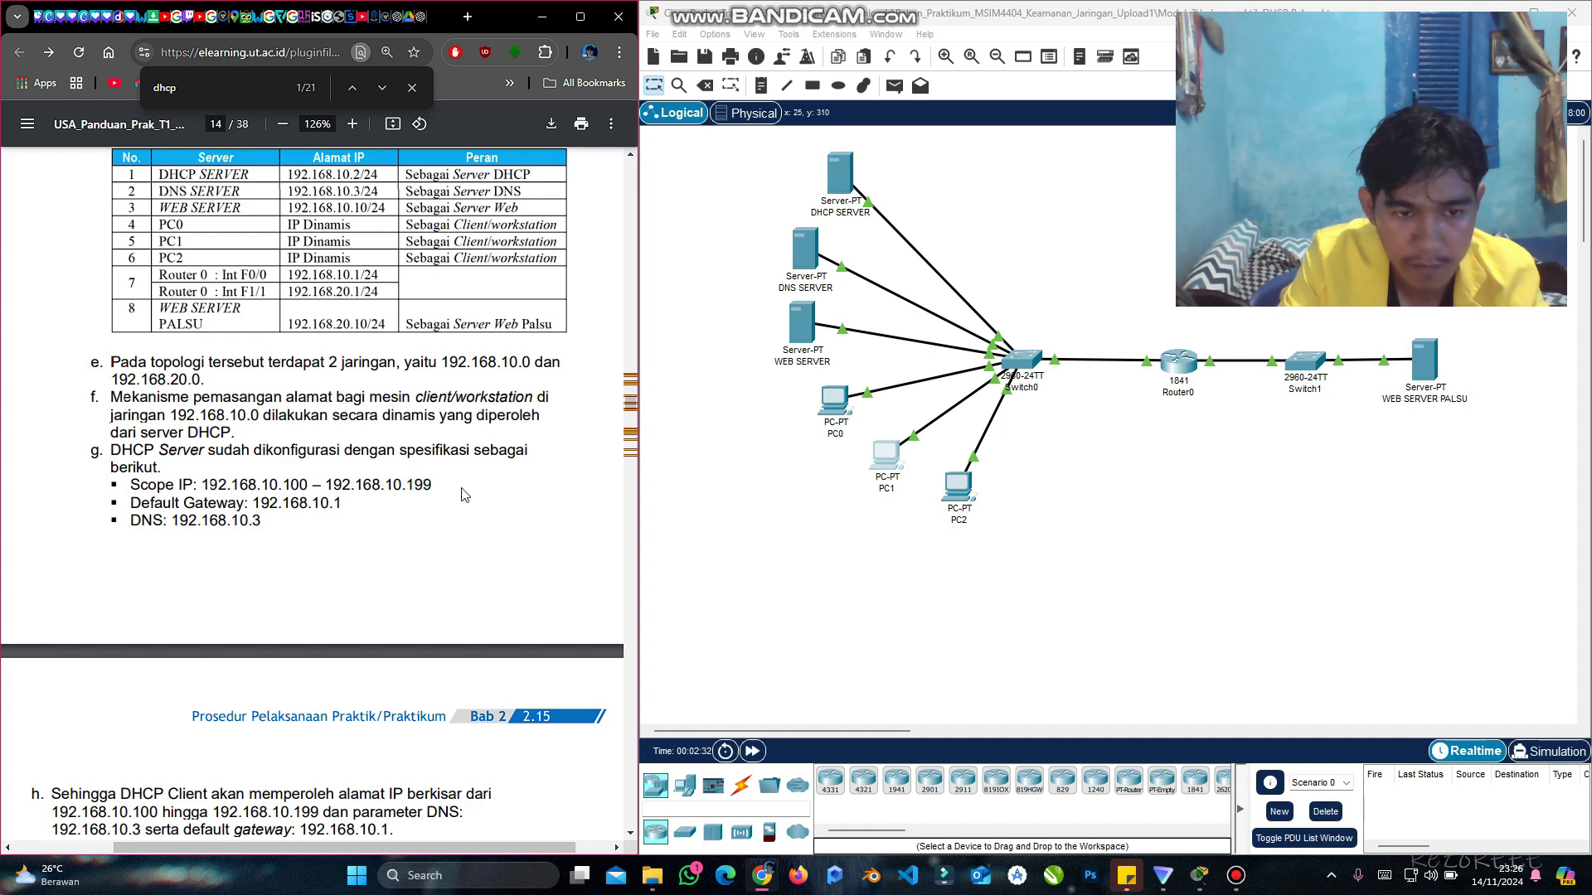
Step: Open the DHCP SERVER and inspect the IP configuration of its FastEthernet0 interface
click(843, 195)
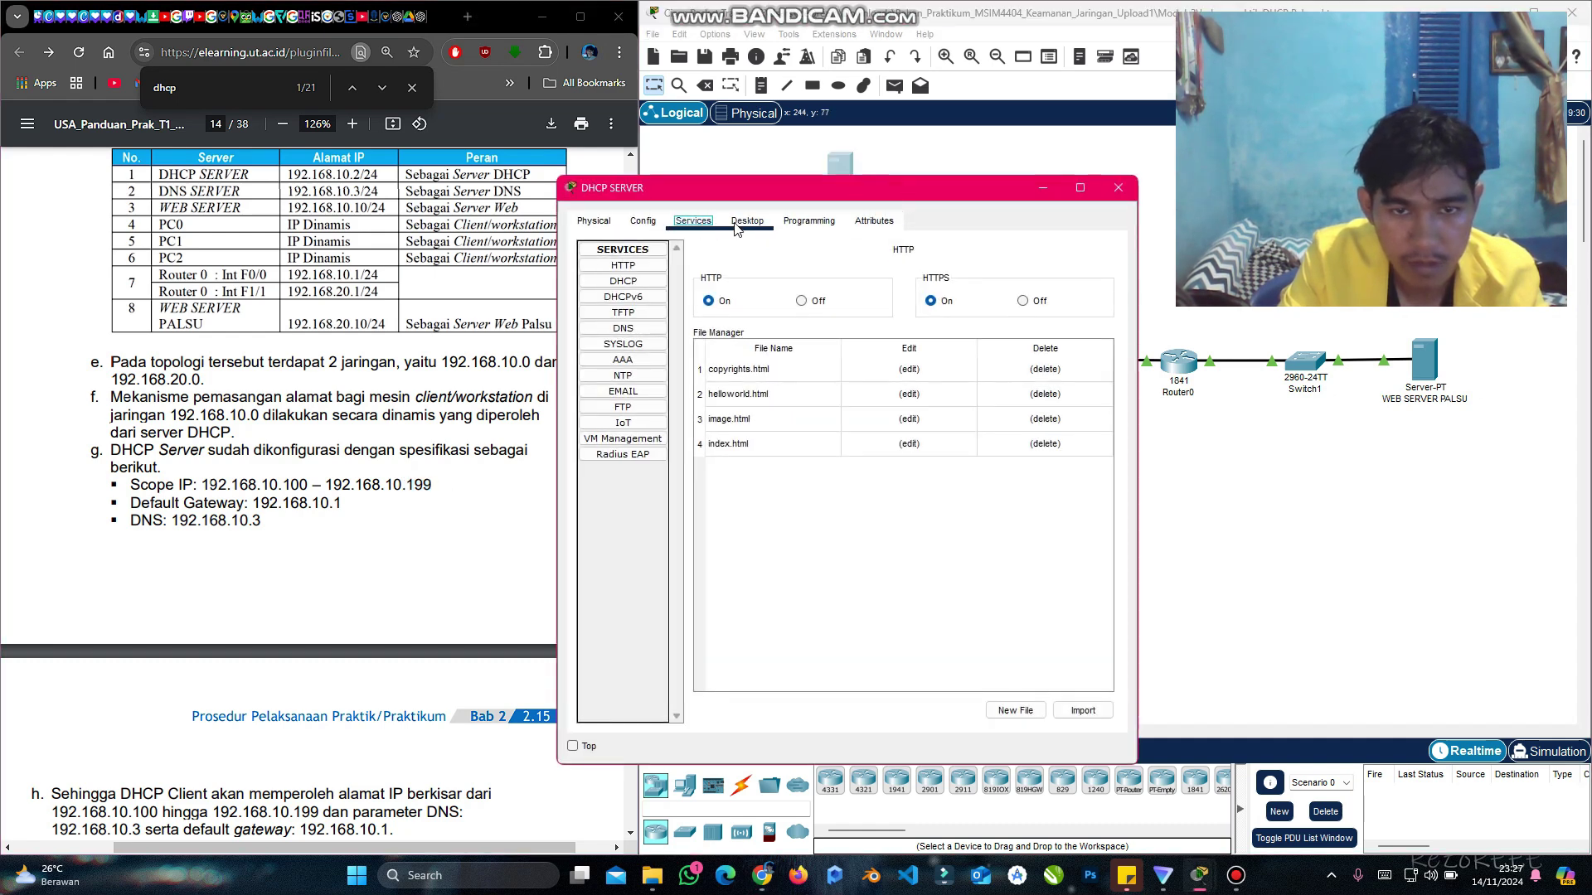
click(745, 221)
click(664, 265)
click(643, 221)
click(655, 313)
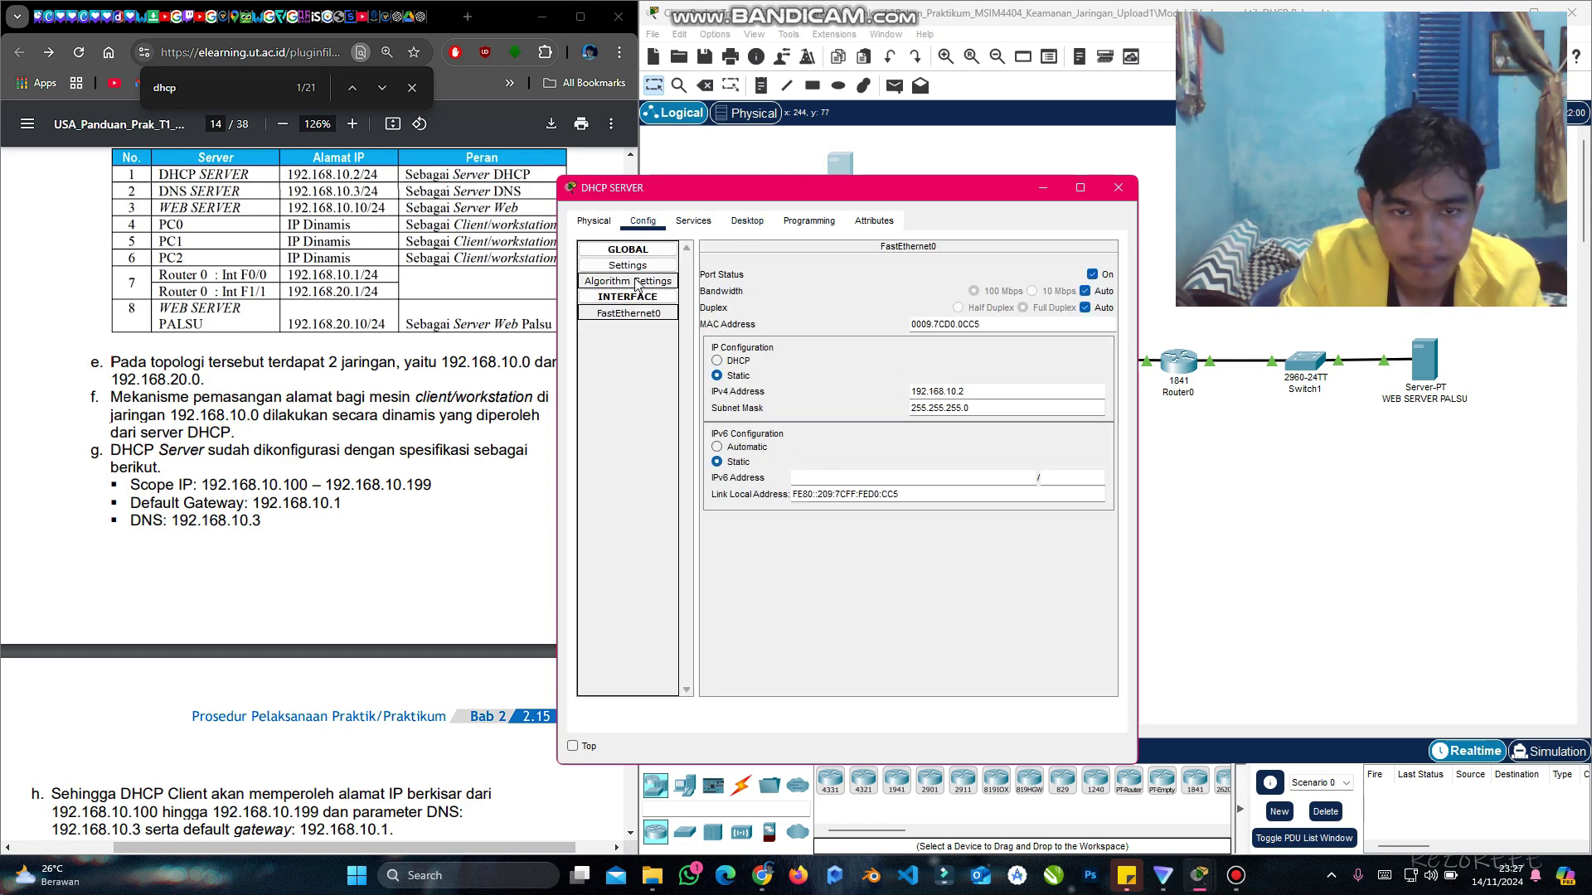
Step: Check the start IP address and maximum number of users in the DHCP service's serverPool, then close the server window
click(678, 223)
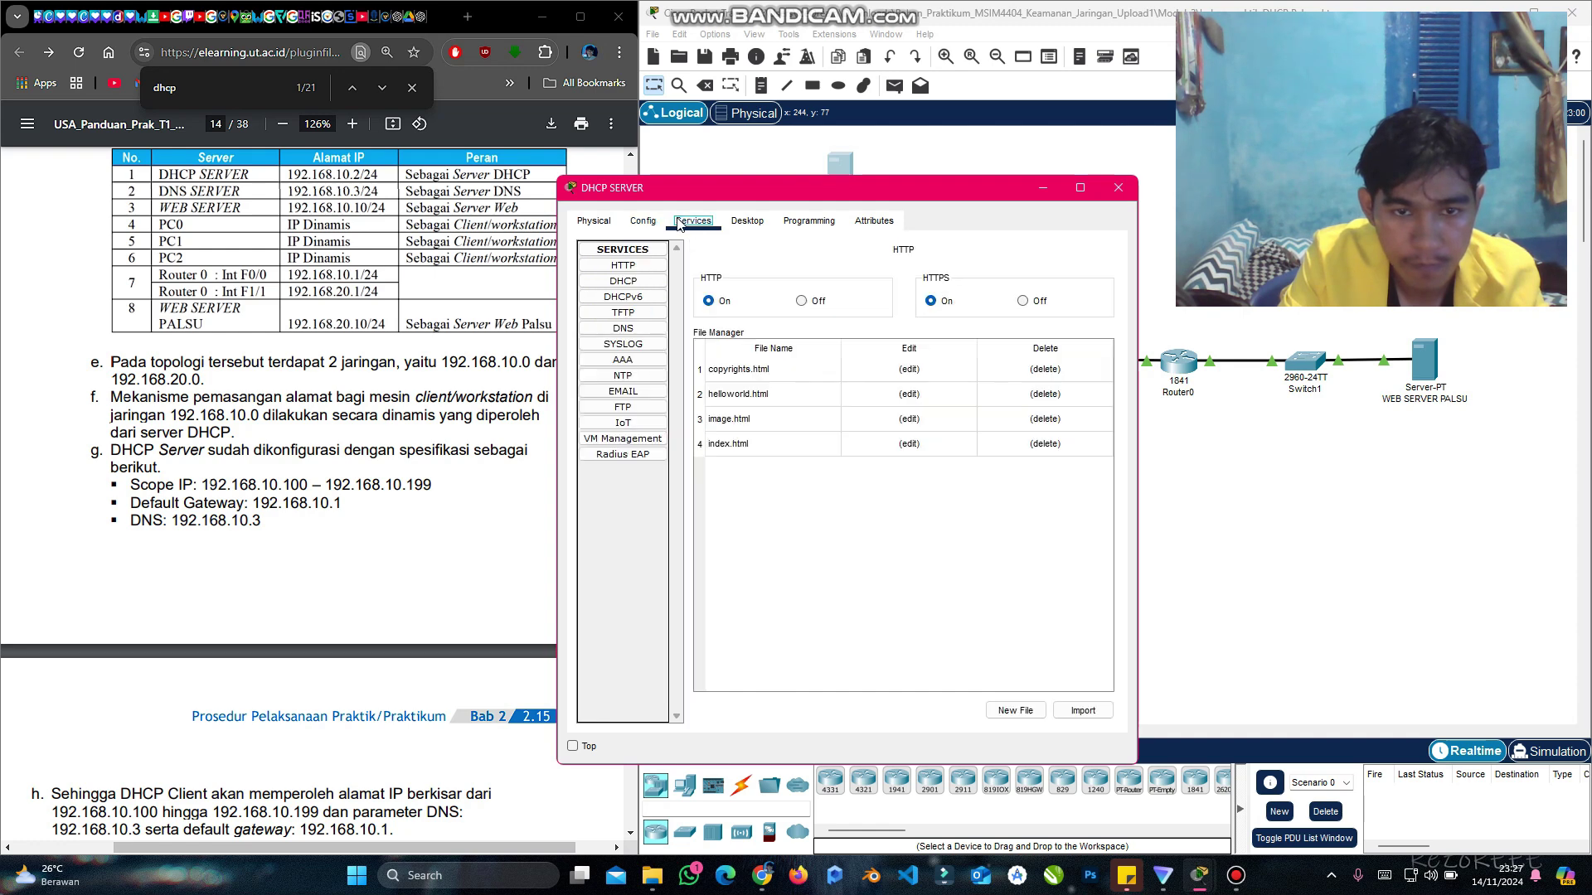
click(623, 281)
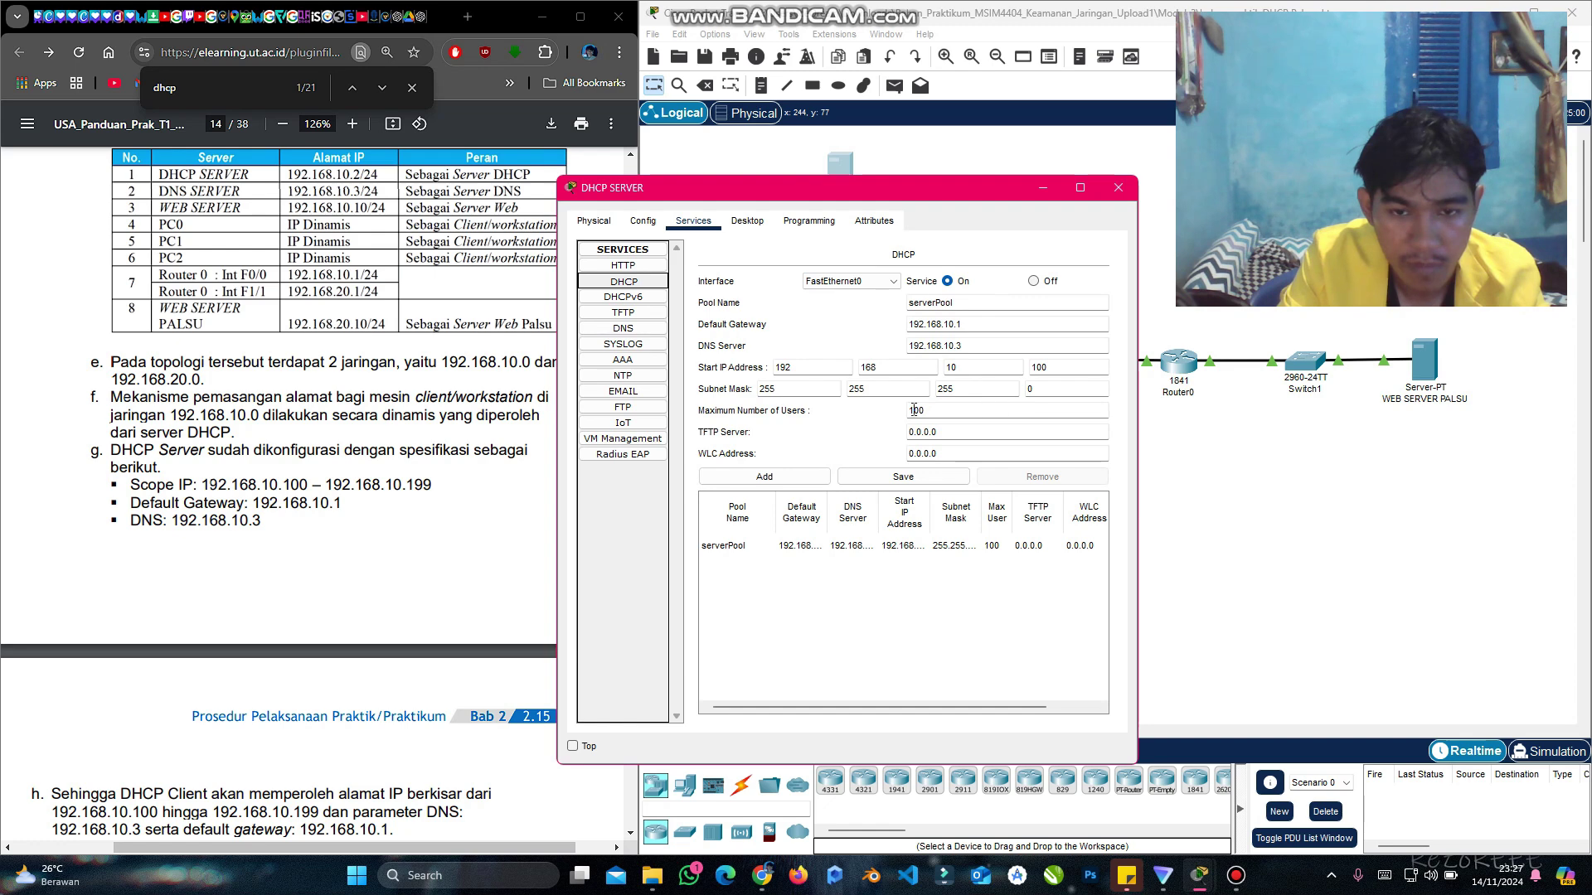
click(944, 408)
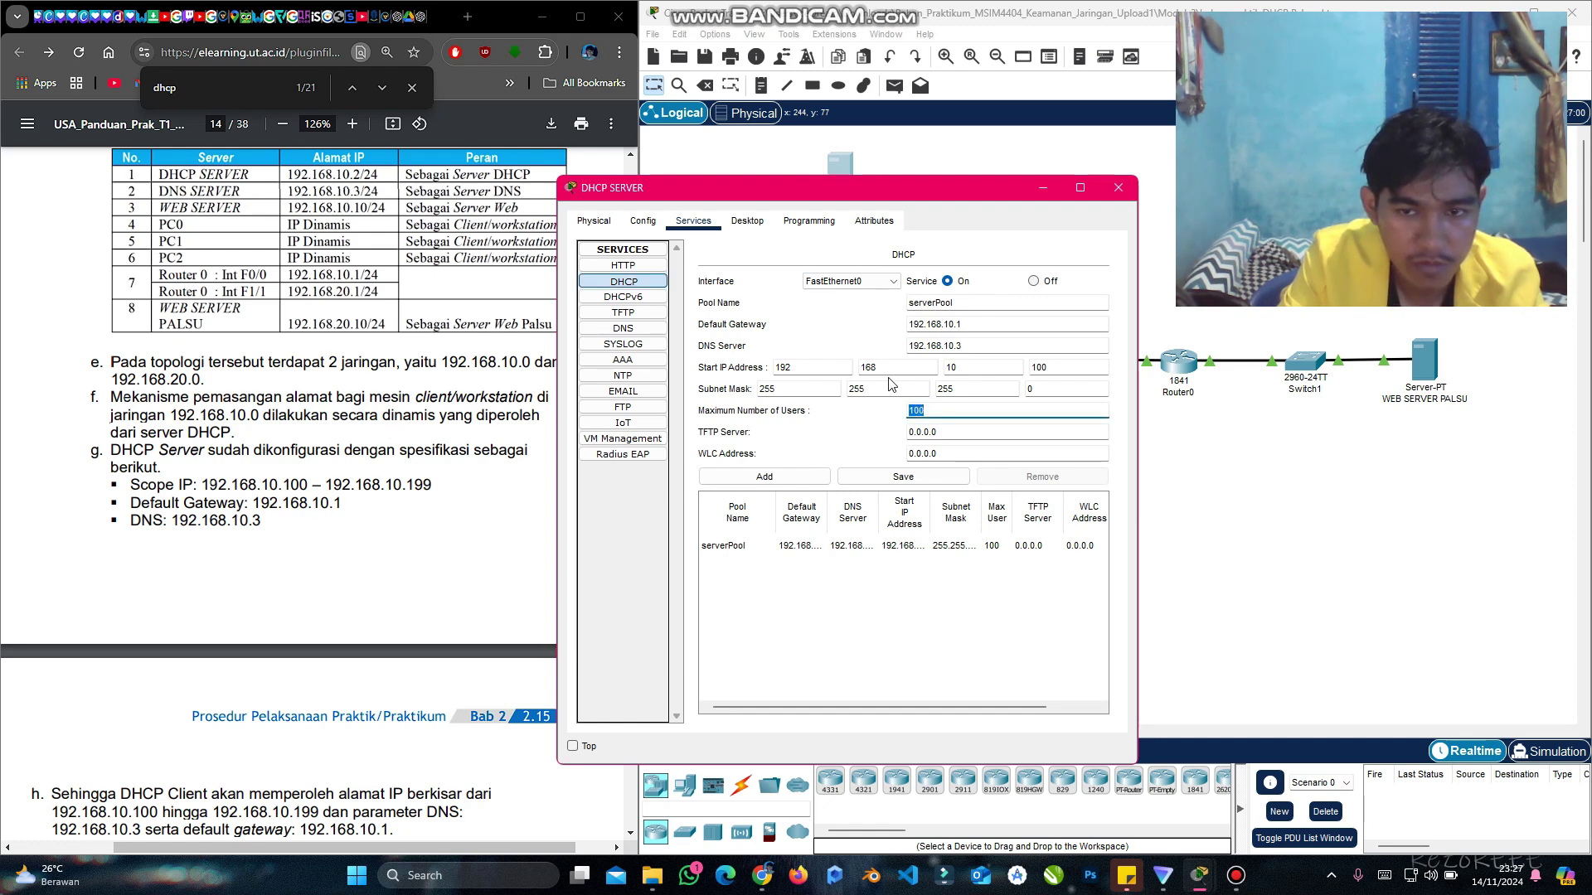
click(1046, 367)
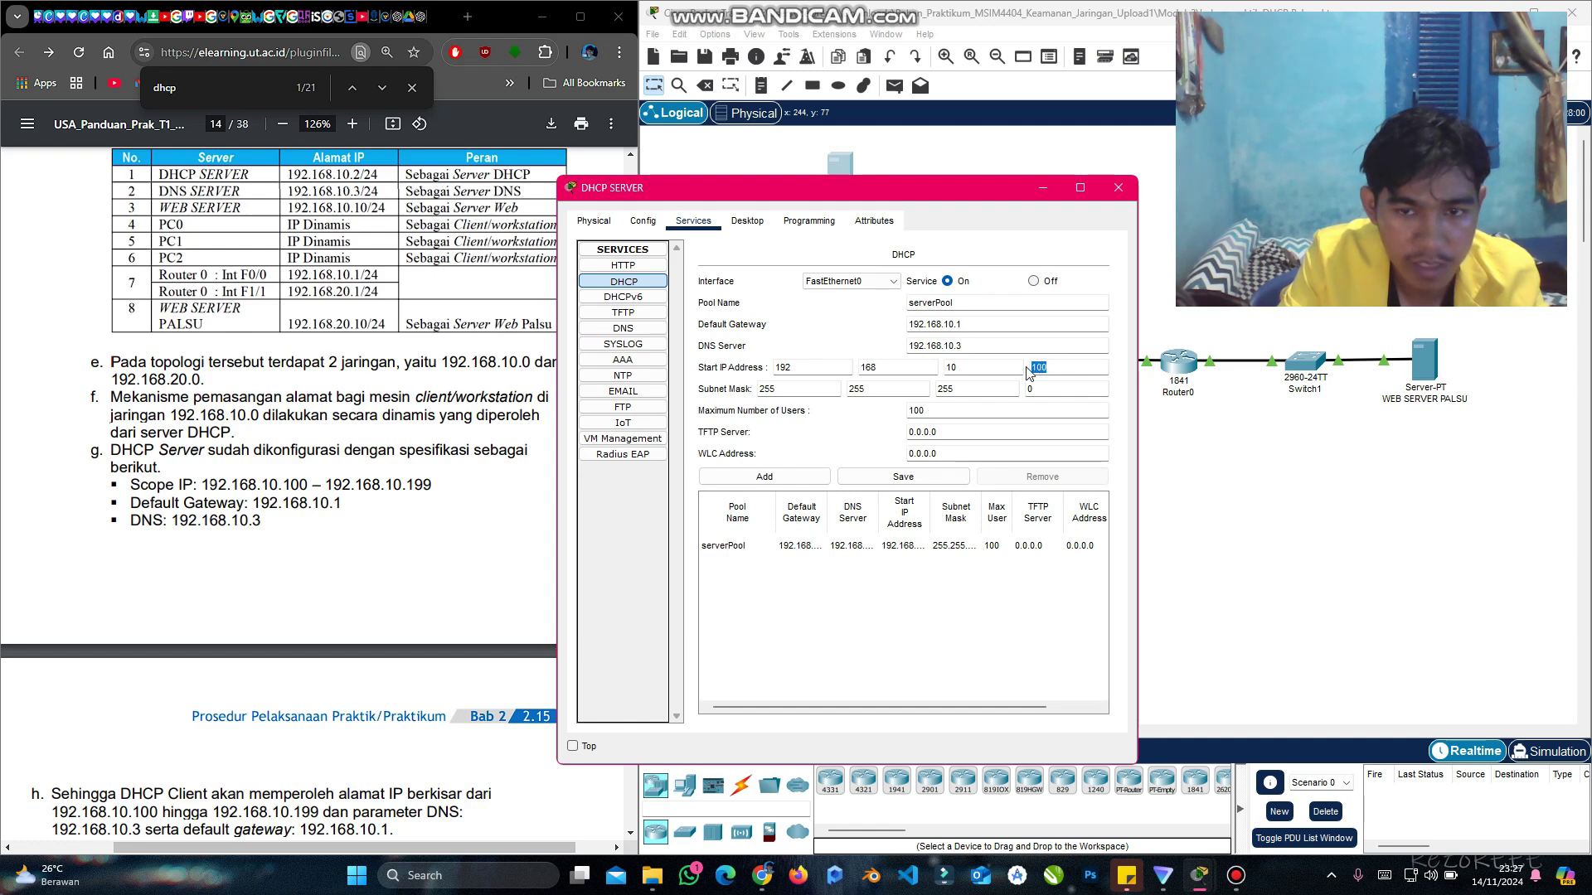
key(Tab)
double_click(915, 410)
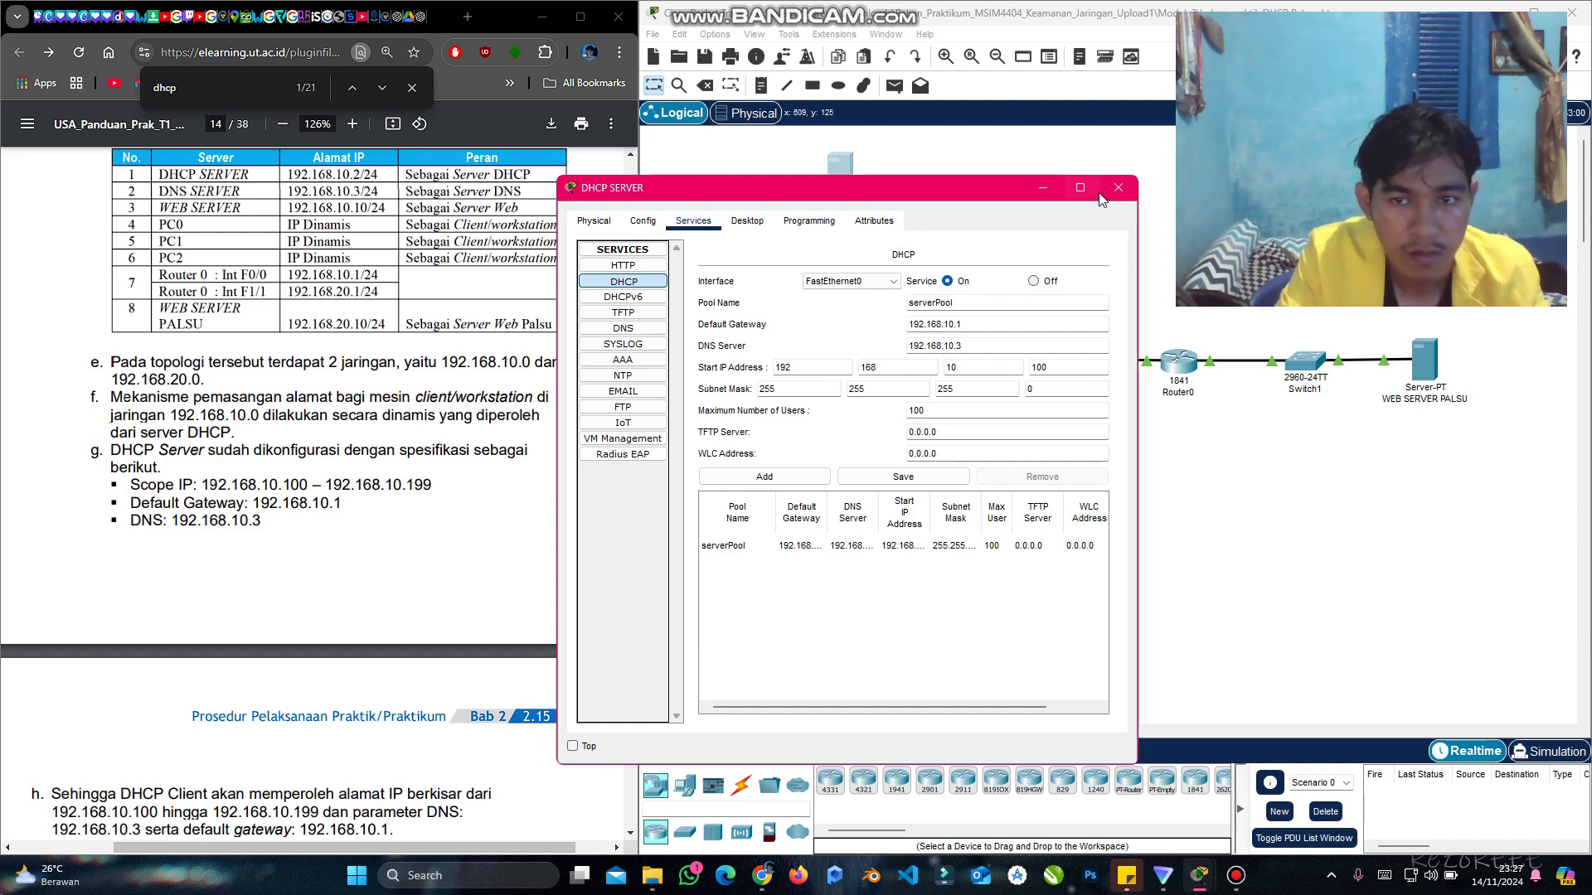
click(1118, 187)
Step: Read items h and i of the guide, highlighting the client address range and the requirement for PC0 and PC1
scroll(350, 615, down, 2)
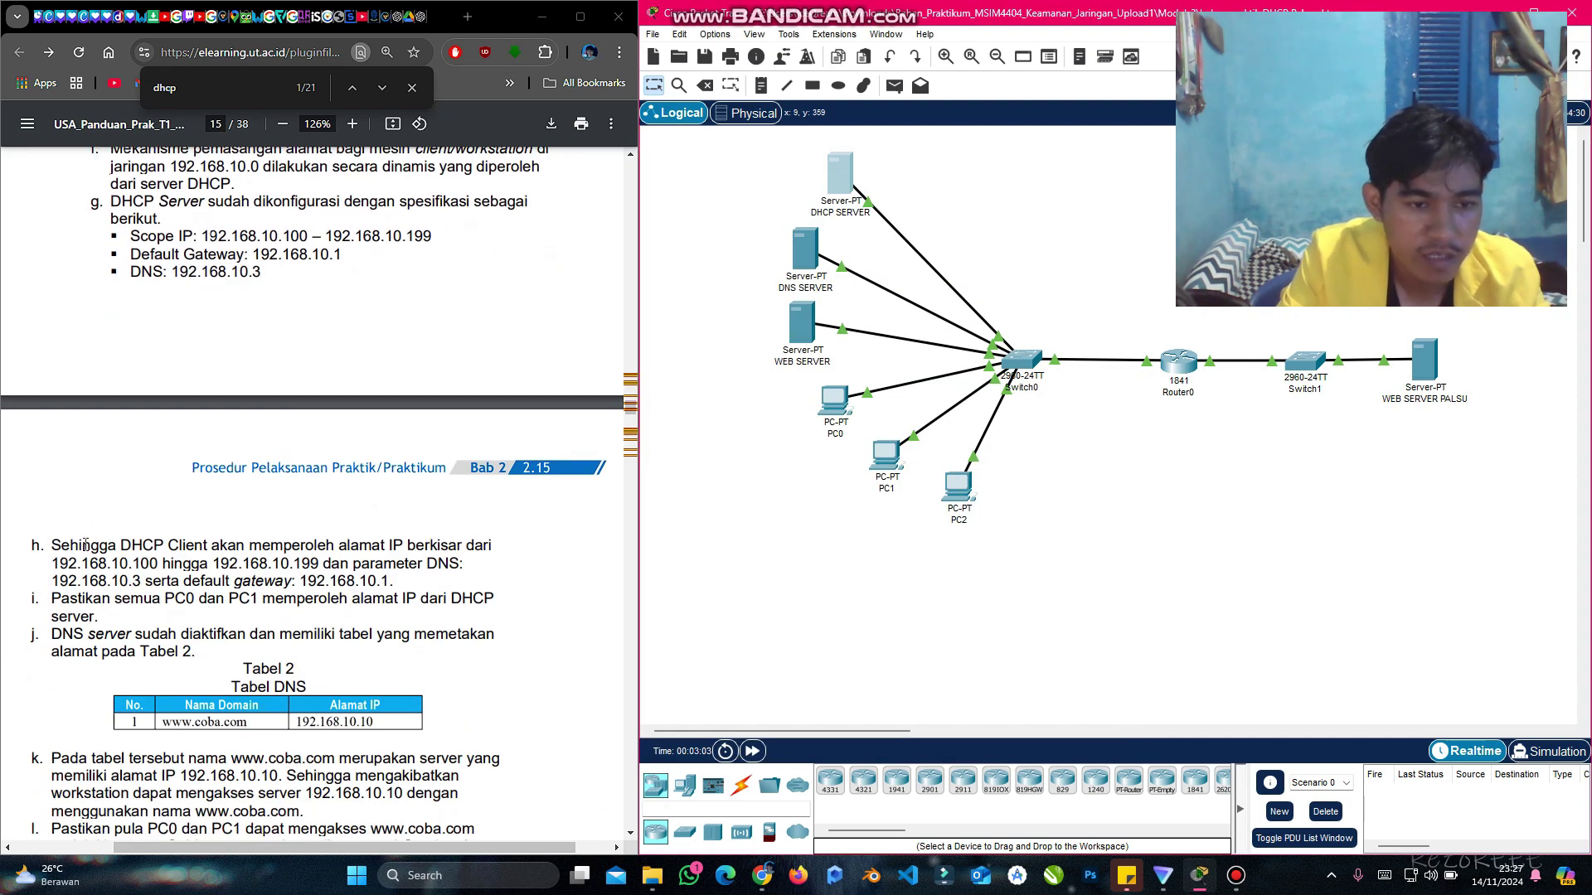
scroll(85, 544, down, 1)
scroll(186, 531, down, 1)
scroll(186, 530, left, 1)
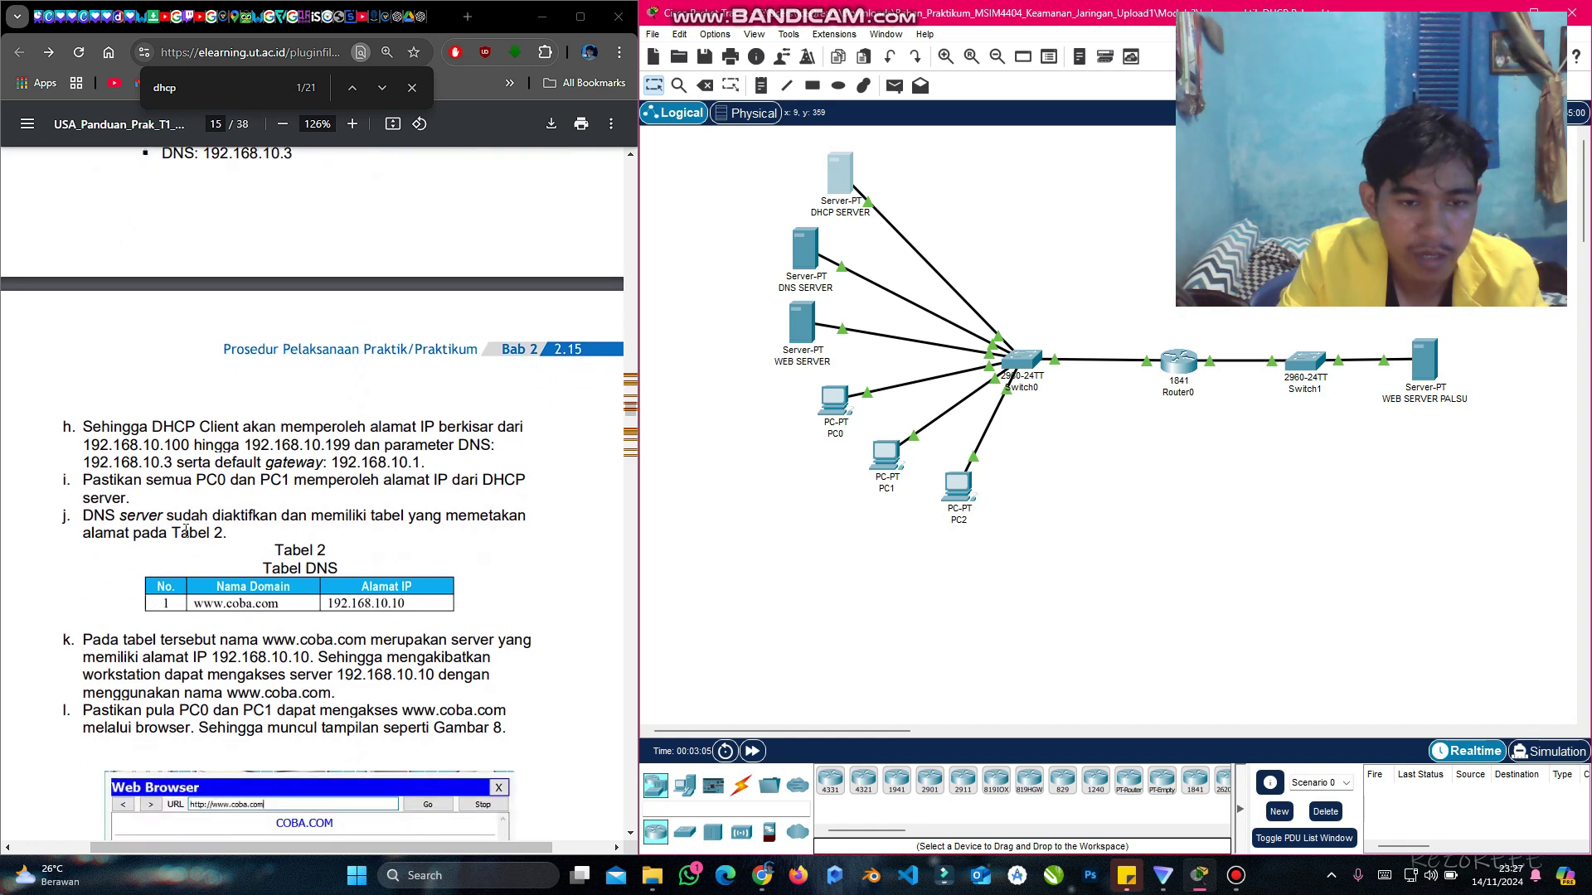
drag(152, 442, 412, 444)
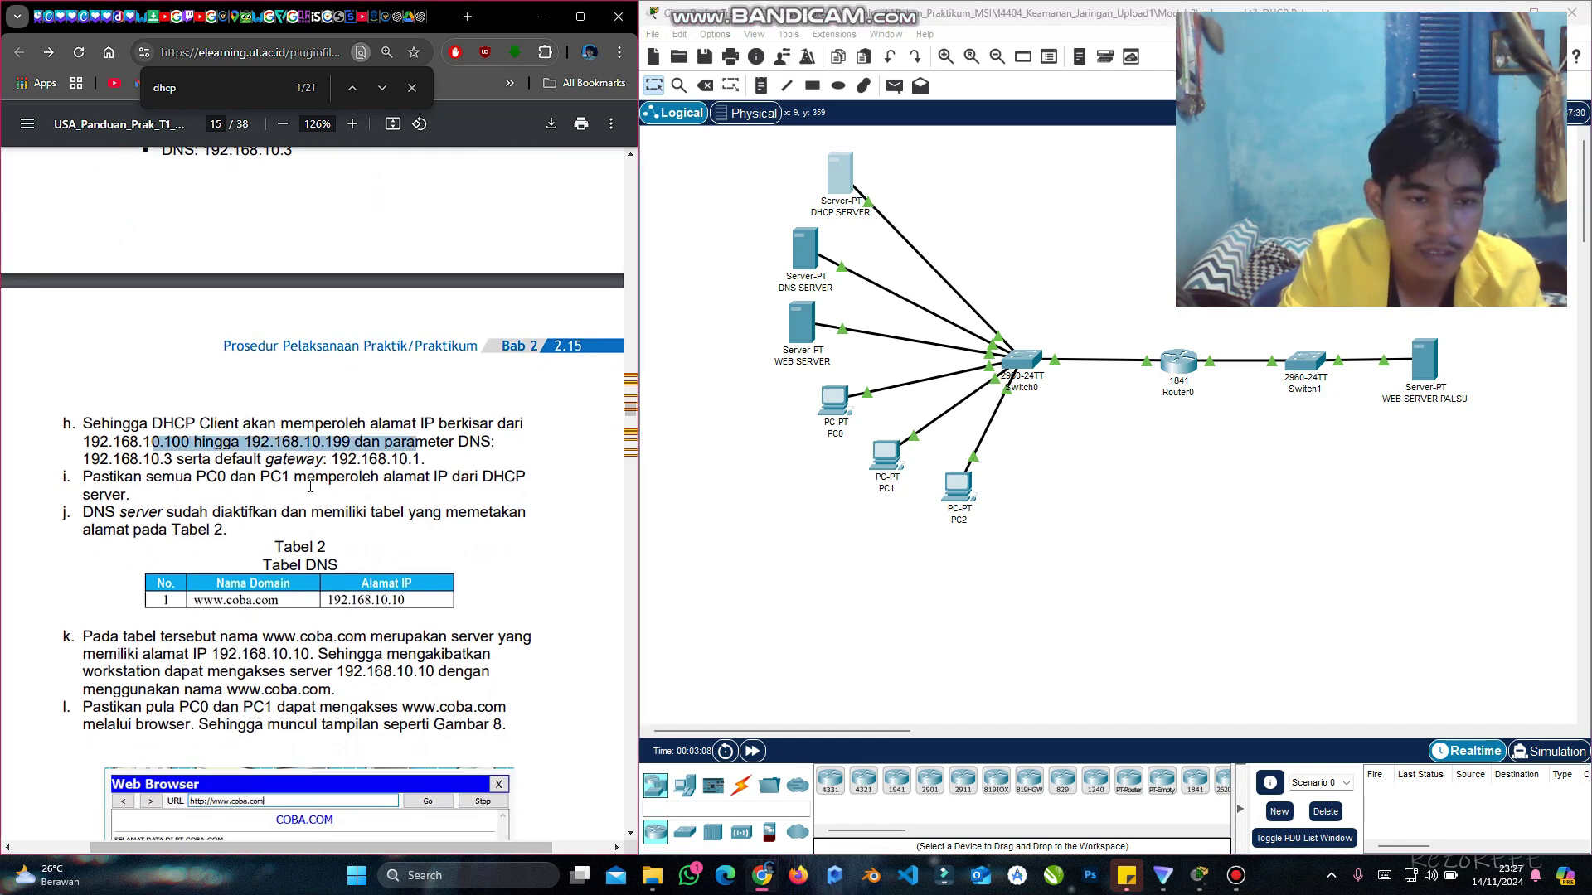
scroll(361, 461, down, 1)
drag(146, 442, 450, 443)
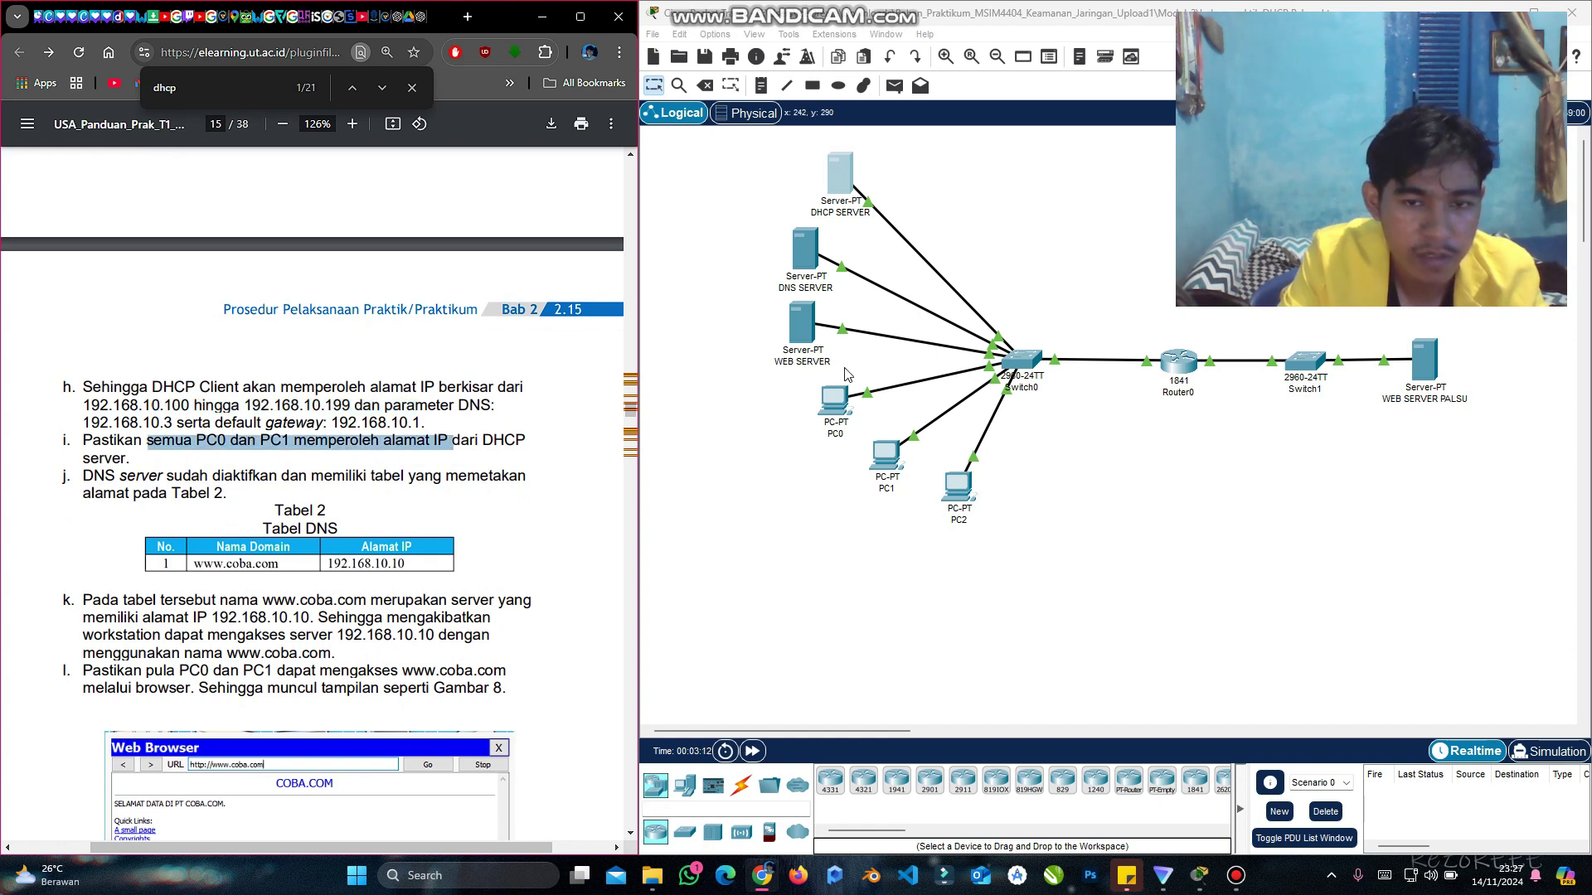
Step: Check the IP address, gateway and DNS server in the topology's device summaries for PC0 and PC1
click(754, 454)
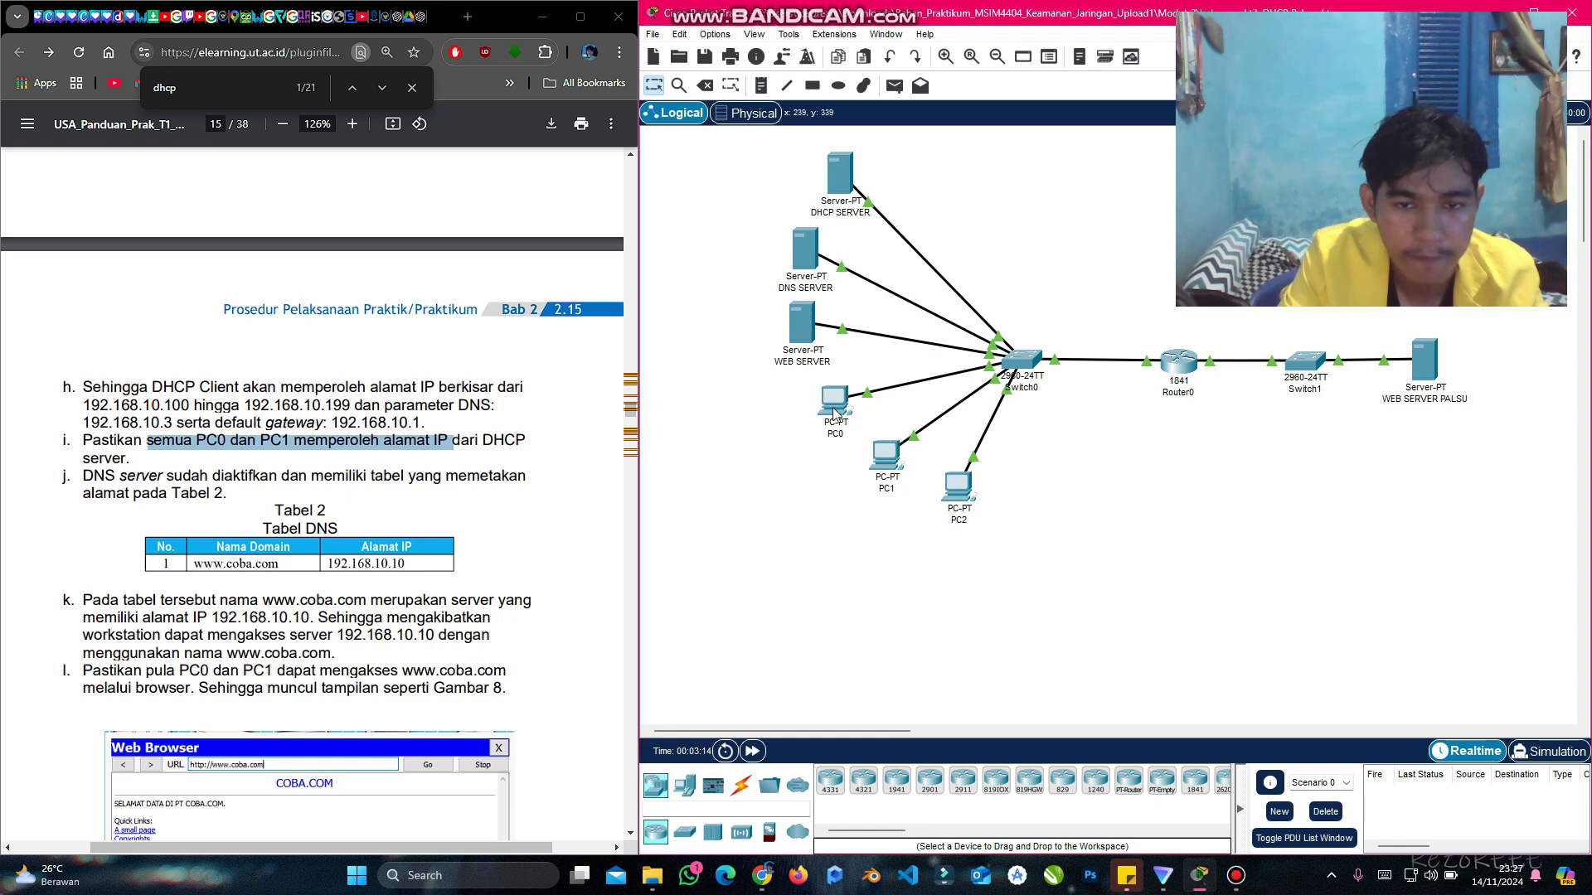
mouse_move(826, 412)
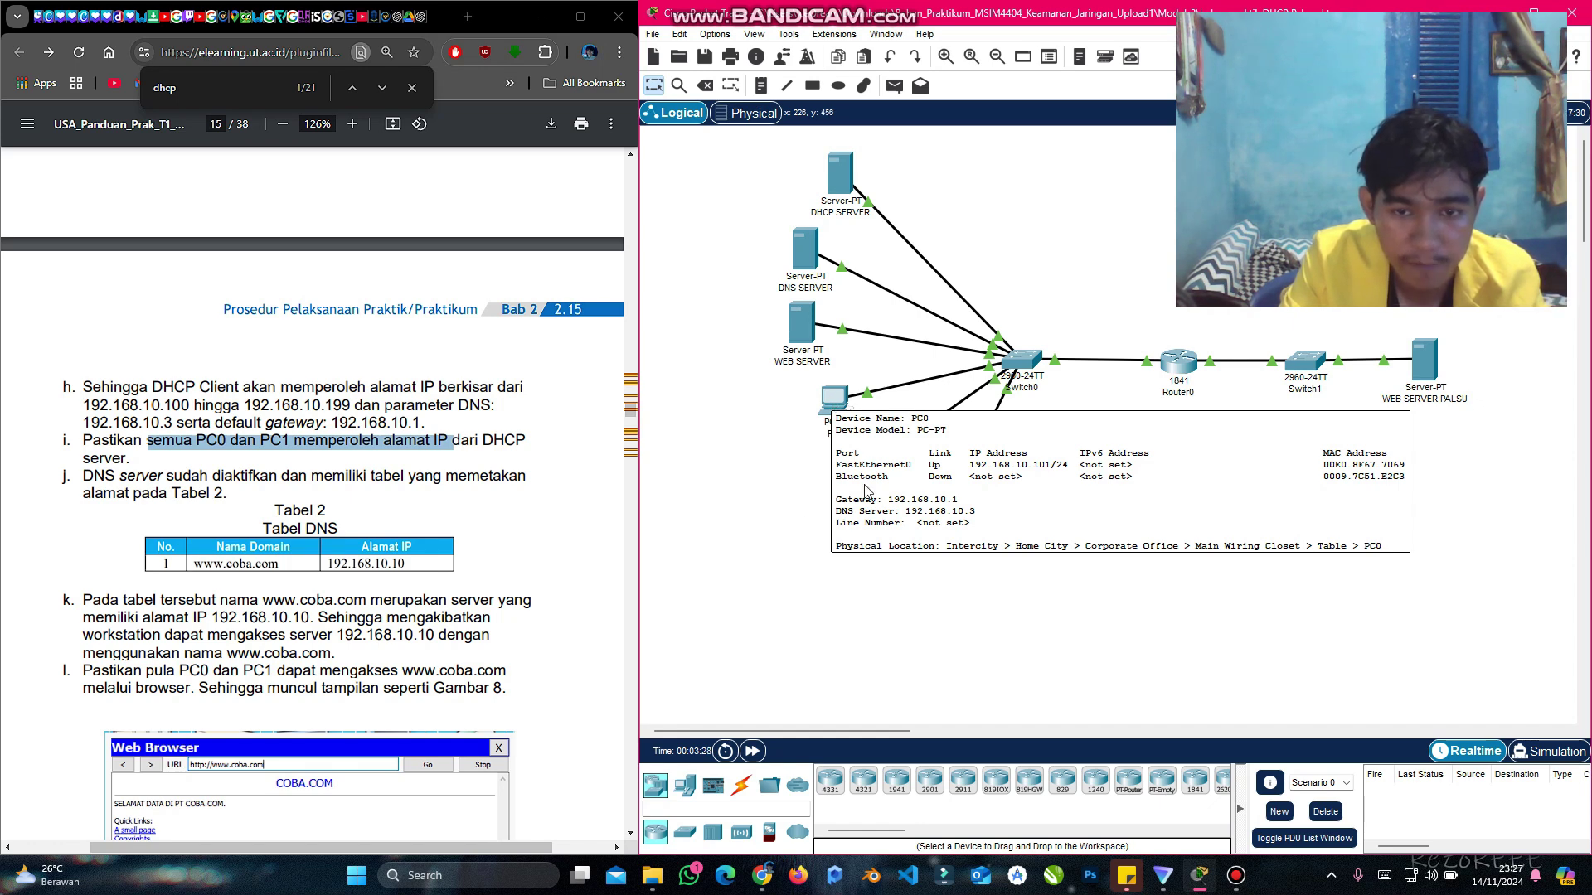
mouse_move(889, 463)
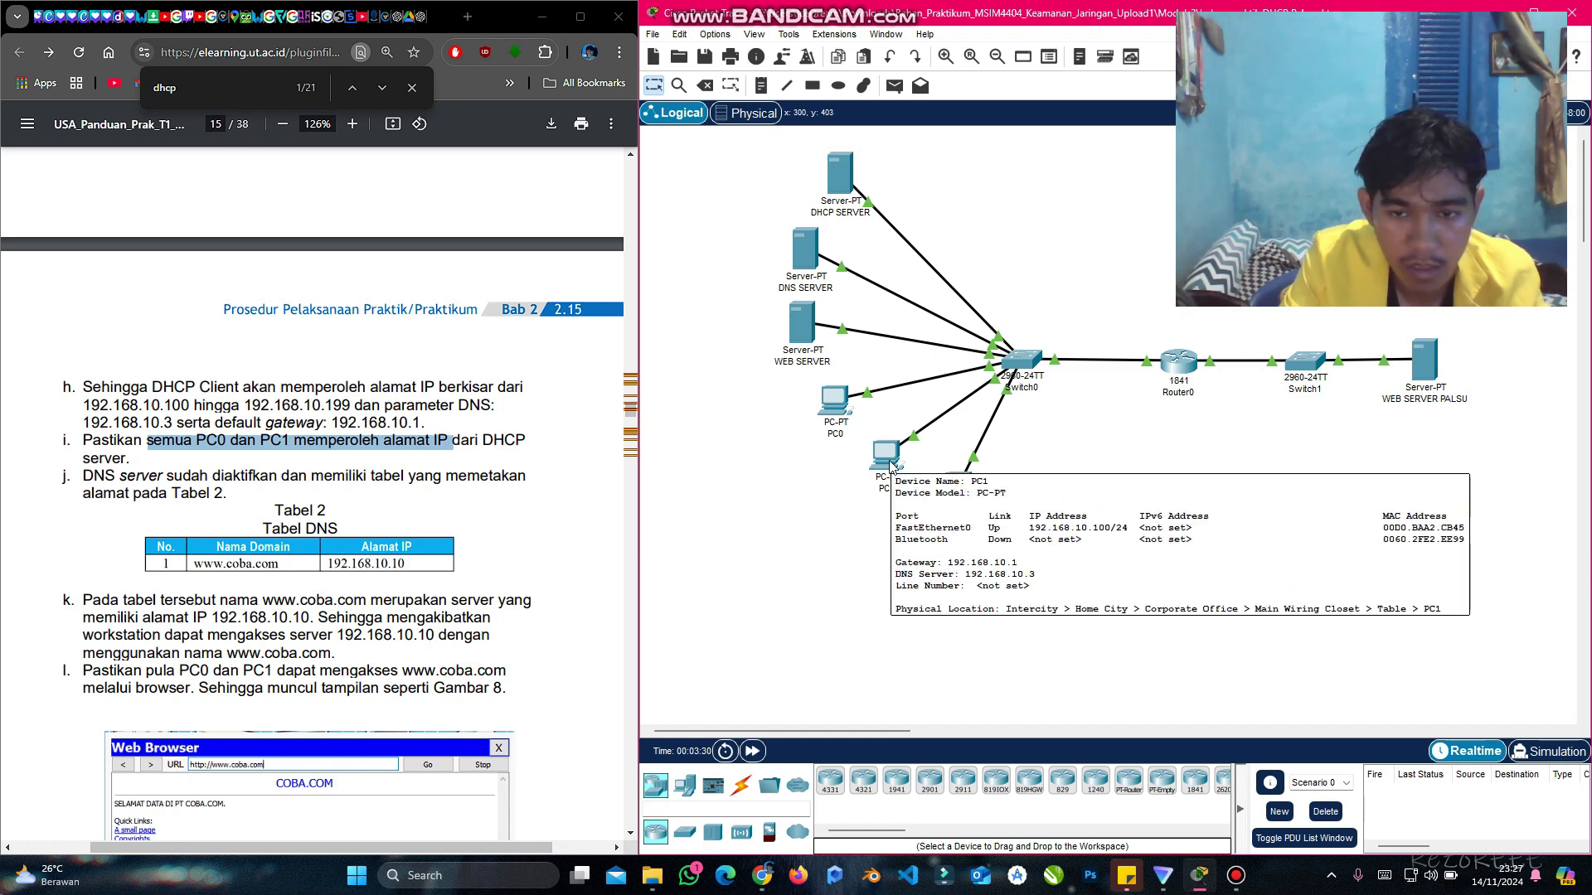
Step: Read item j of the guide, highlighting the text about the activated DNS server and its mapping table
scroll(108, 403, down, 1)
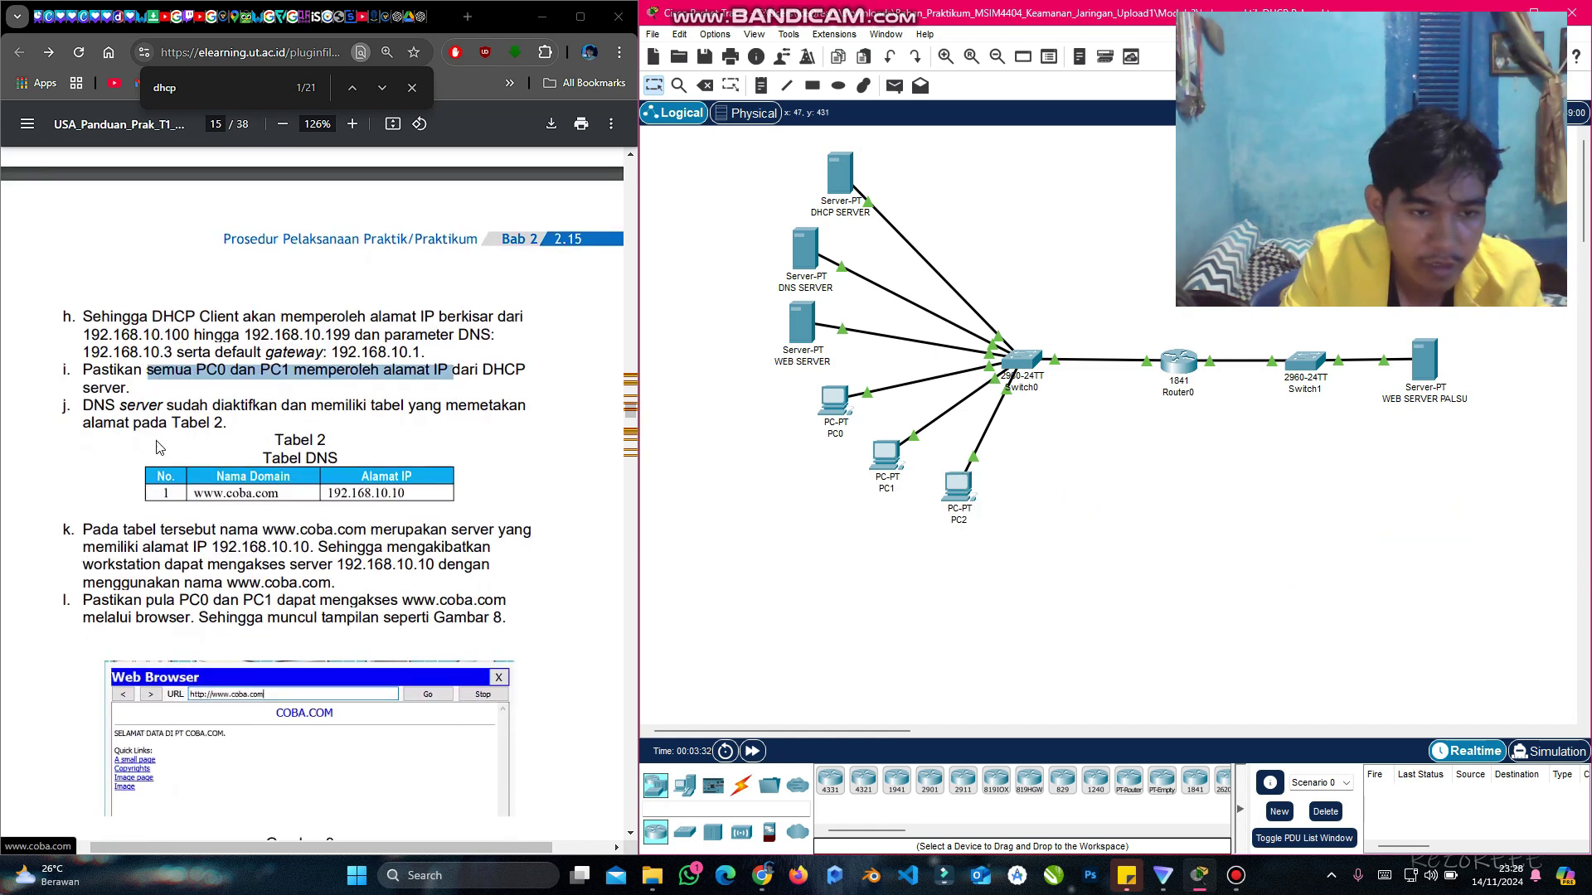
drag(83, 405, 346, 407)
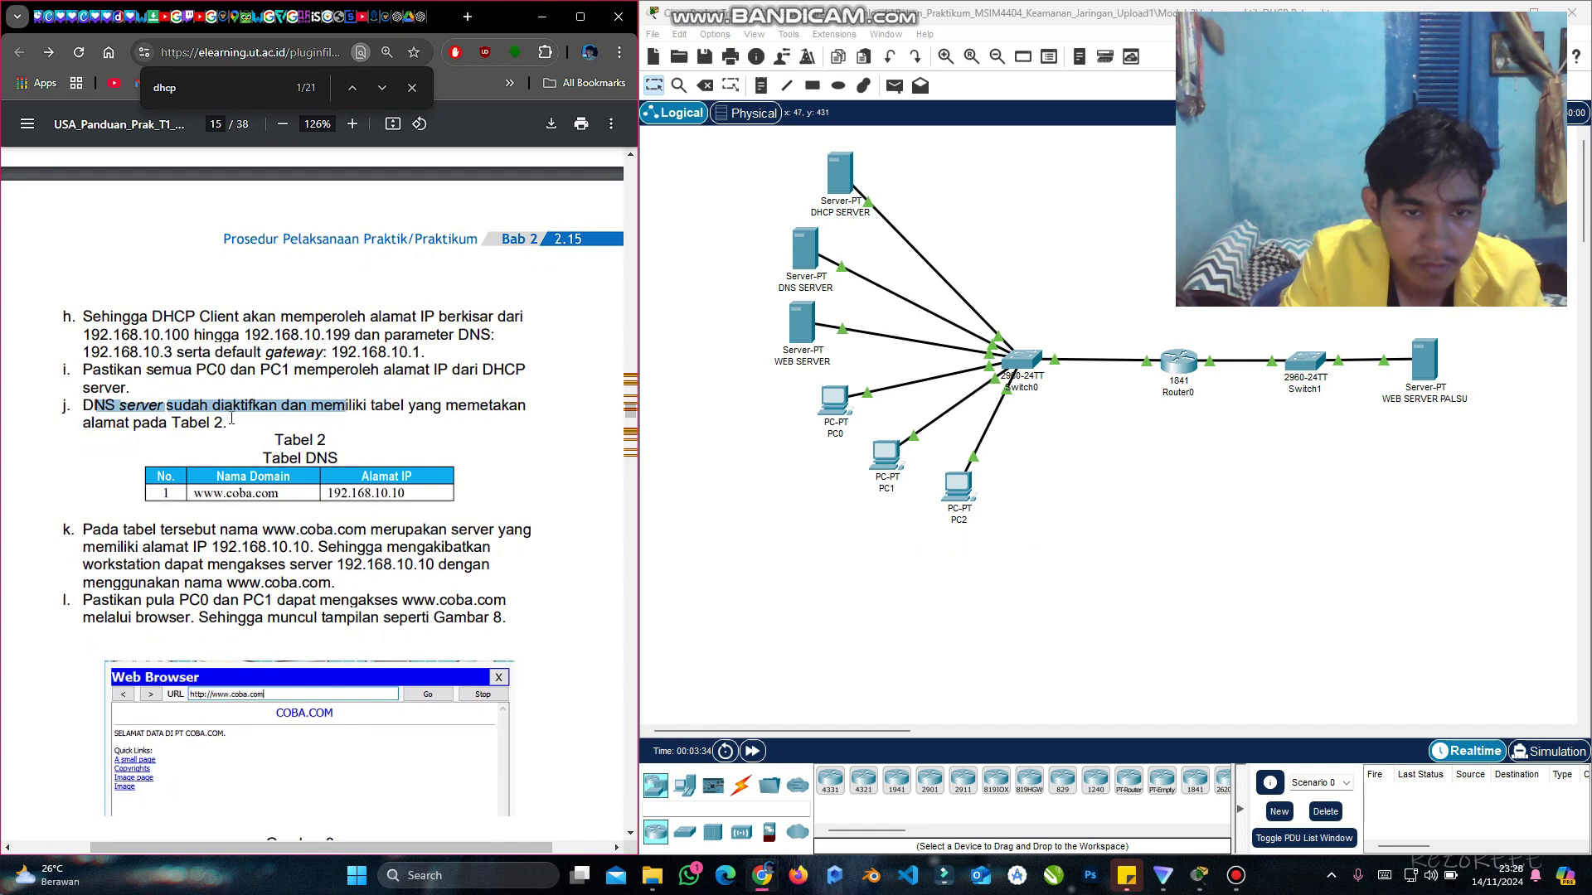
click(140, 431)
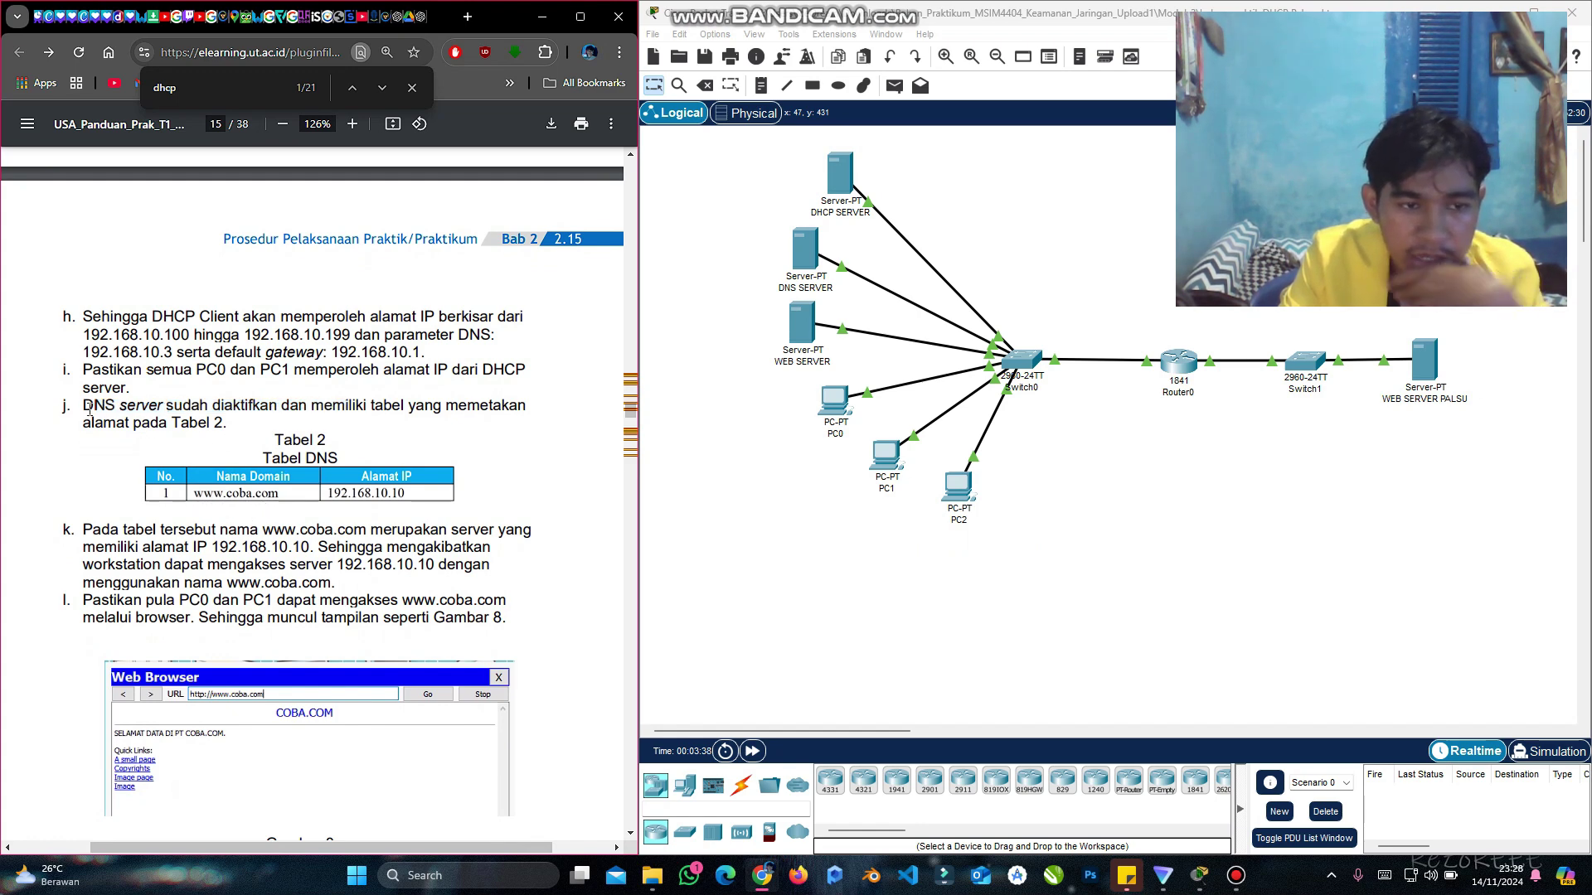
drag(85, 406, 163, 406)
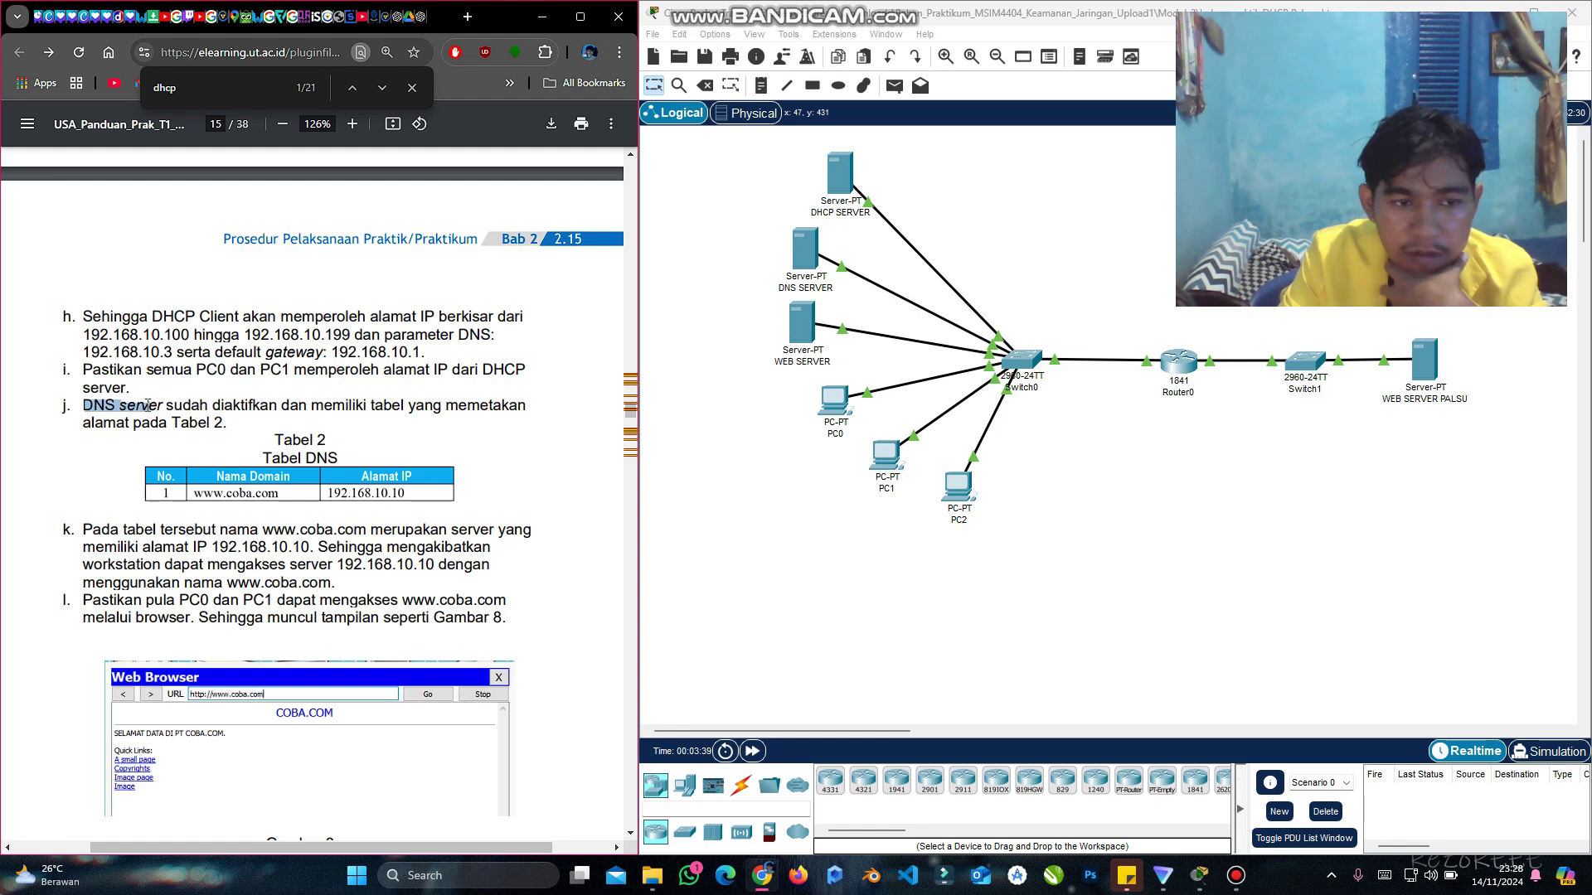
click(196, 503)
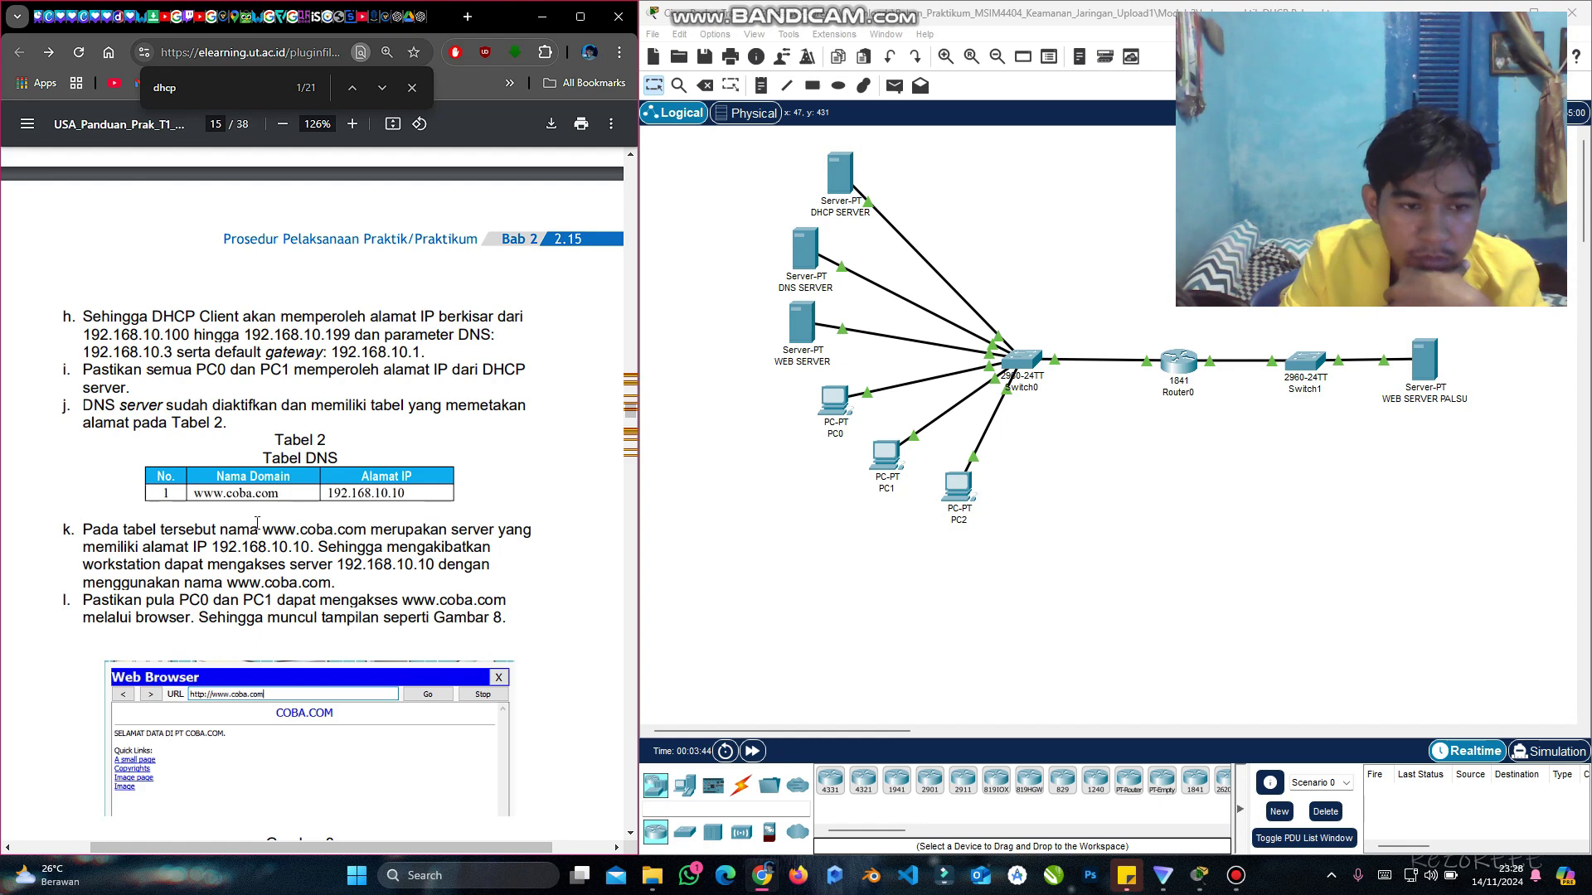
scroll(223, 488, down, 1)
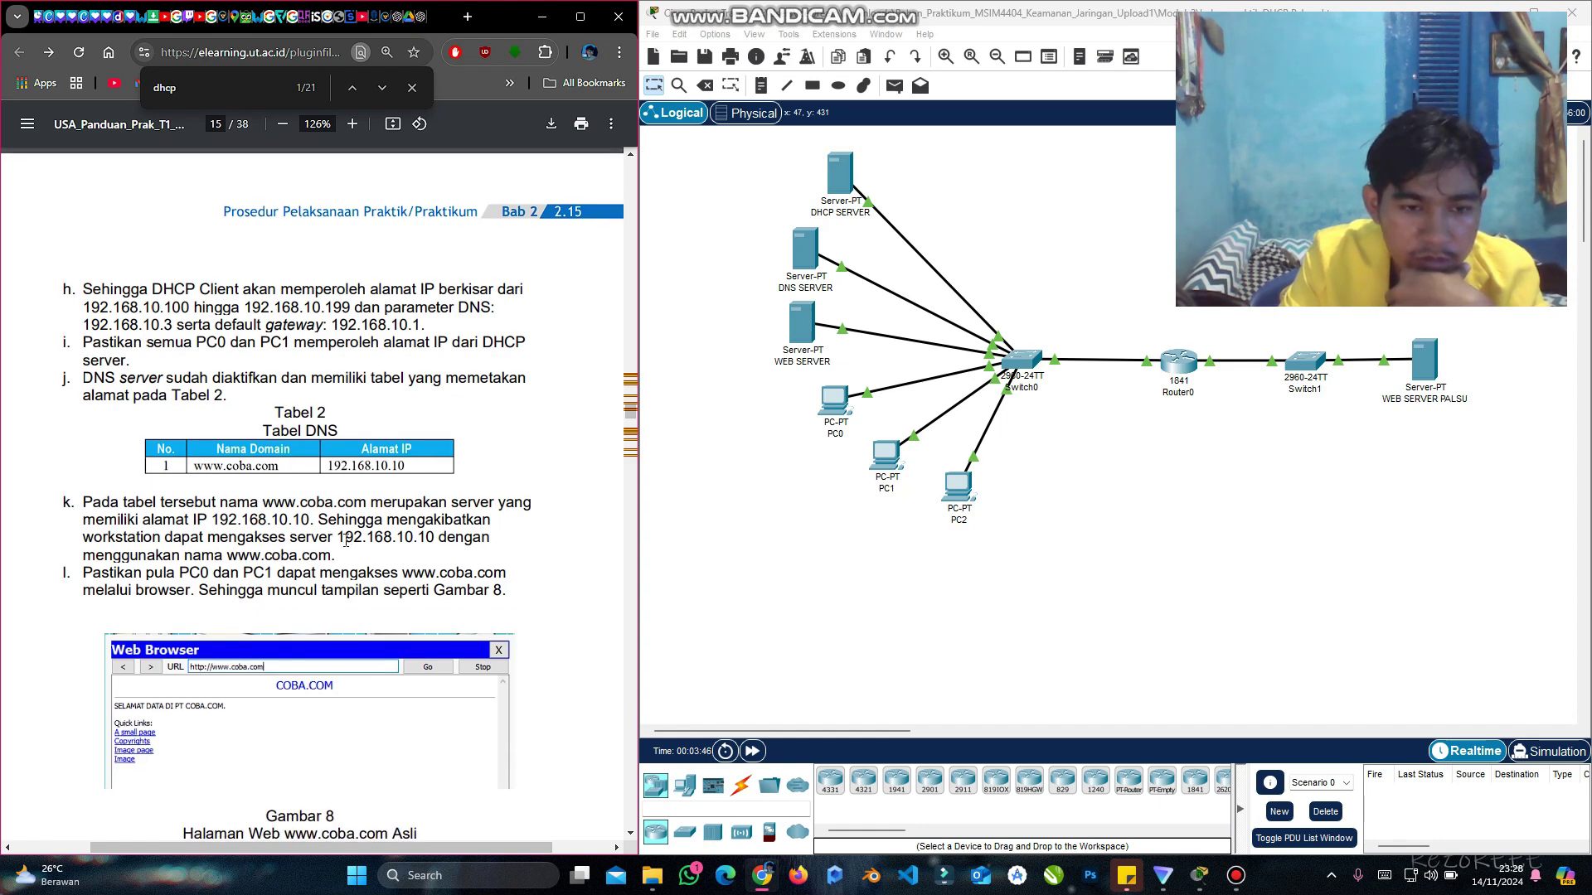
scroll(345, 540, down, 2)
scroll(268, 513, down, 1)
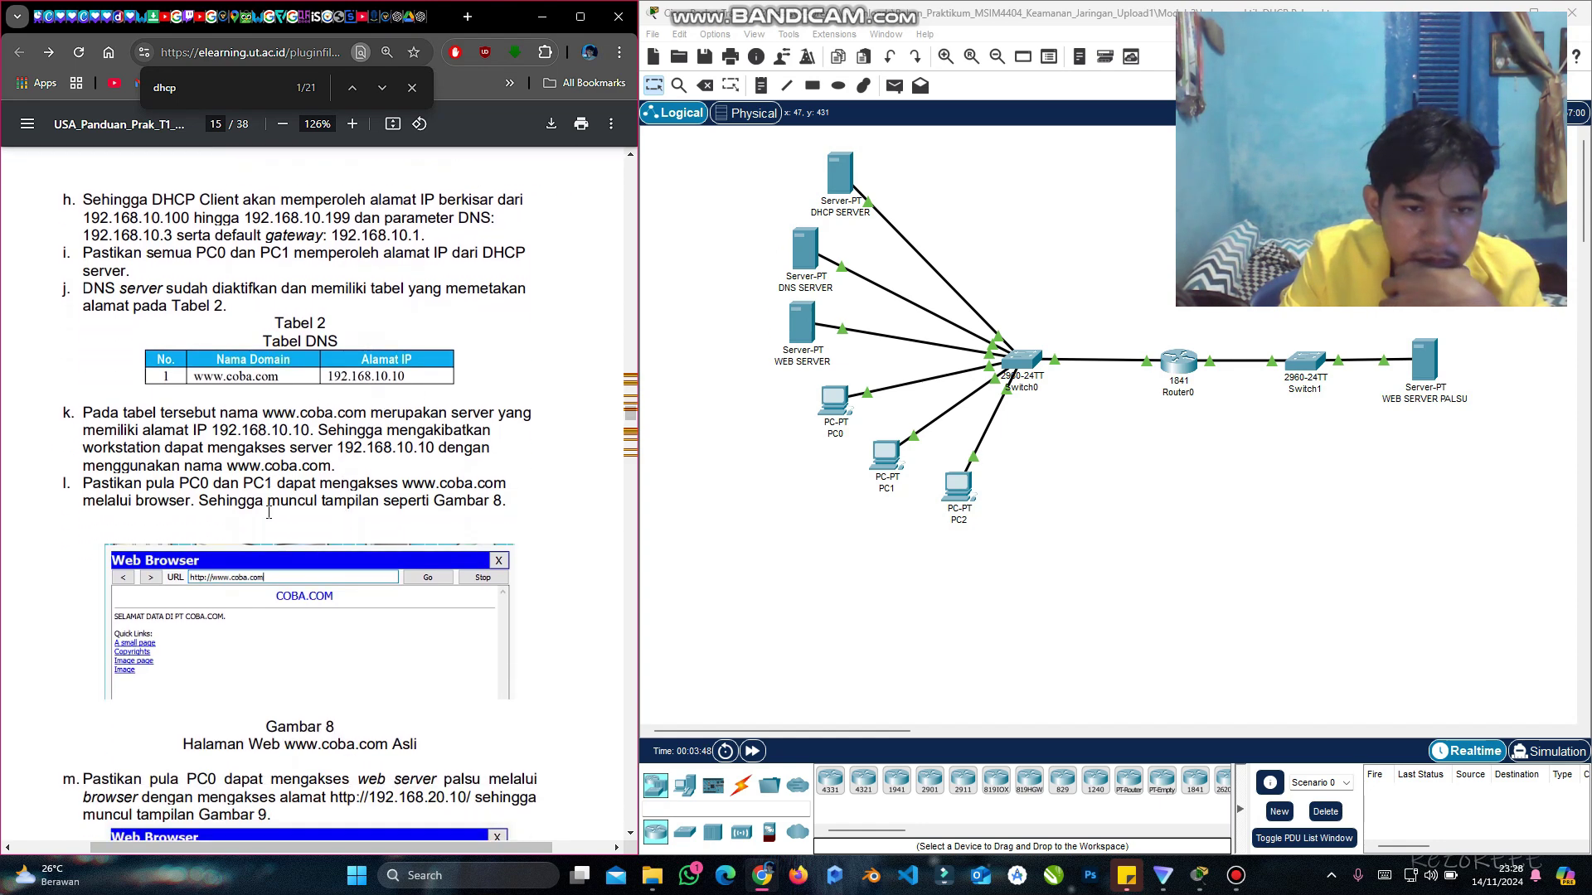
scroll(268, 513, down, 2)
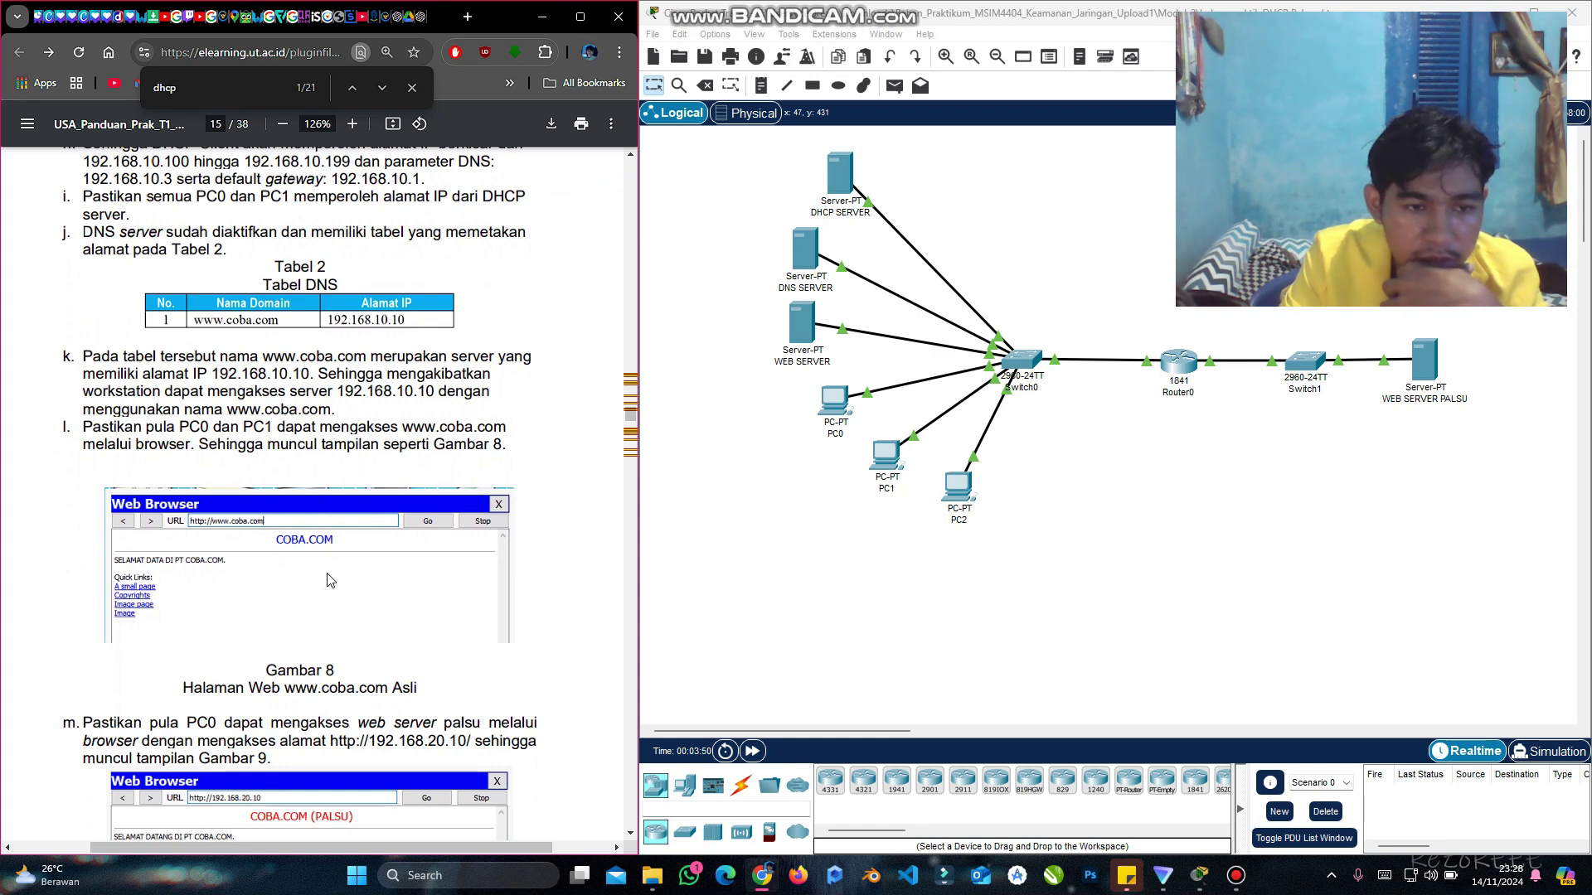
scroll(330, 580, down, 8)
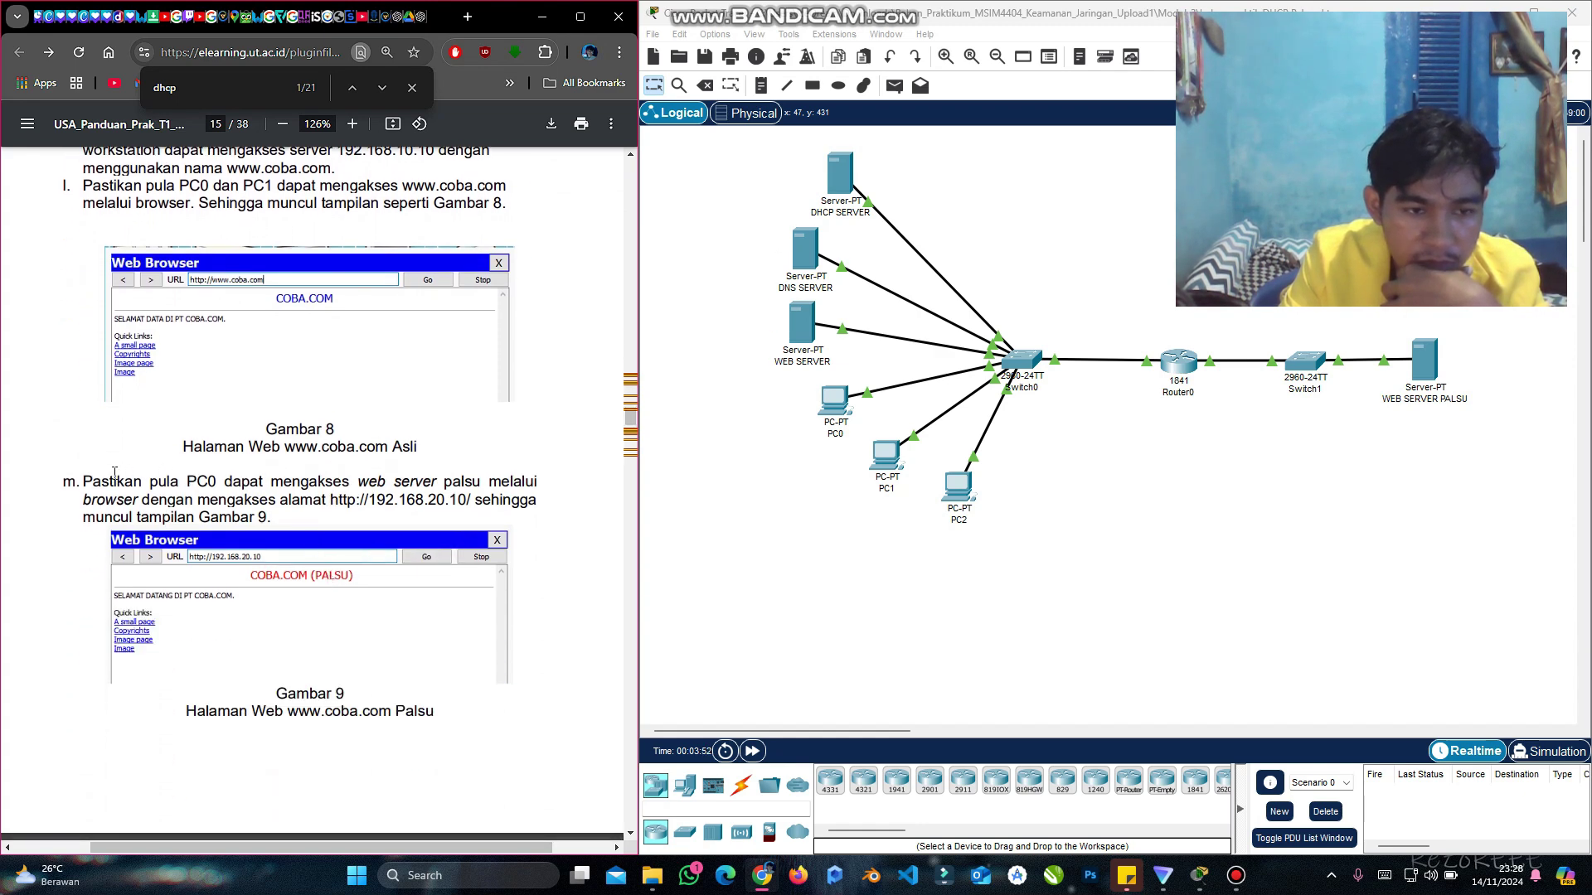
drag(172, 478, 280, 479)
click(280, 480)
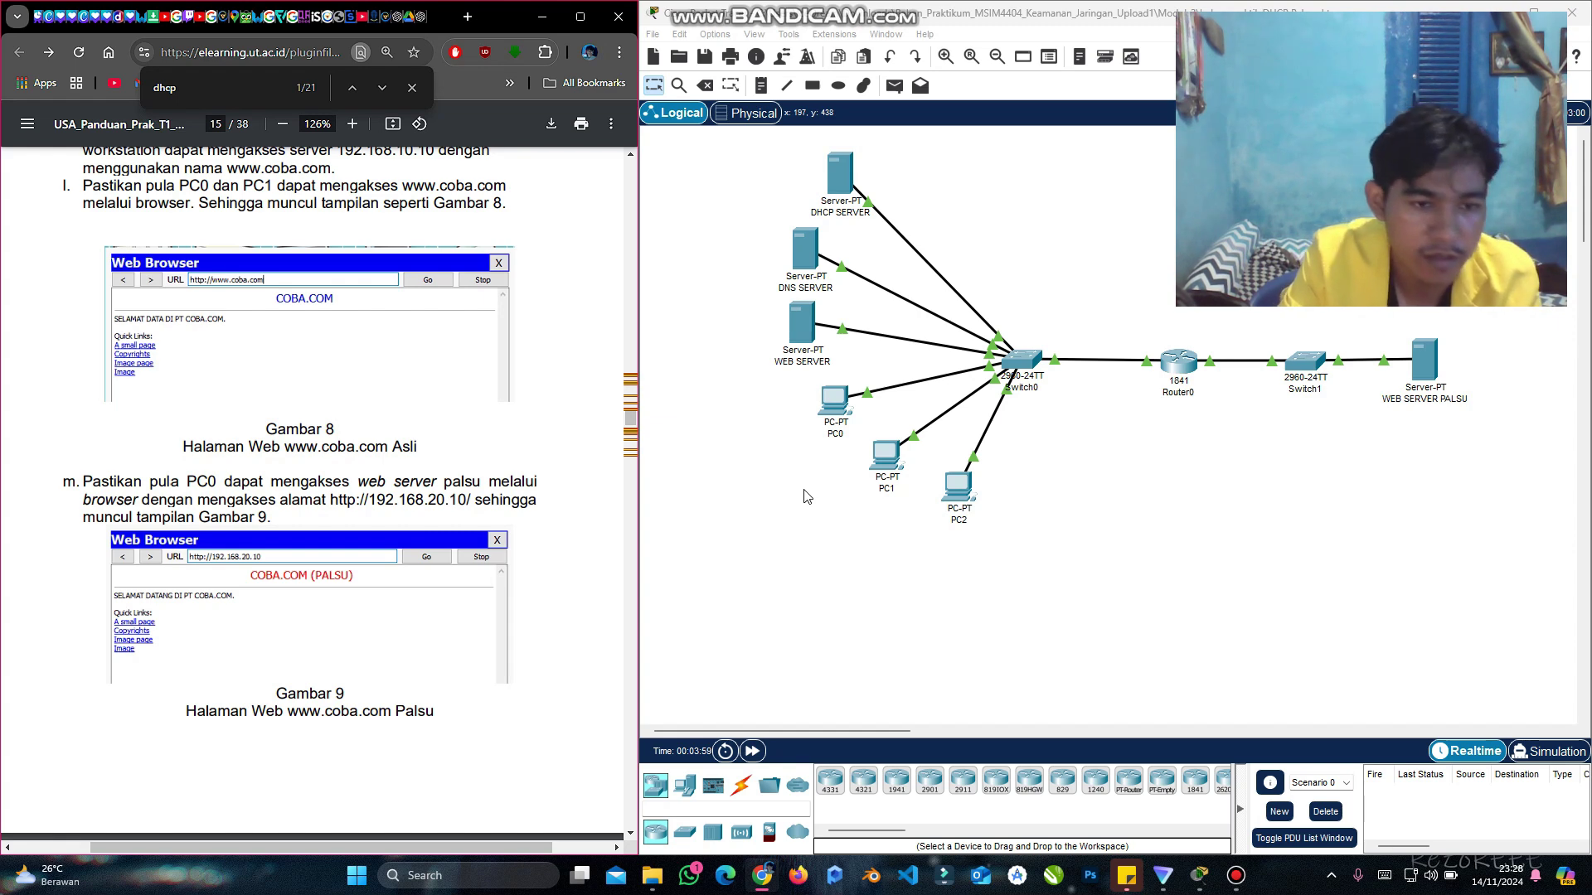
Step: Load 192.168.20.10 in PC0's web browser and highlight the welcome line of the page
double_click(833, 400)
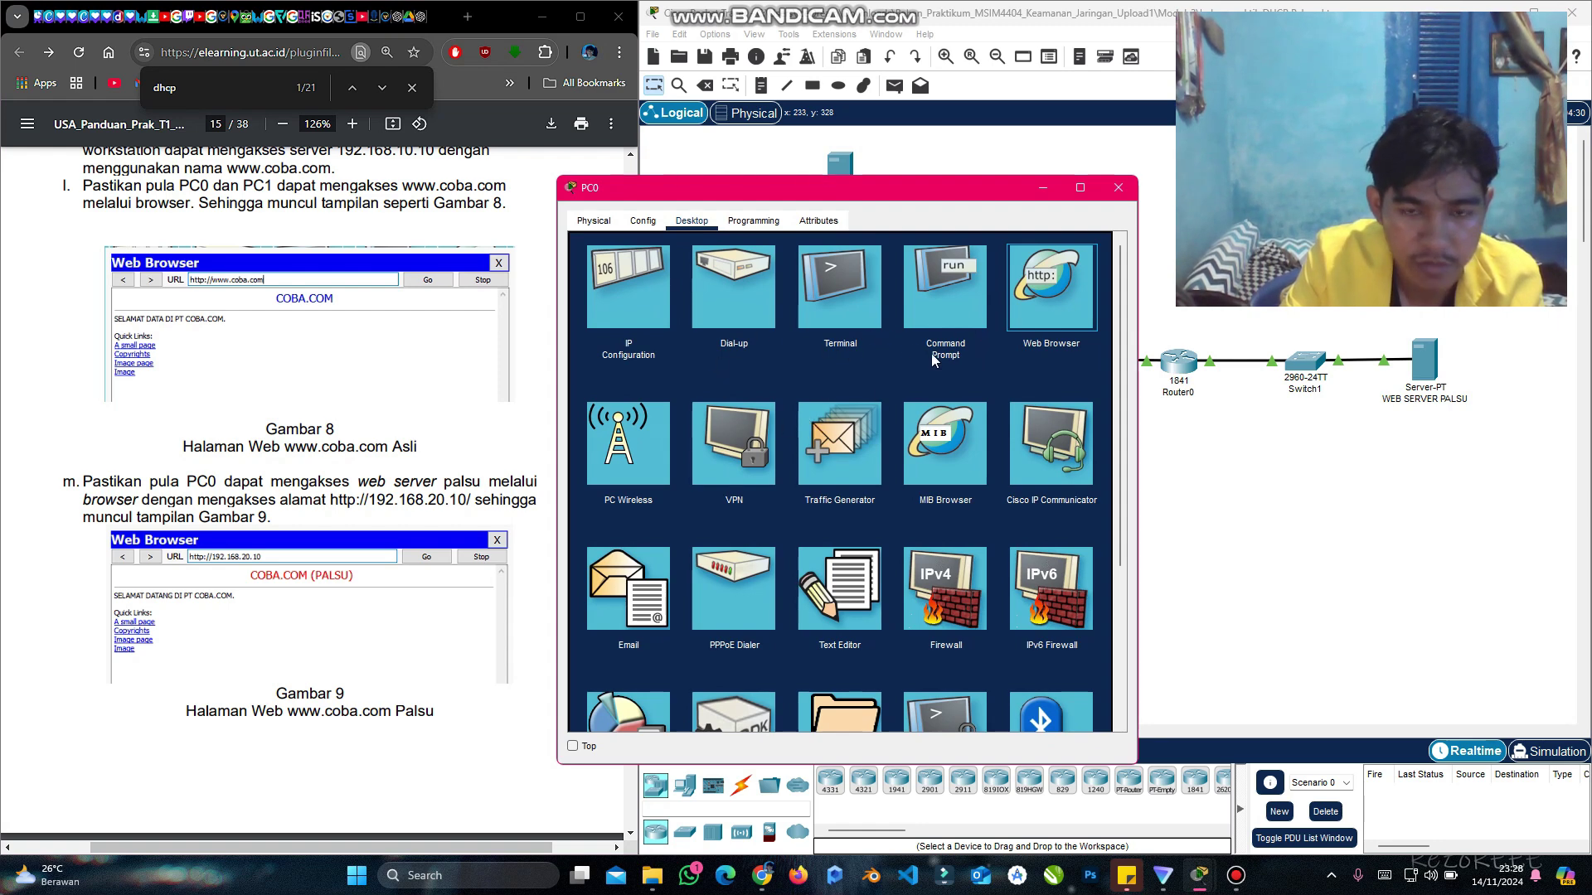
key(Return)
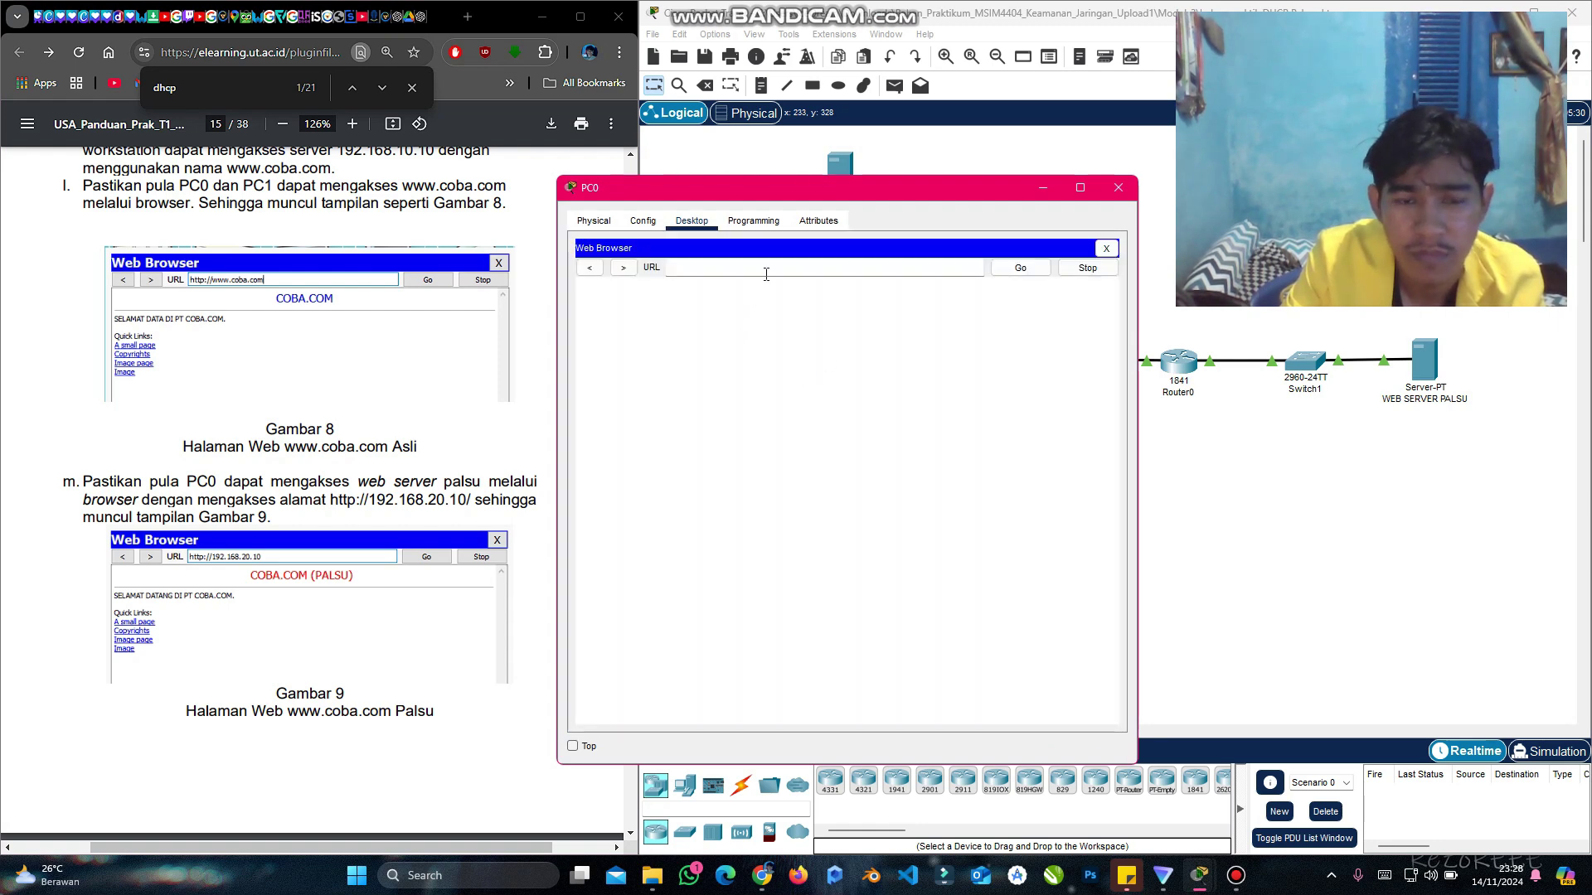
text(192.168.20.)
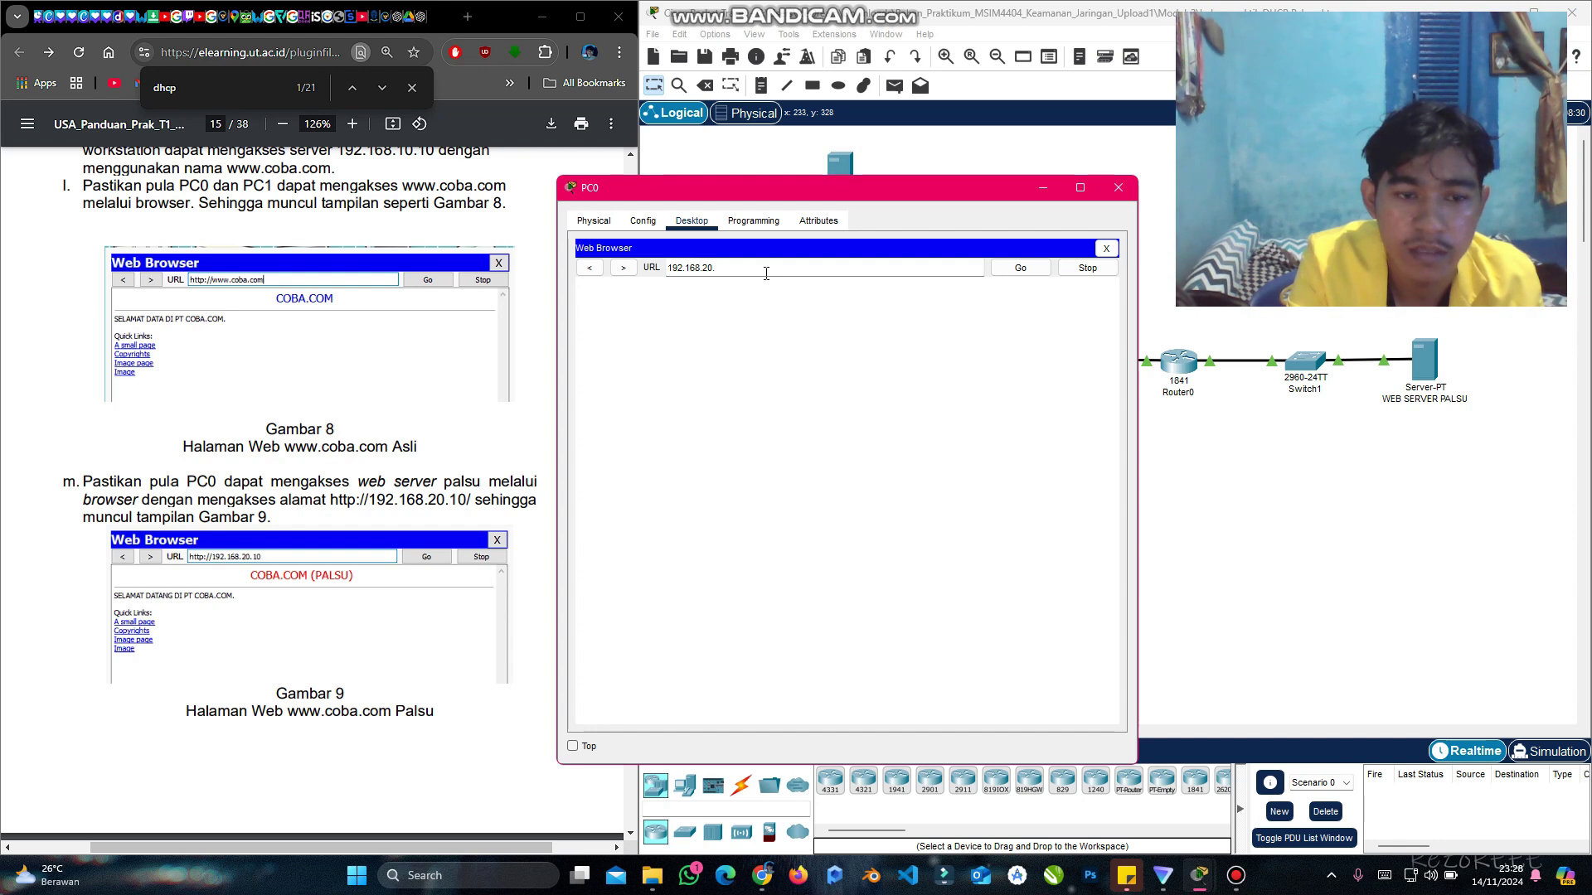
text(10)
key(Return)
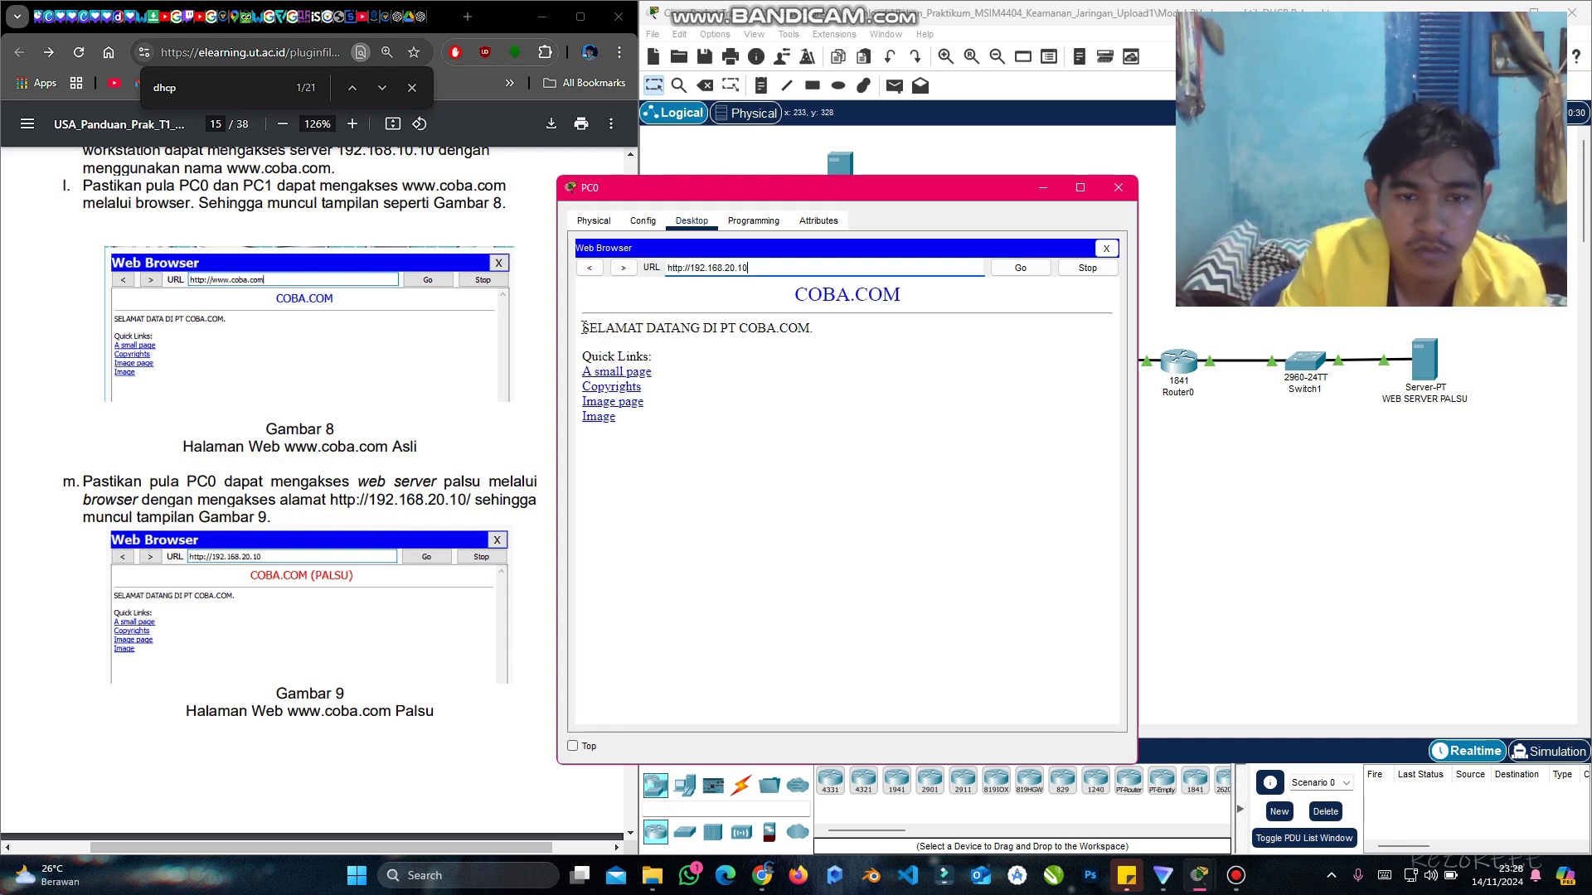
drag(583, 327, 824, 331)
triple_click(772, 265)
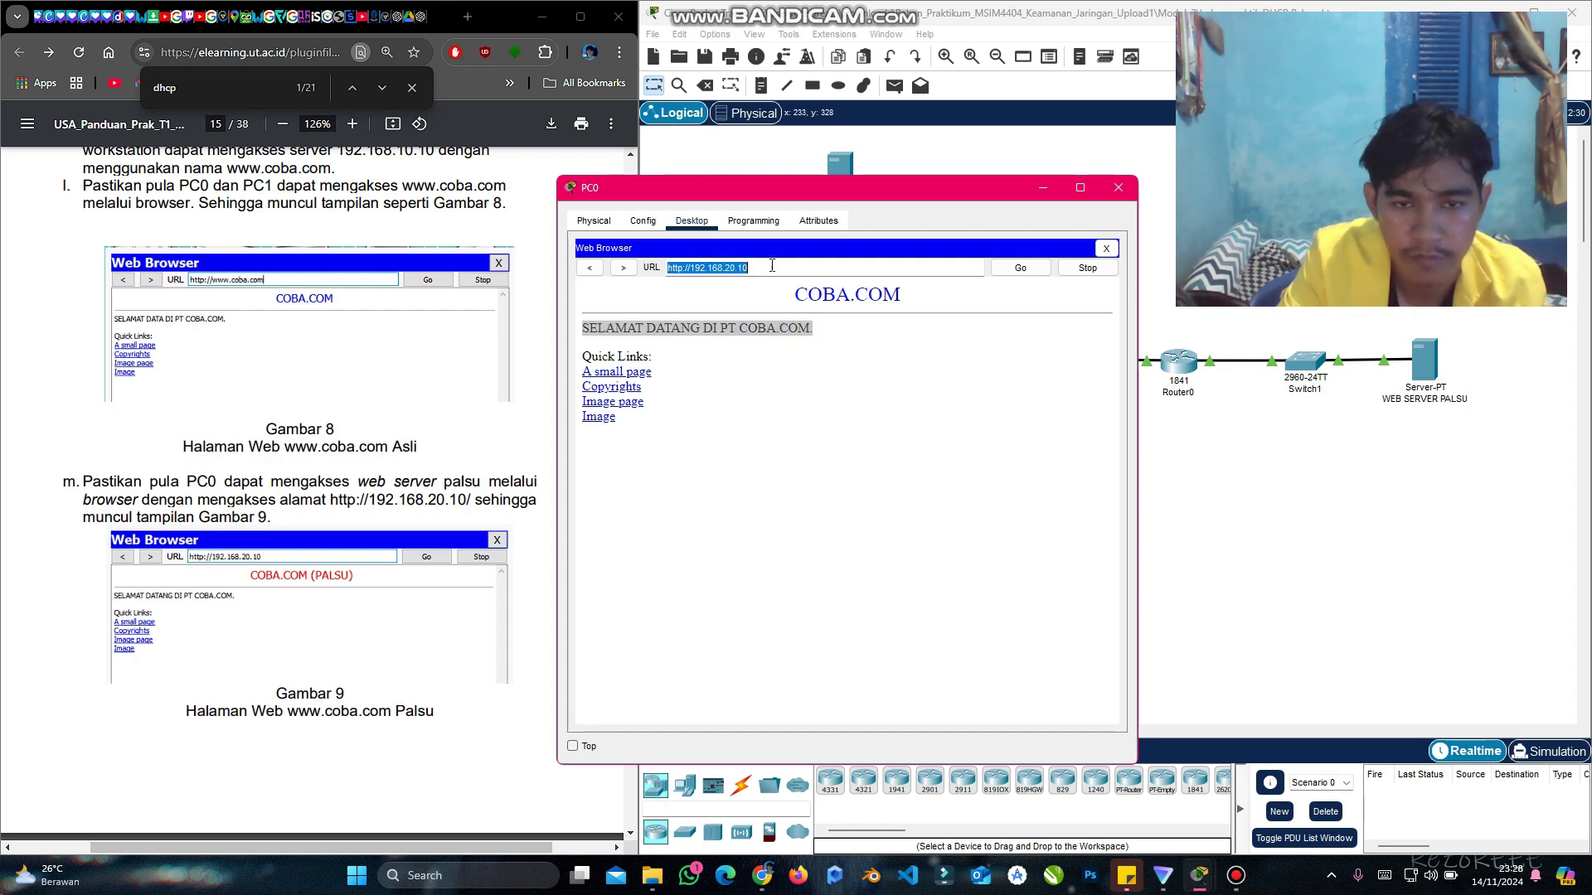
text(www.coba.com)
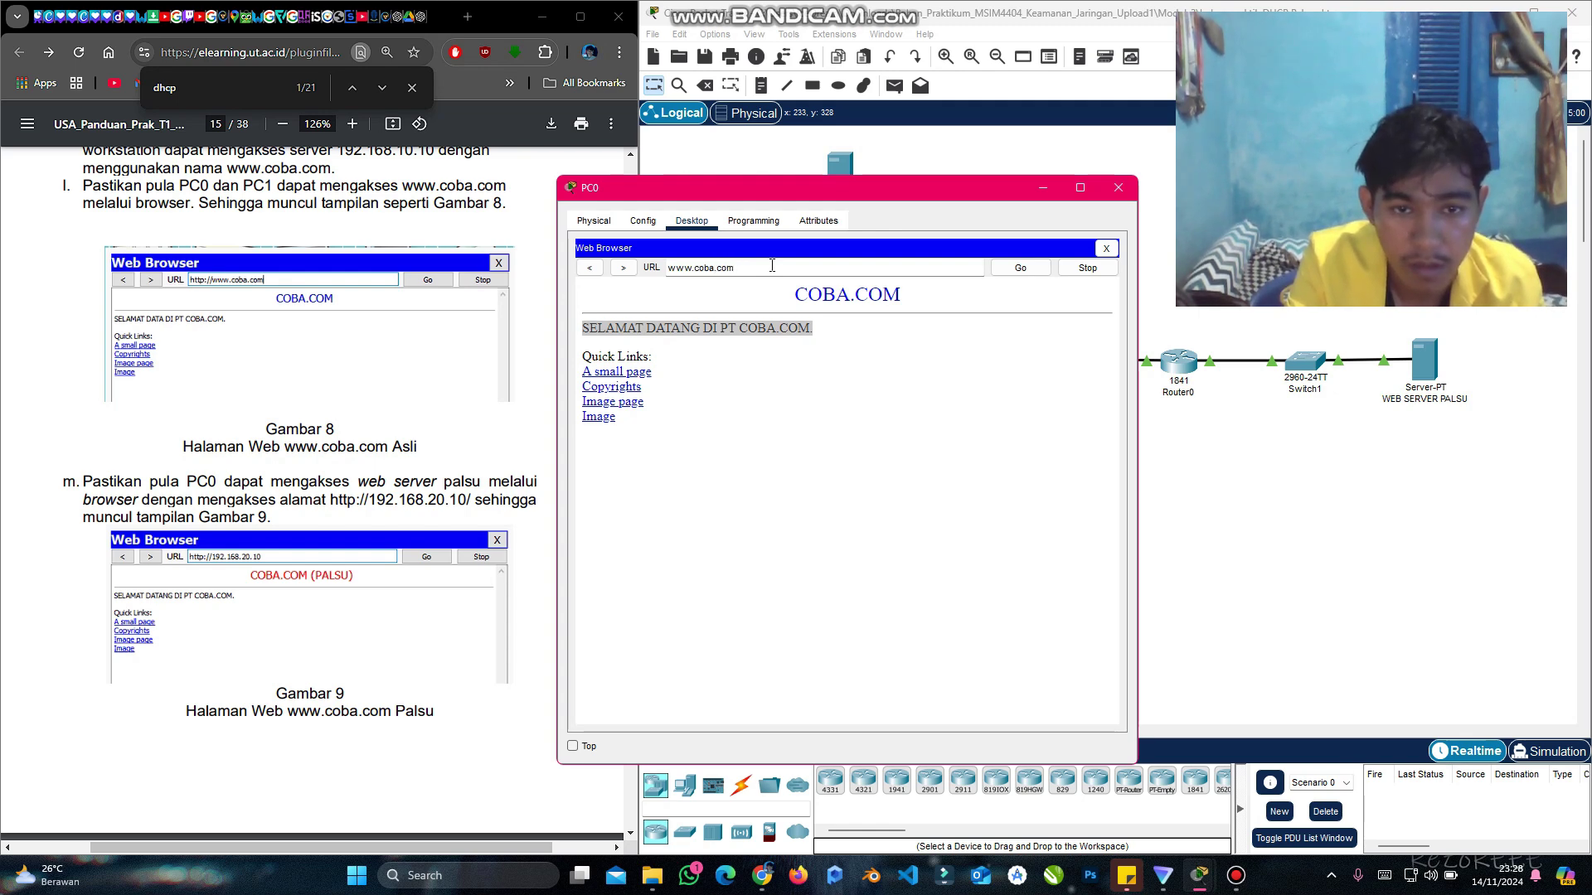
key(Return)
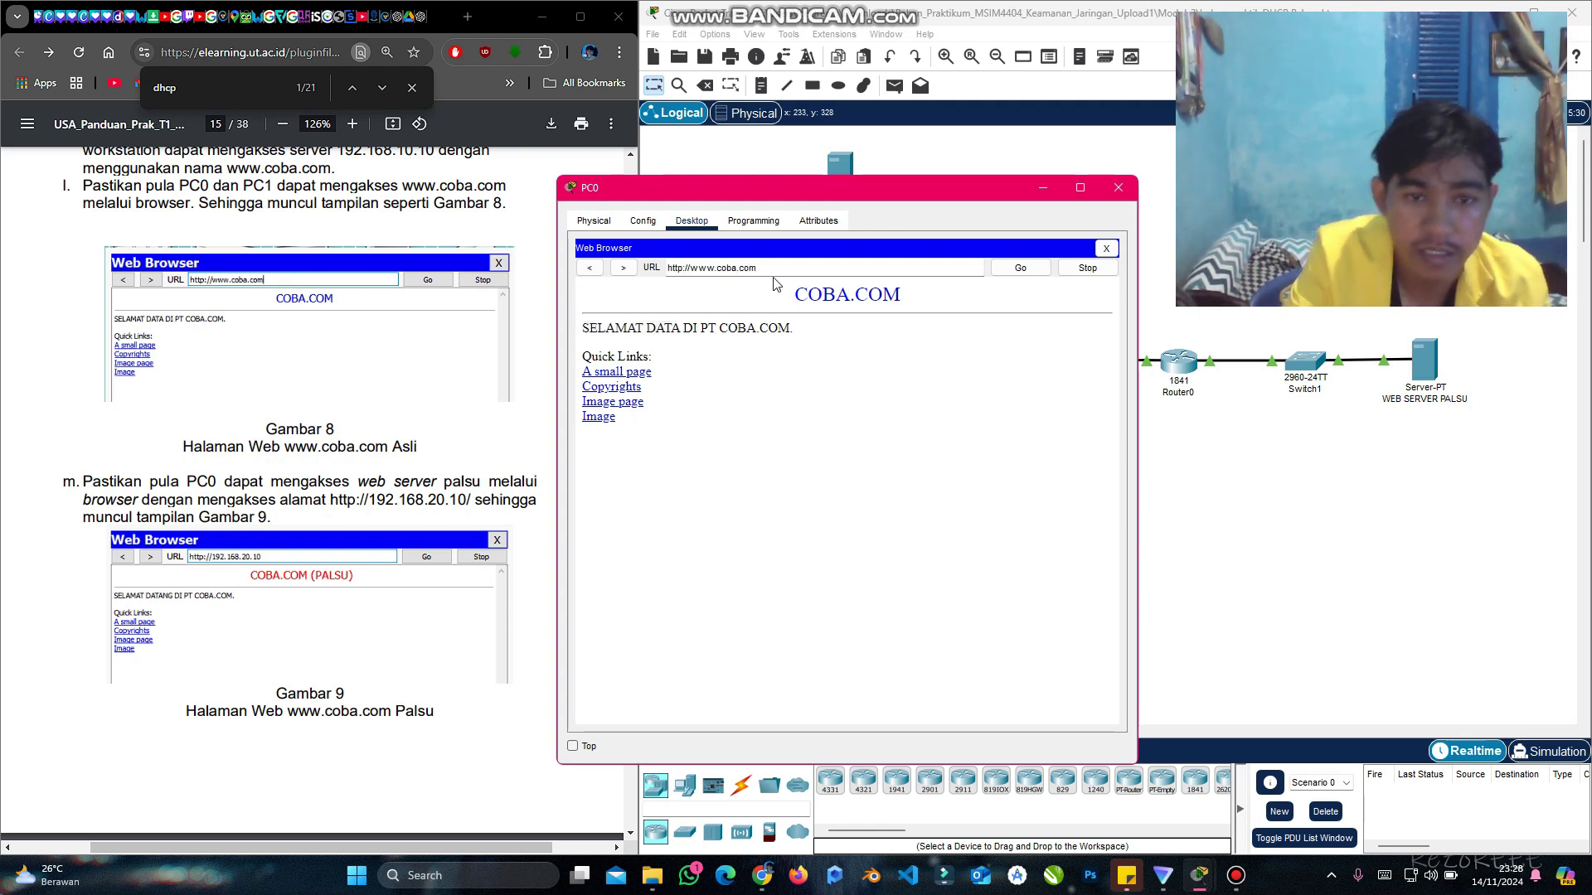
drag(647, 328, 719, 335)
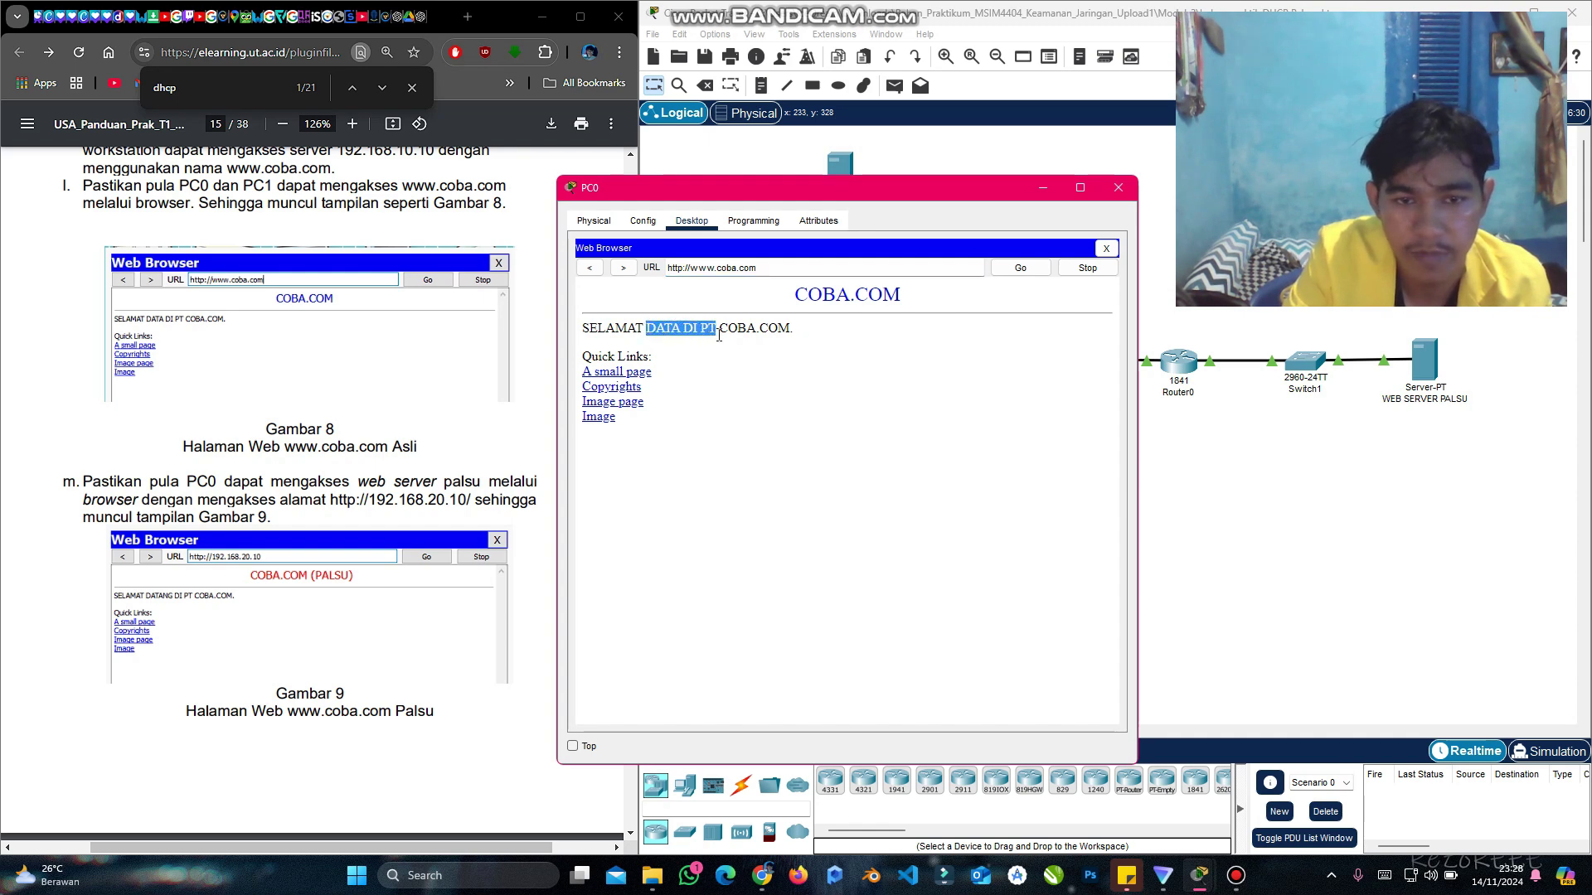
click(702, 360)
scroll(368, 536, down, 2)
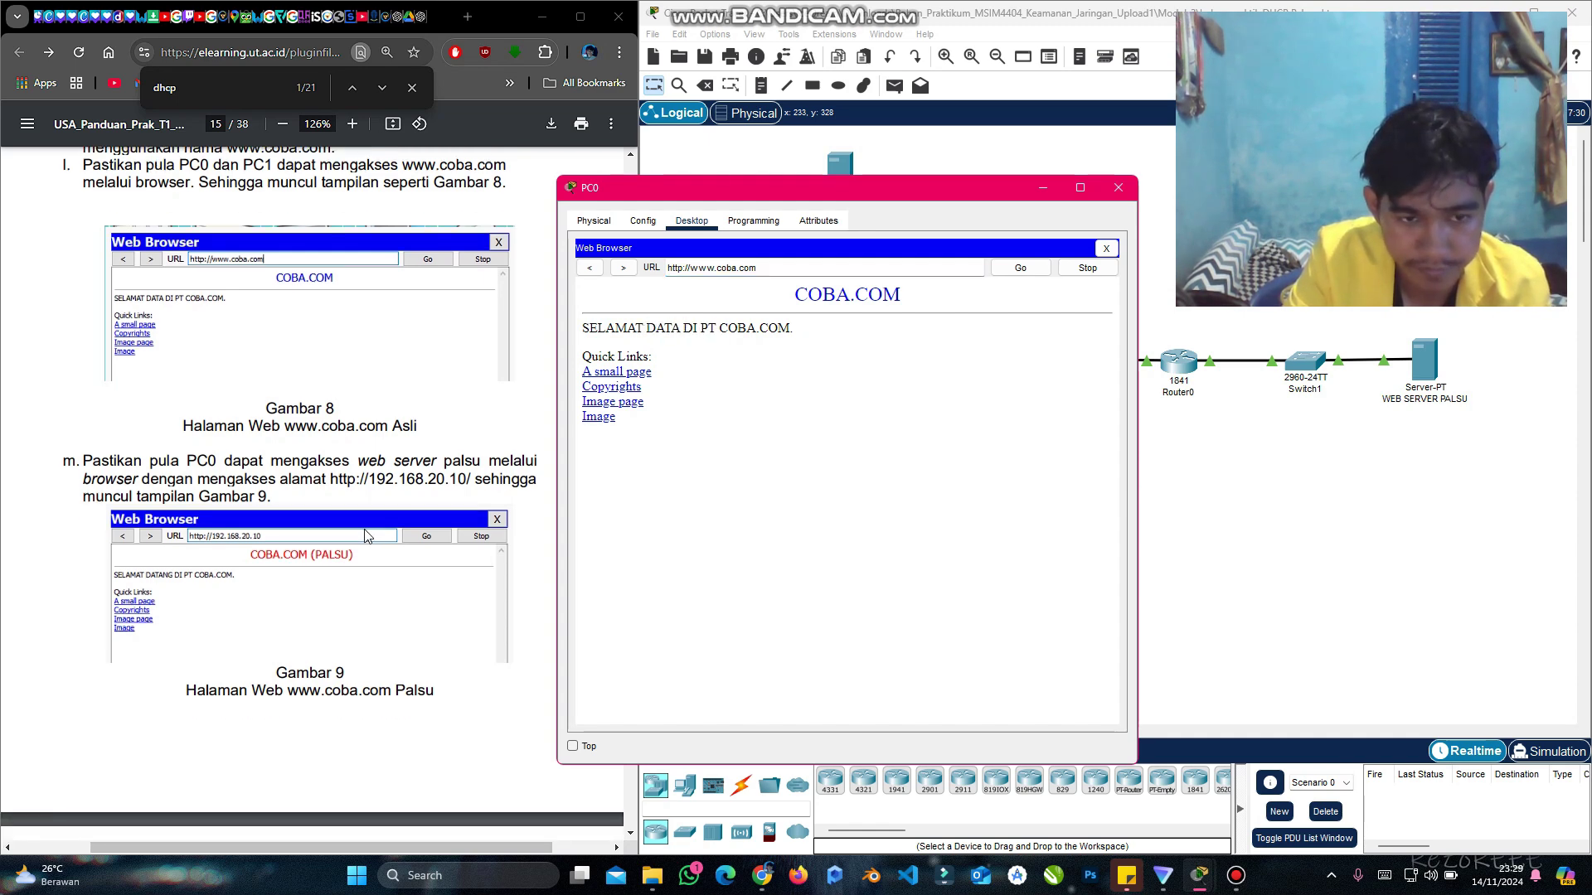
scroll(368, 536, down, 2)
scroll(249, 496, down, 6)
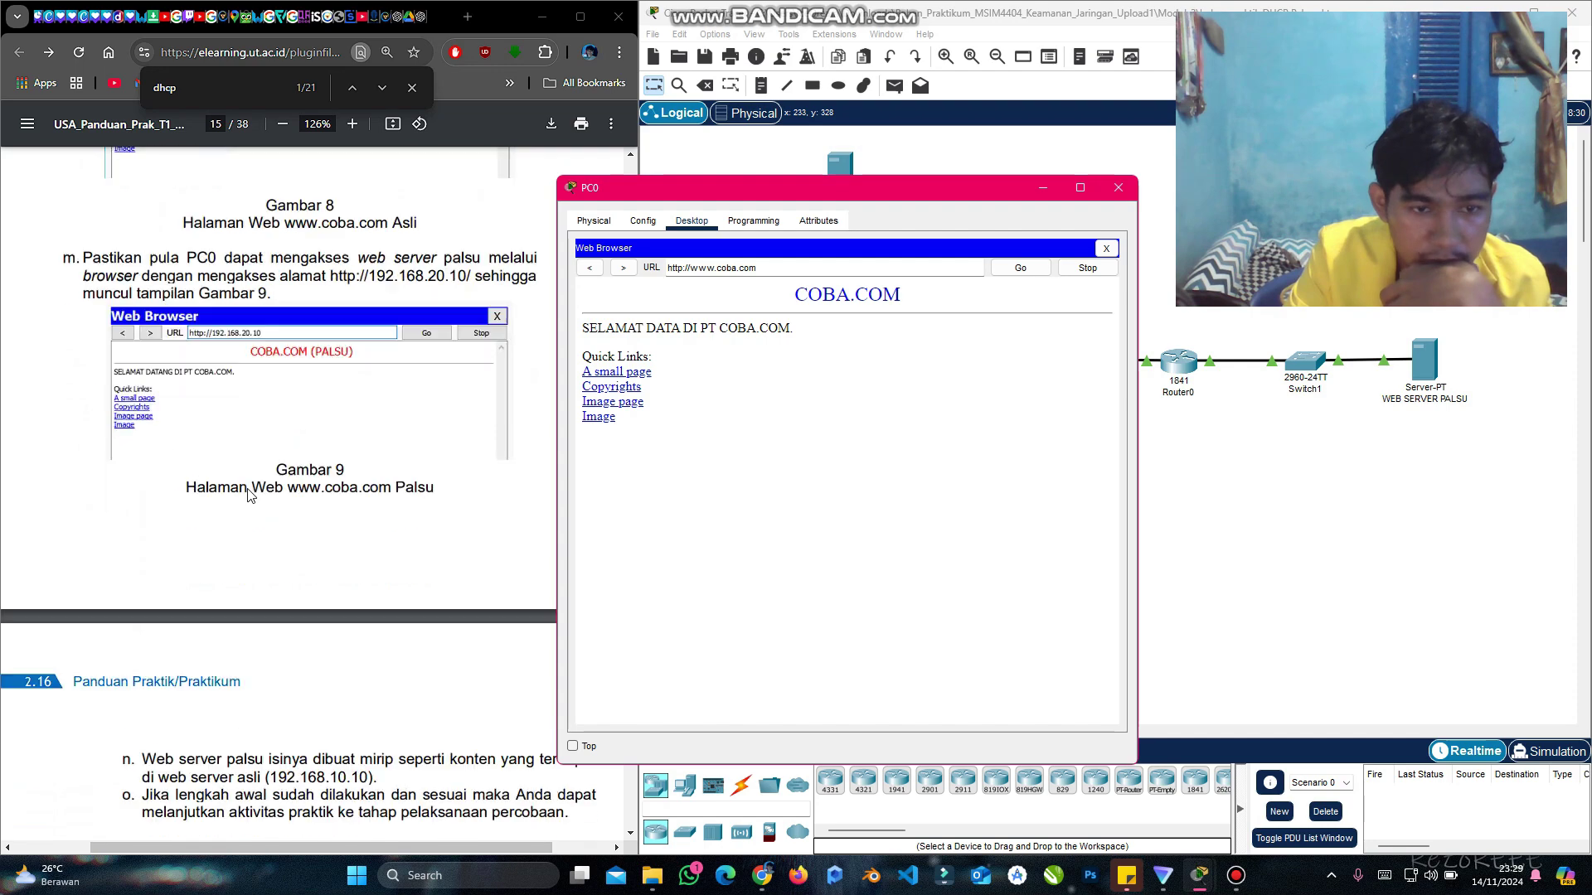
scroll(249, 496, up, 1)
scroll(166, 226, up, 3)
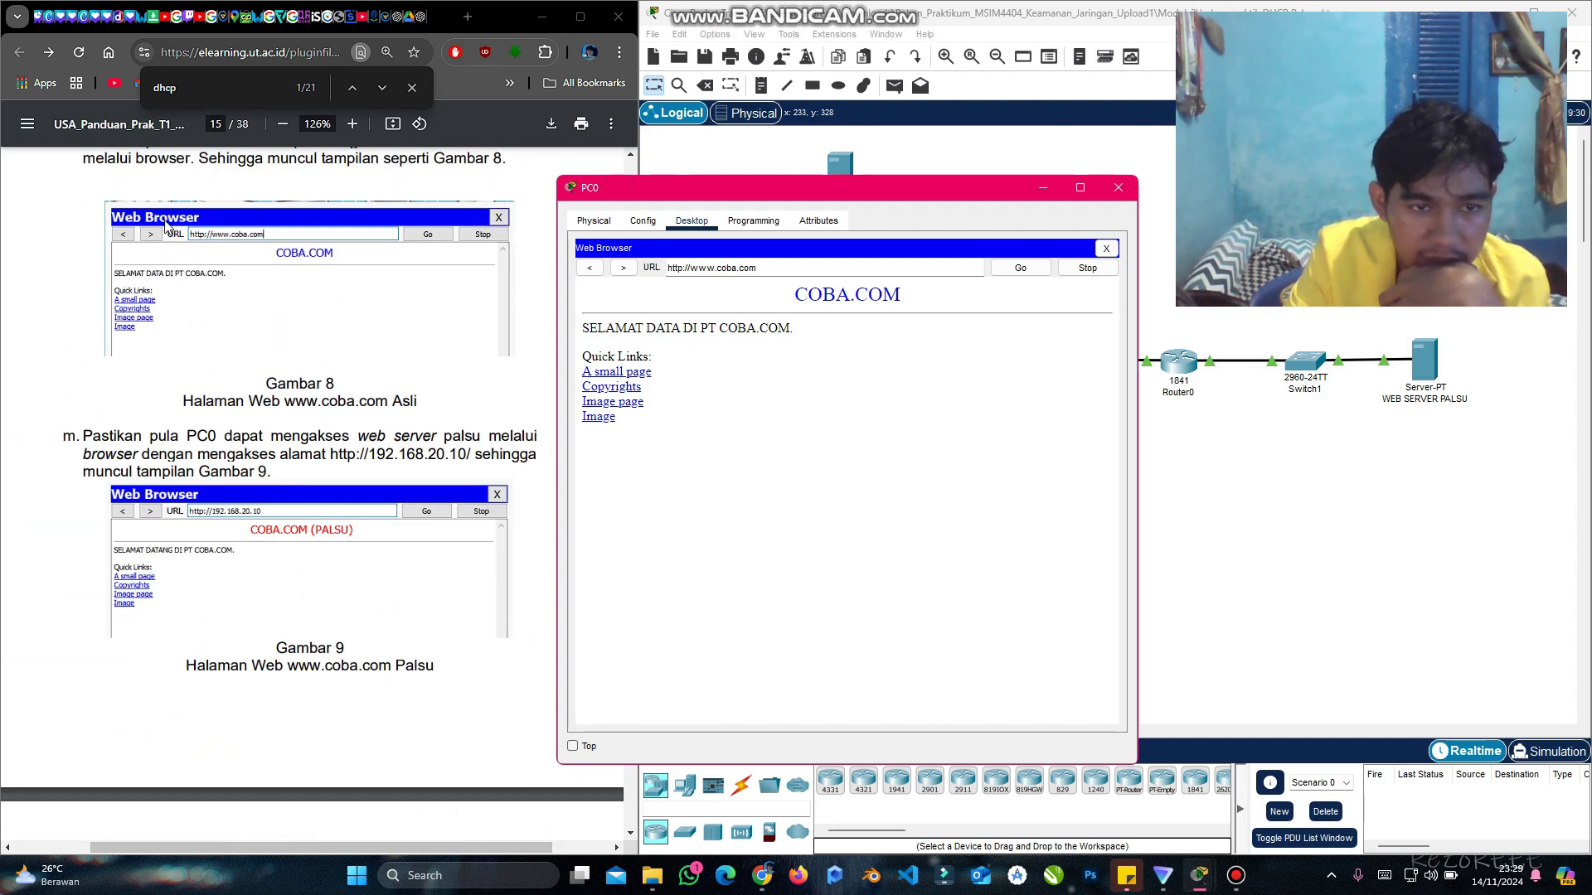
Step: Read items n and o of the guide, highlighting words about the genuine web server and completing the initial steps
scroll(184, 290, down, 5)
click(259, 456)
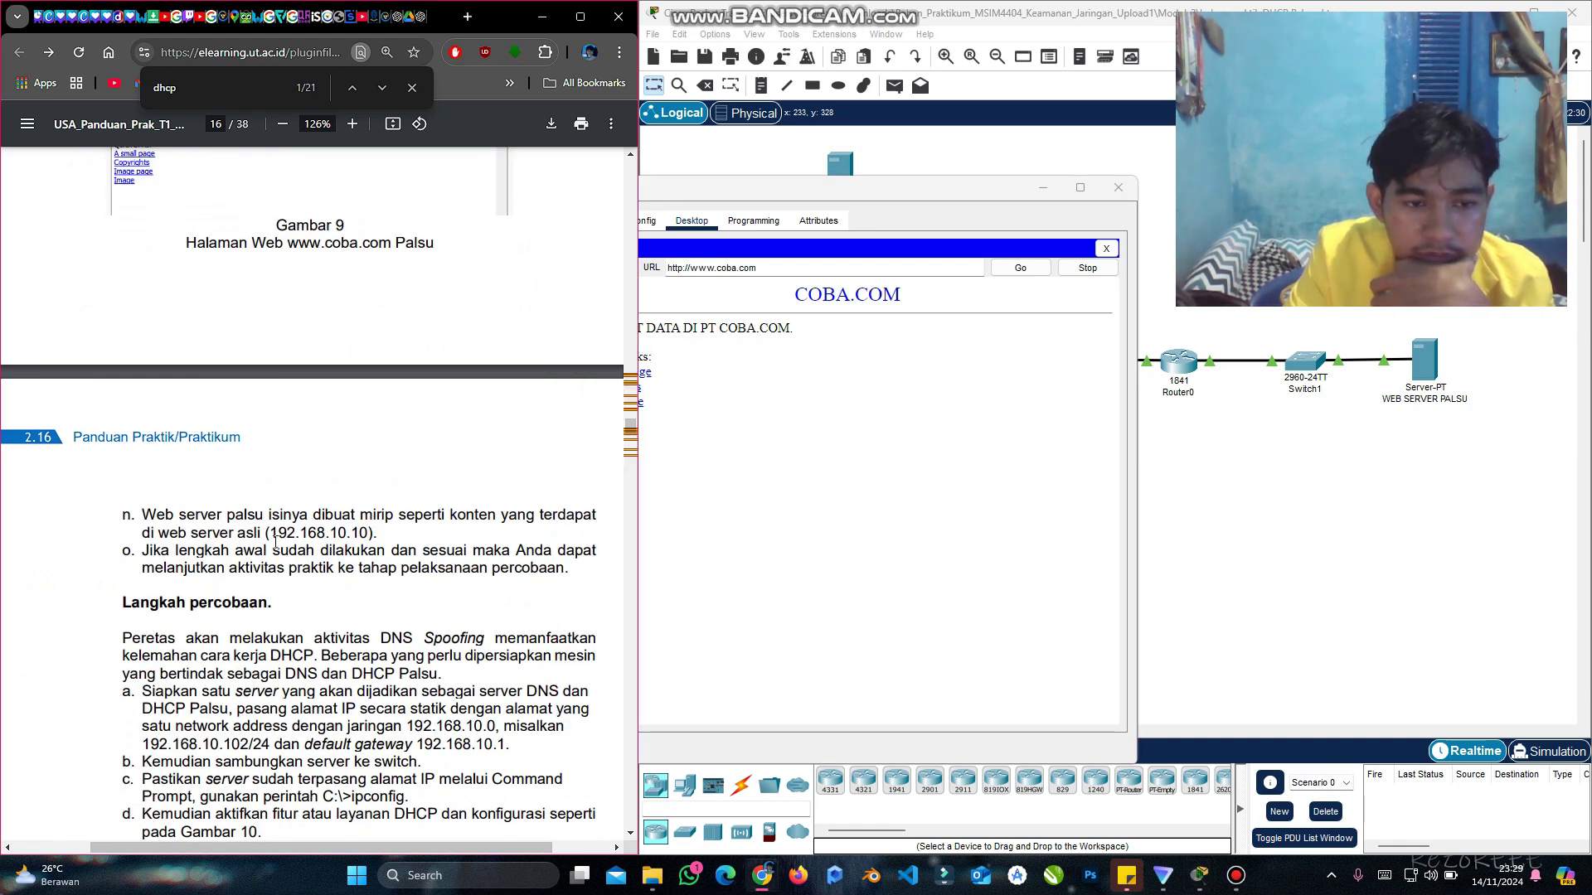
scroll(393, 535, down, 1)
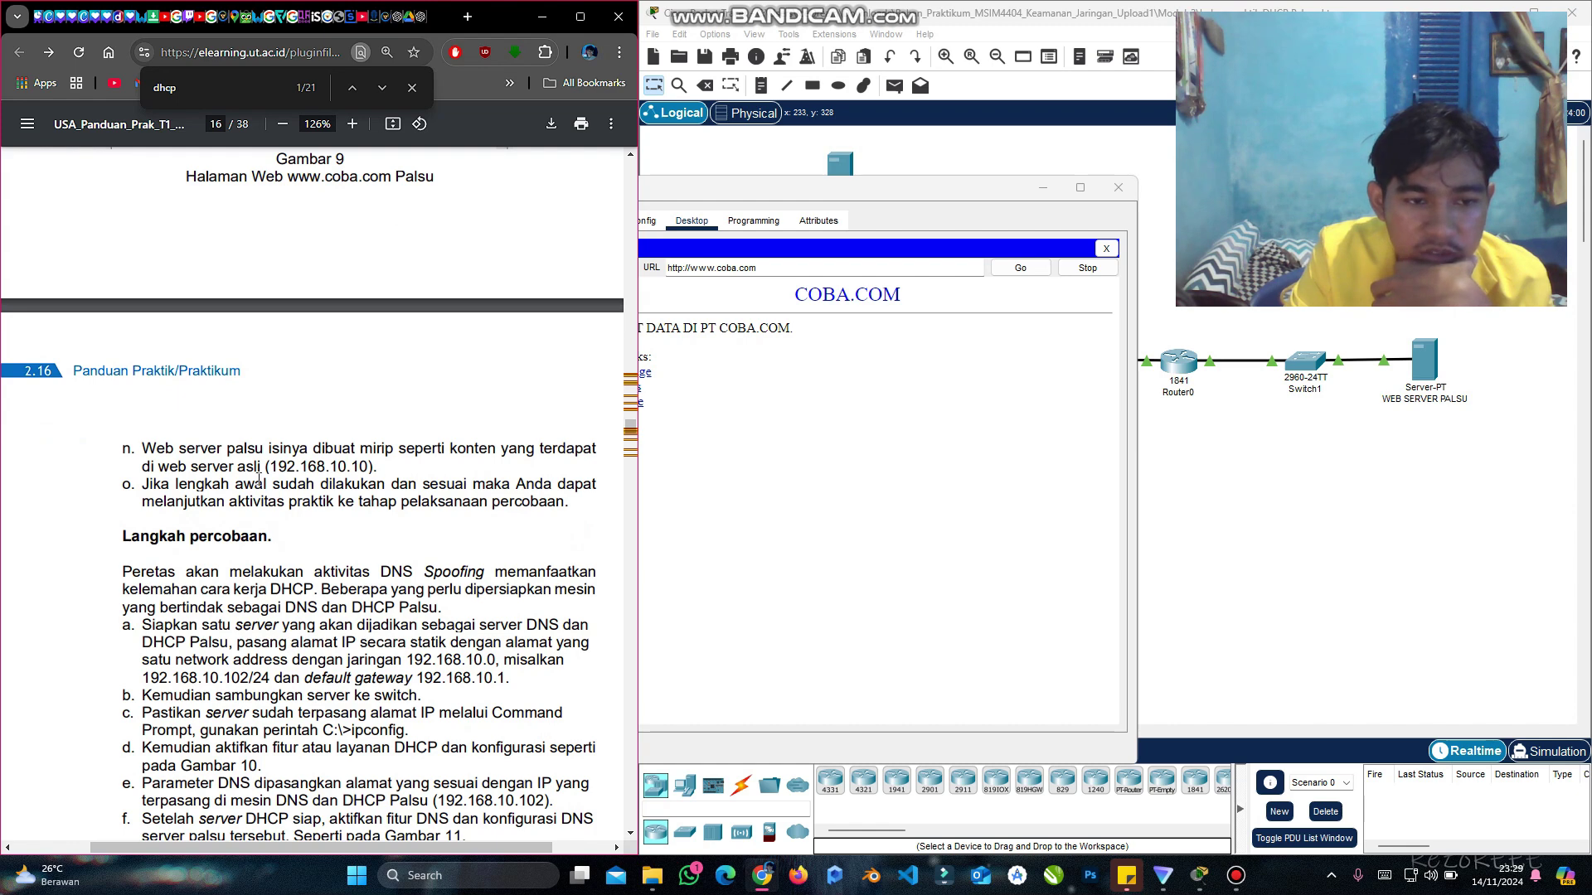
double_click(173, 466)
scroll(294, 523, down, 1)
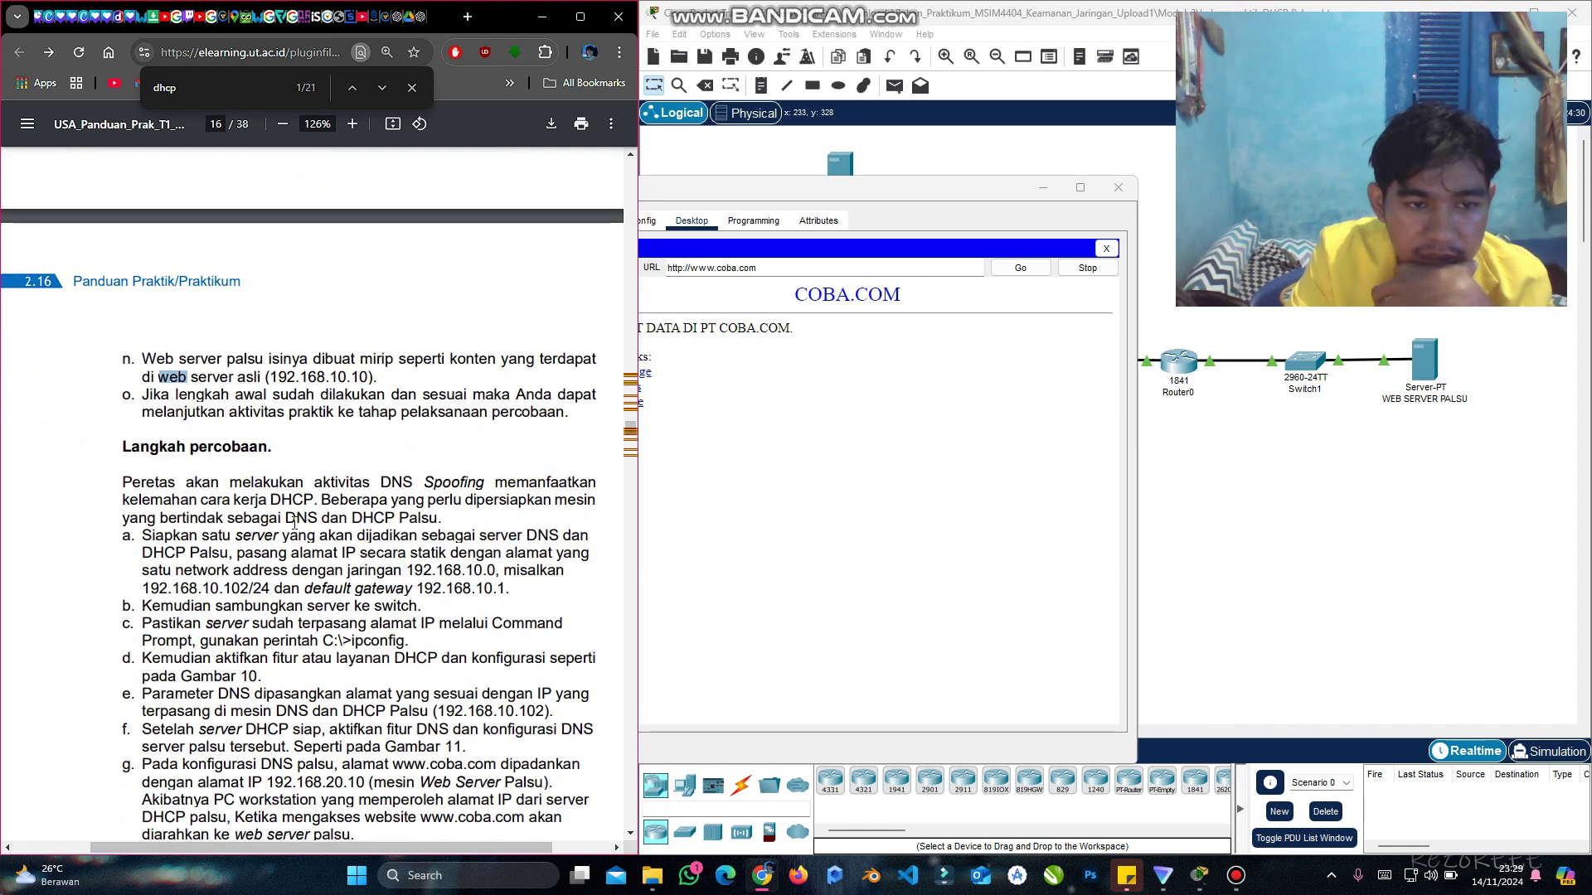
drag(274, 395, 488, 394)
click(276, 464)
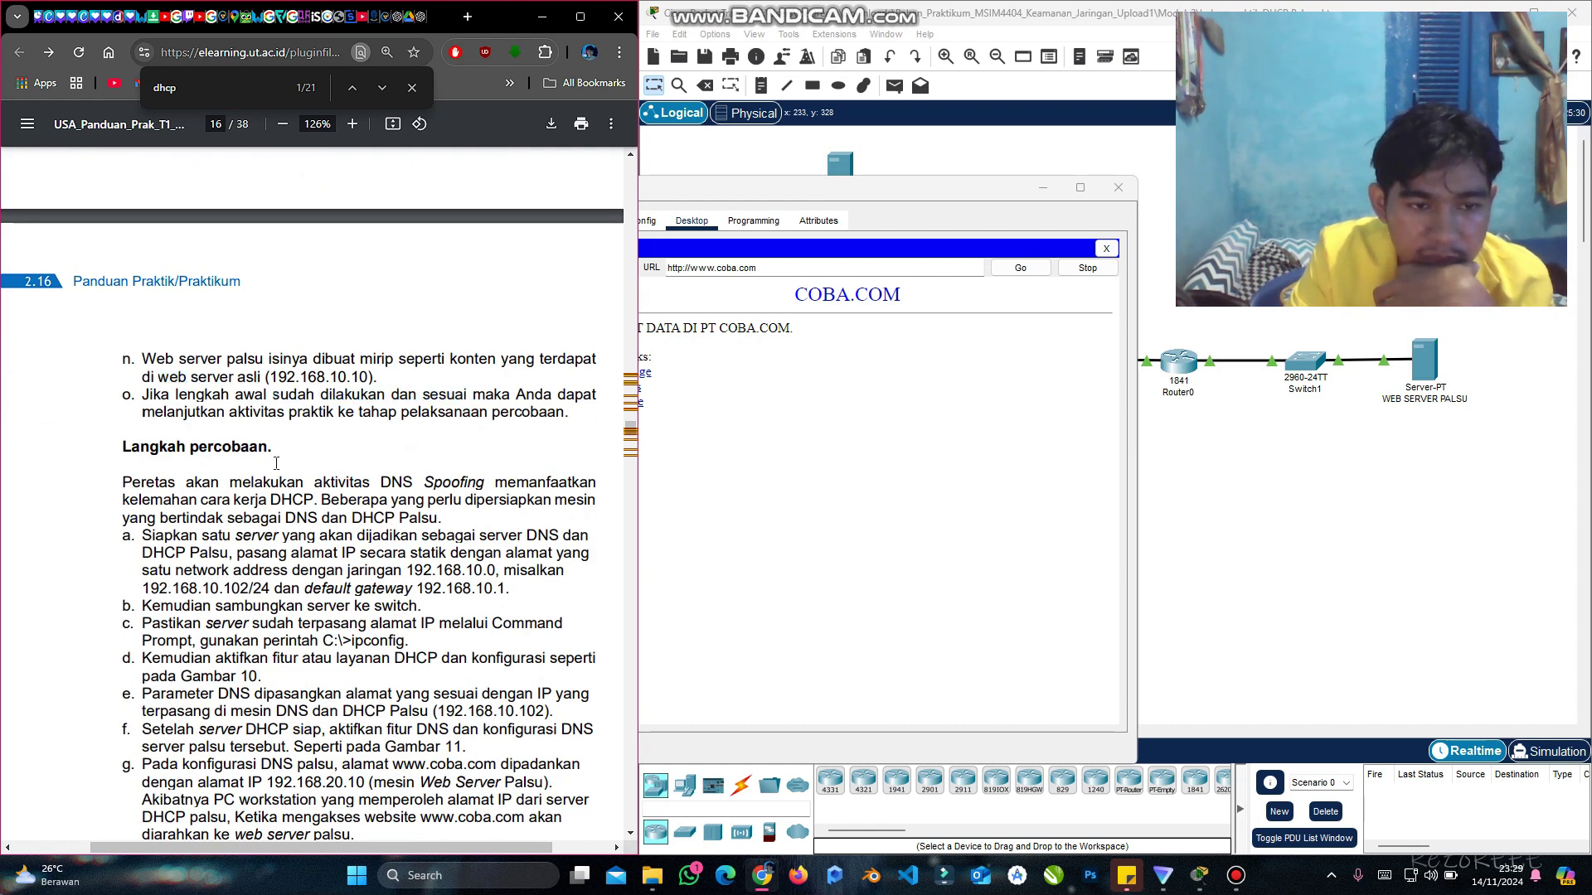
Step: Read the Langkah percobaan section of the guide on preparing the fake DNS and DHCP server
scroll(276, 464, down, 1)
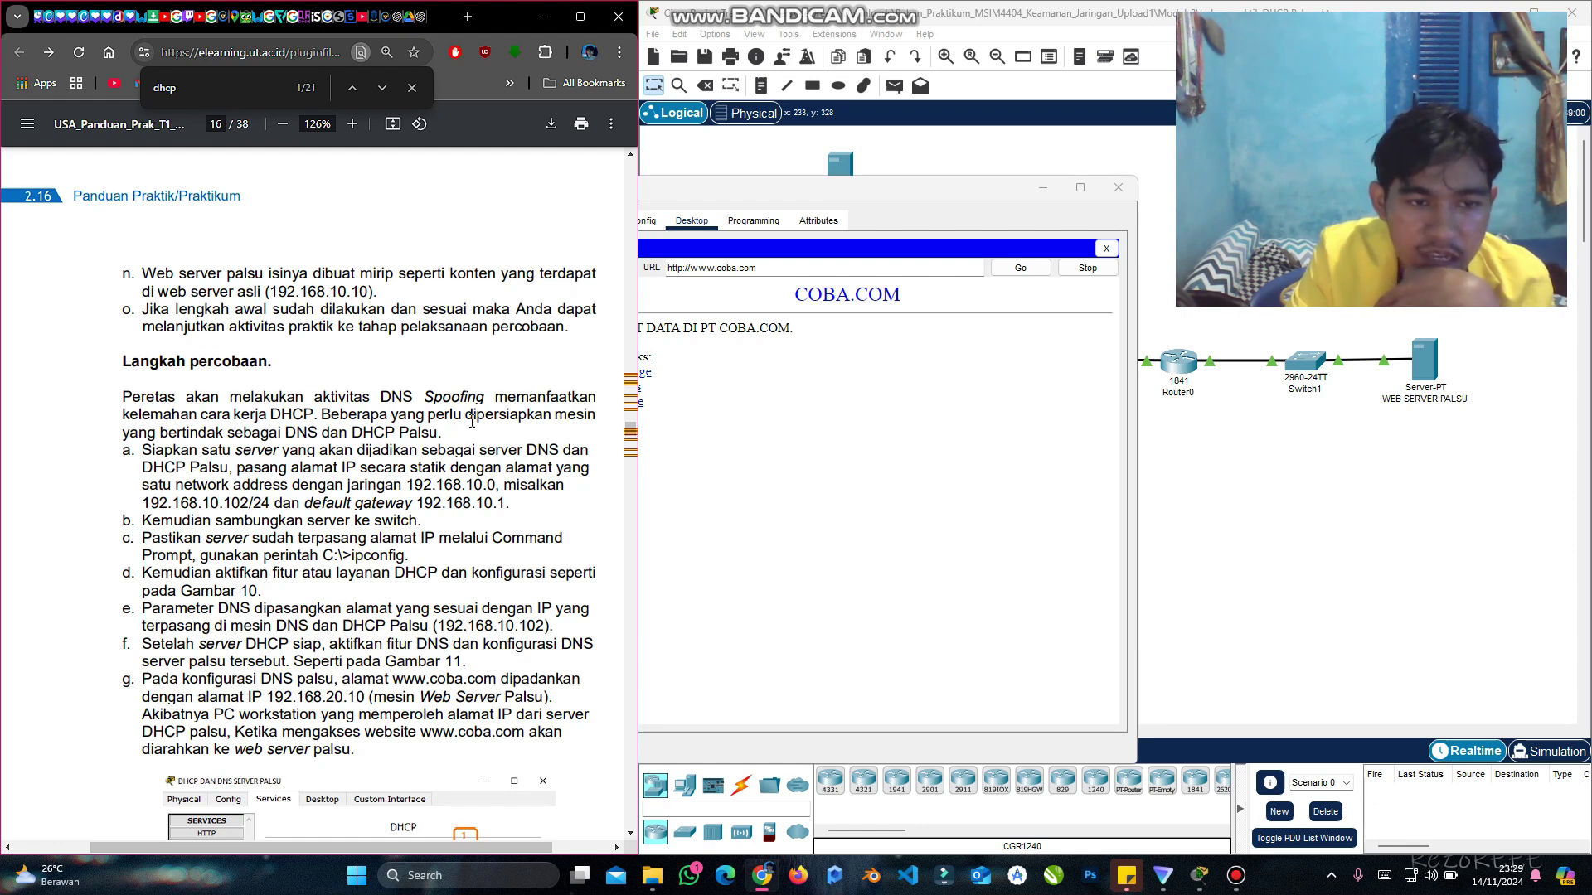
scroll(471, 423, down, 1)
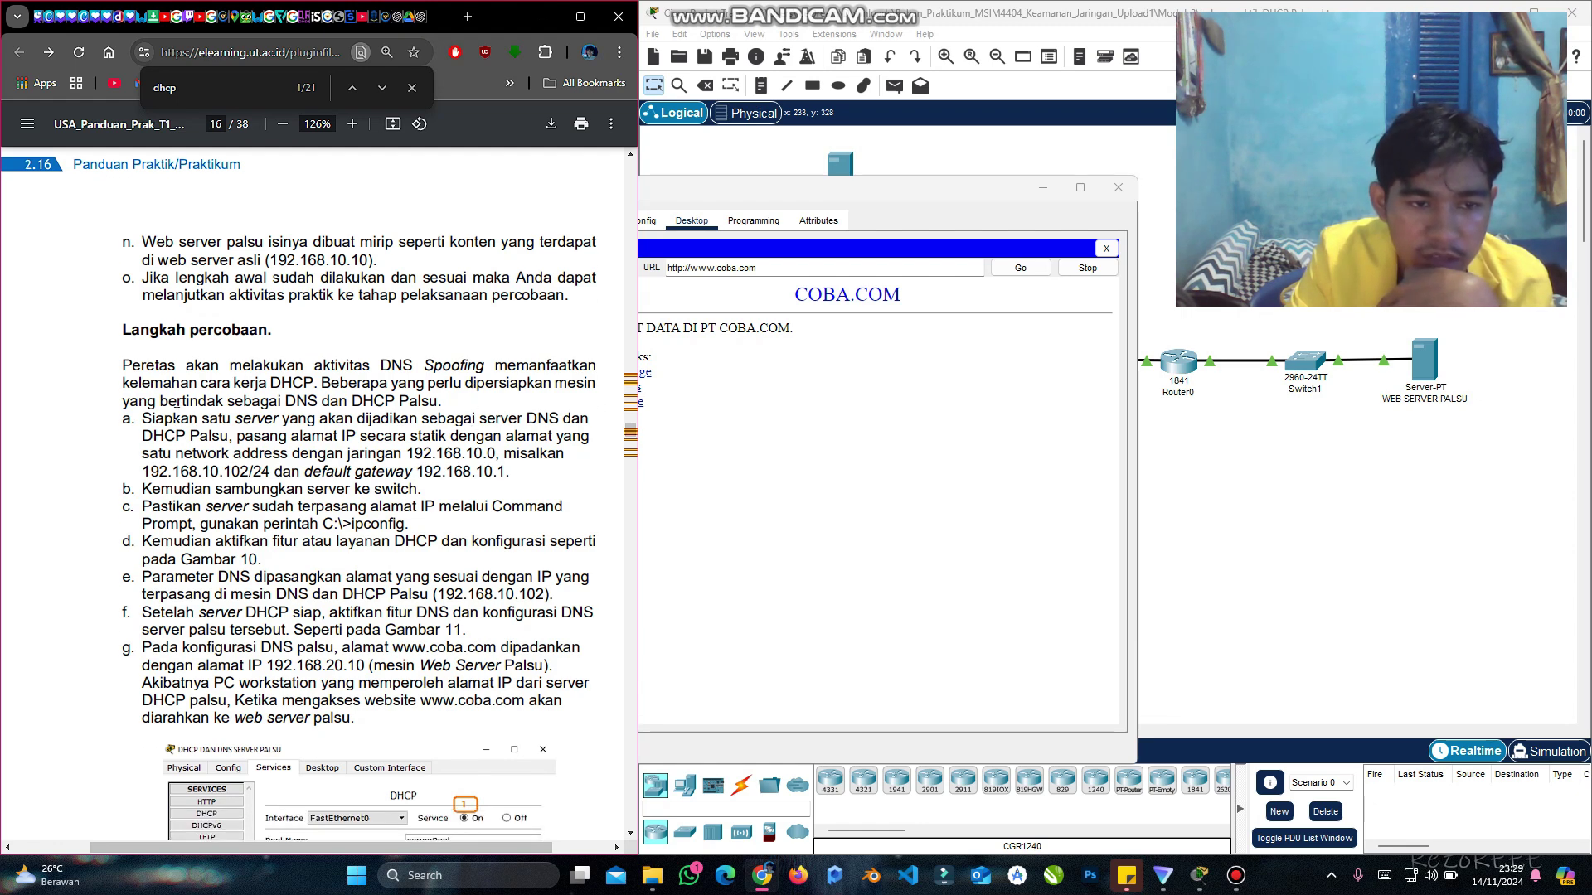
scroll(179, 421, down, 1)
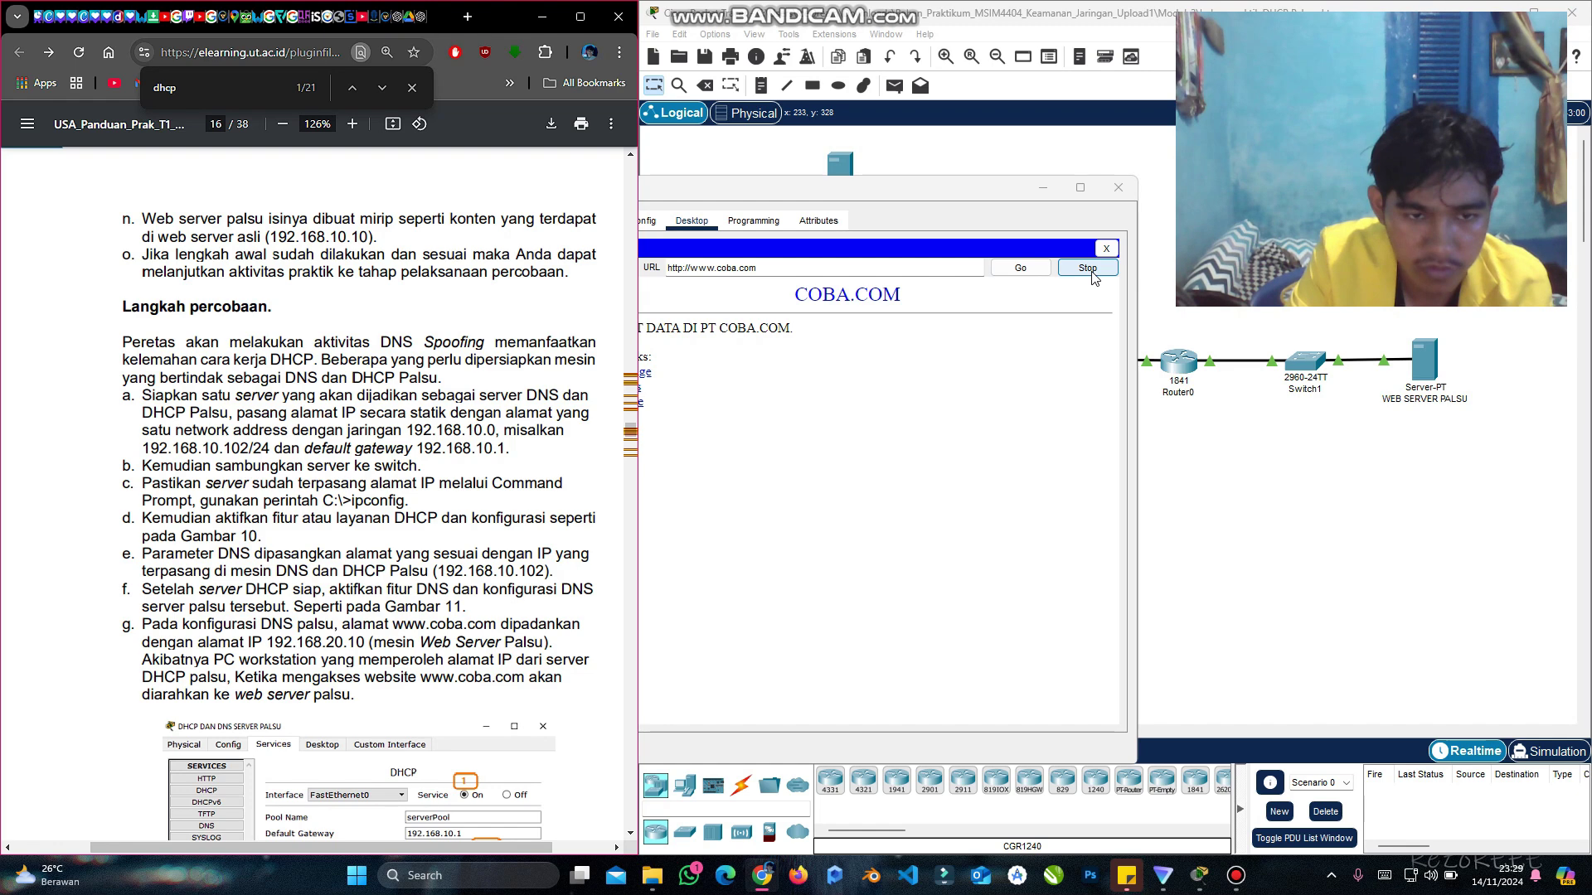
Step: Close PC0's window and place a new Server-PT in the workspace above Switch0
click(1118, 188)
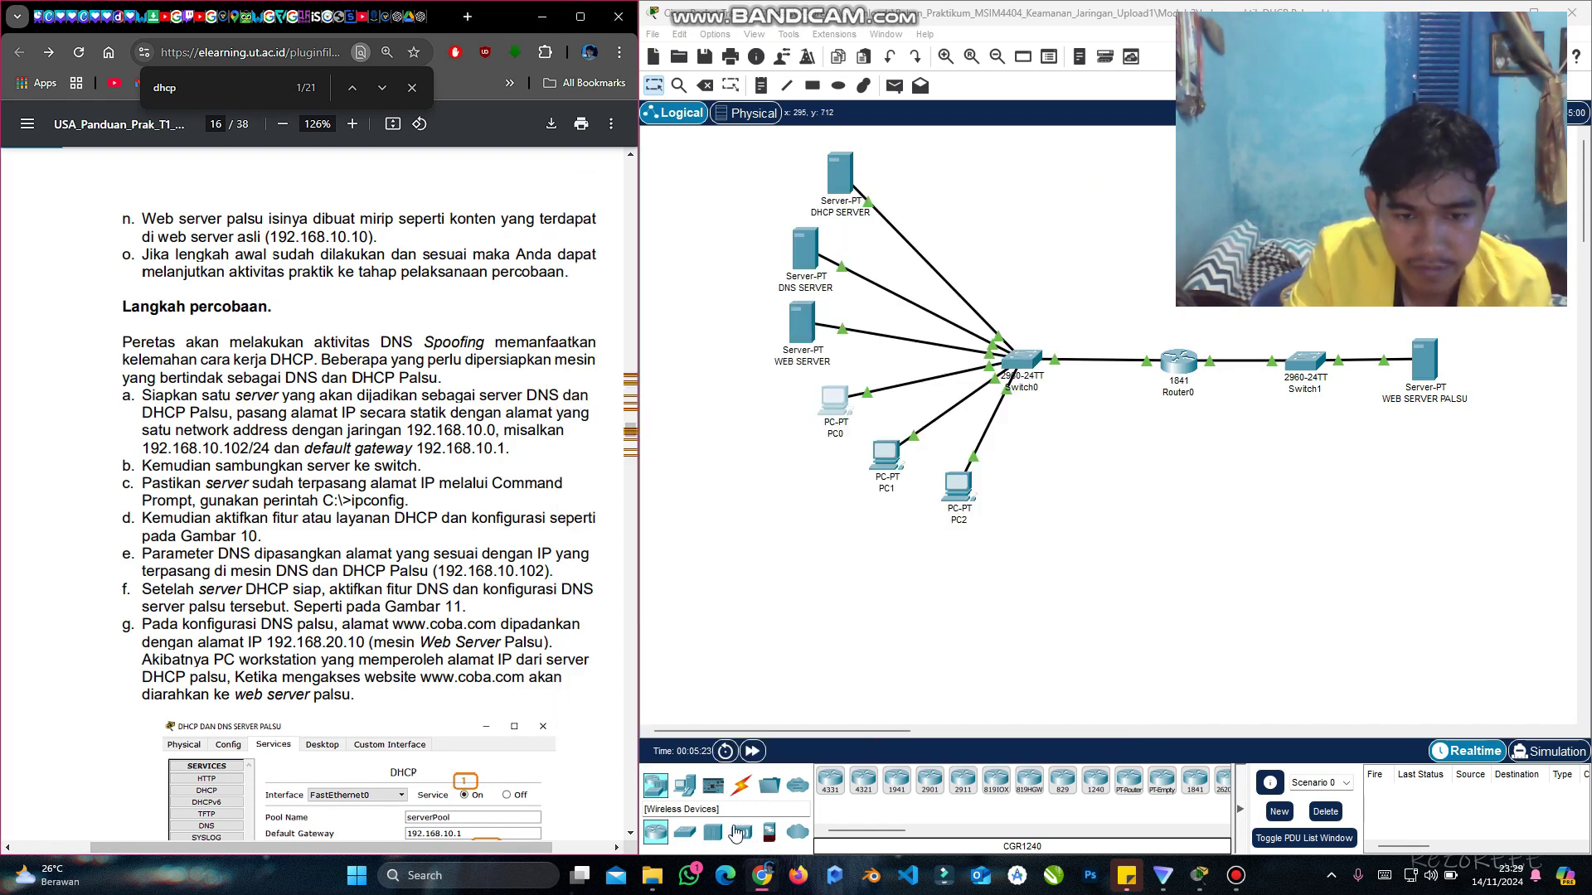
click(684, 785)
click(897, 784)
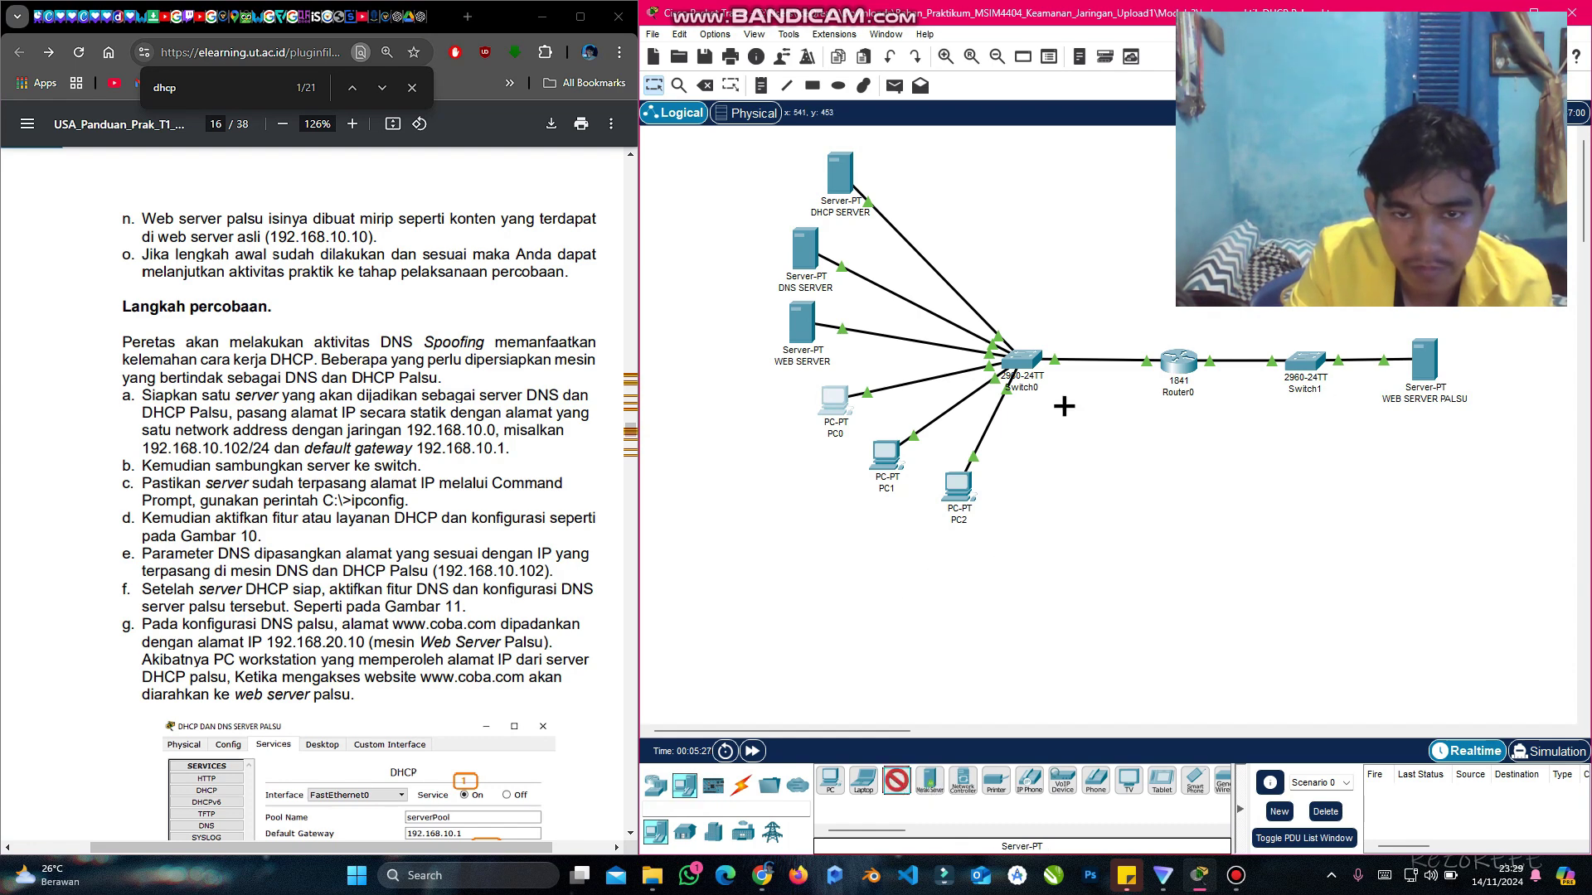
click(1008, 168)
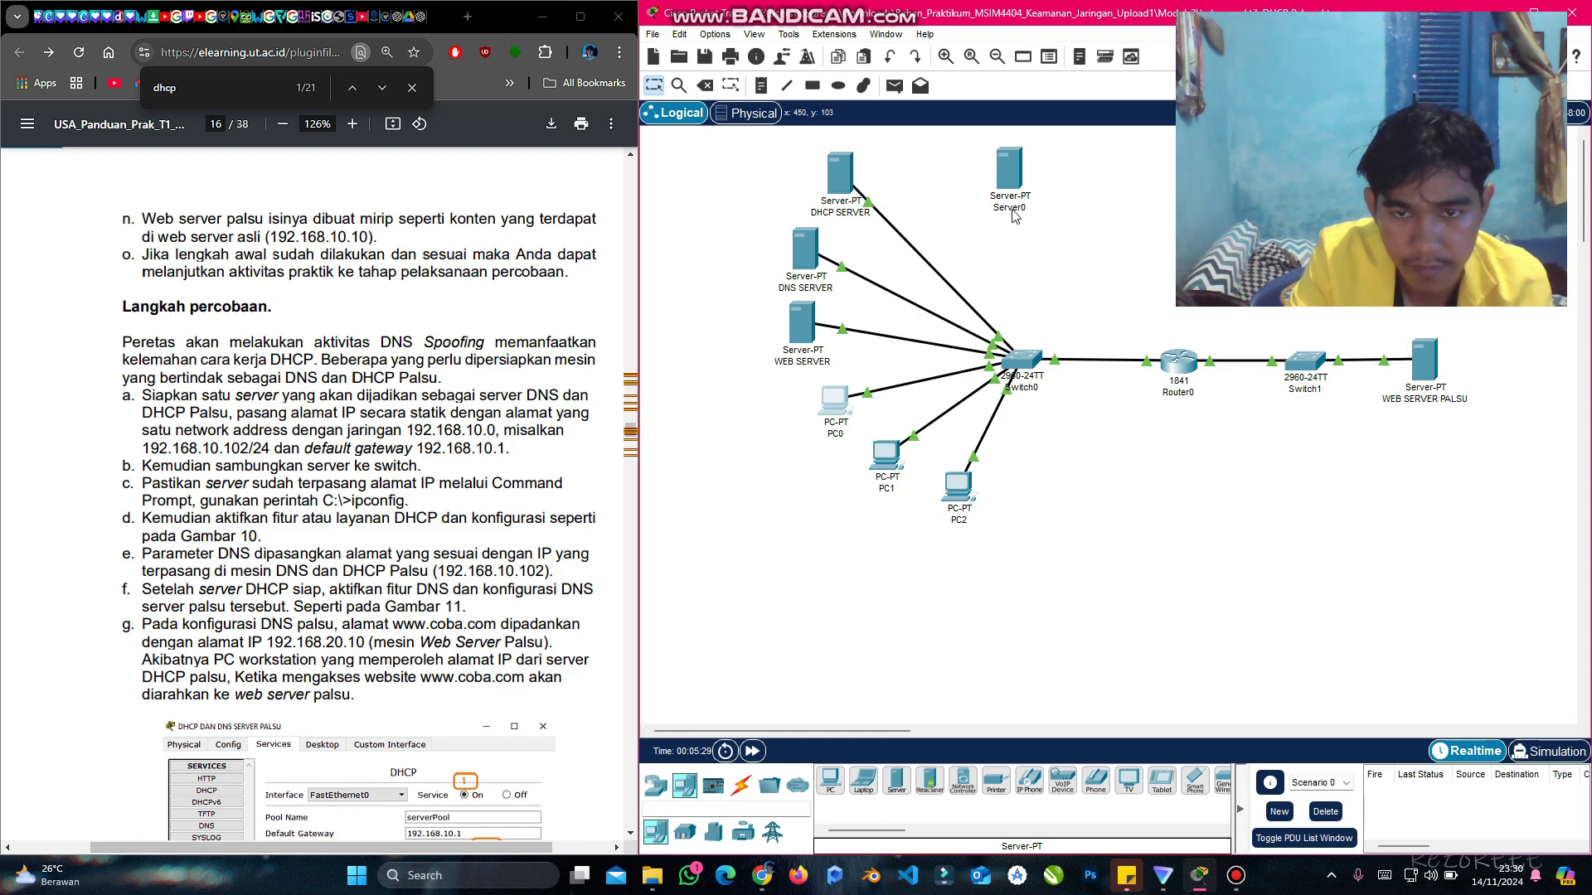
Step: Set the new server's display name to "Server DNS dan DHCP Palsu"
click(1013, 175)
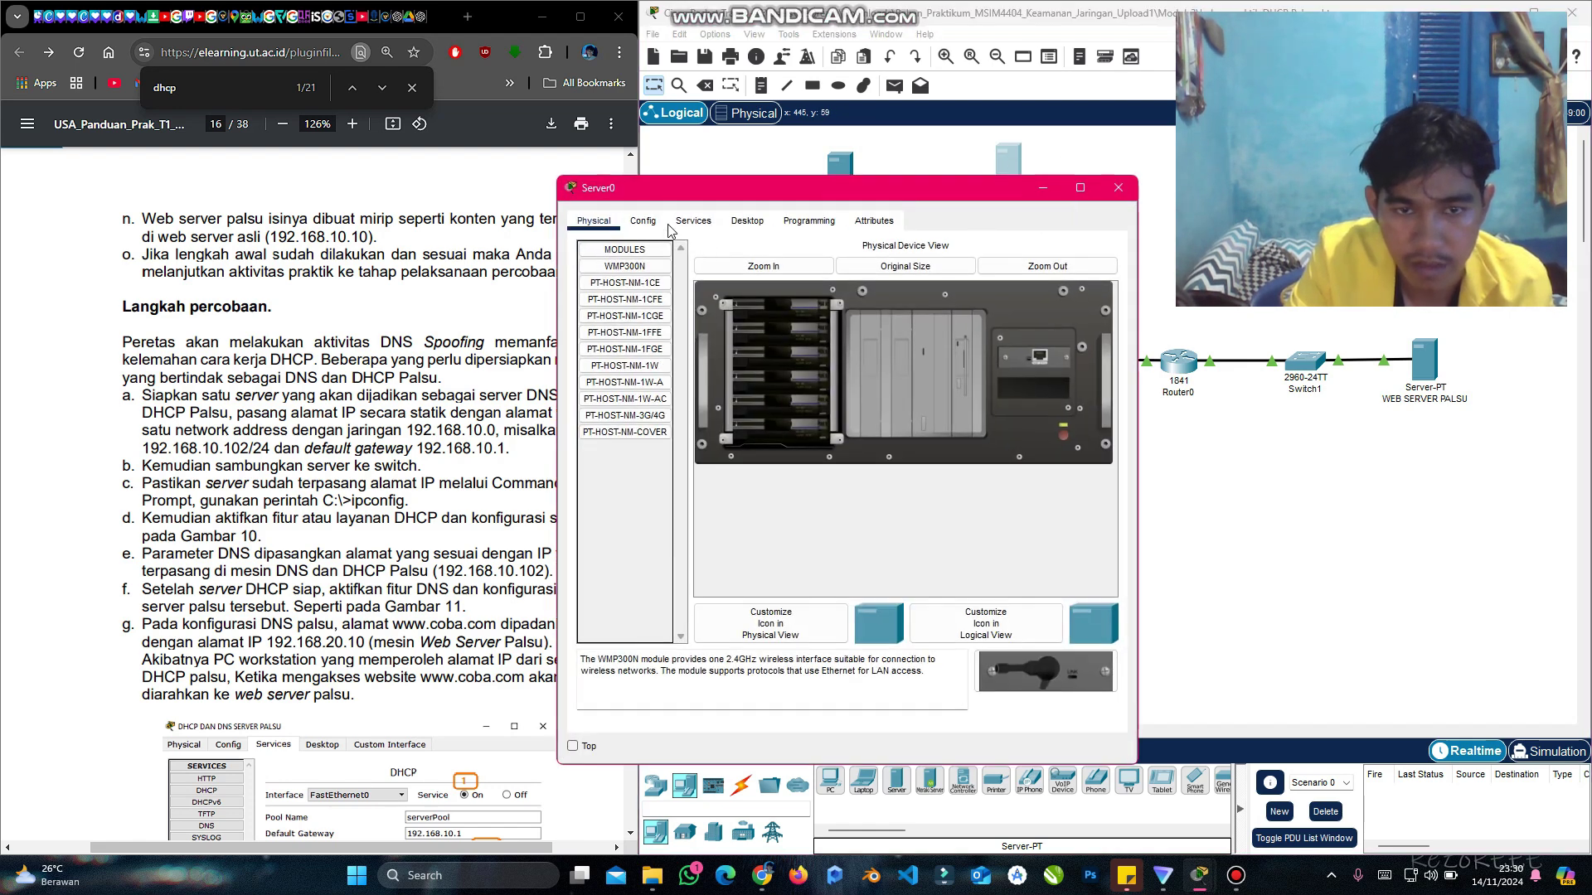
click(643, 222)
double_click(835, 296)
text(S)
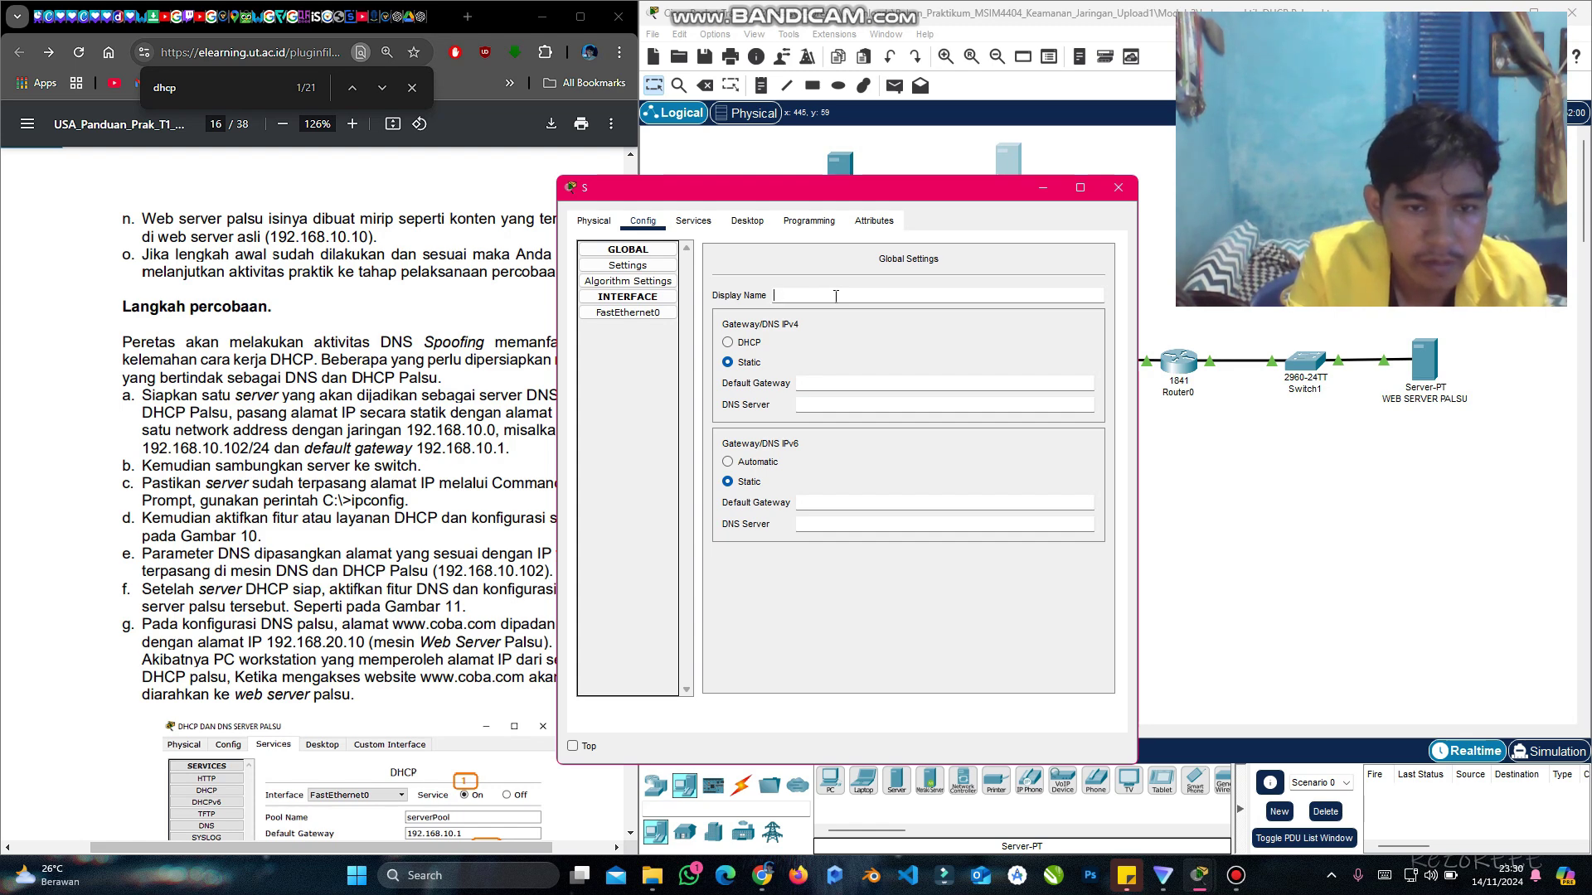
text(erver )
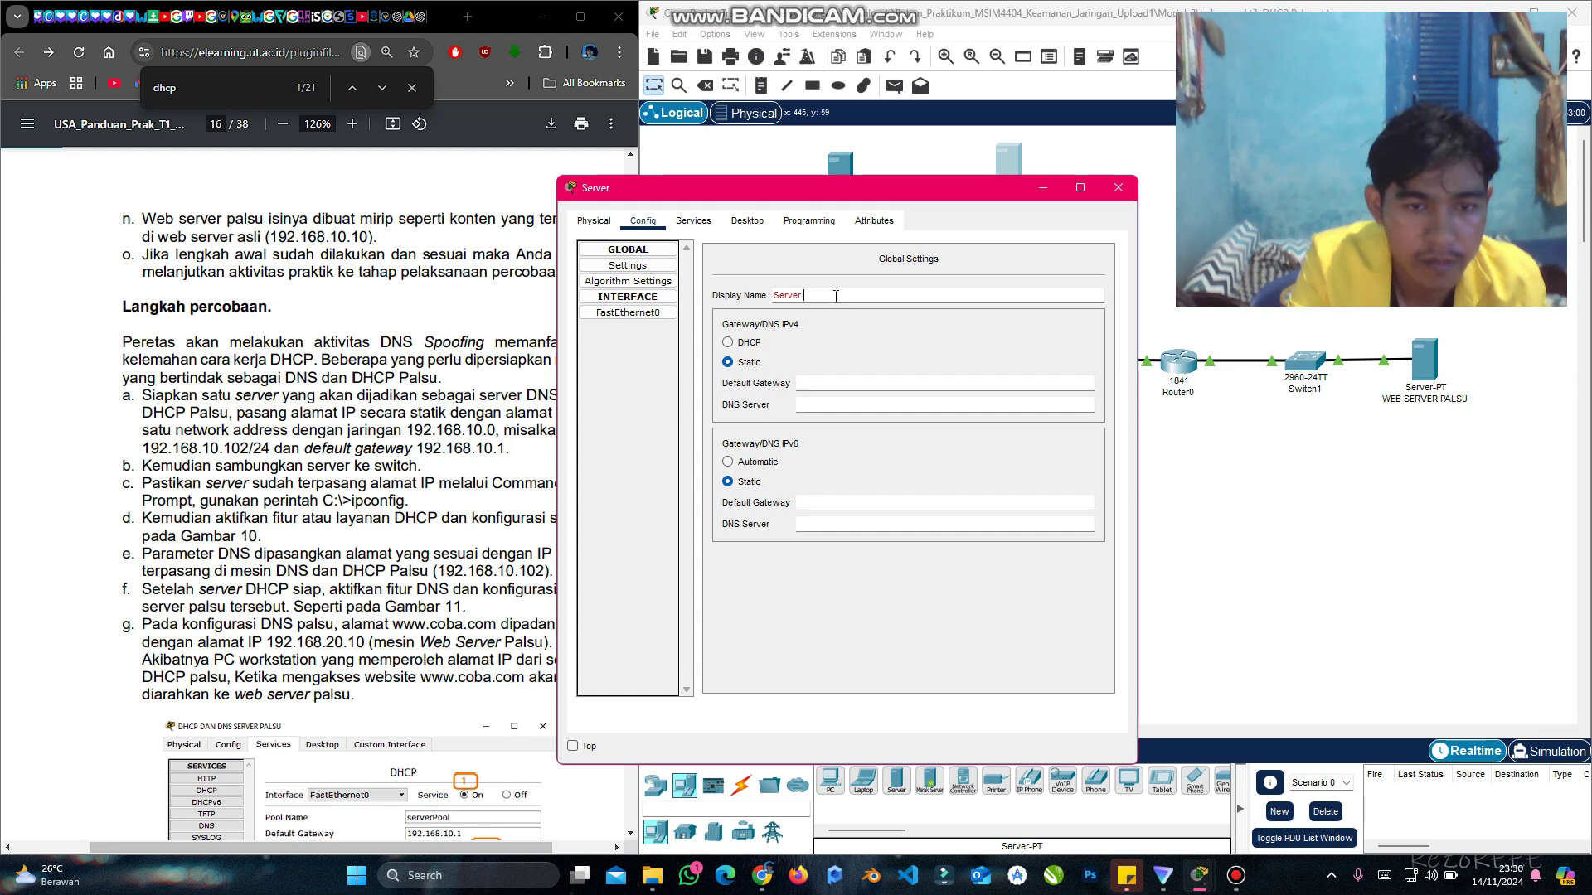
text(DNS)
key(BackSpace)
text(NS dan S)
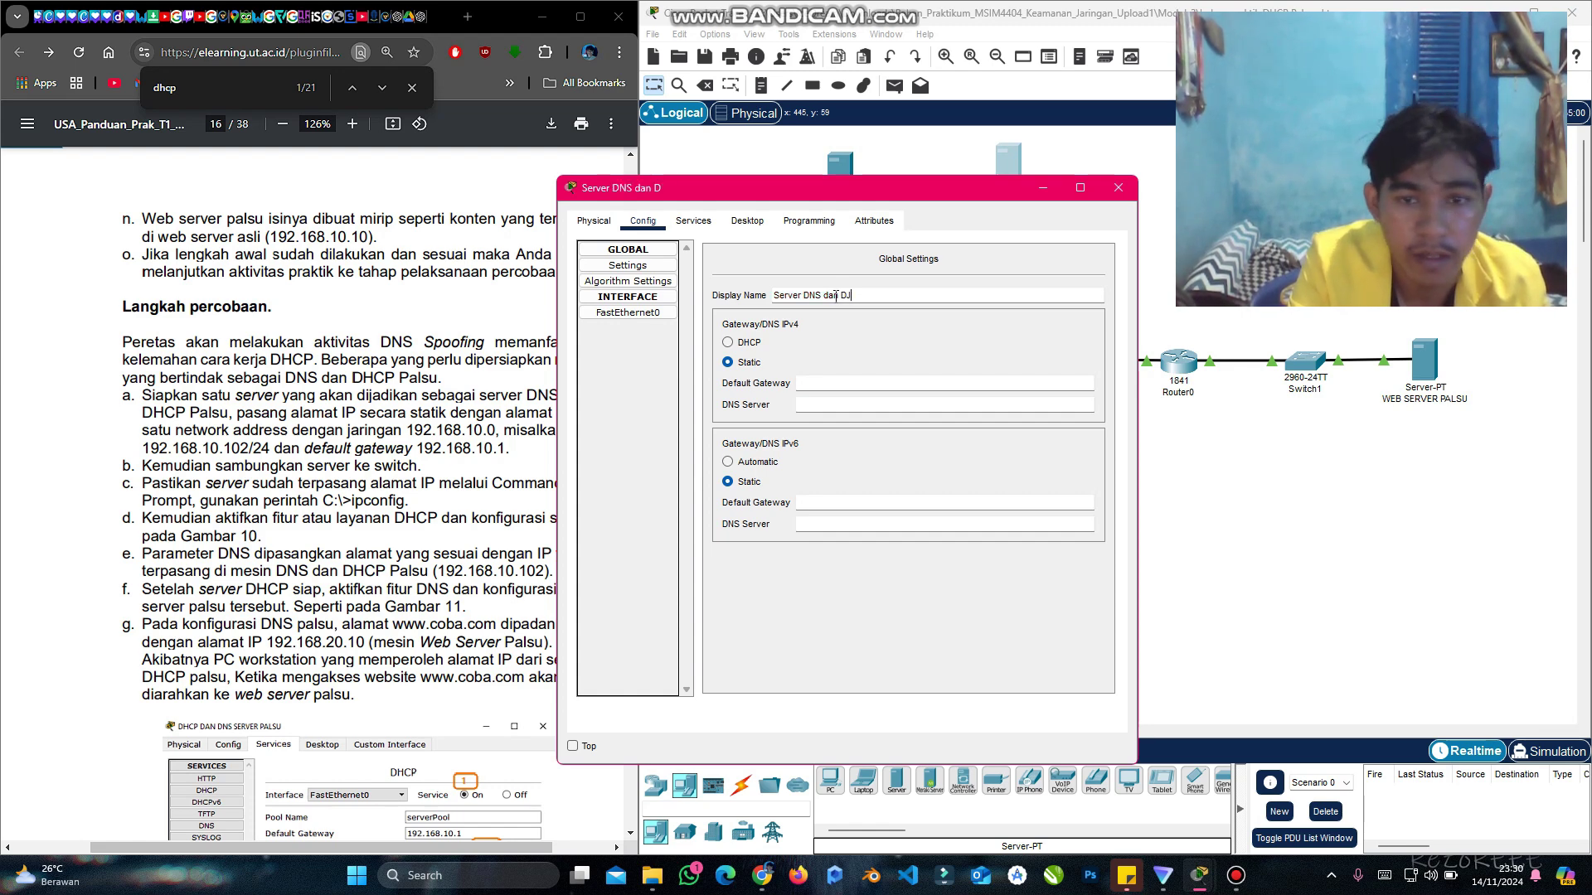
text(HCP Palsu)
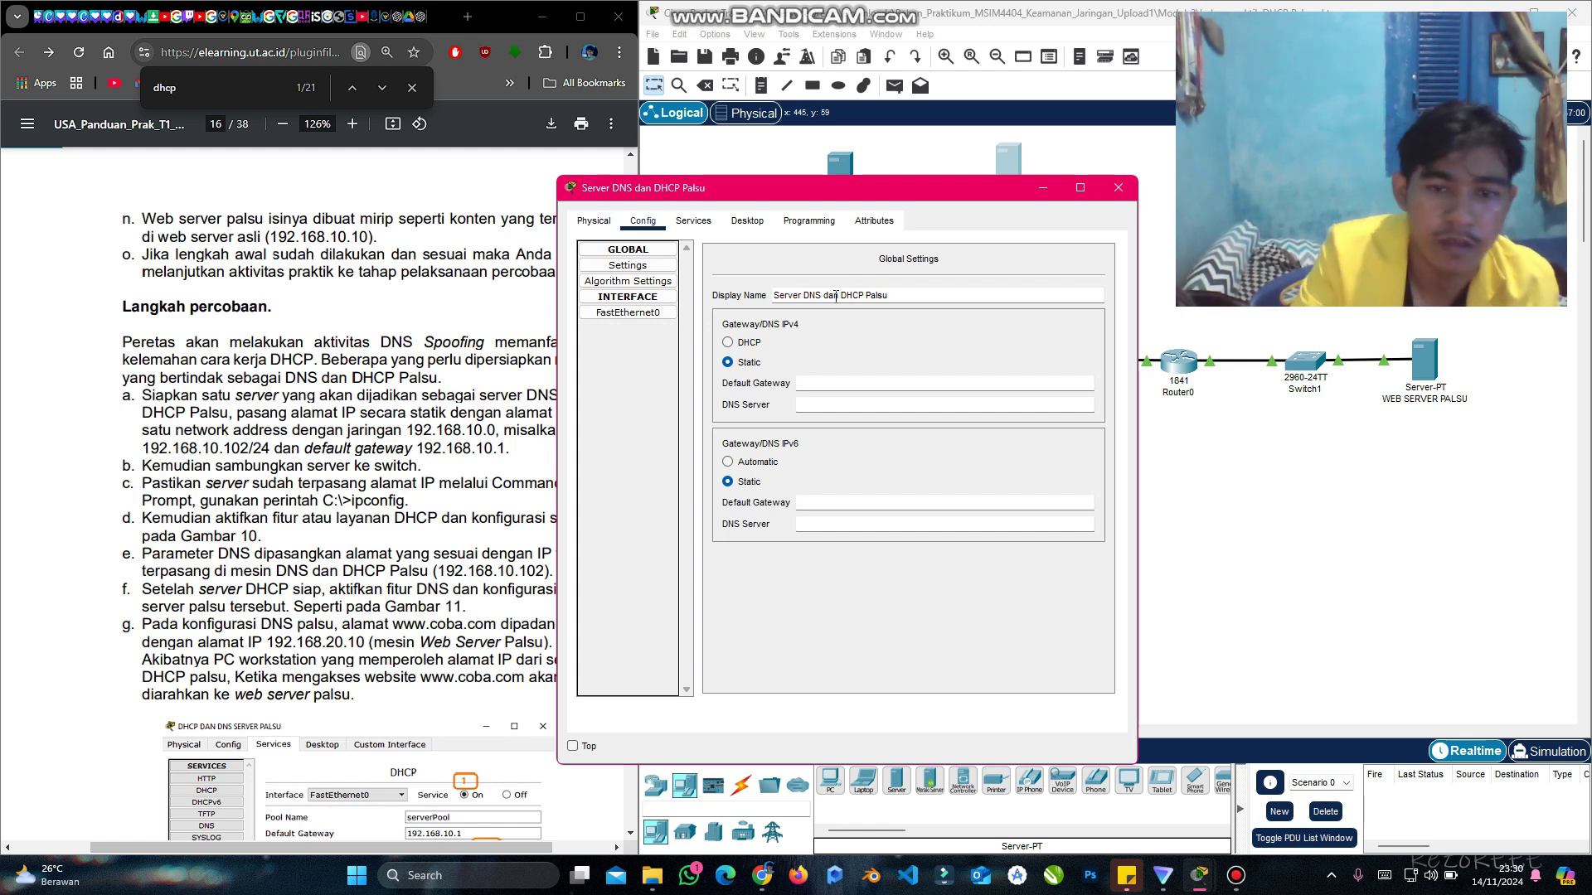
Step: Give the fake server's FastEthernet0 interface the static IPv4 address 192.168.10.102 with subnet mask 255.255.255.0
drag(705, 183, 829, 191)
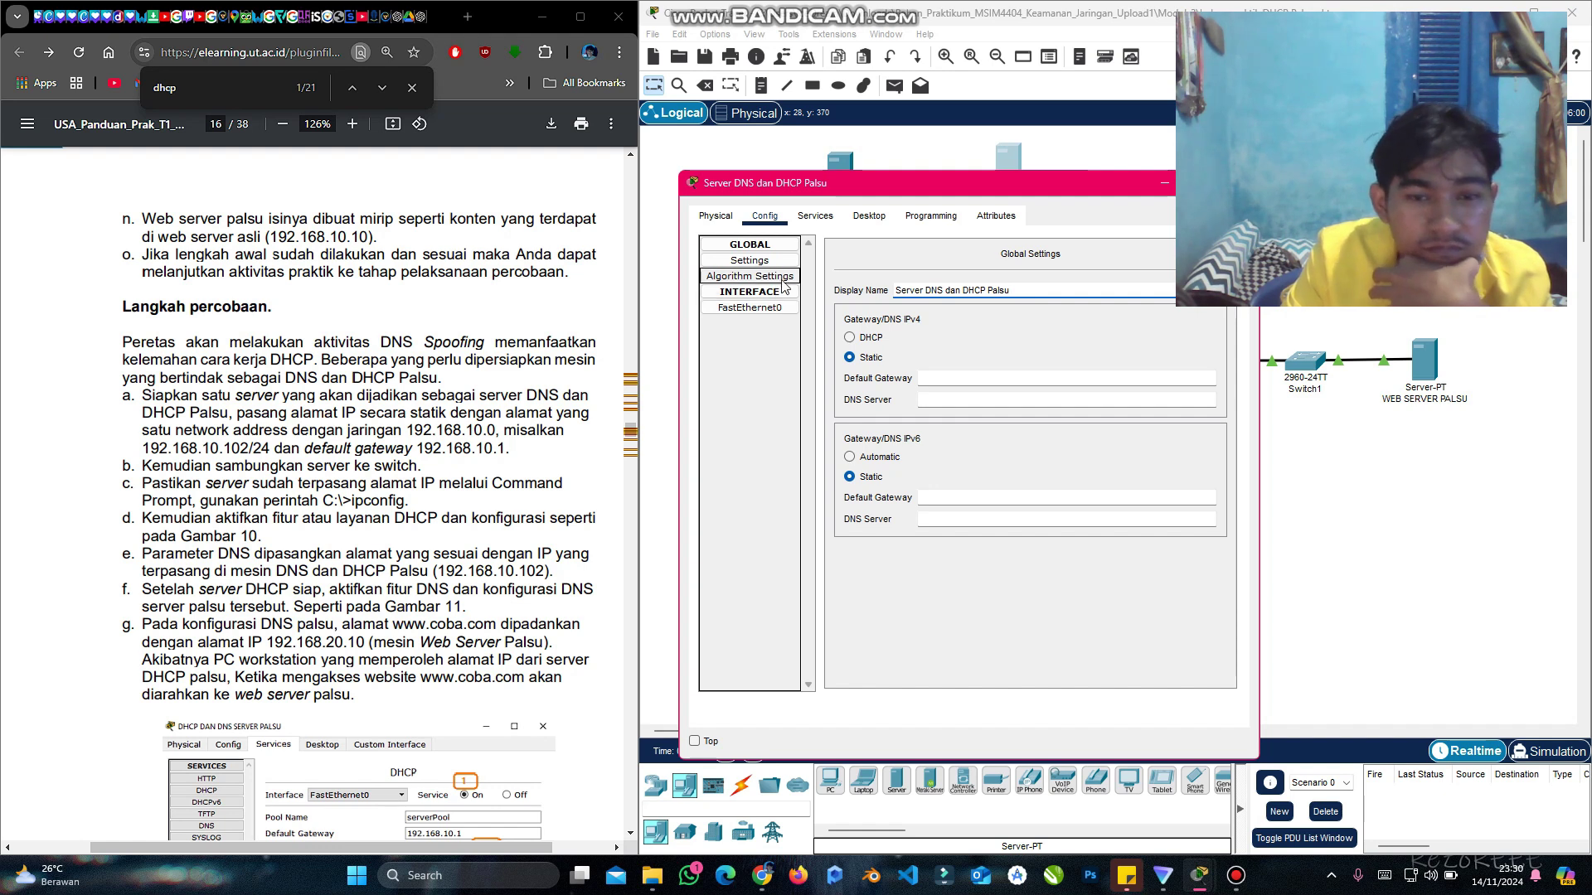
click(749, 307)
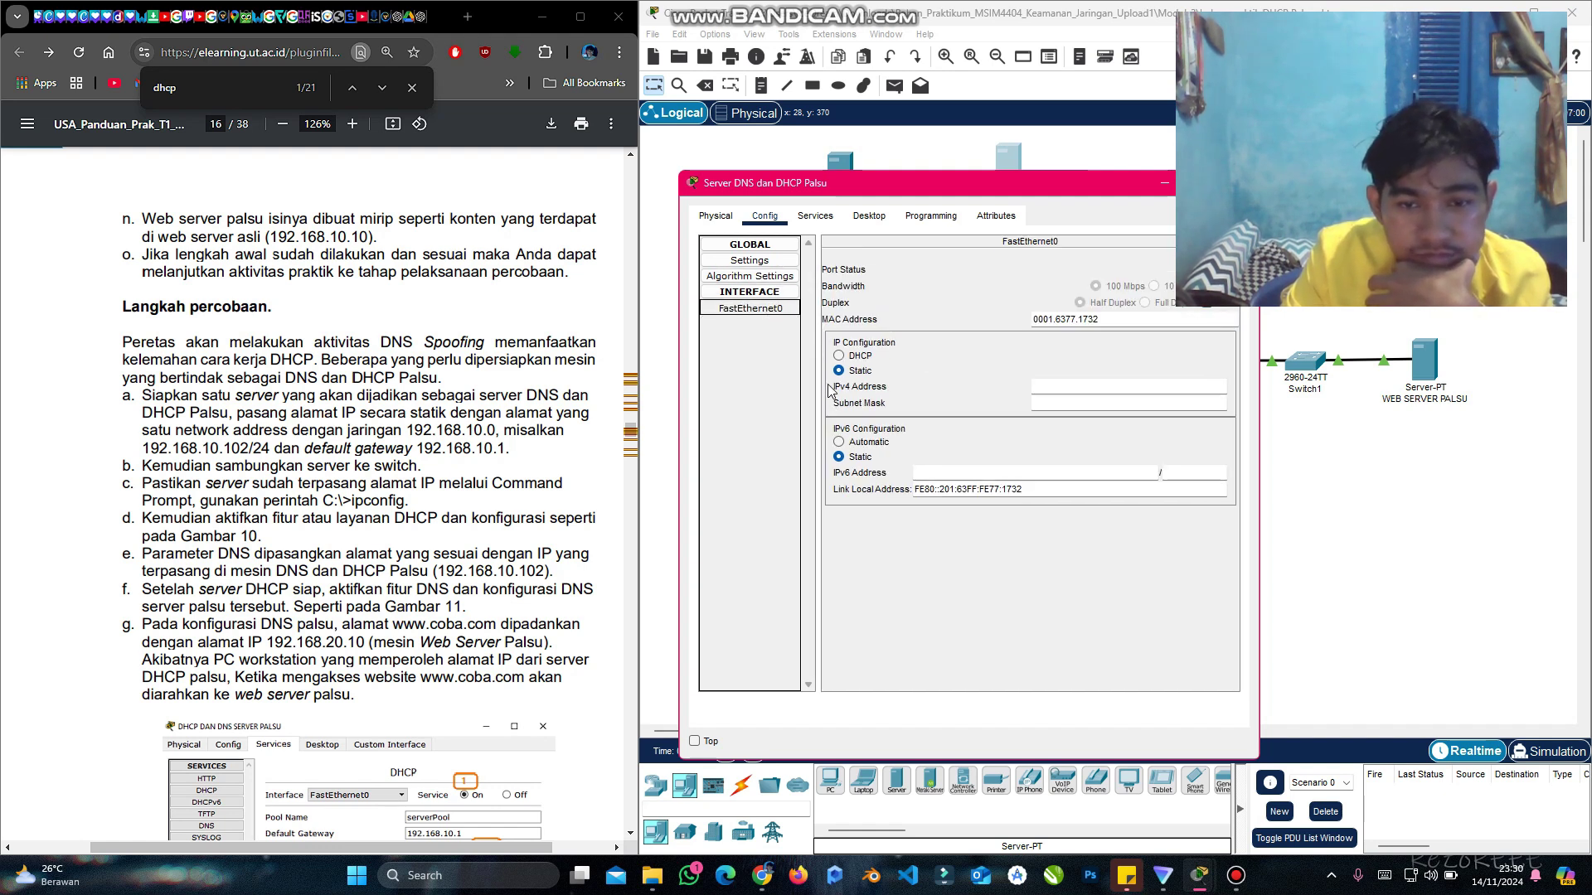
click(1058, 387)
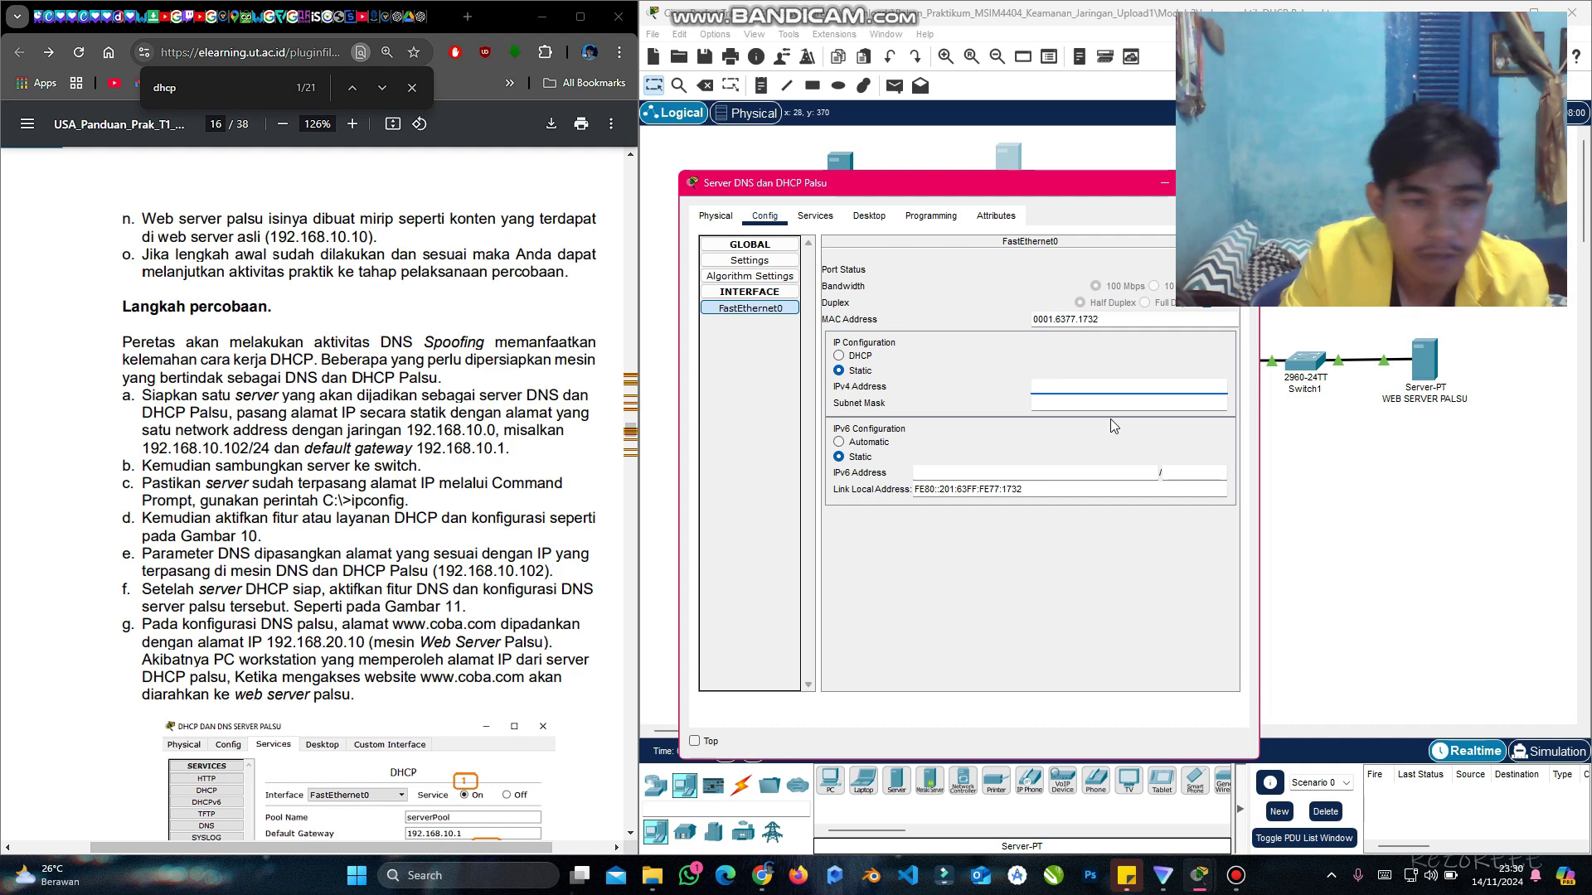
text(192.168.)
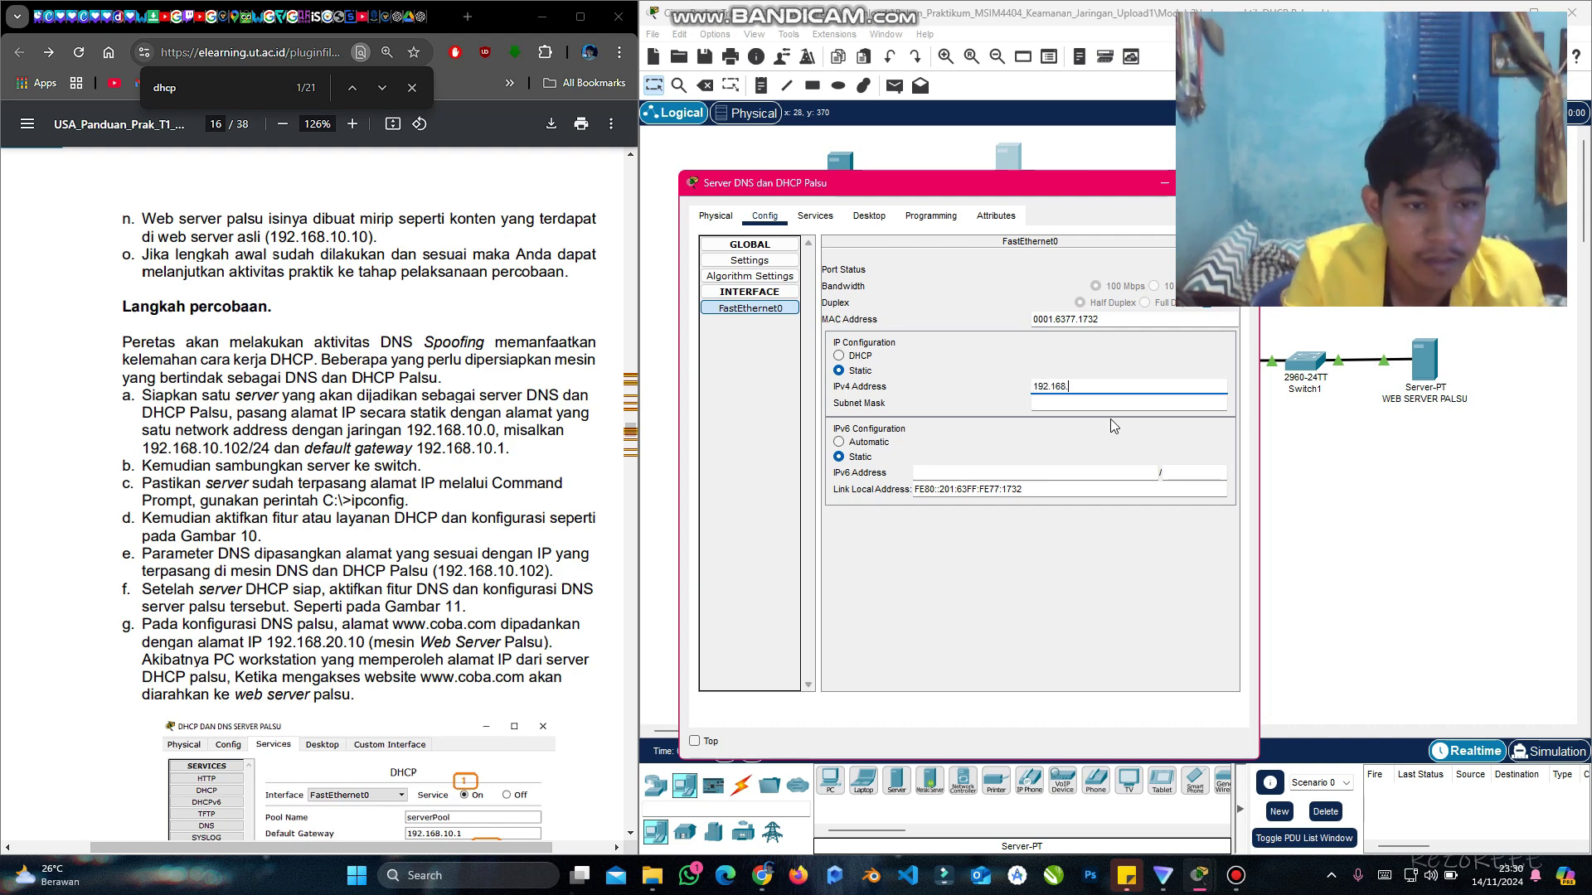
text(10.102)
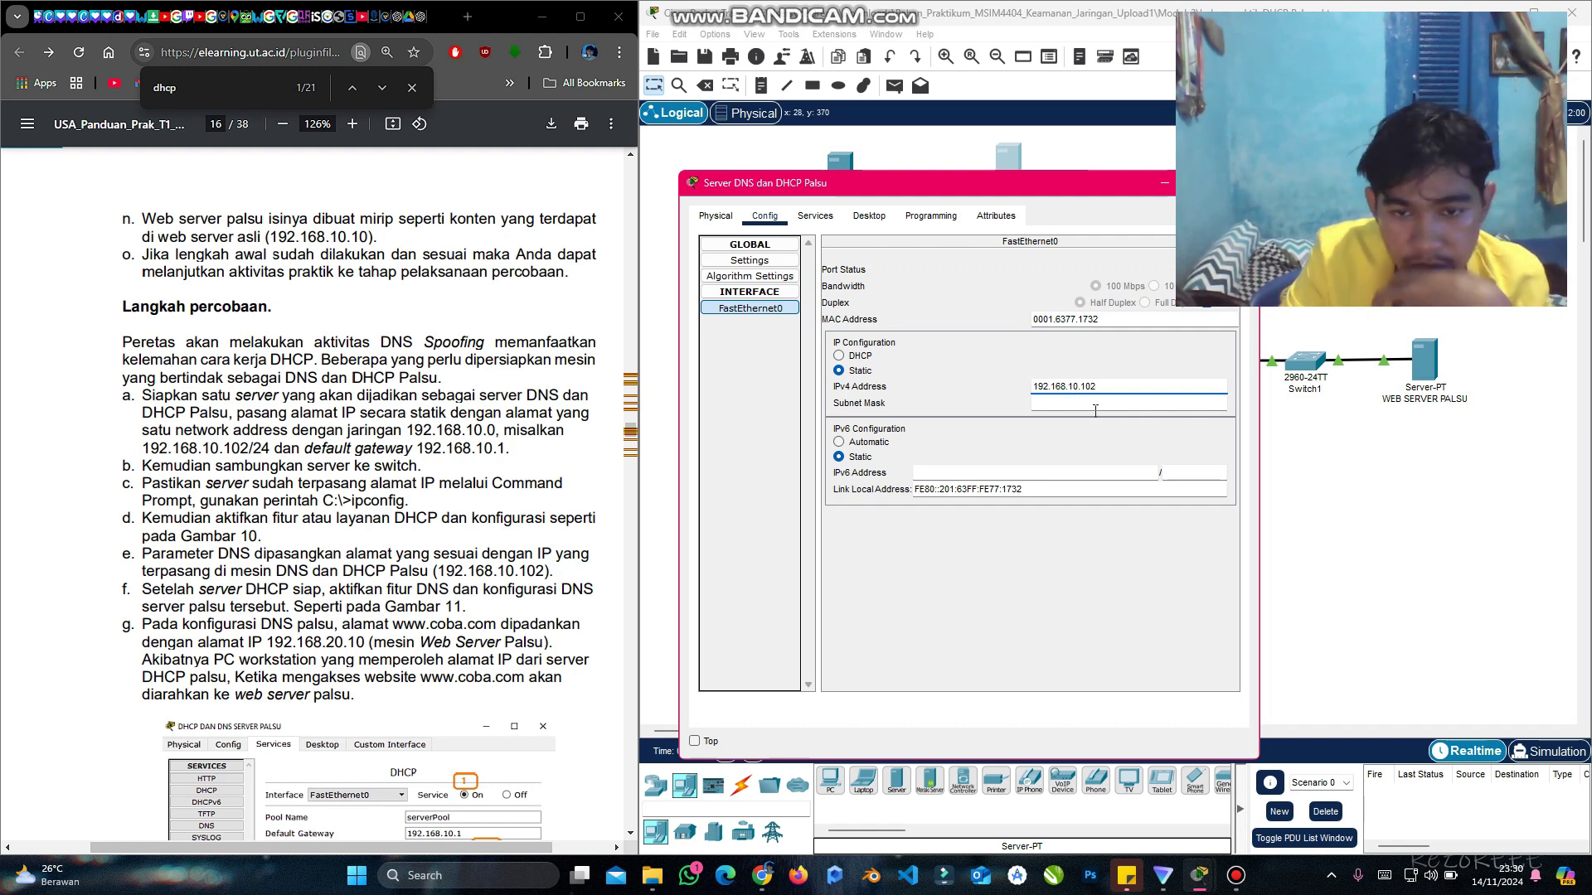
click(1117, 405)
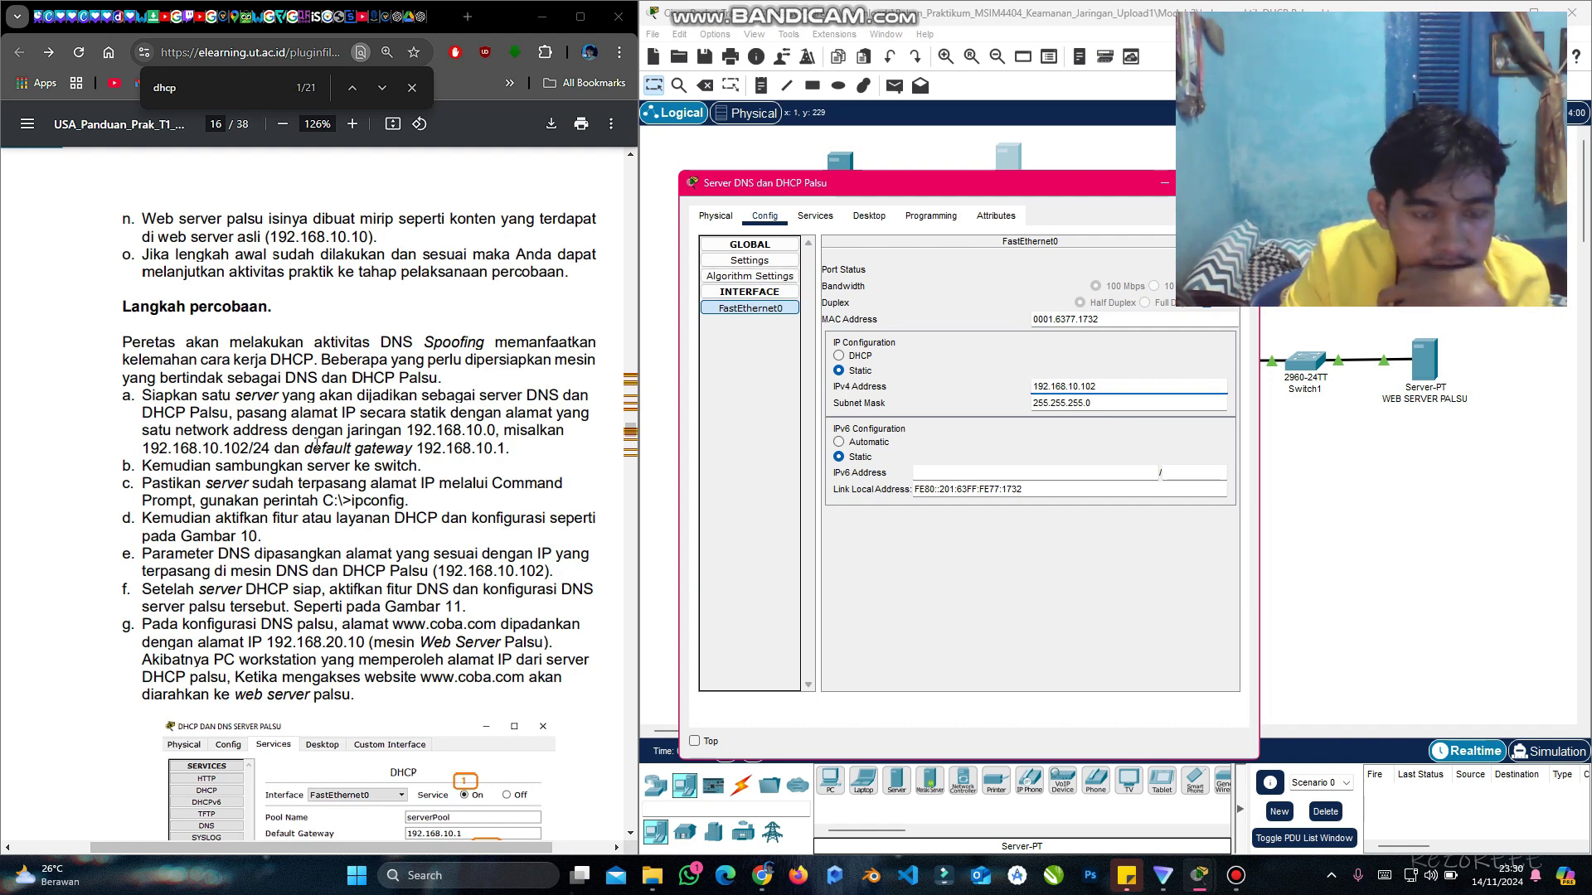
Step: Set the fake server's static IPv4 default gateway to 192.168.10.1 and close its configuration window
click(750, 261)
click(948, 379)
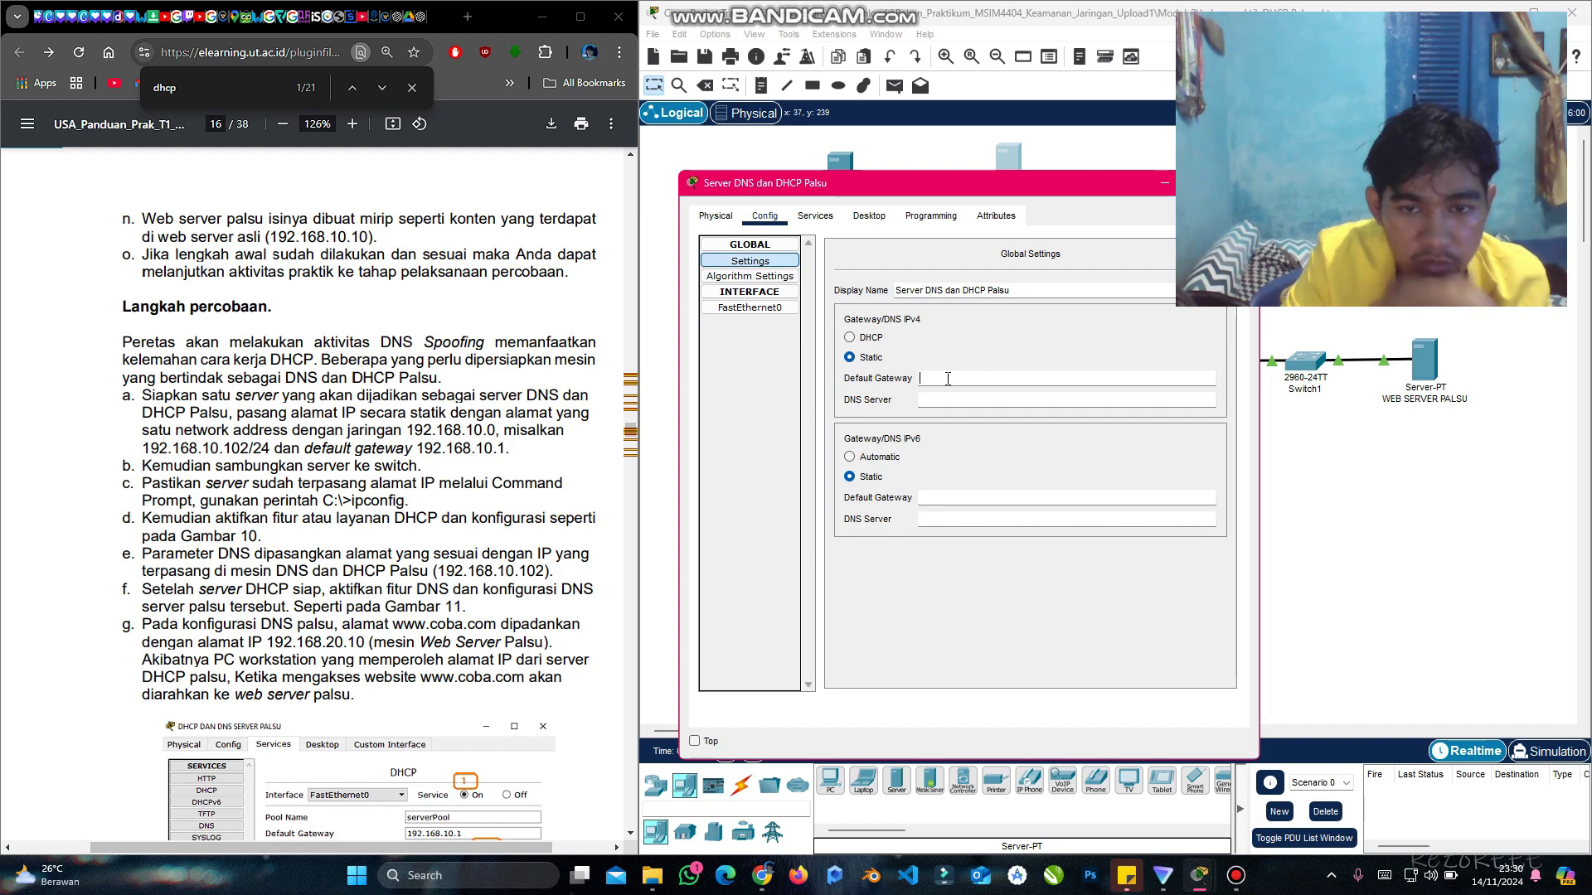
text(192.168.10.1)
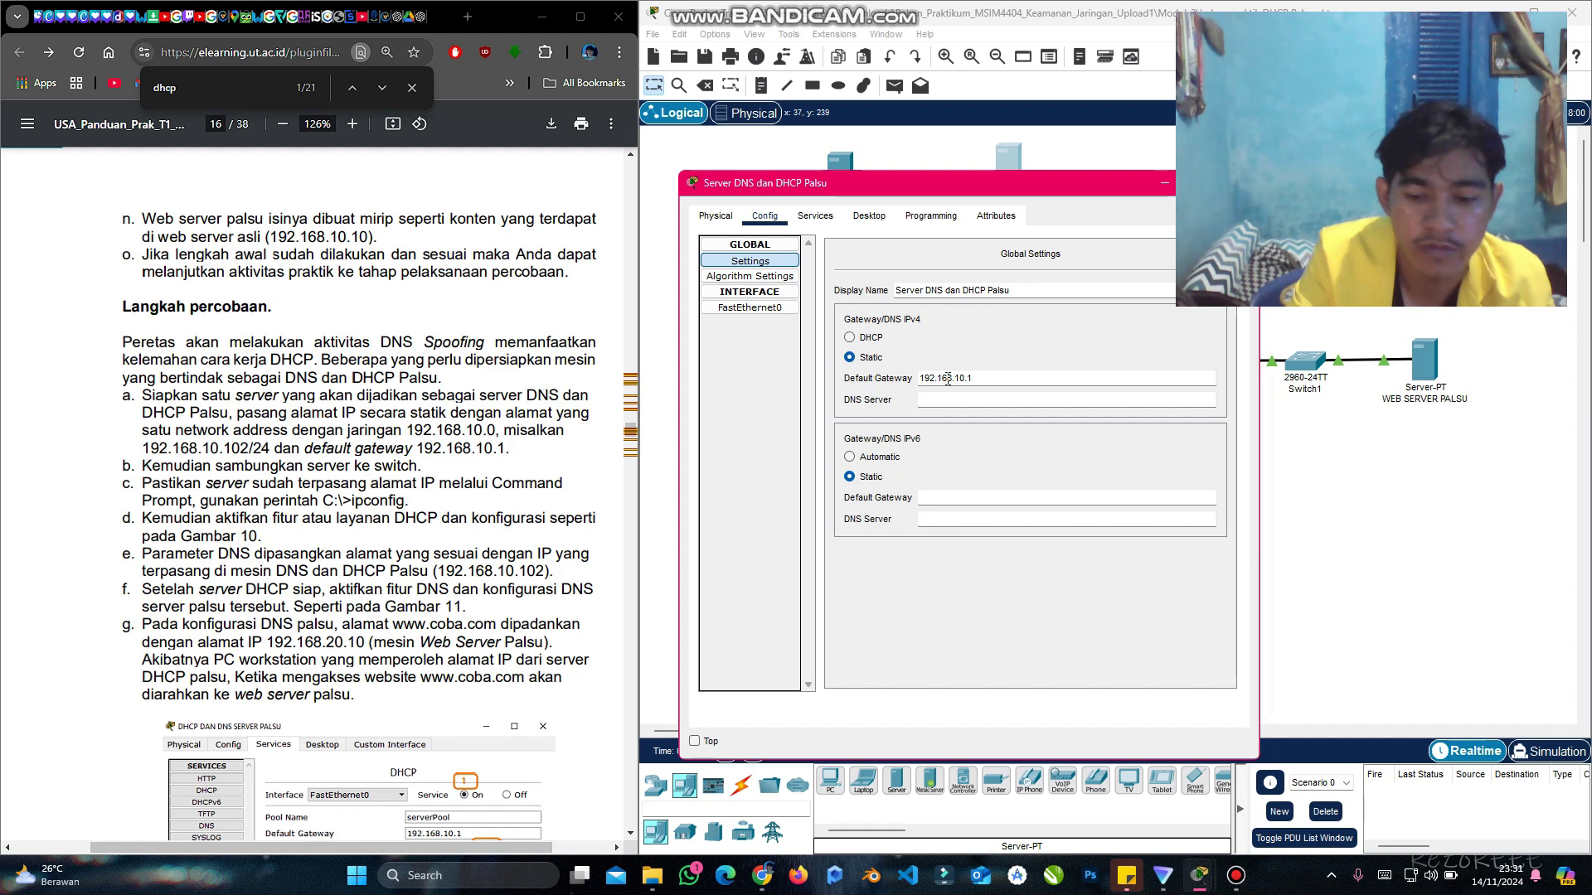
click(1018, 386)
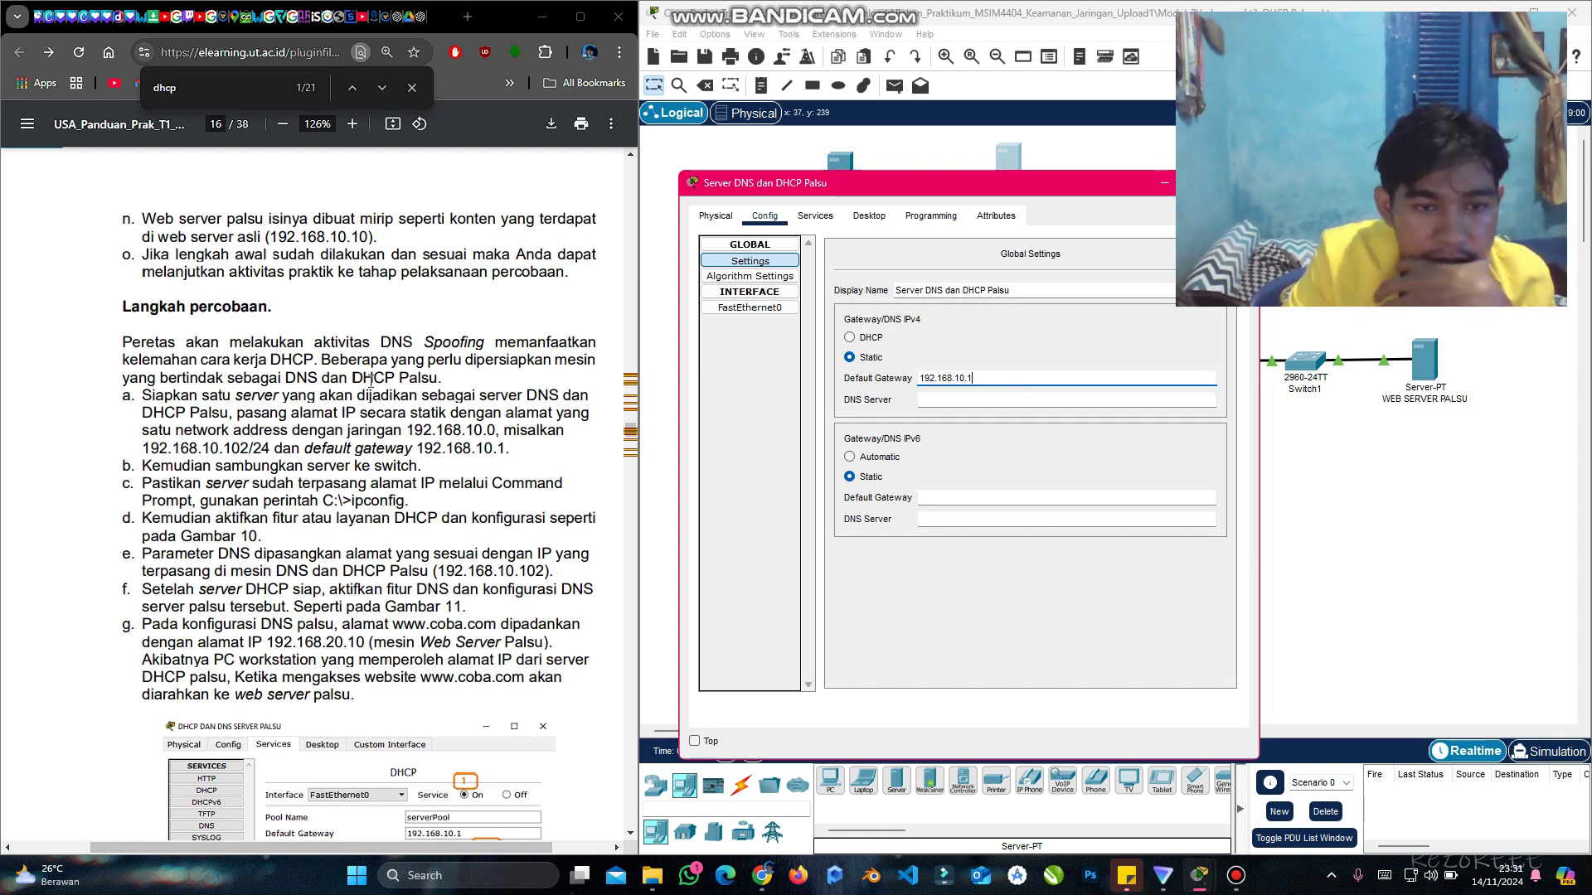
scroll(220, 490, down, 1)
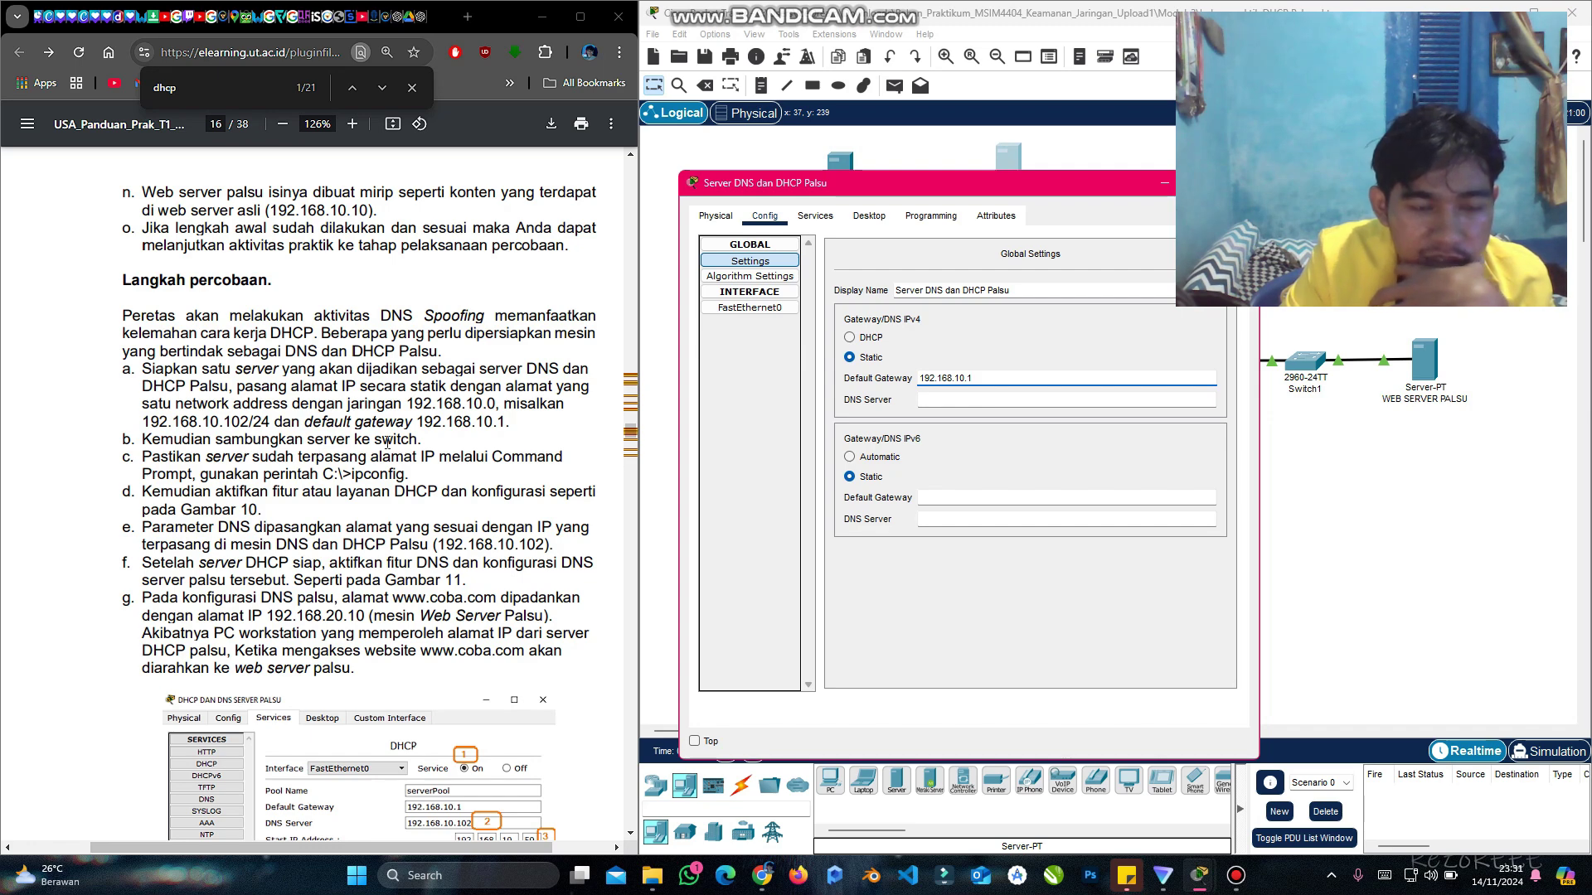
click(1239, 182)
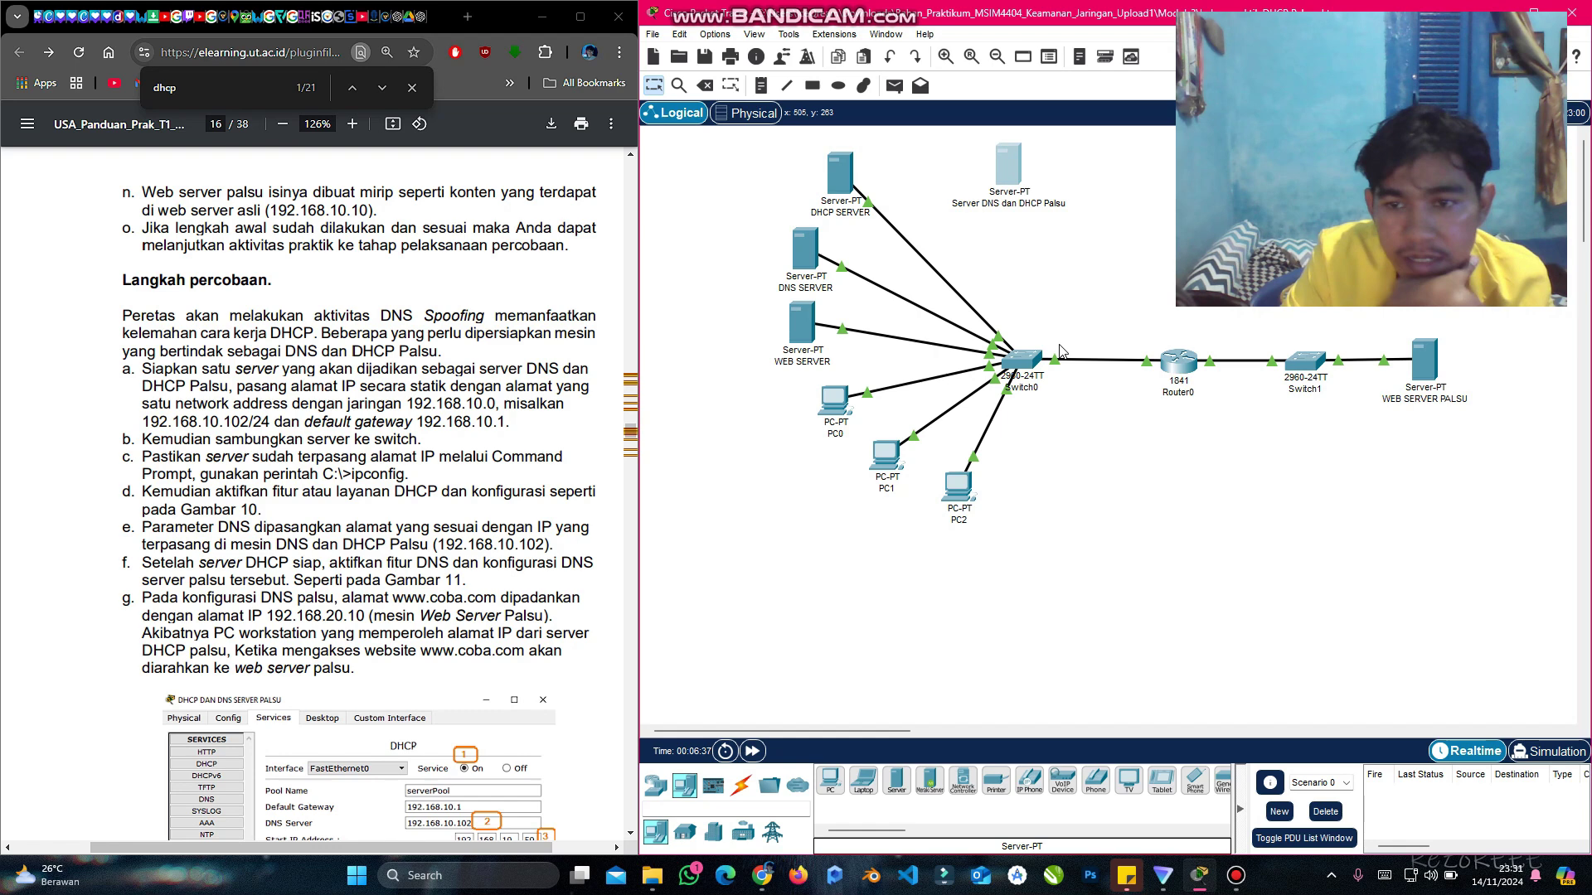
Step: Connect Server DNS dan DHCP Palsu to Switch0 with an automatically chosen cable type
click(748, 794)
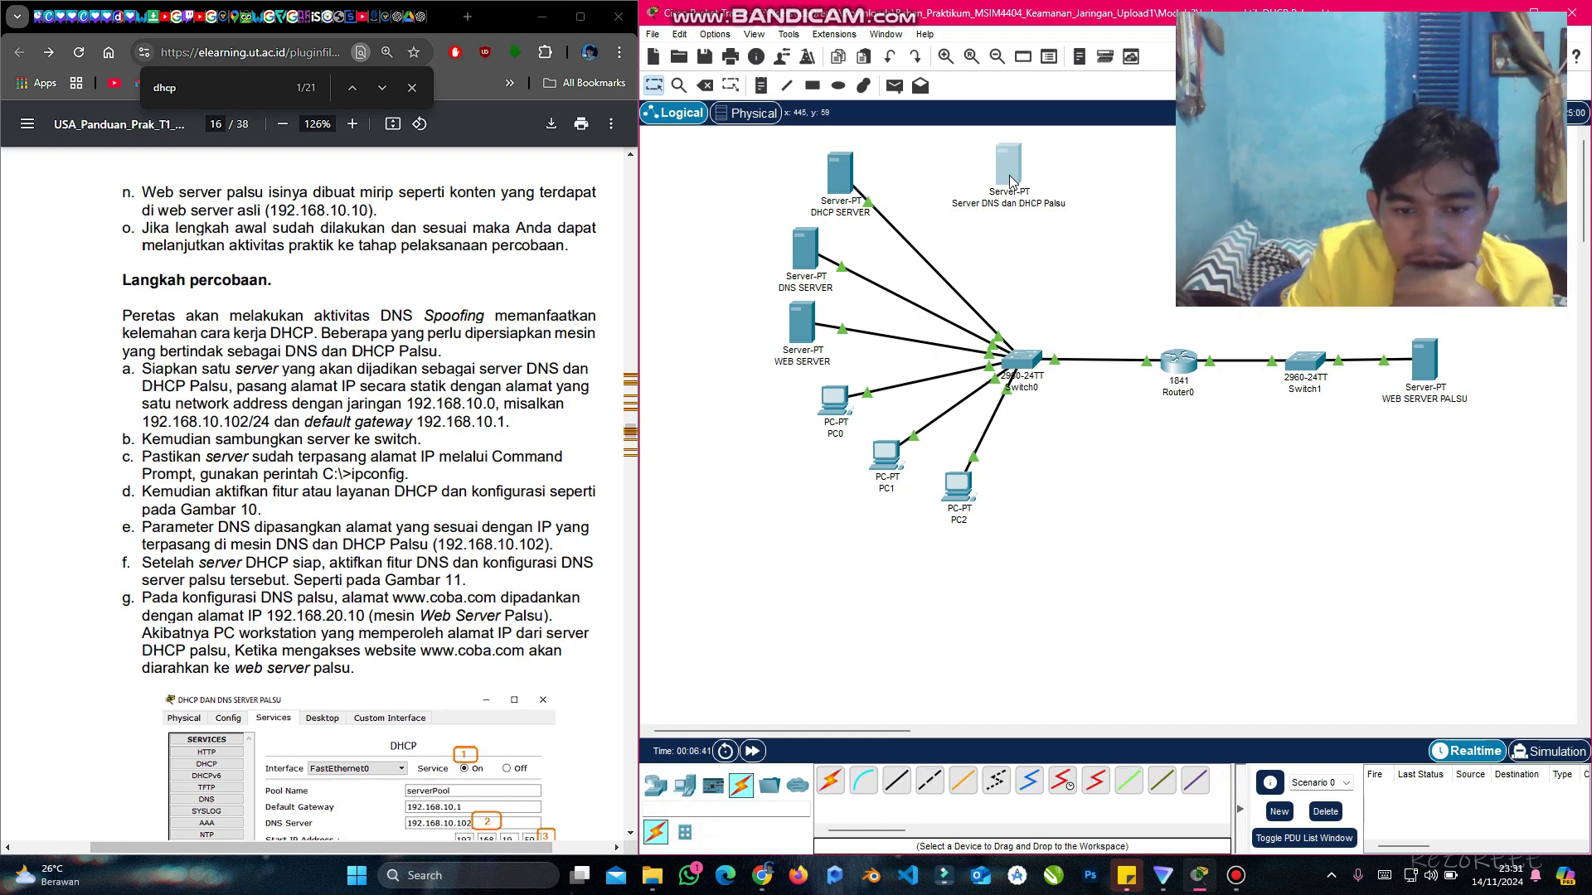
click(1010, 181)
click(1107, 193)
click(830, 781)
click(1025, 176)
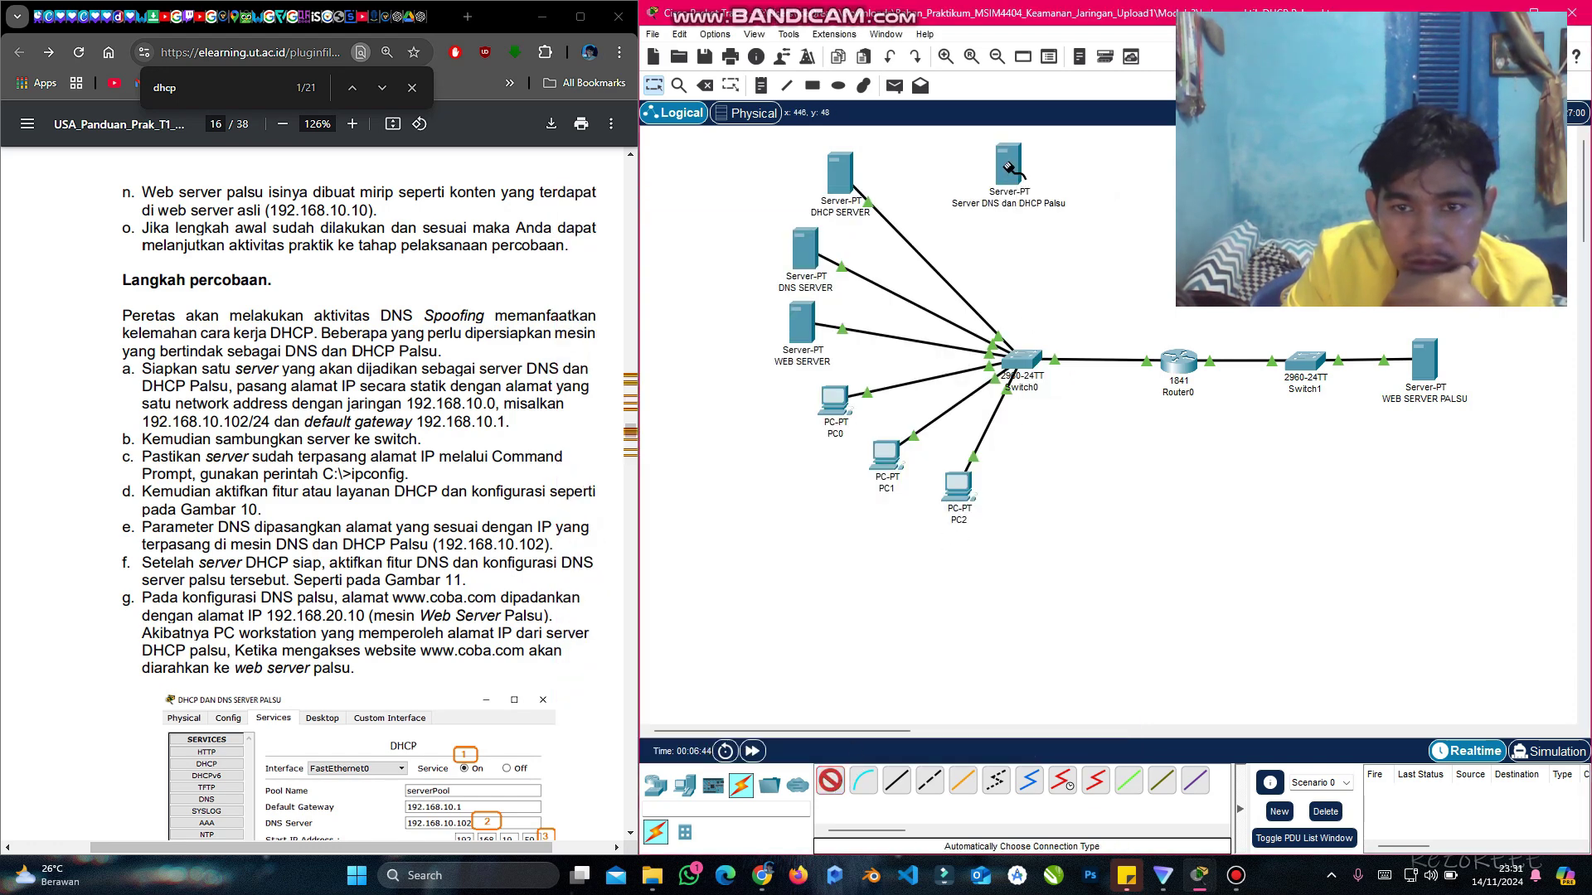
click(1030, 364)
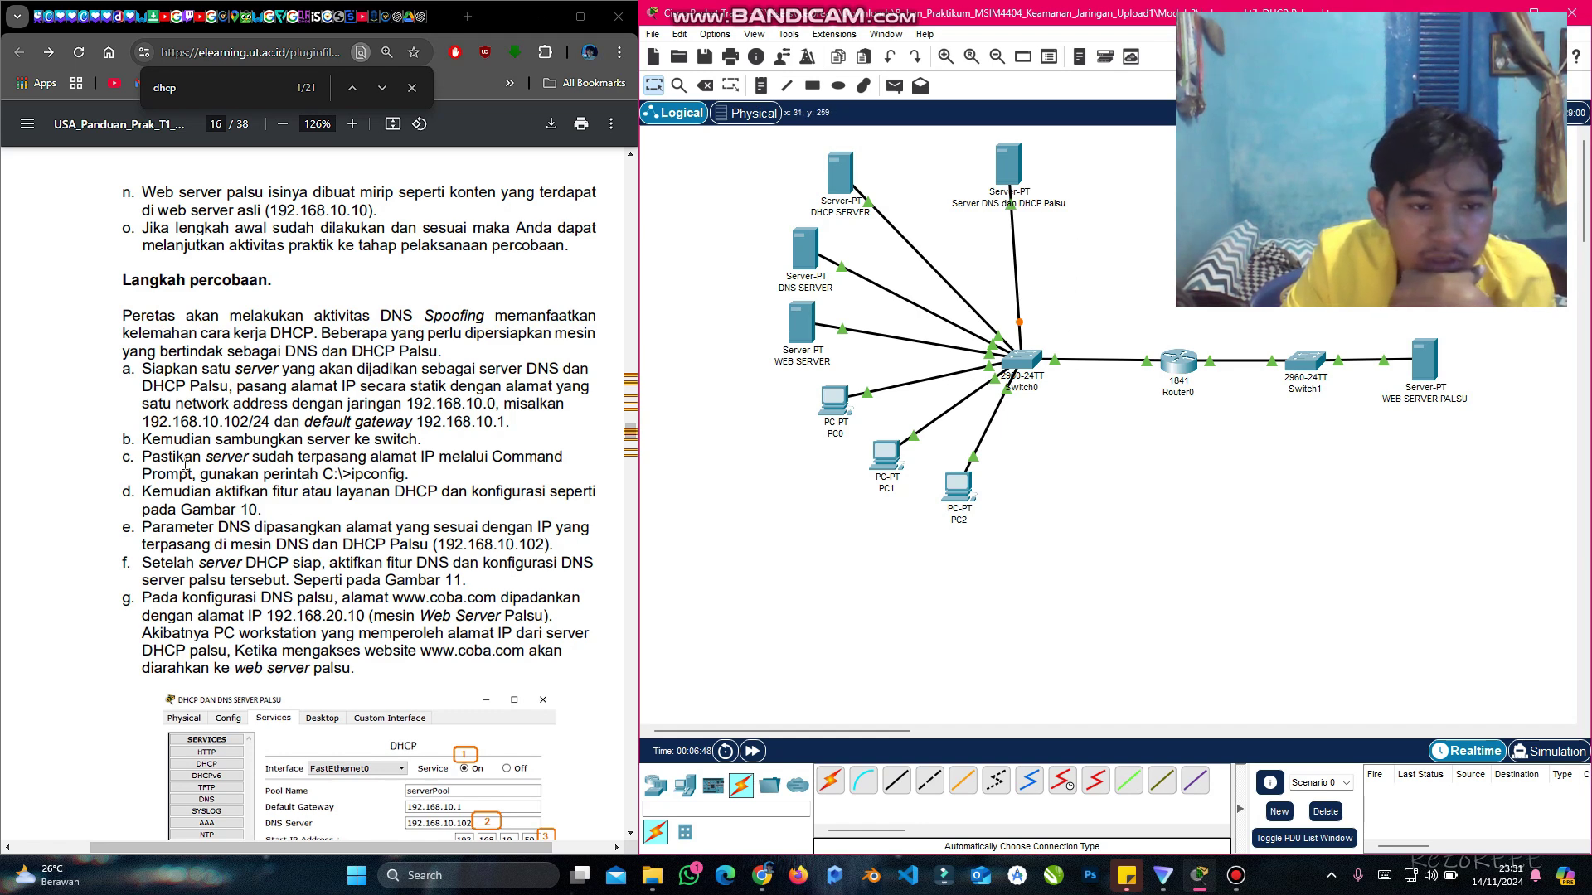
Step: Check the fake server's IP settings by running ipconfig in its Command Prompt, and close the server window
drag(253, 458, 410, 477)
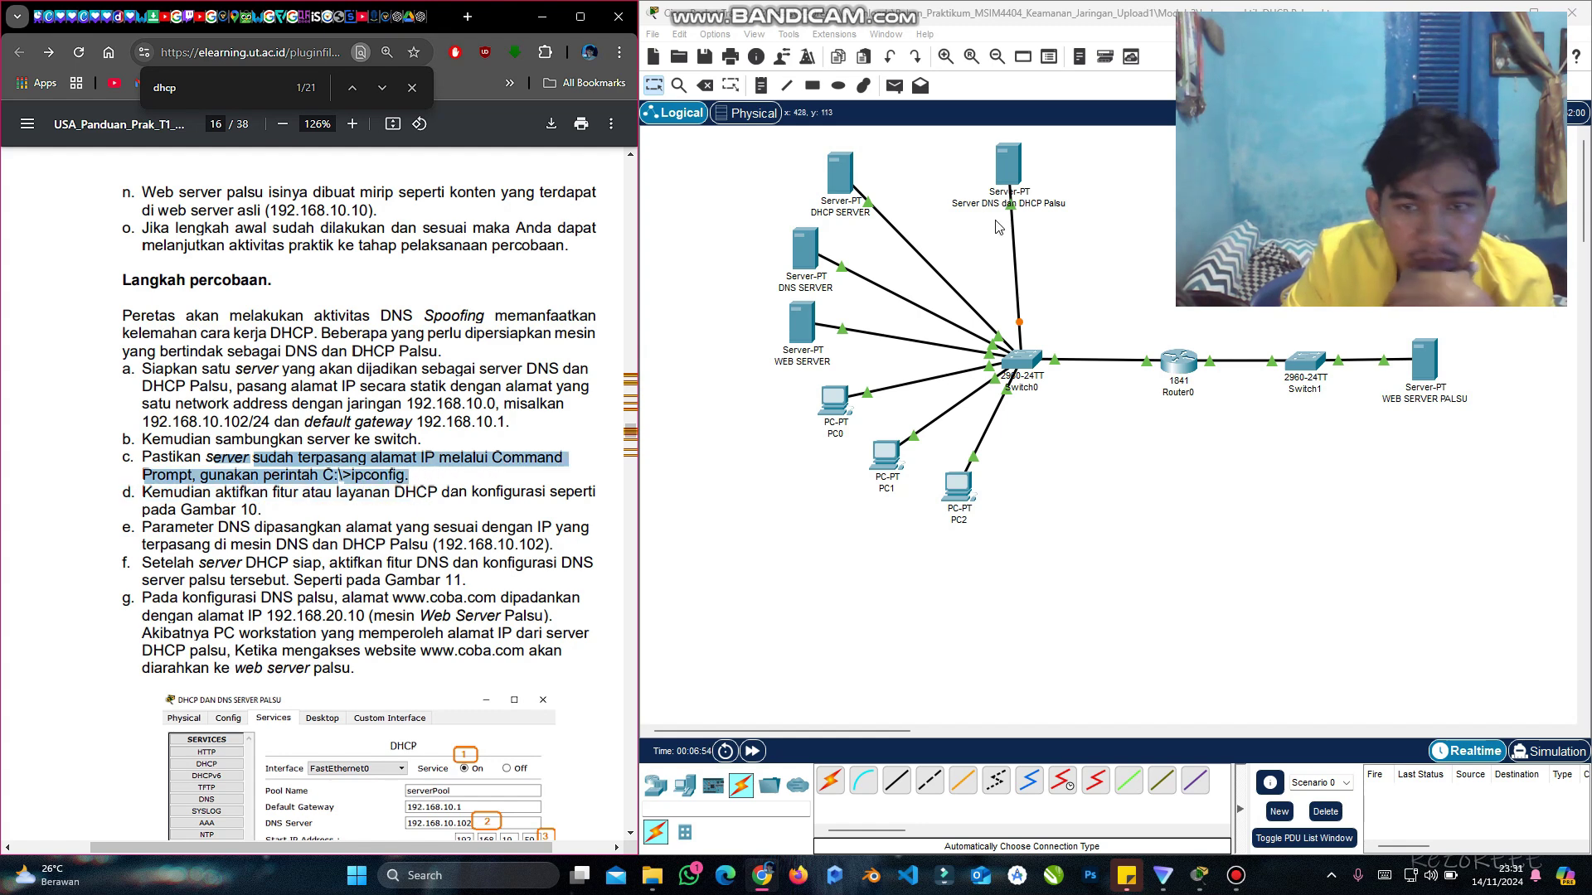
click(1011, 174)
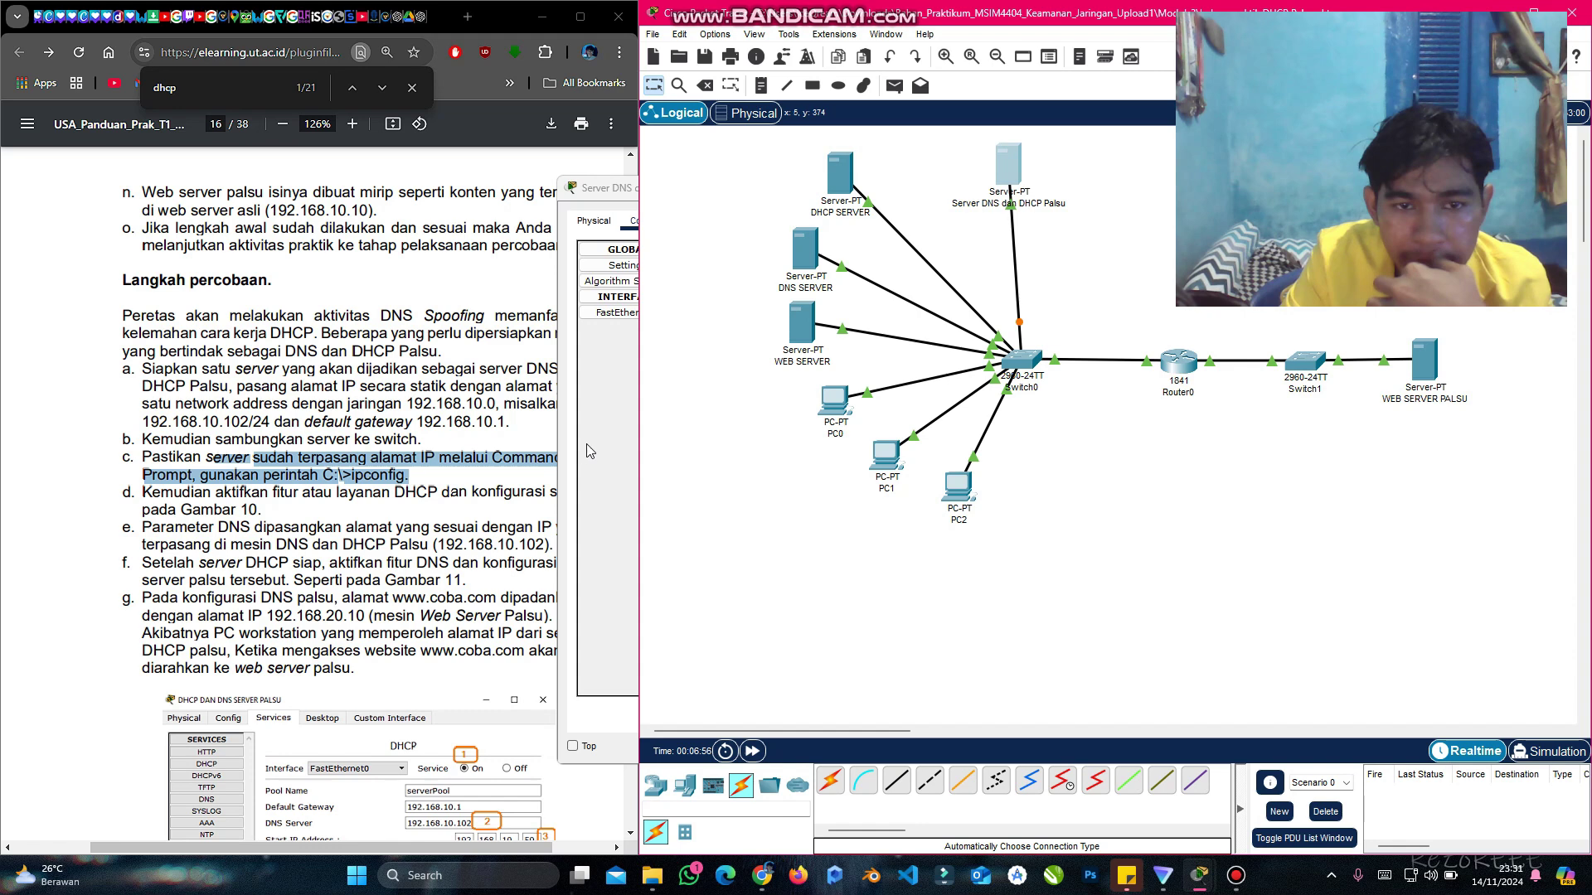
click(747, 221)
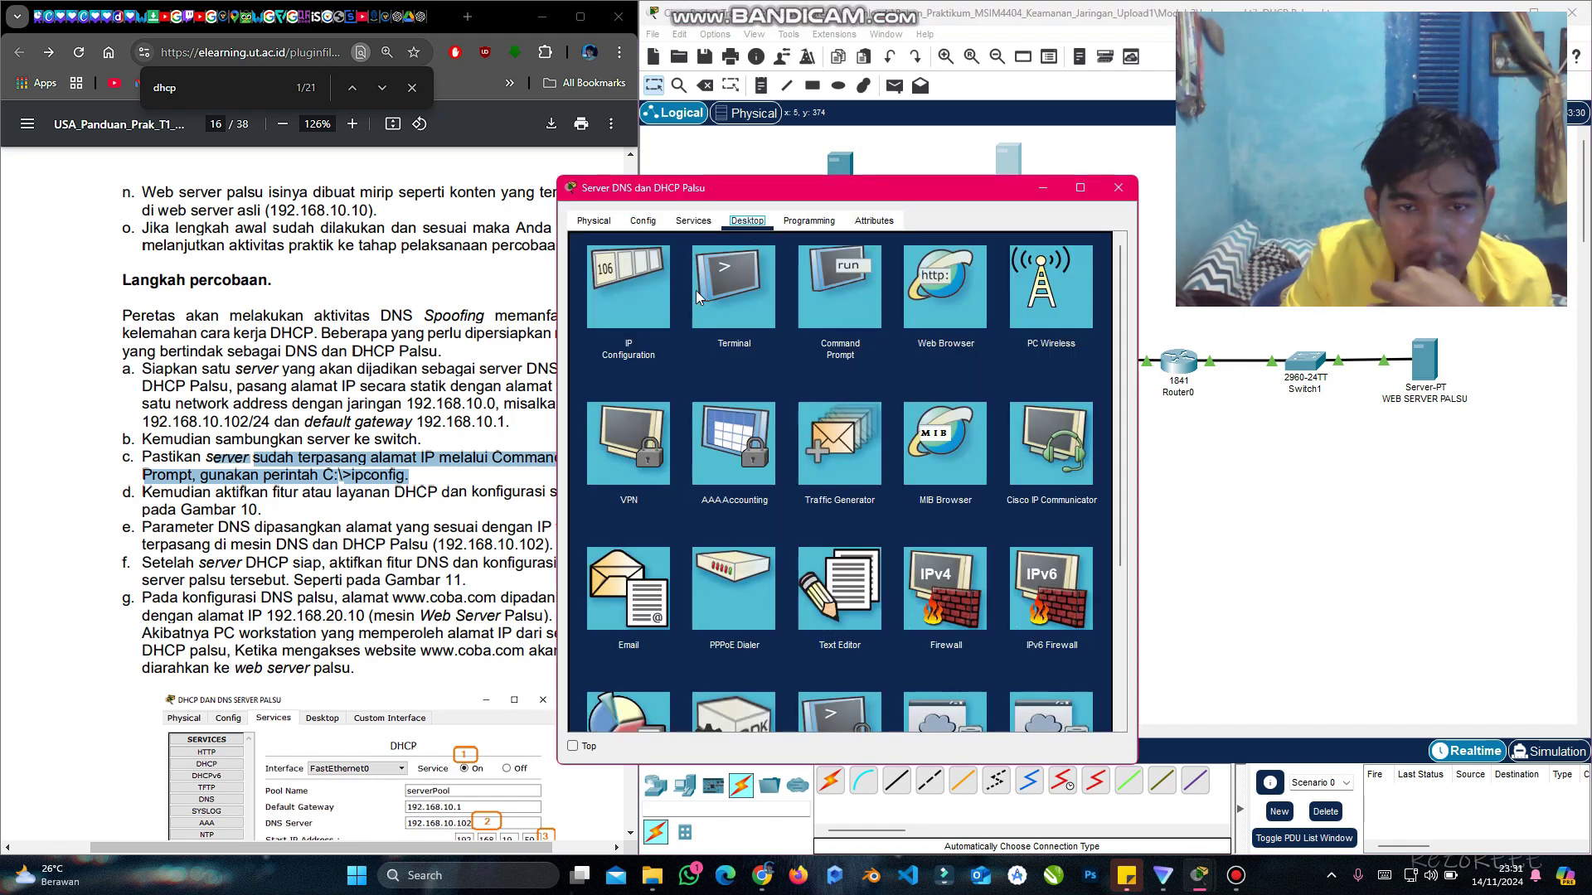
click(858, 315)
text(ipconfig)
key(Return)
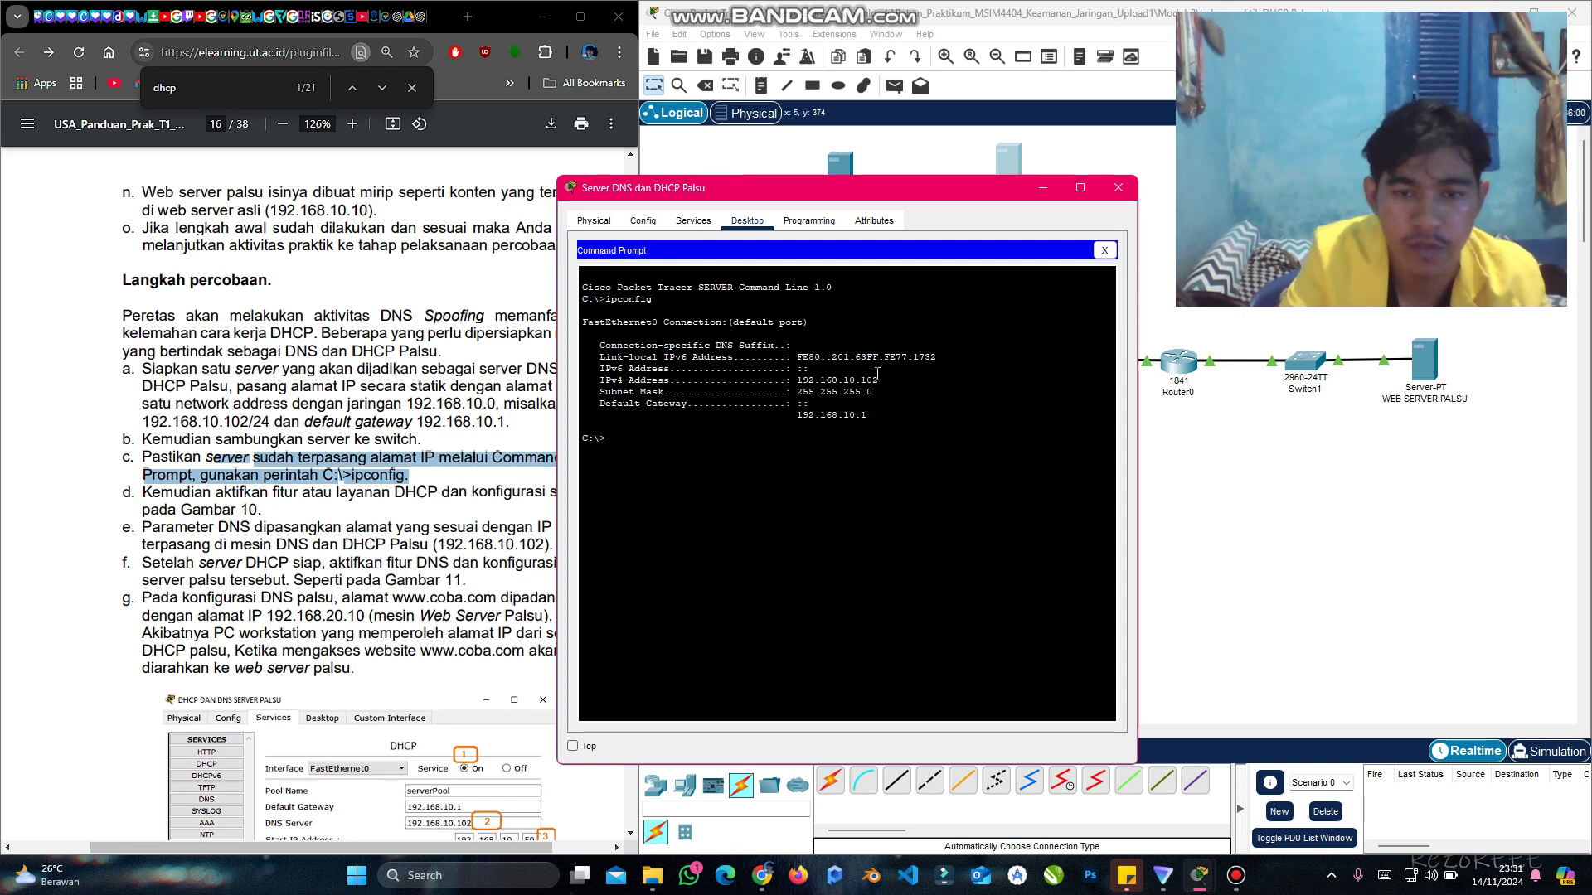
drag(878, 380, 792, 418)
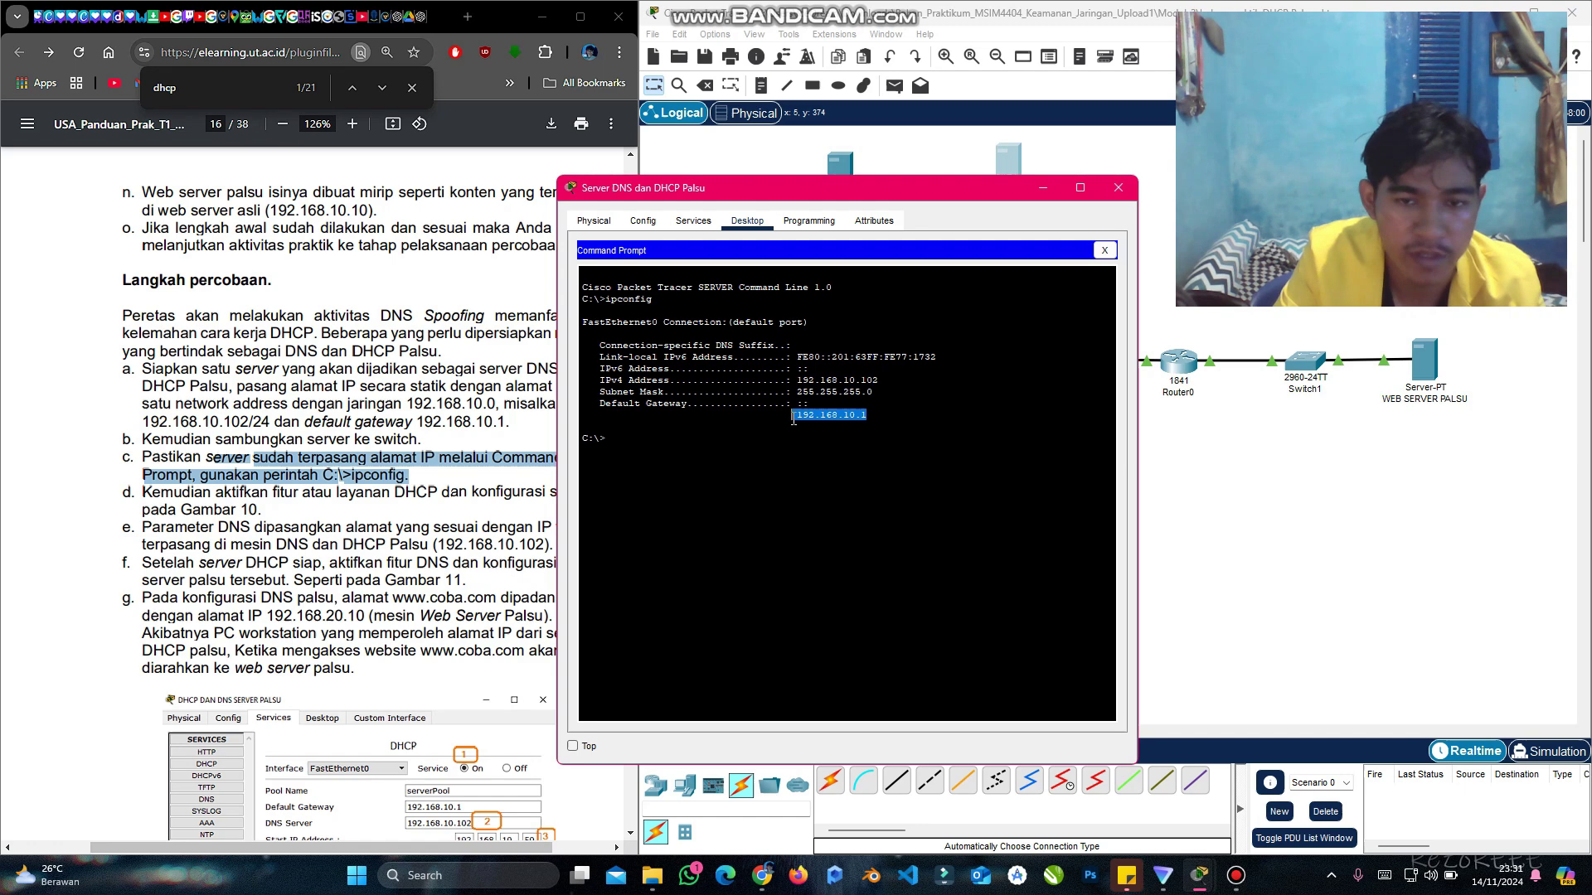
click(1104, 250)
click(1118, 188)
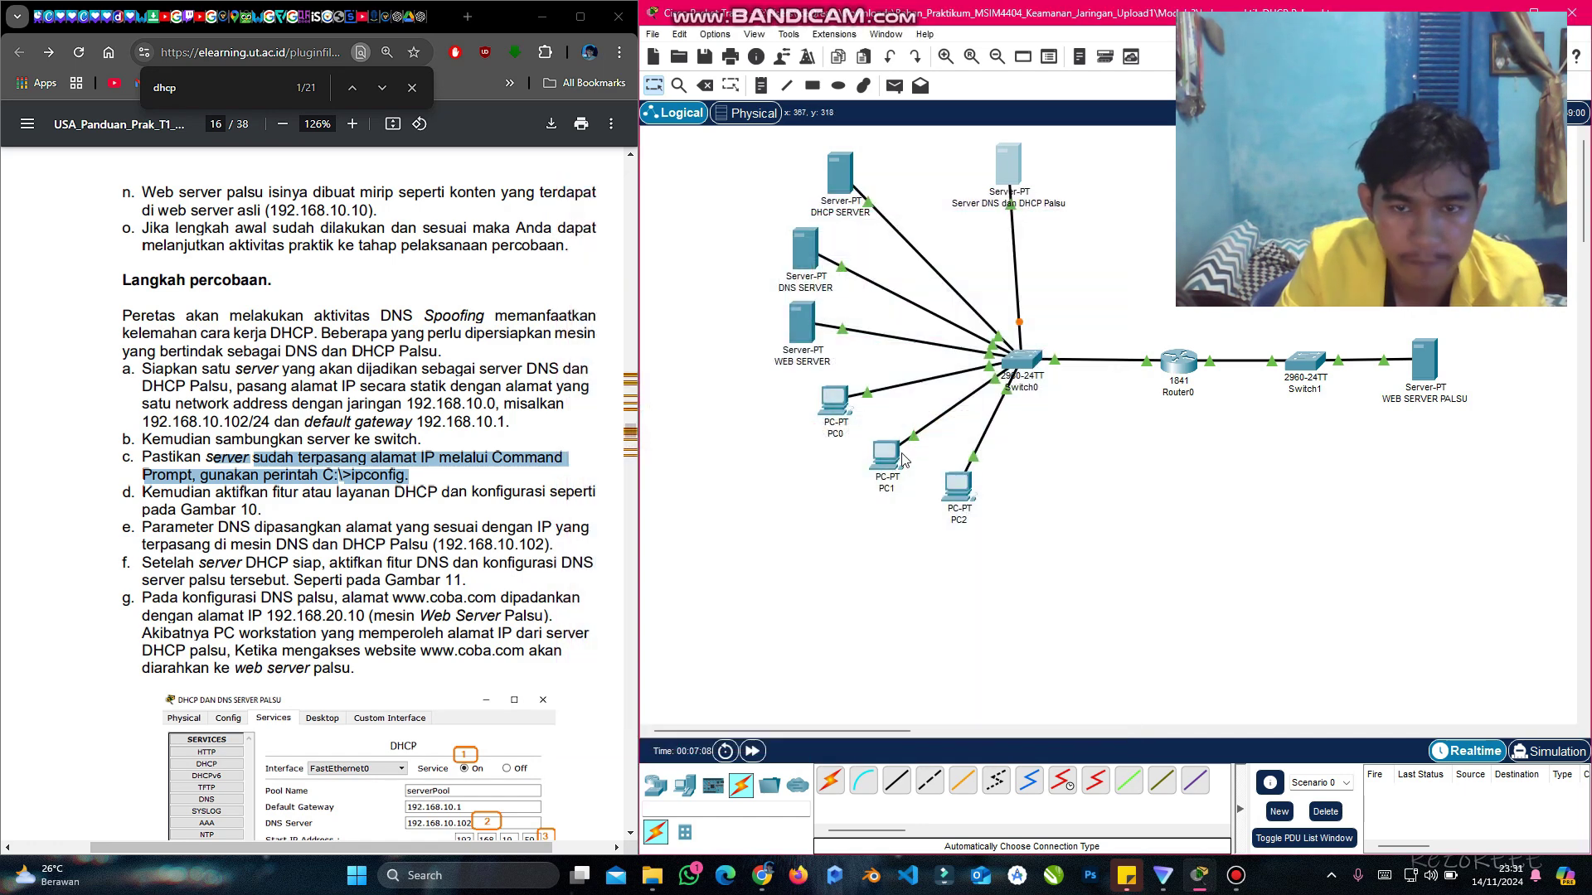
Step: Enable the DHCP service on Server DNS dan DHCP Palsu, following Gambar 10 in the guide
scroll(472, 533, down, 1)
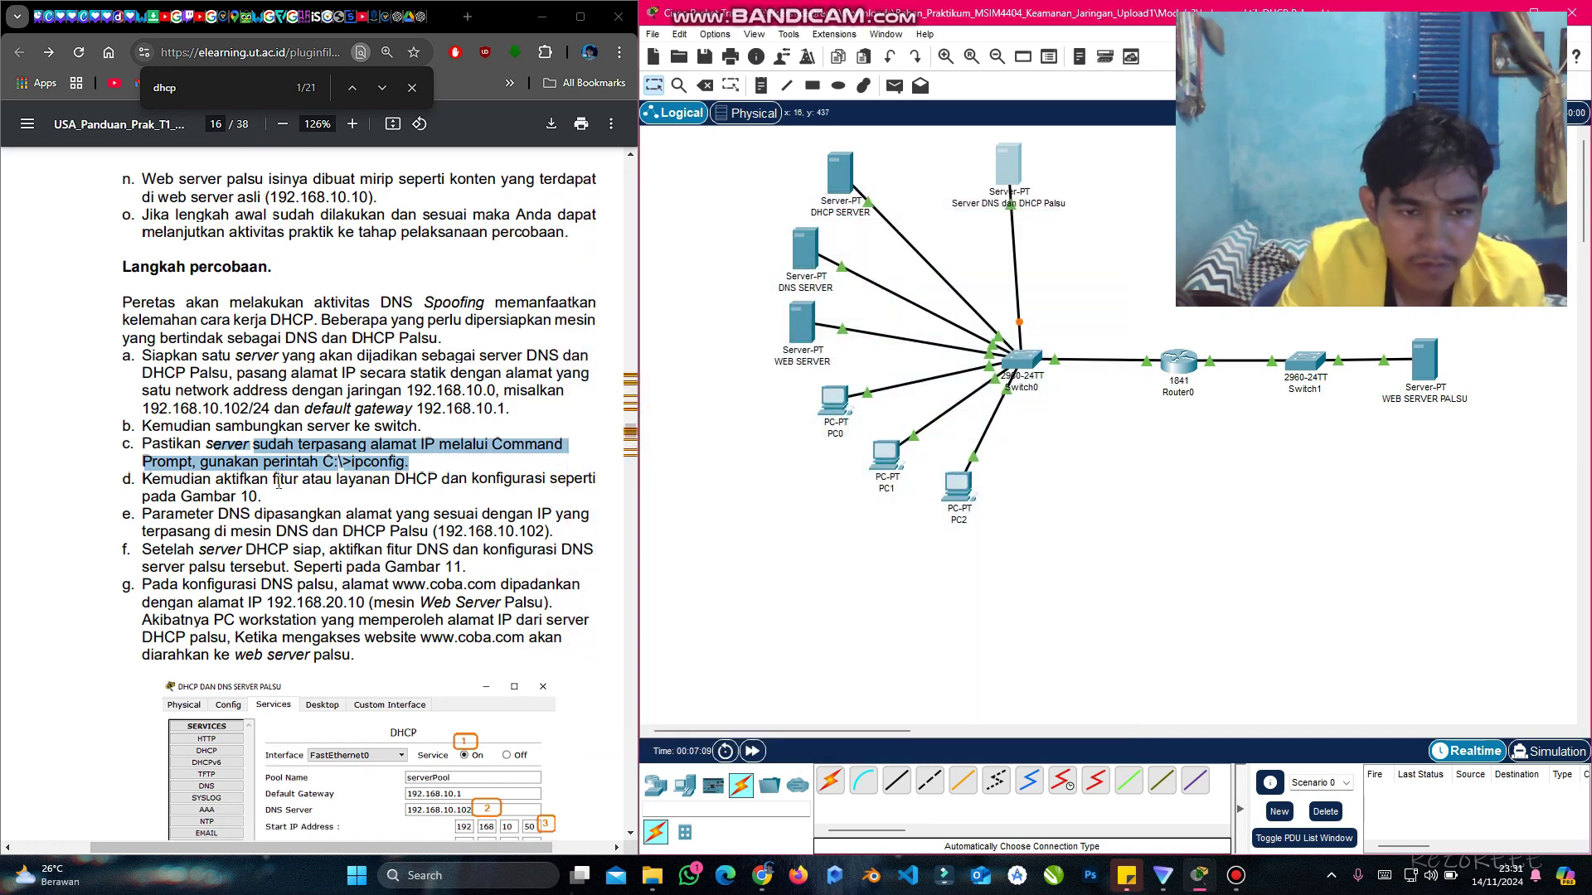
click(279, 481)
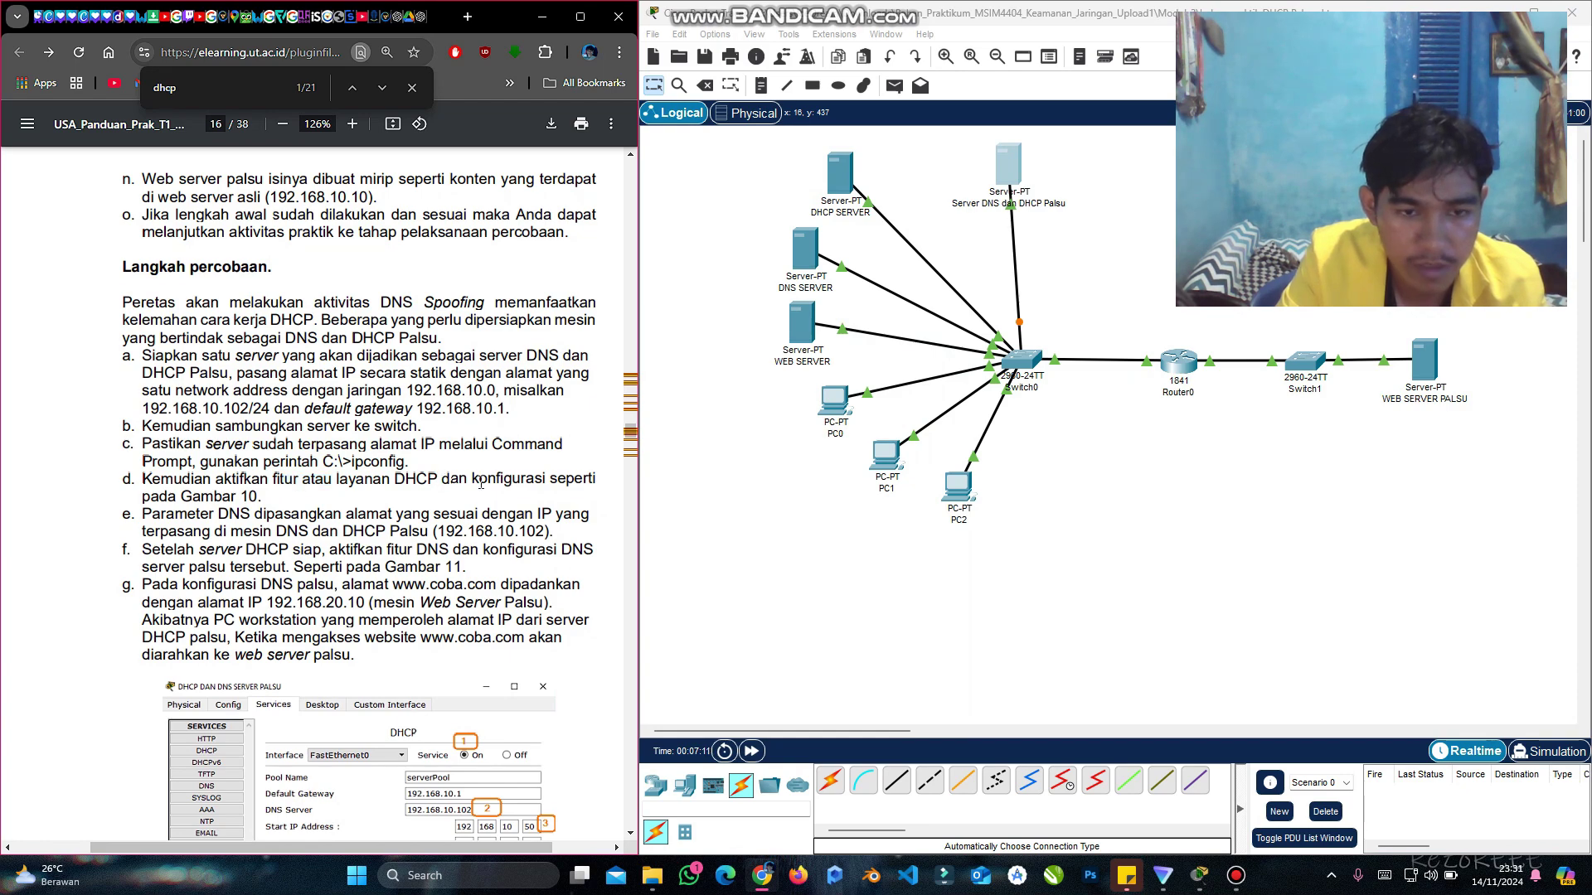
scroll(218, 494, down, 3)
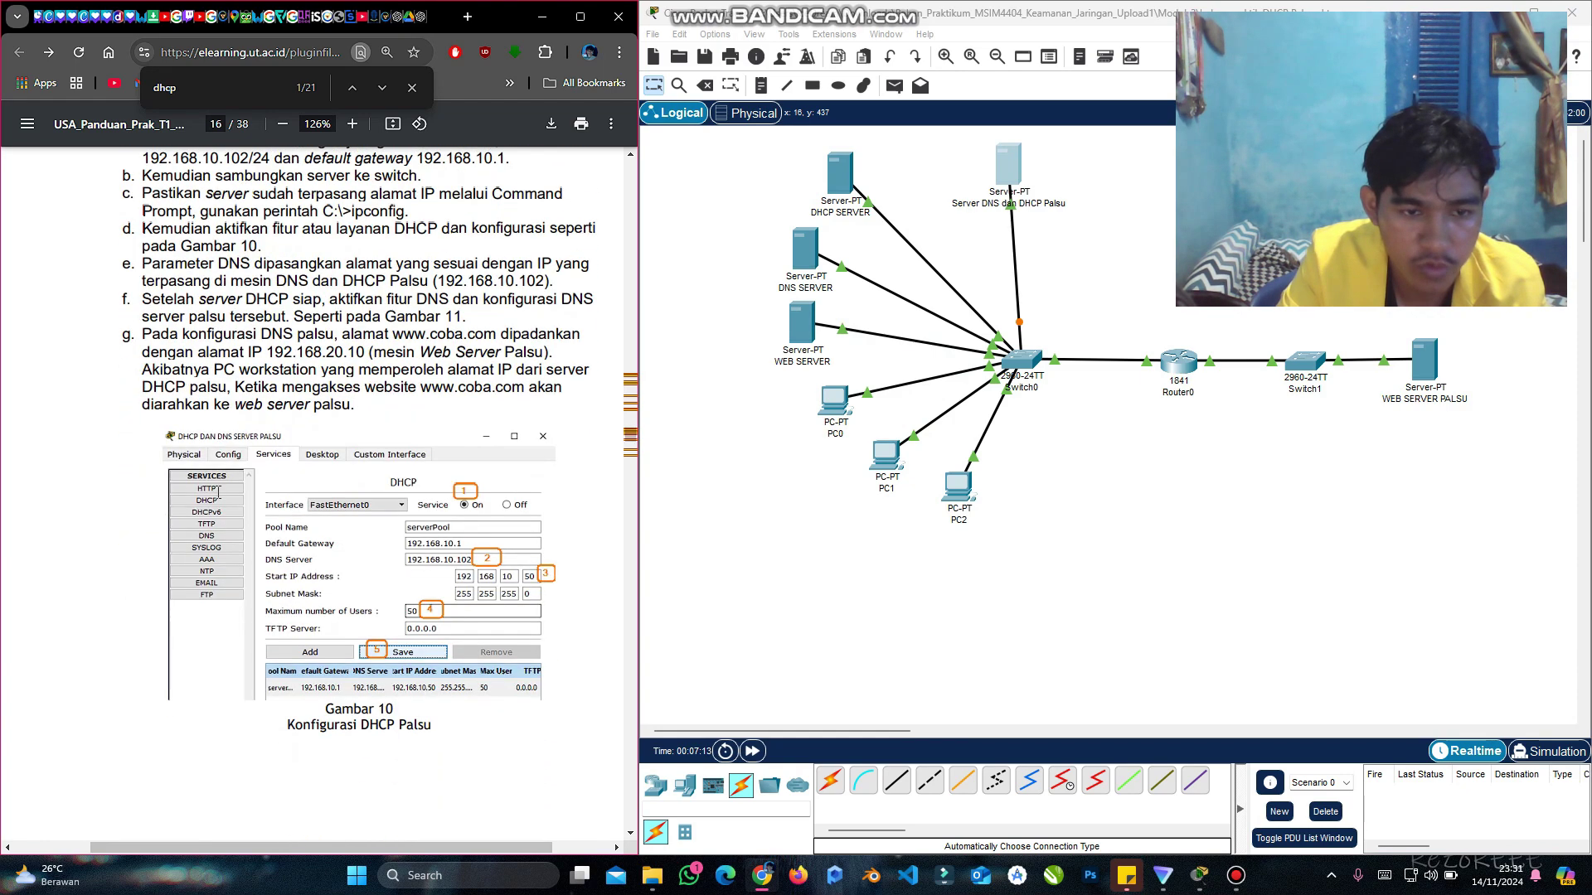
scroll(218, 494, down, 1)
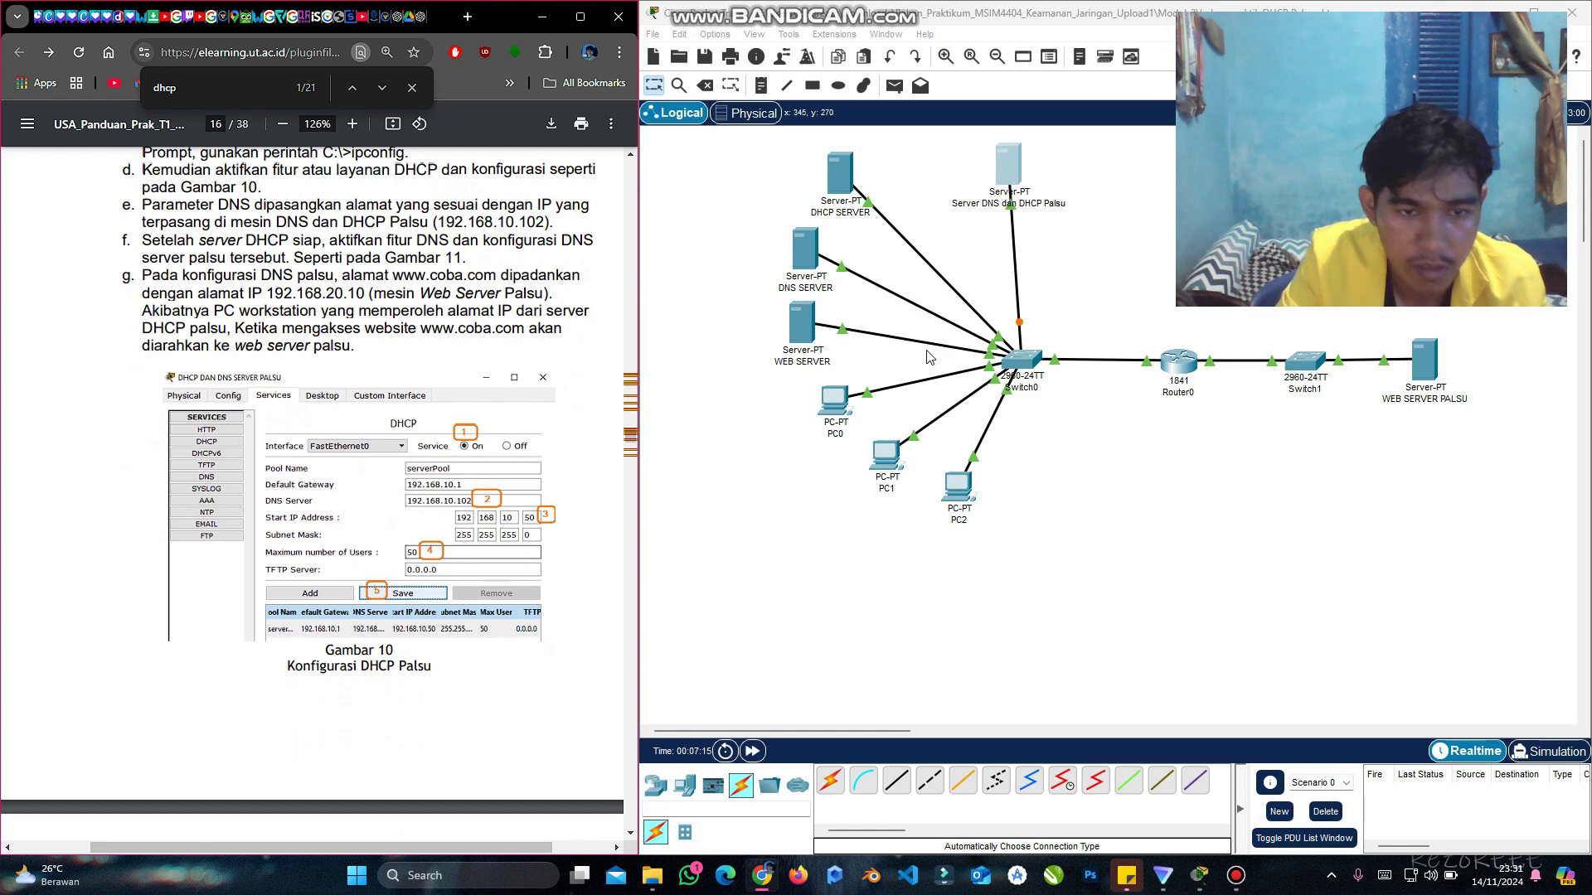
click(1013, 180)
click(1013, 179)
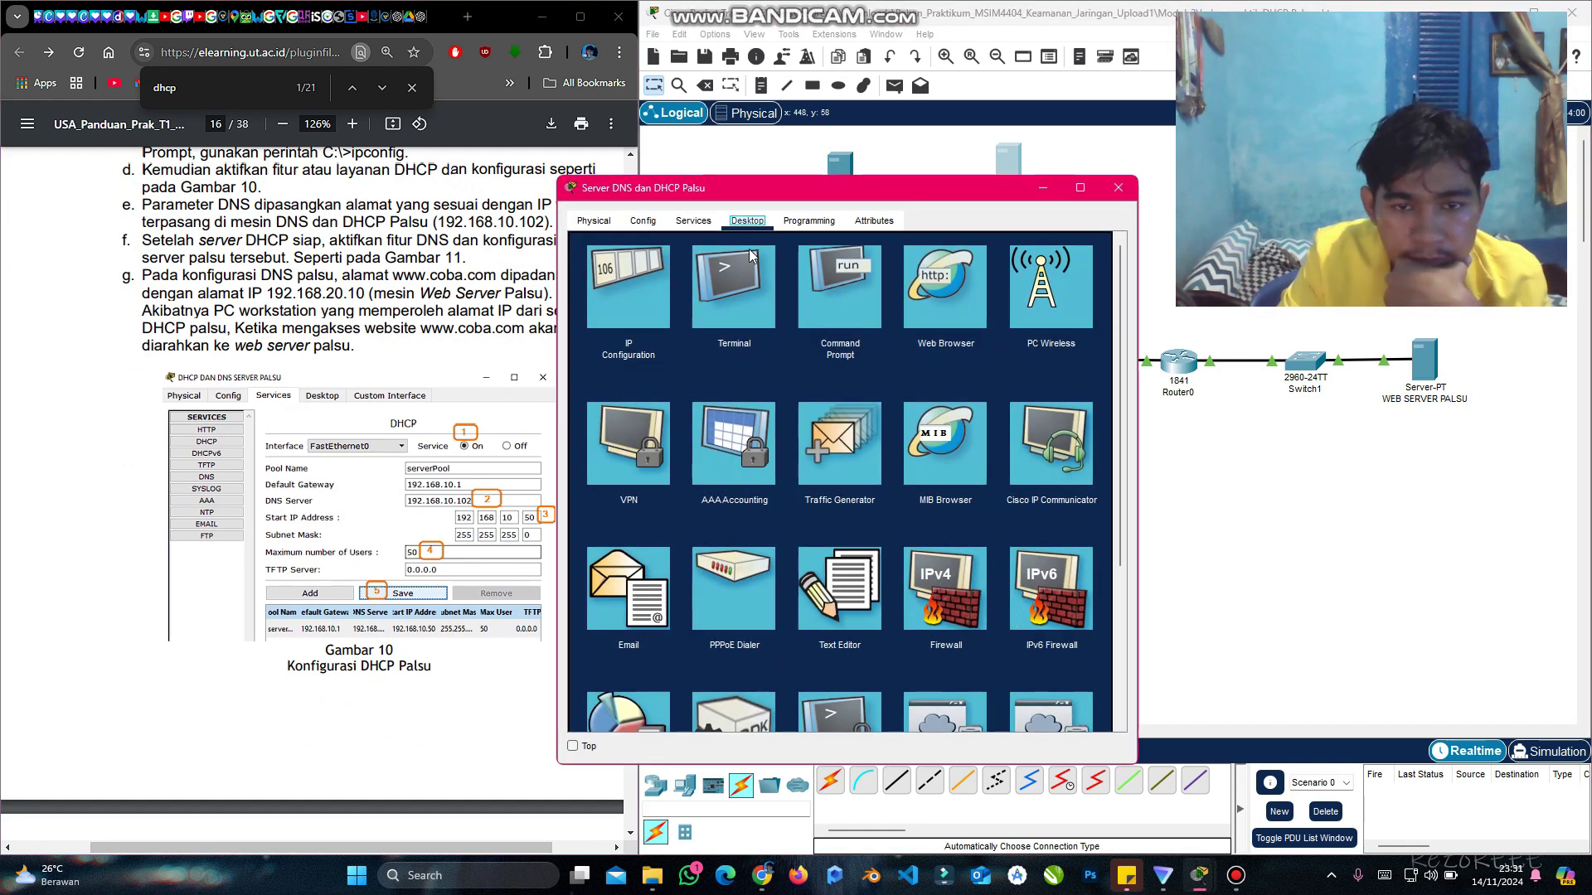
click(681, 222)
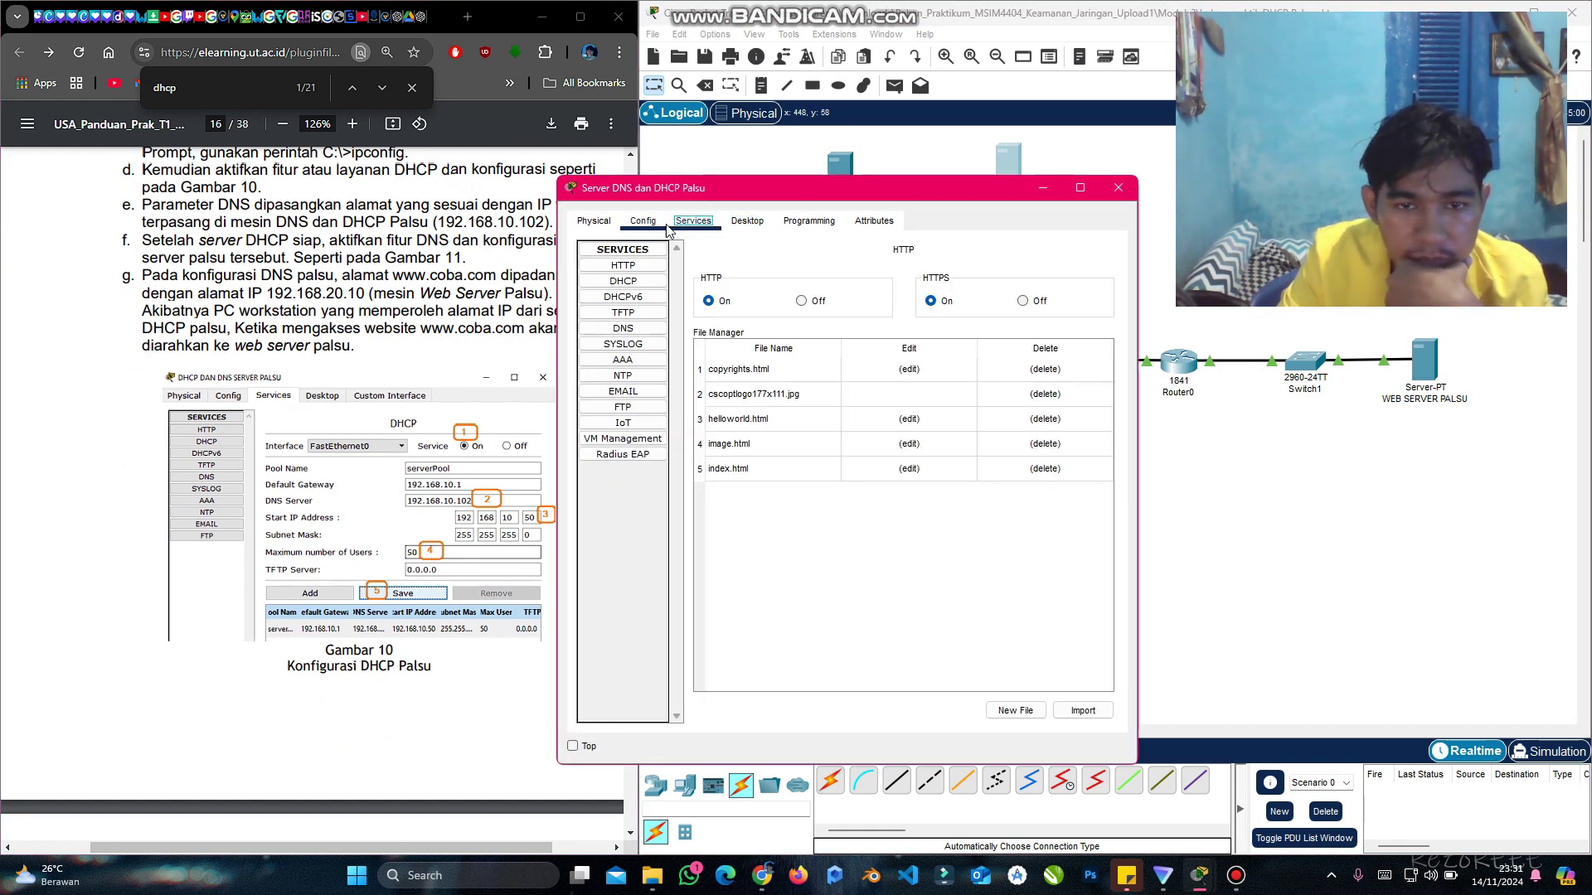
click(645, 282)
click(962, 281)
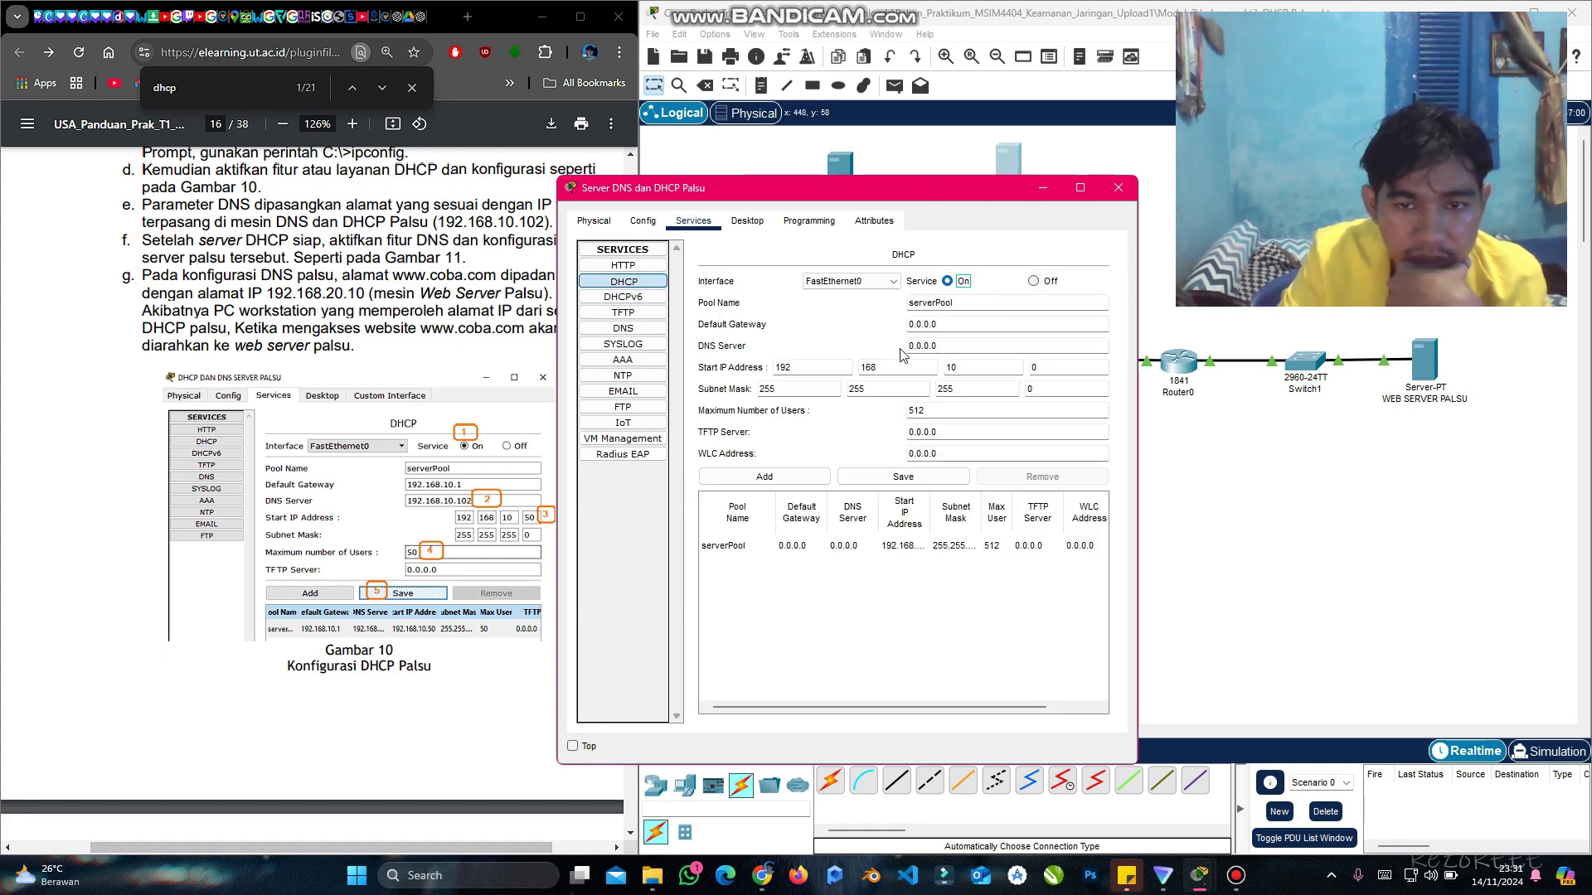
Step: Set the DHCP serverPool's default gateway to 192.168.10.1 and its DNS server to 192.168.10.102
double_click(952, 324)
text(1921)
key(BackSpace)
text(.168.10)
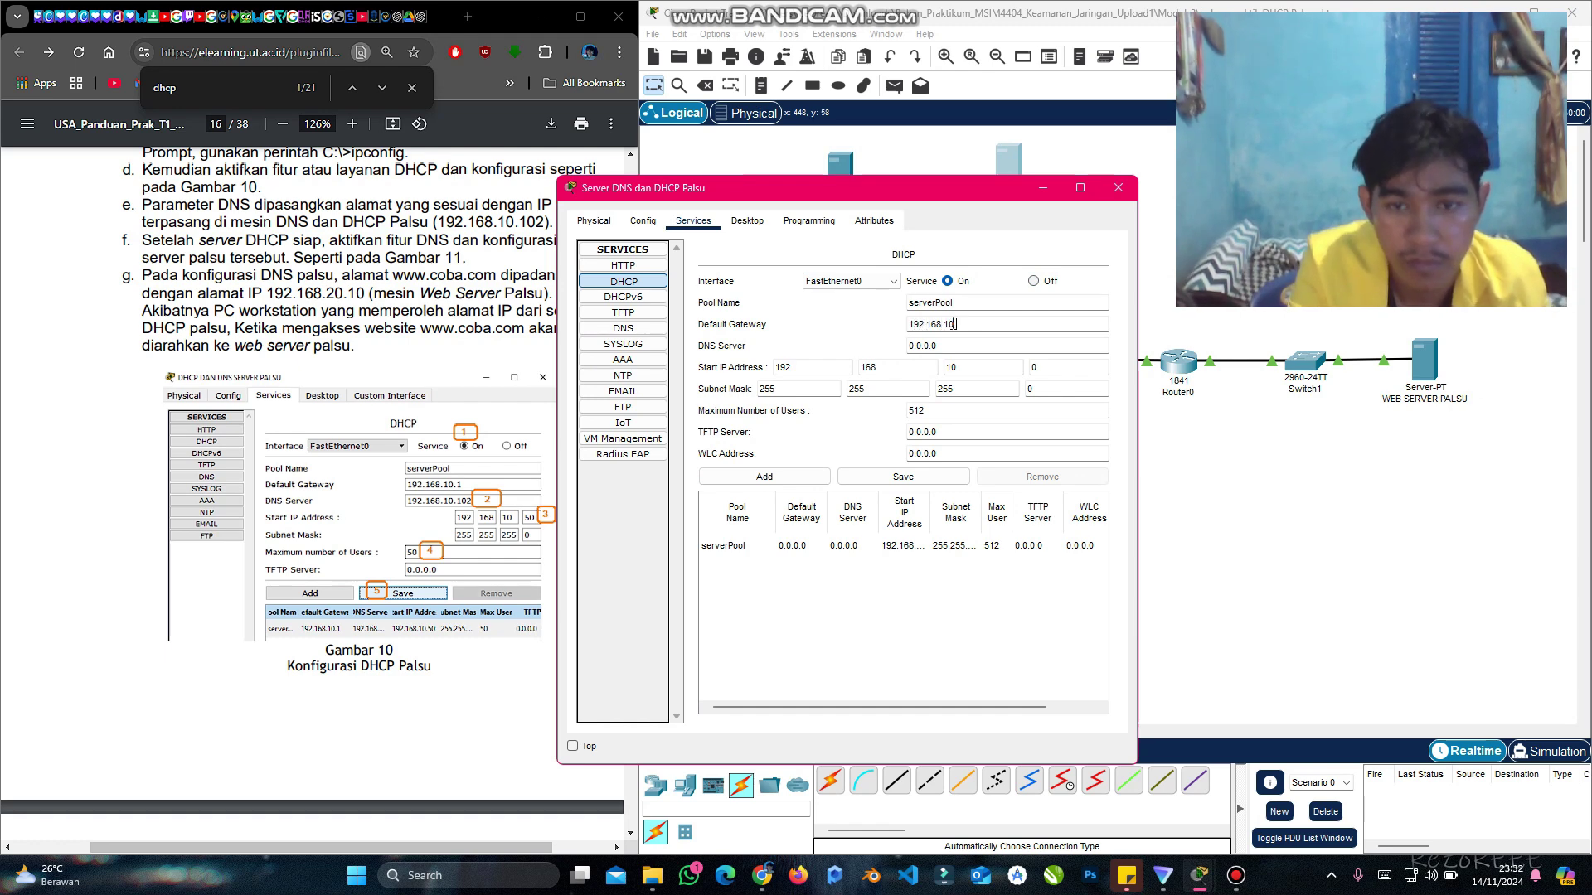
text(.1)
click(975, 345)
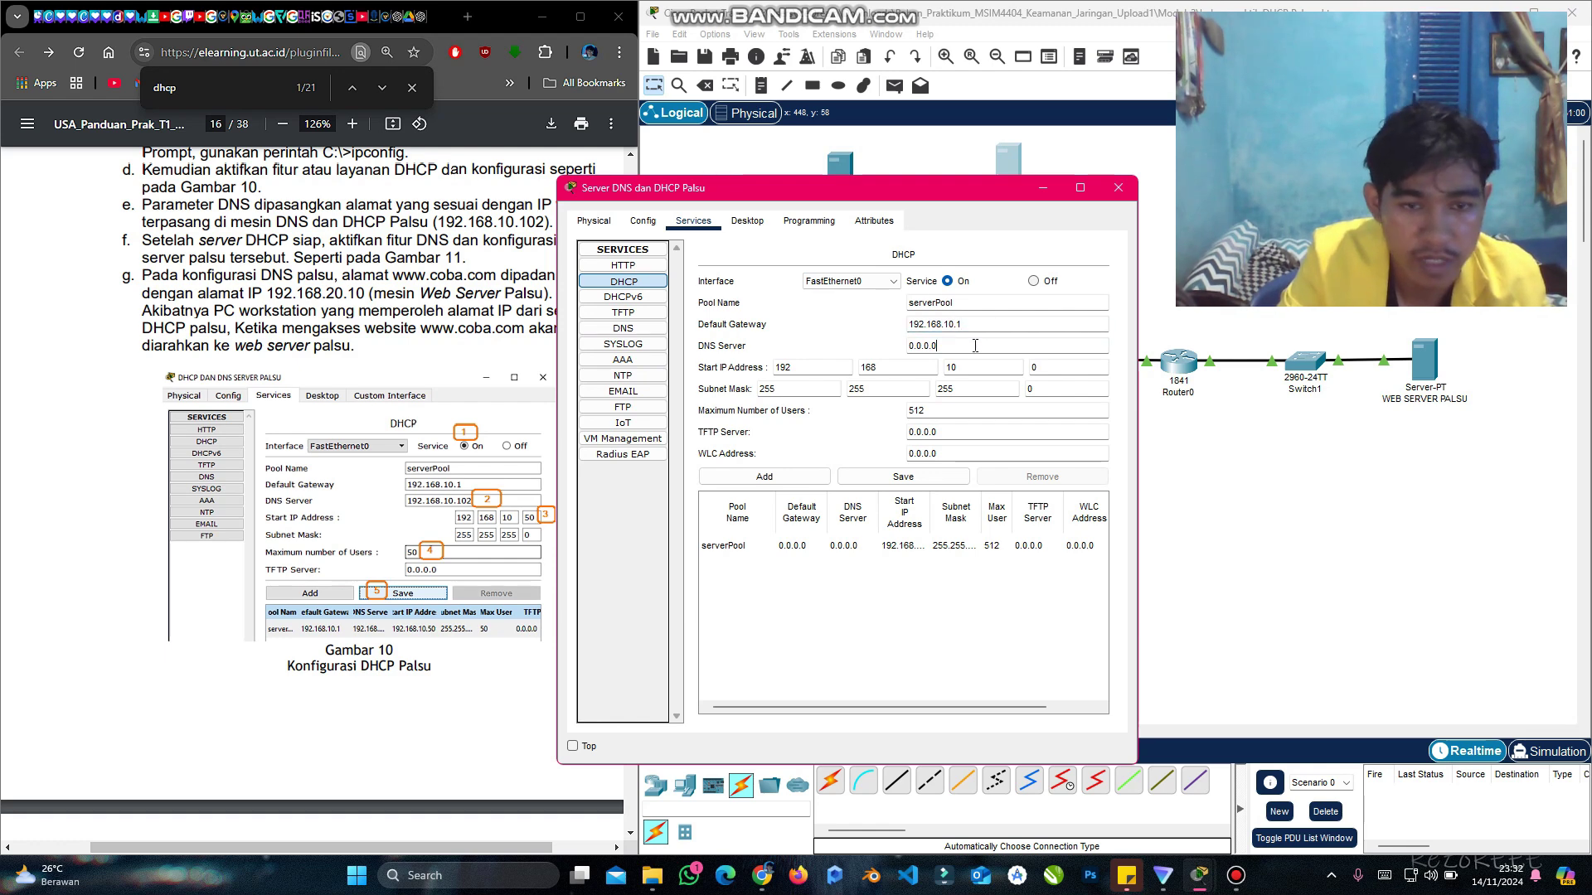
key(ctrl+a)
text(192.)
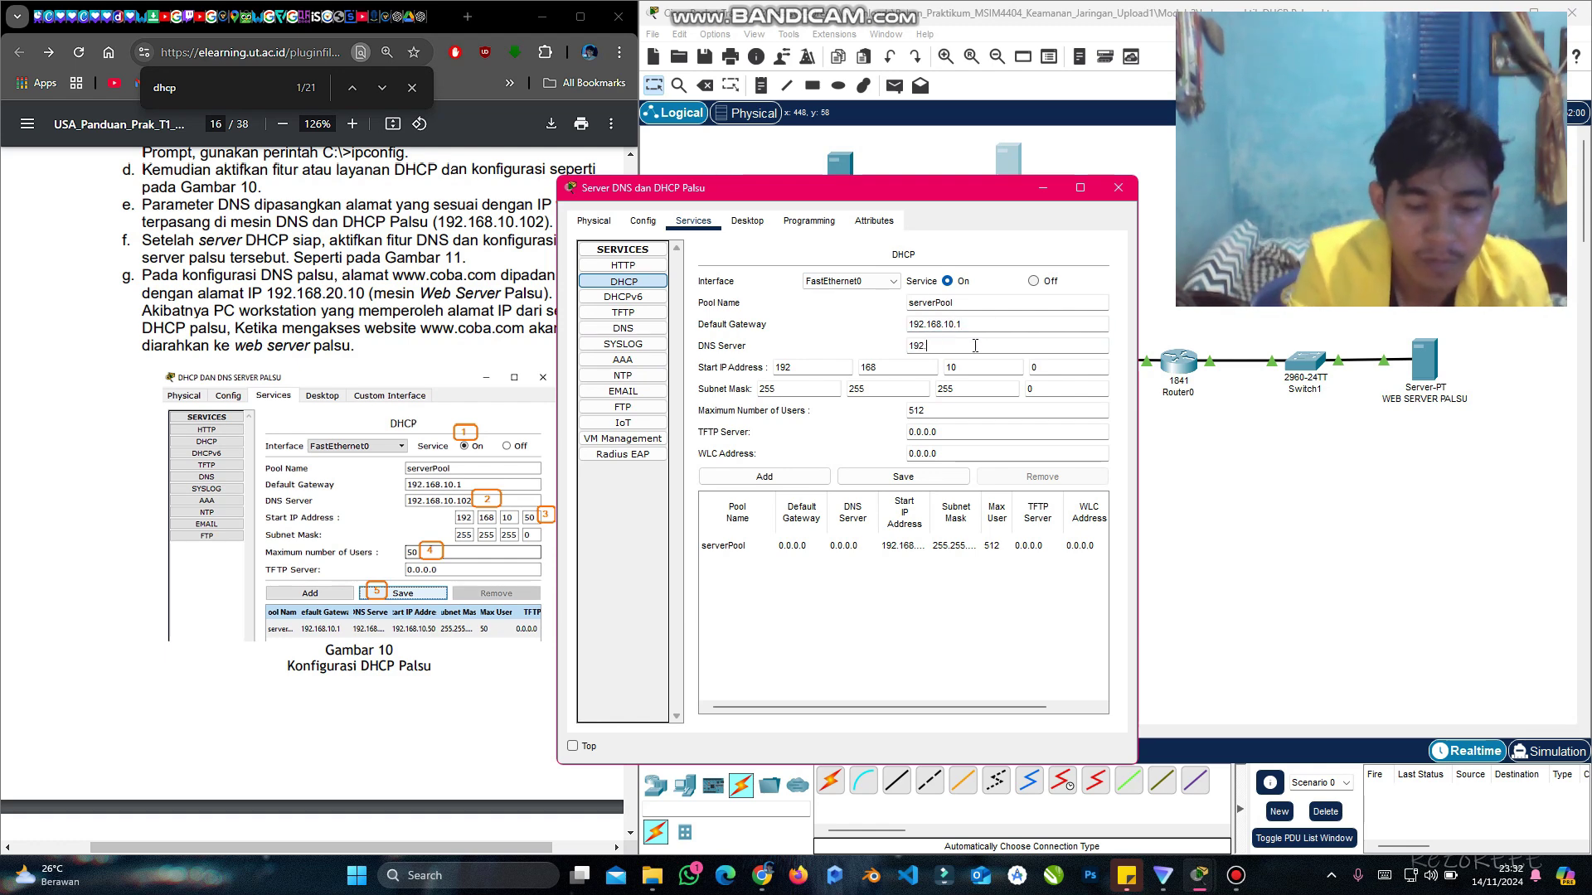
text(168.10.102)
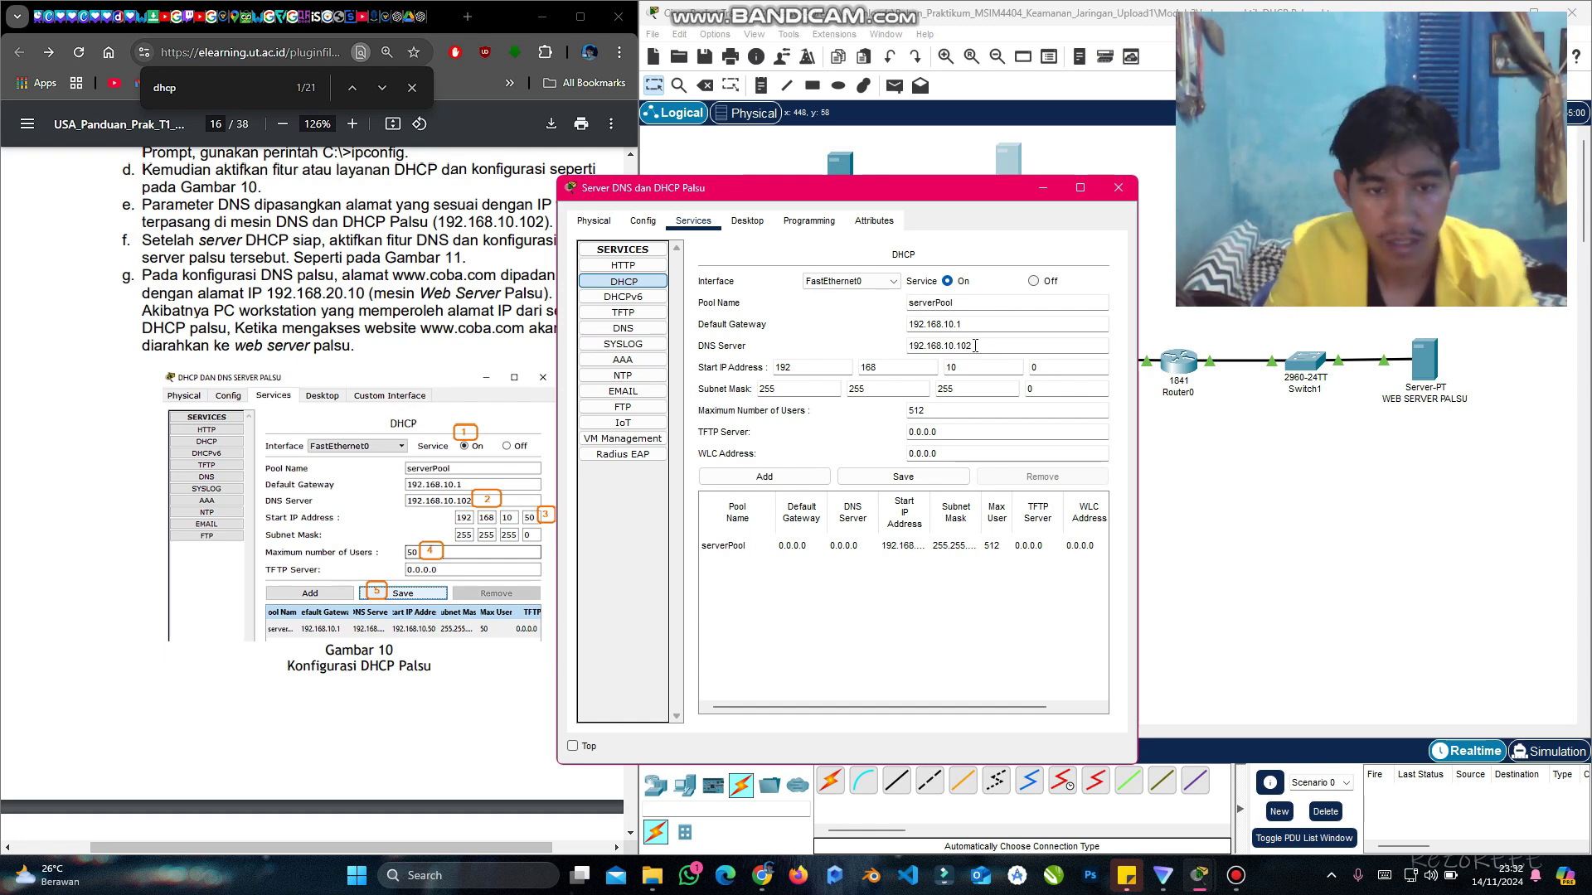
Step: Set the pool's start IP address to 192.168.10.50 and maximum number of users to 50, and save serverPool
click(1051, 365)
double_click(1062, 367)
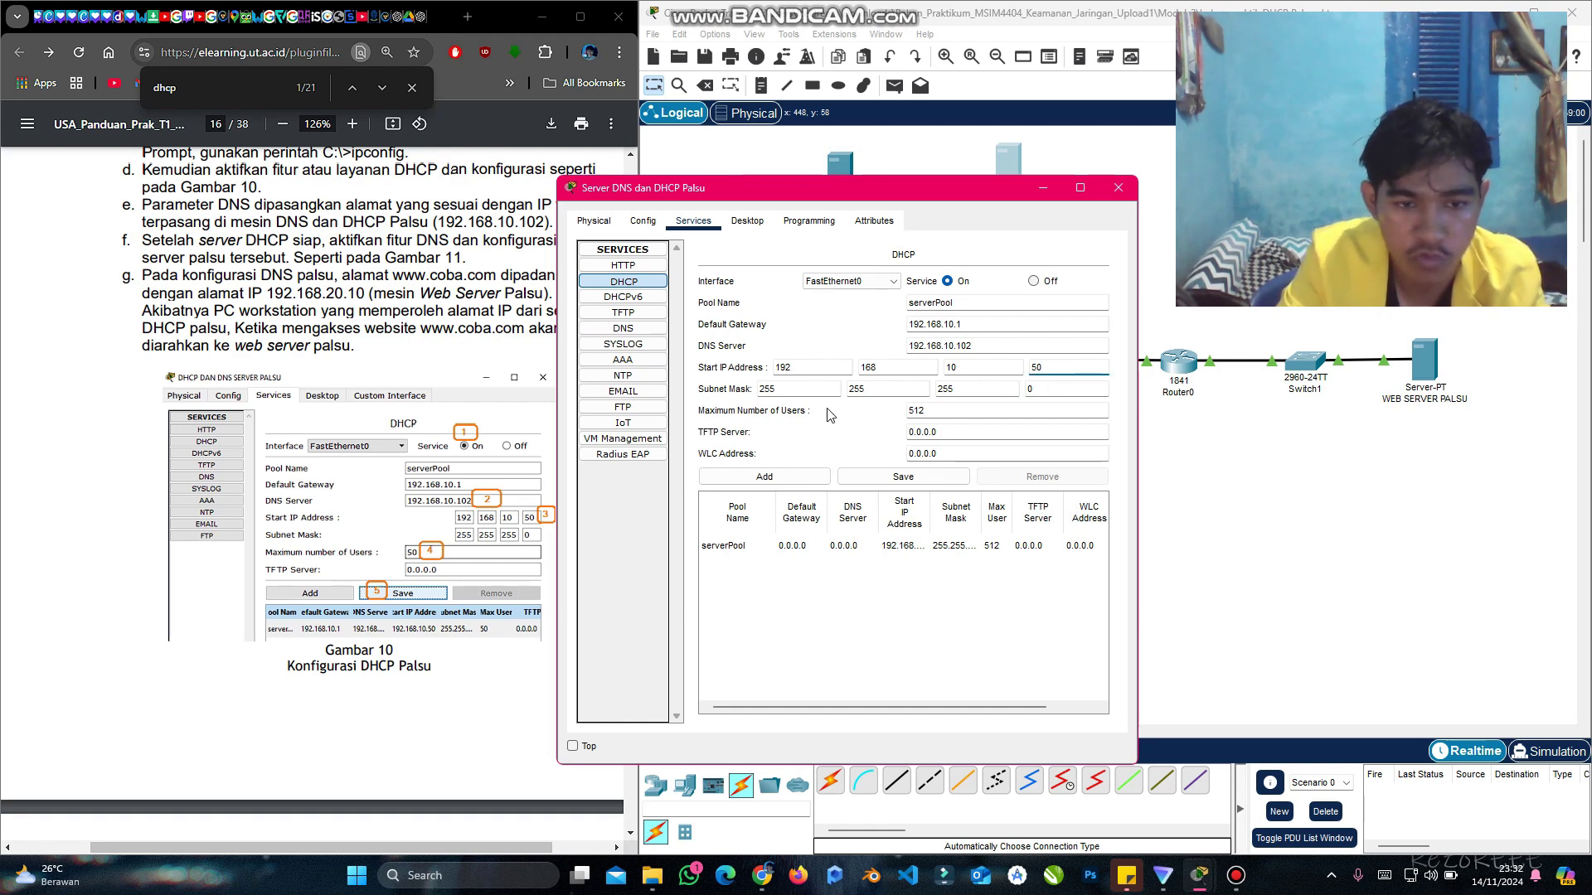
double_click(953, 411)
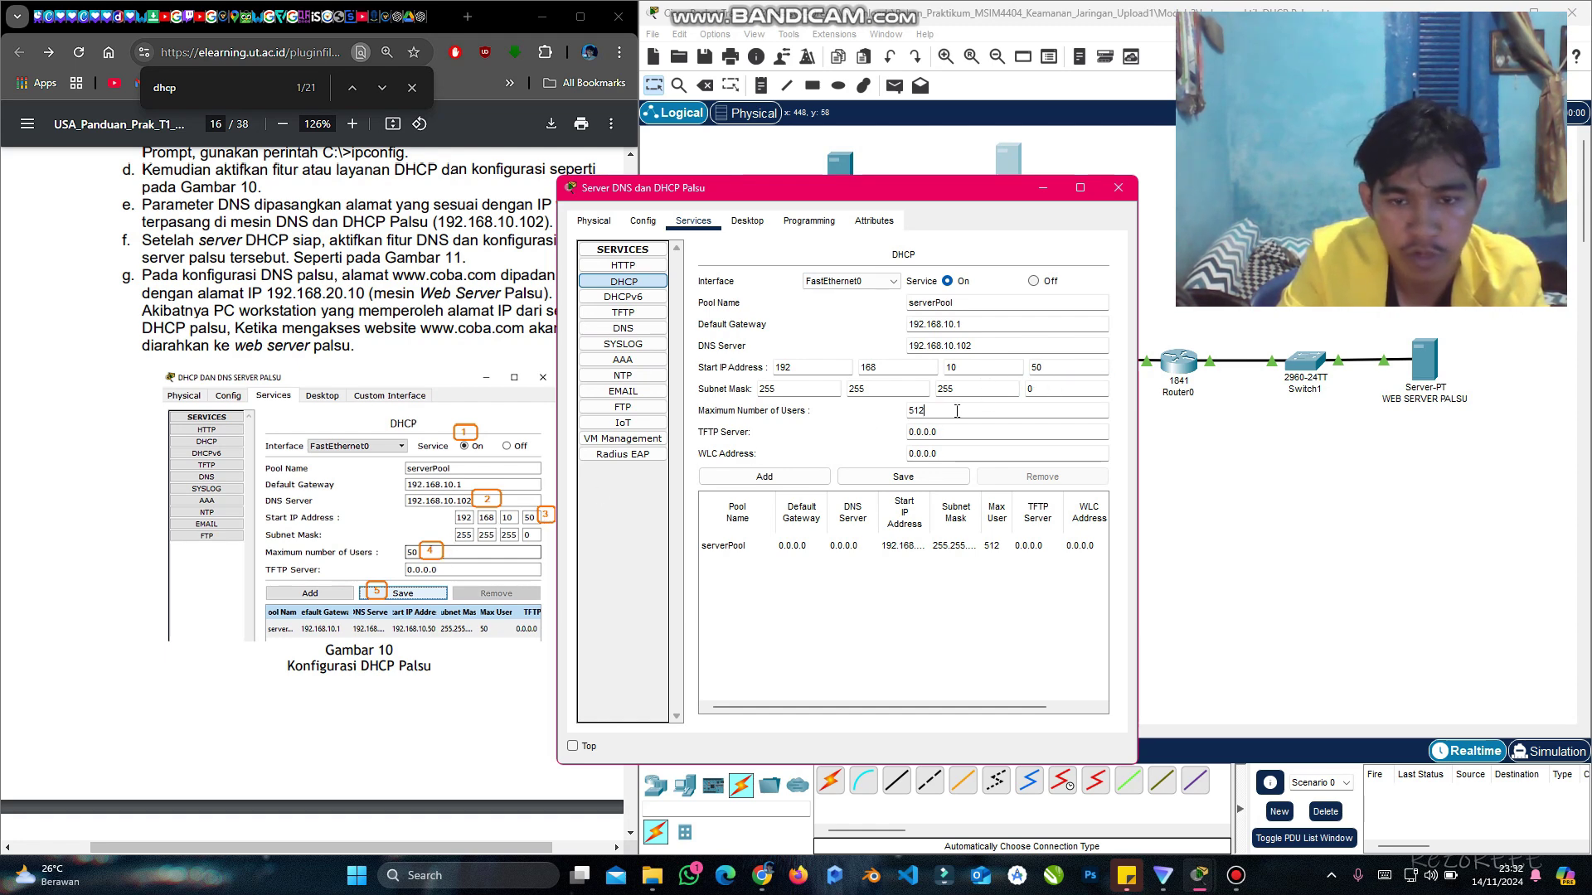
text(6)
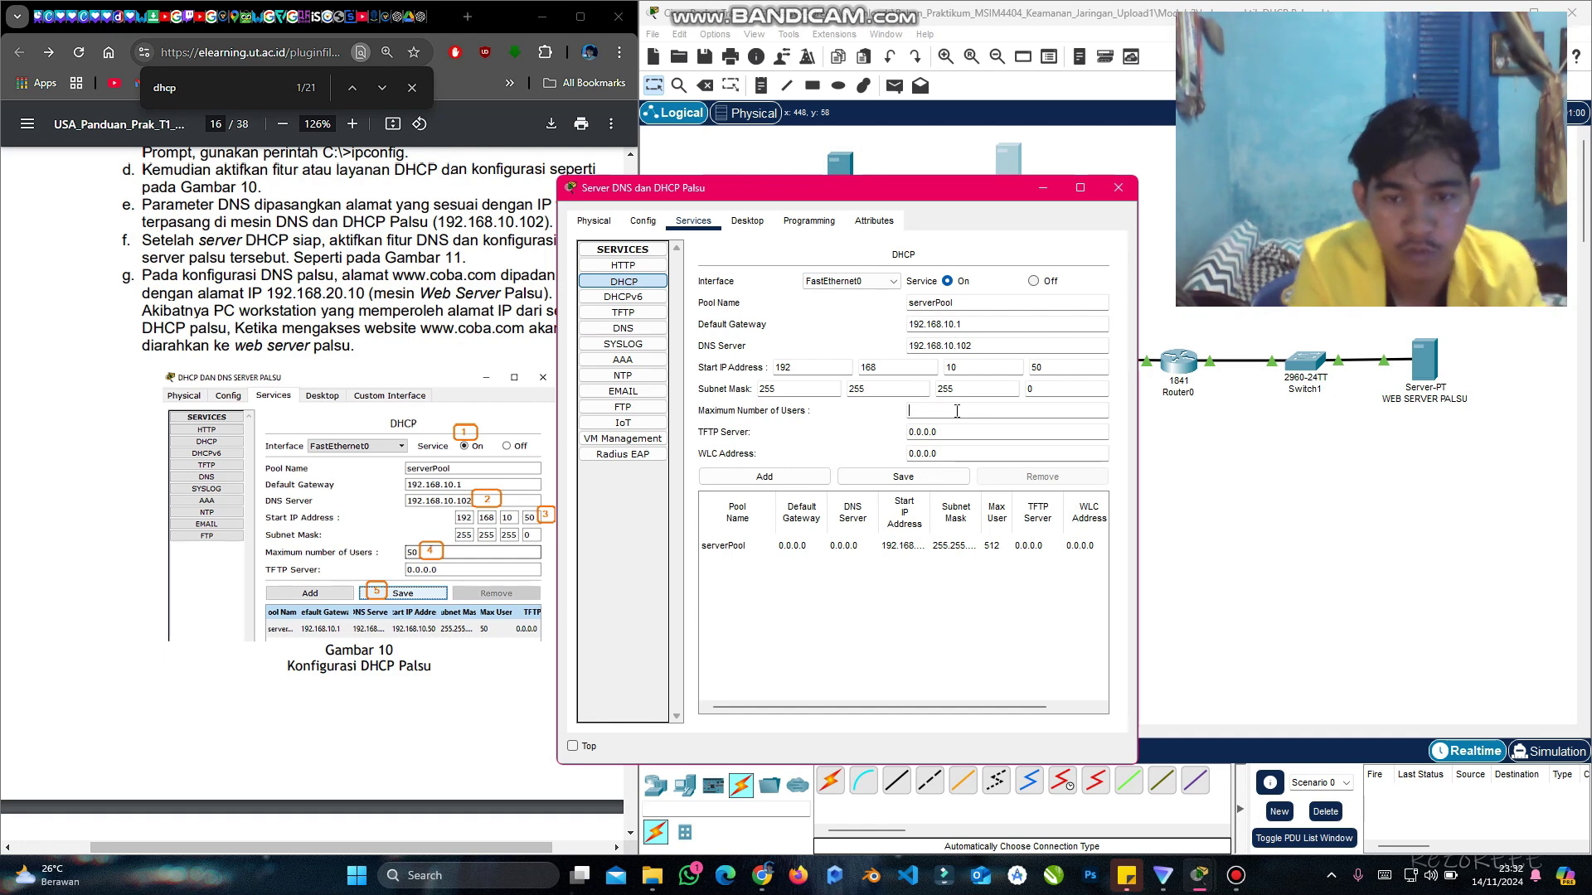
key(BackSpace)
text(50)
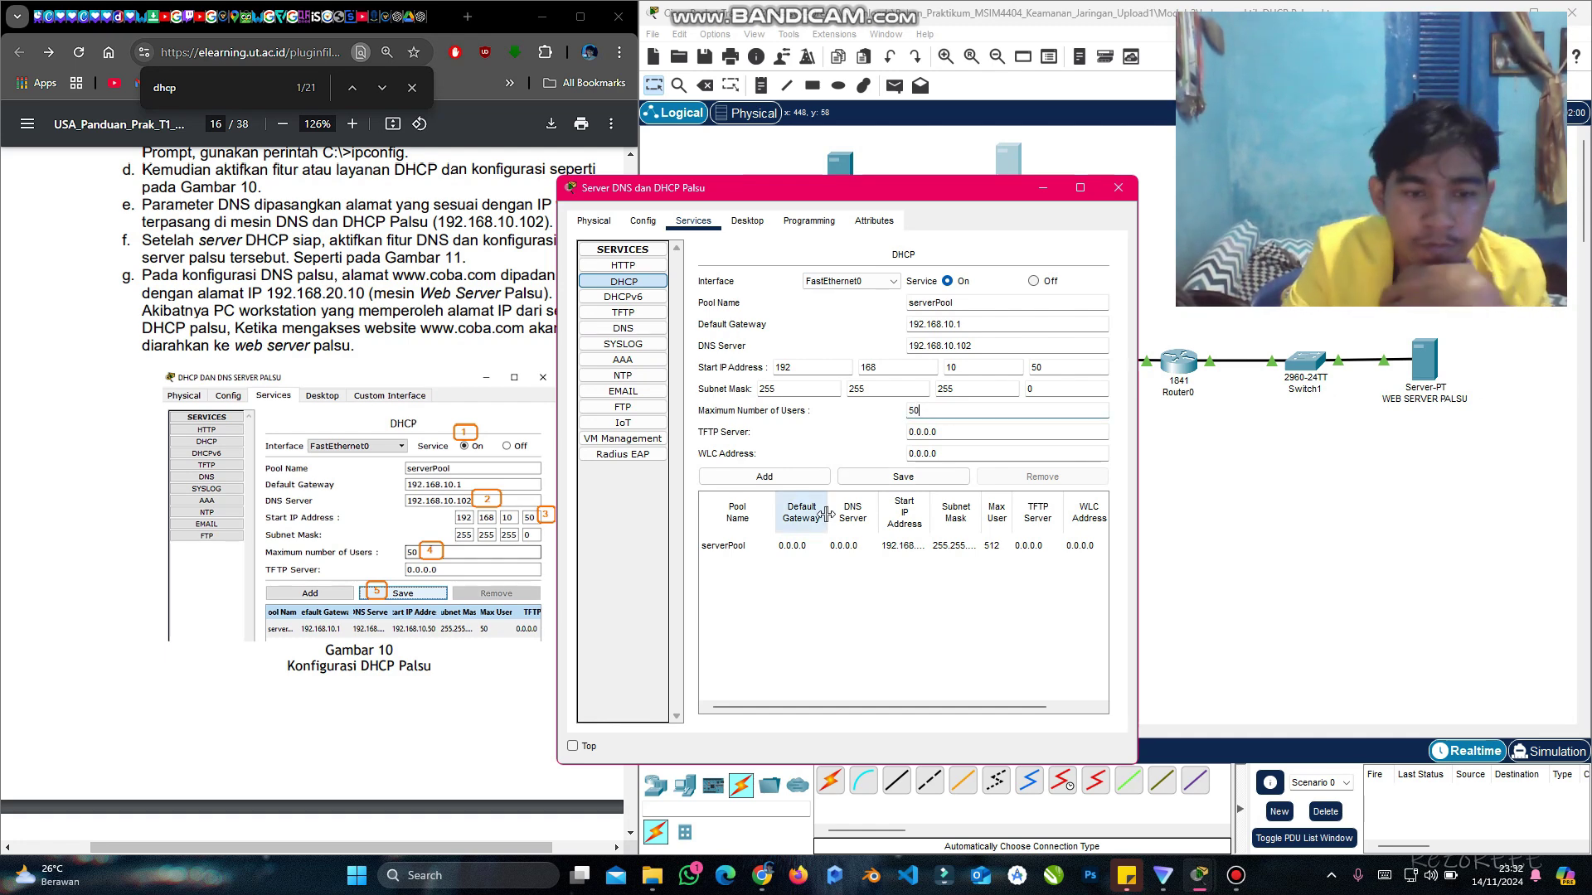
click(900, 491)
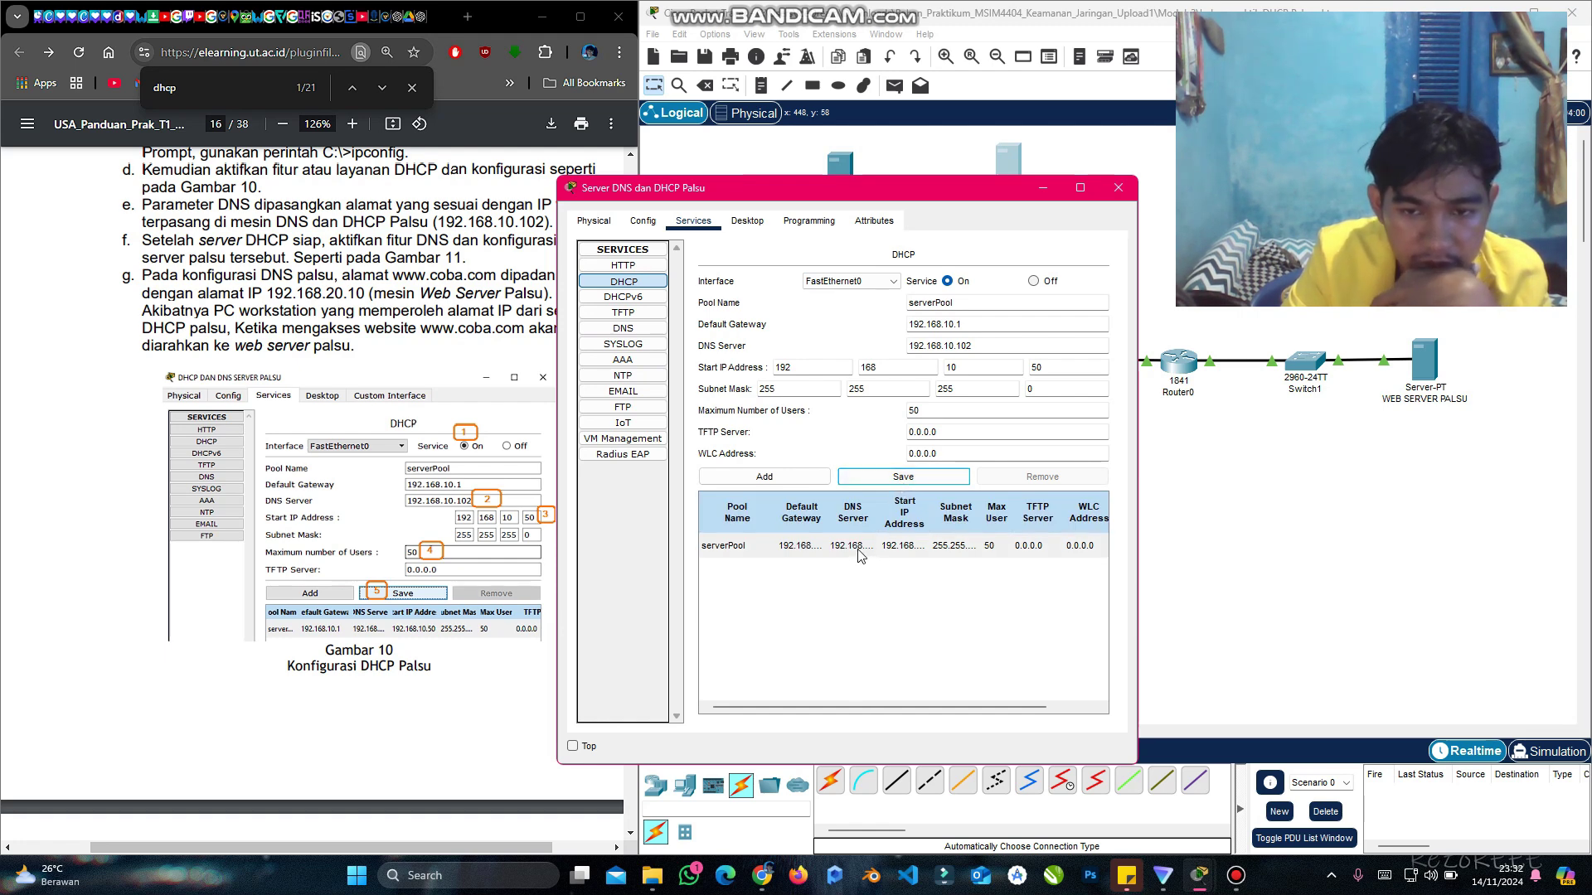
Step: Read guide steps e to g and Gambar 11 on configuring the fake DNS service
scroll(371, 441, up, 3)
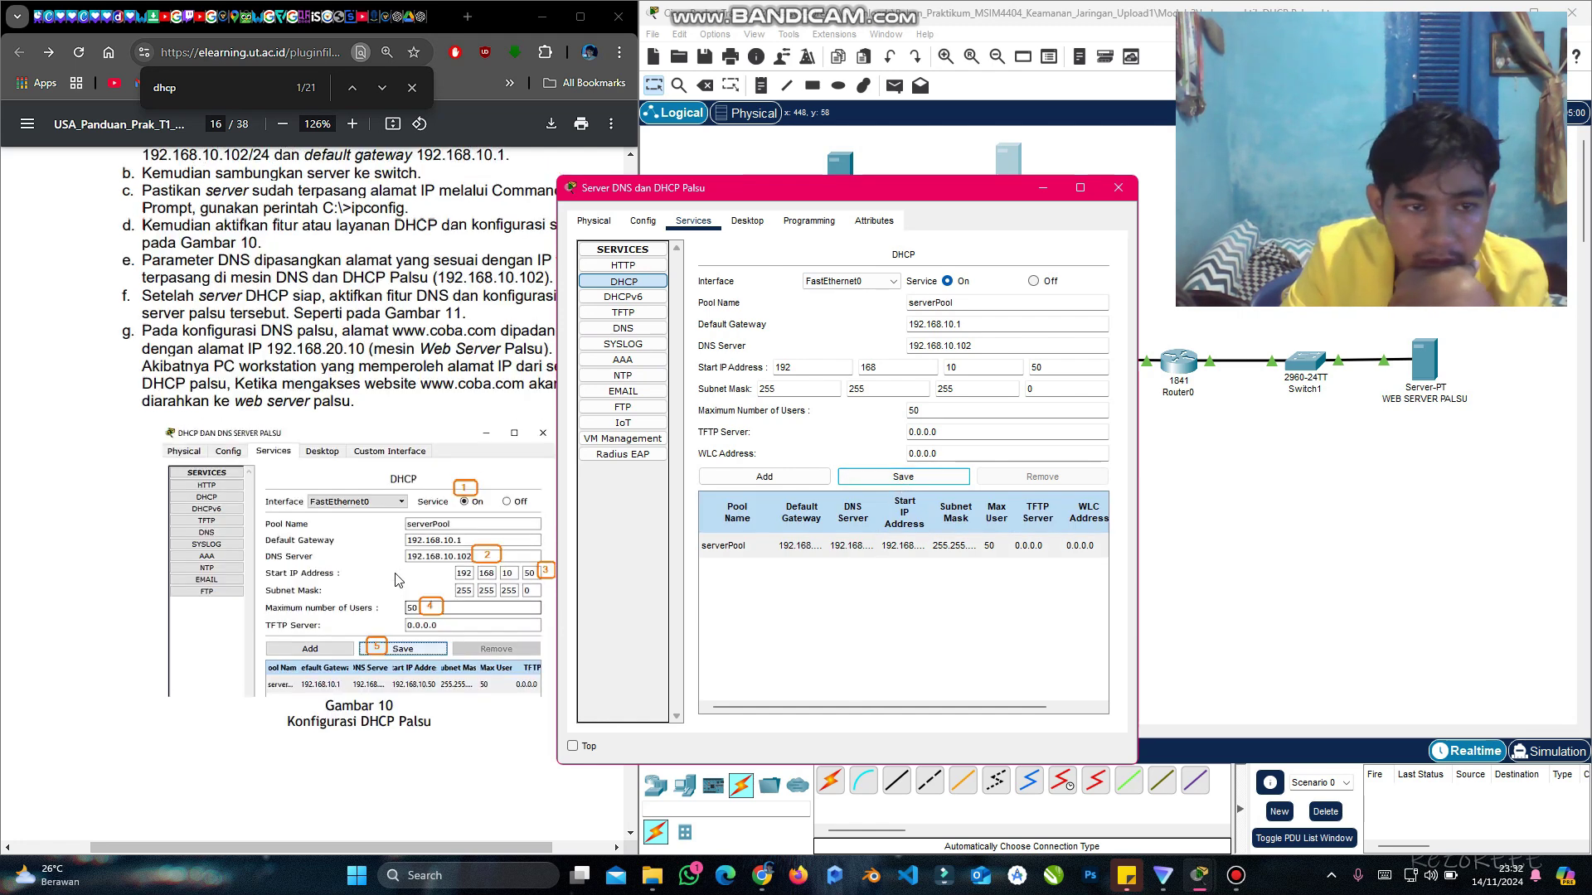
click(371, 442)
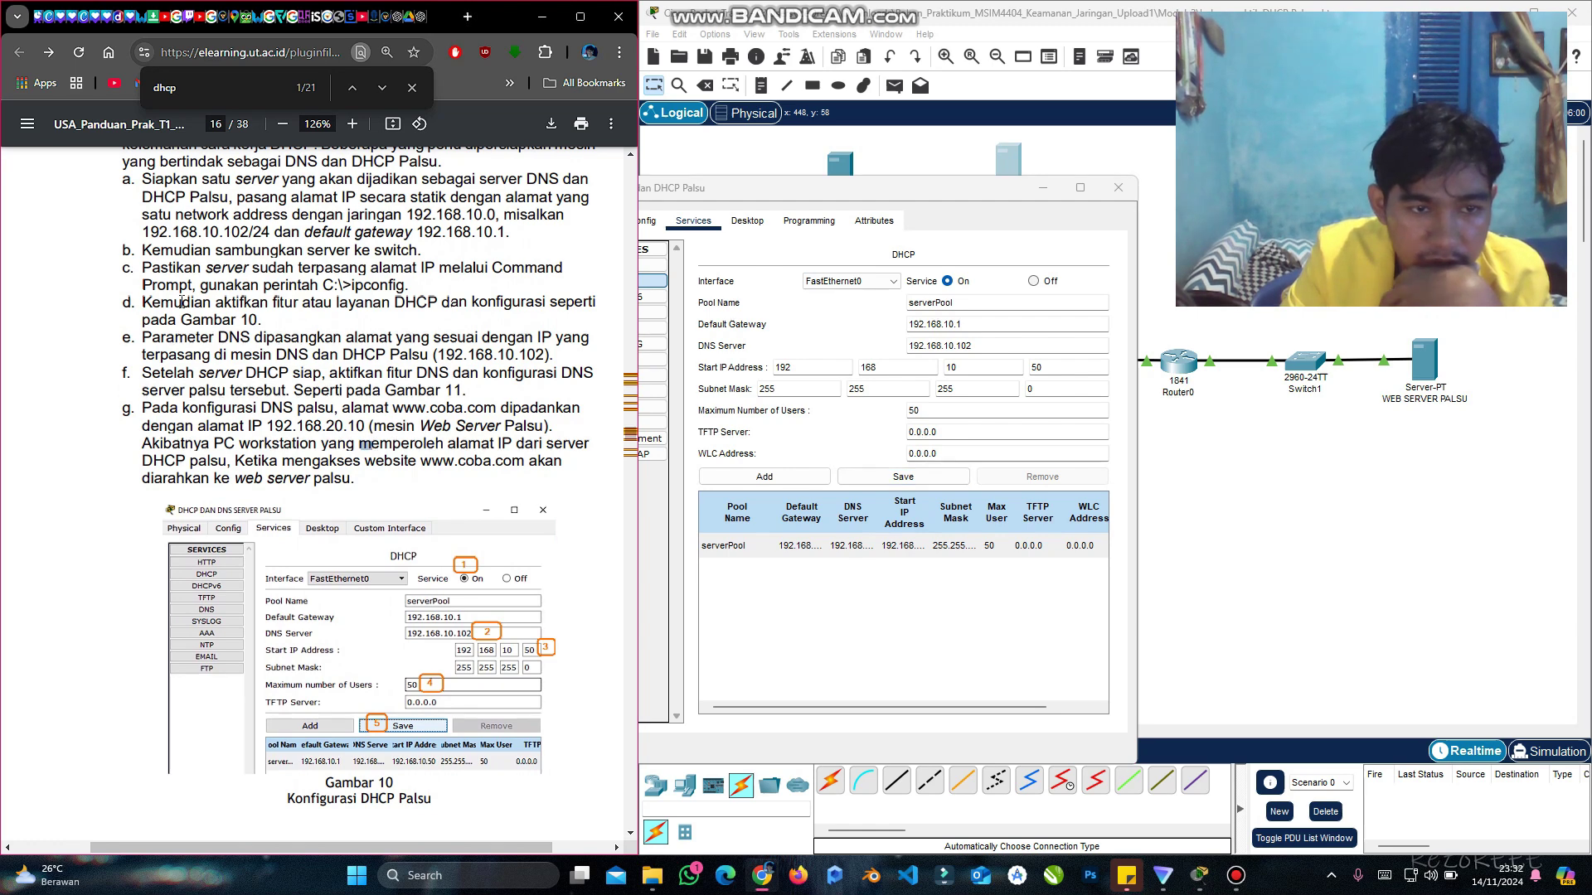
drag(145, 340, 560, 357)
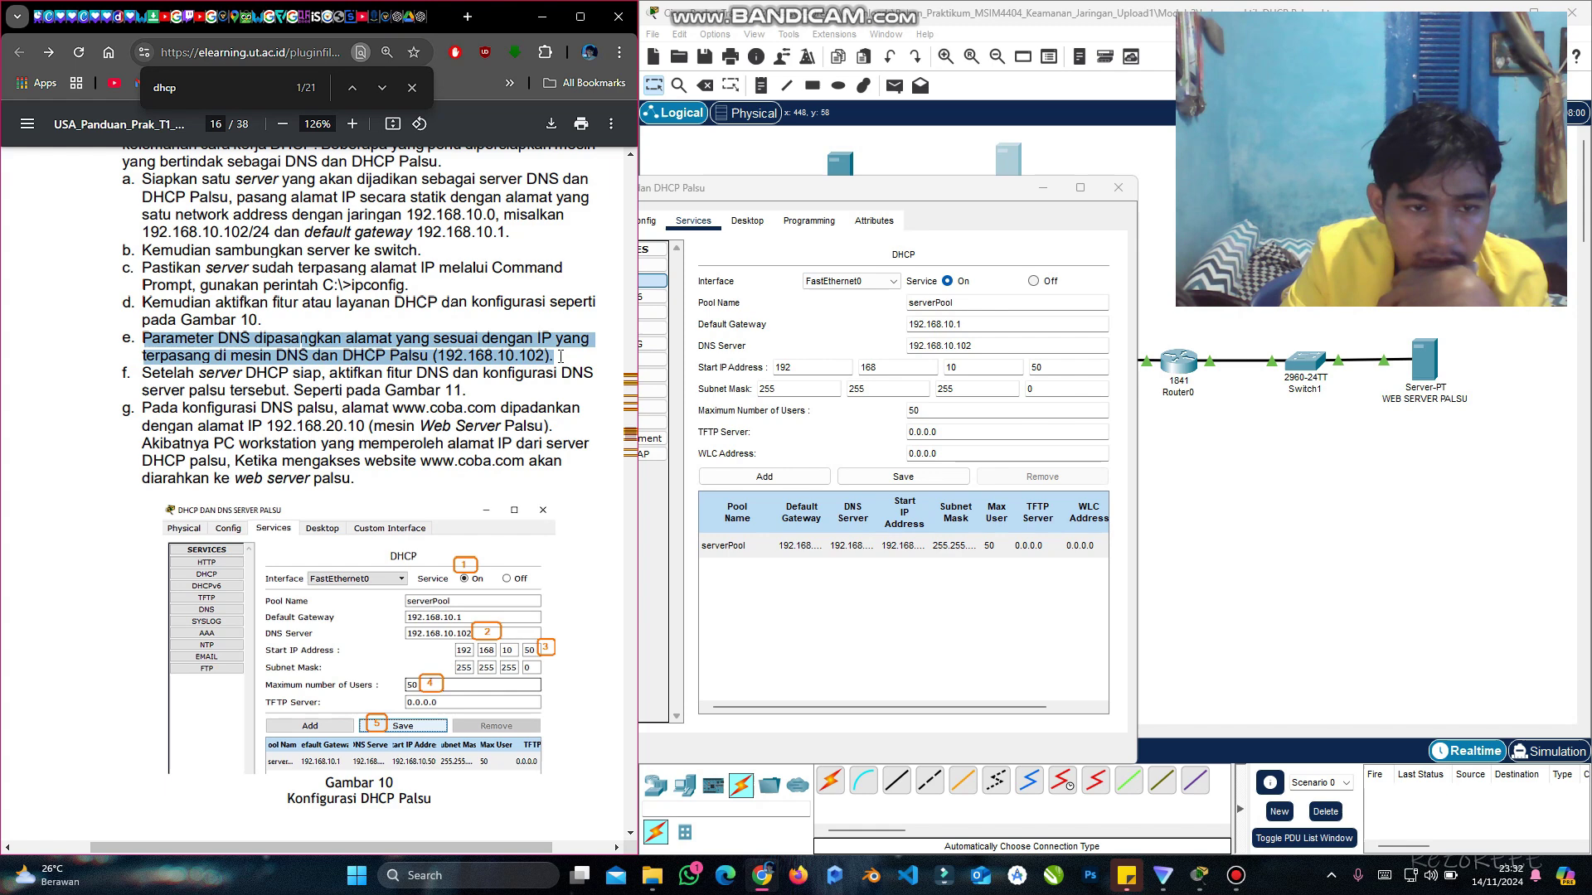
scroll(459, 367, down, 1)
click(433, 363)
drag(160, 363, 456, 384)
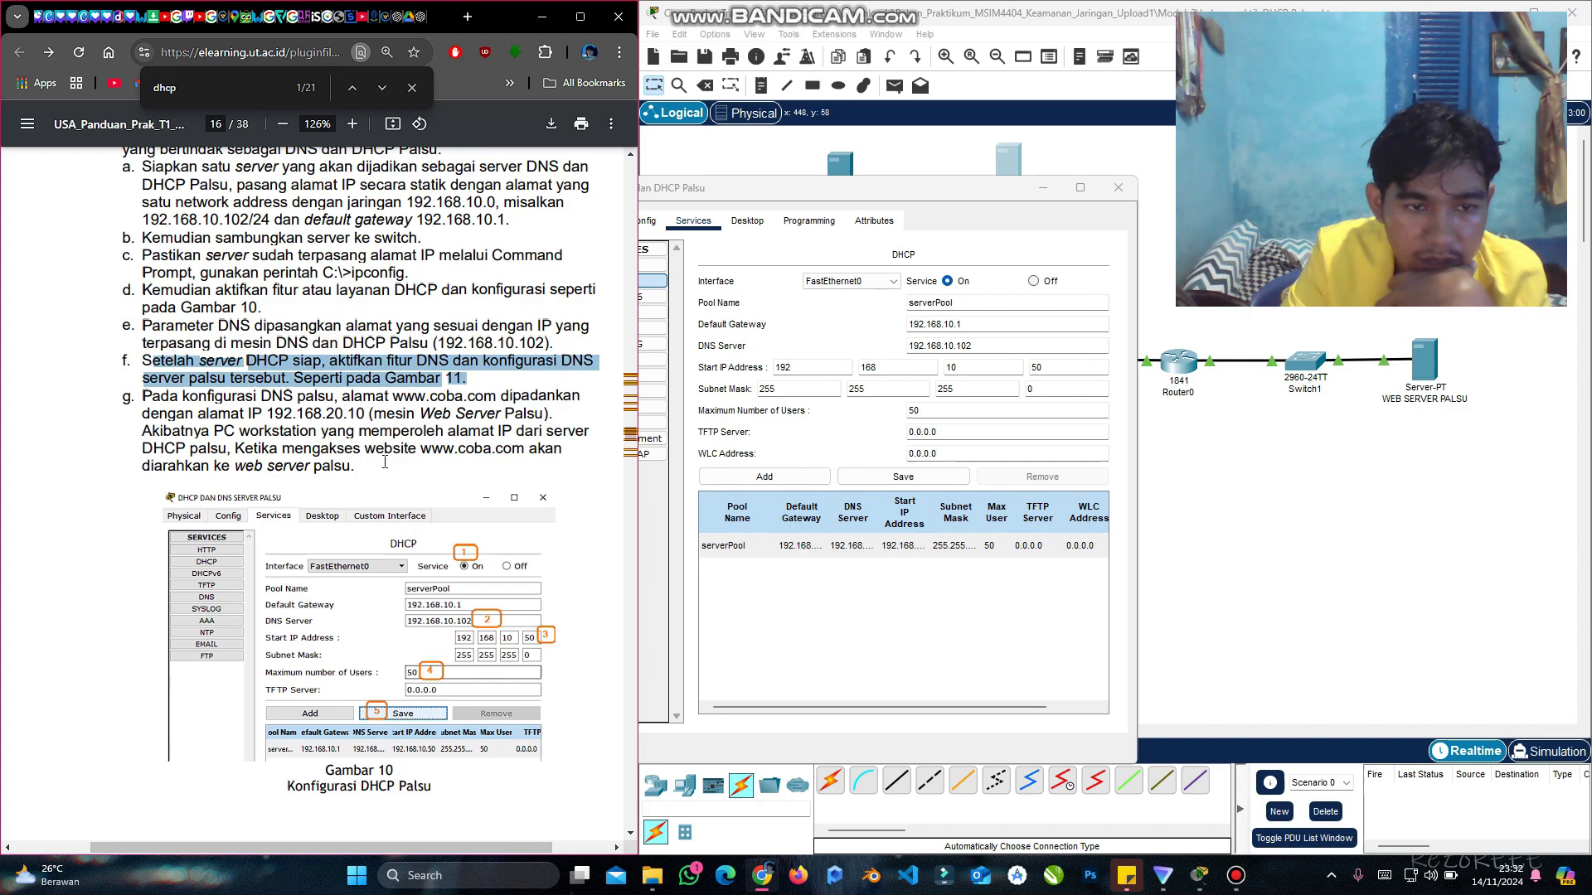
scroll(385, 462, down, 7)
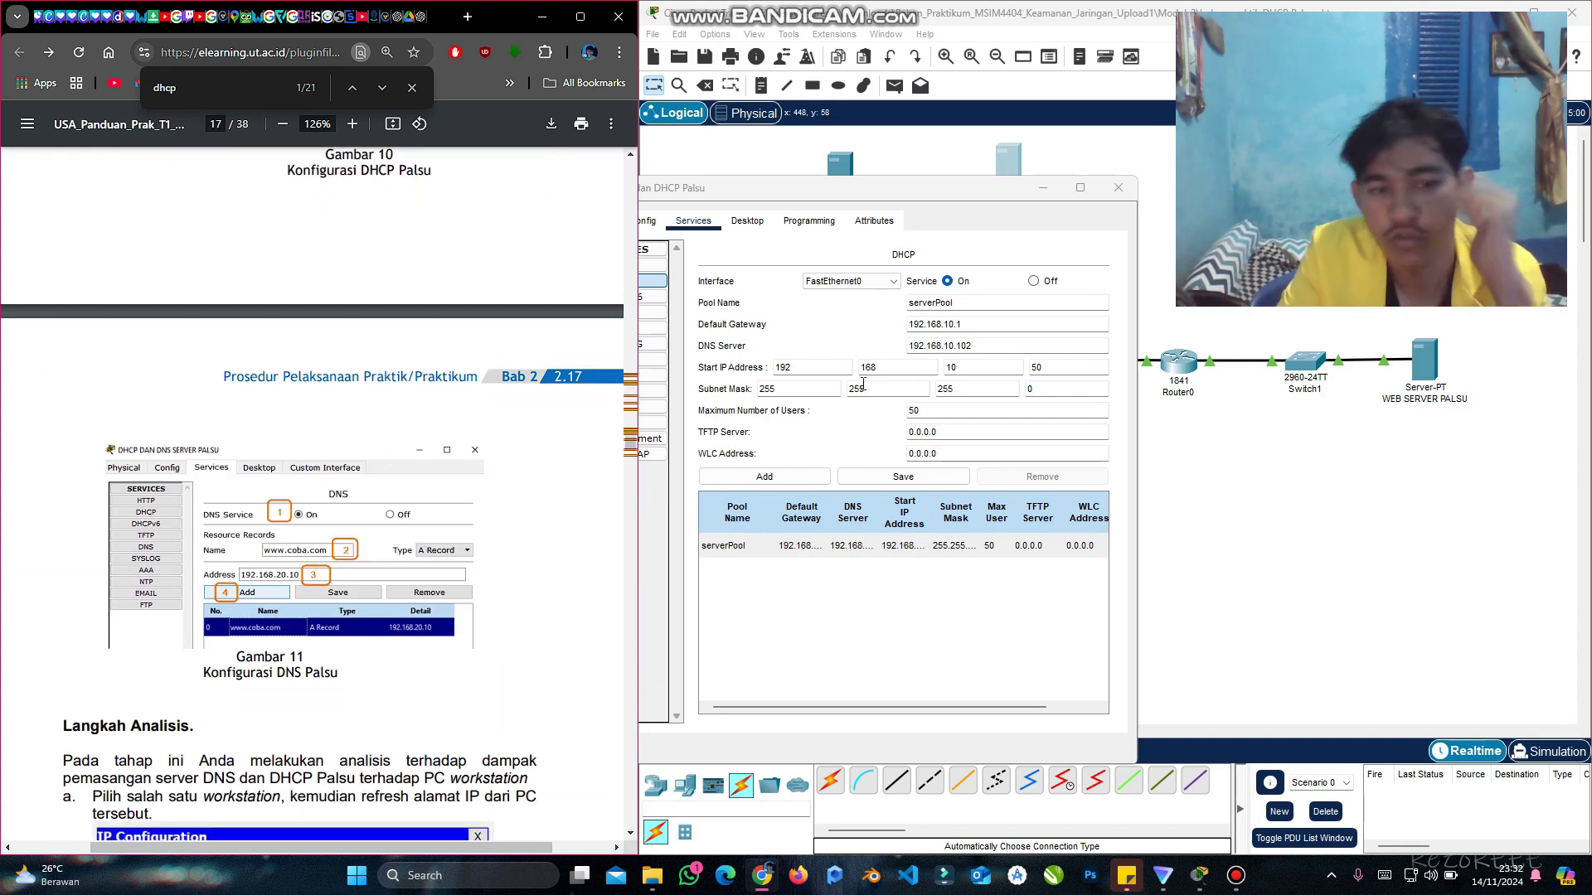
Step: Turn on the DNS service on Server DNS dan DHCP Palsu
click(826, 187)
drag(826, 187, 868, 185)
click(691, 331)
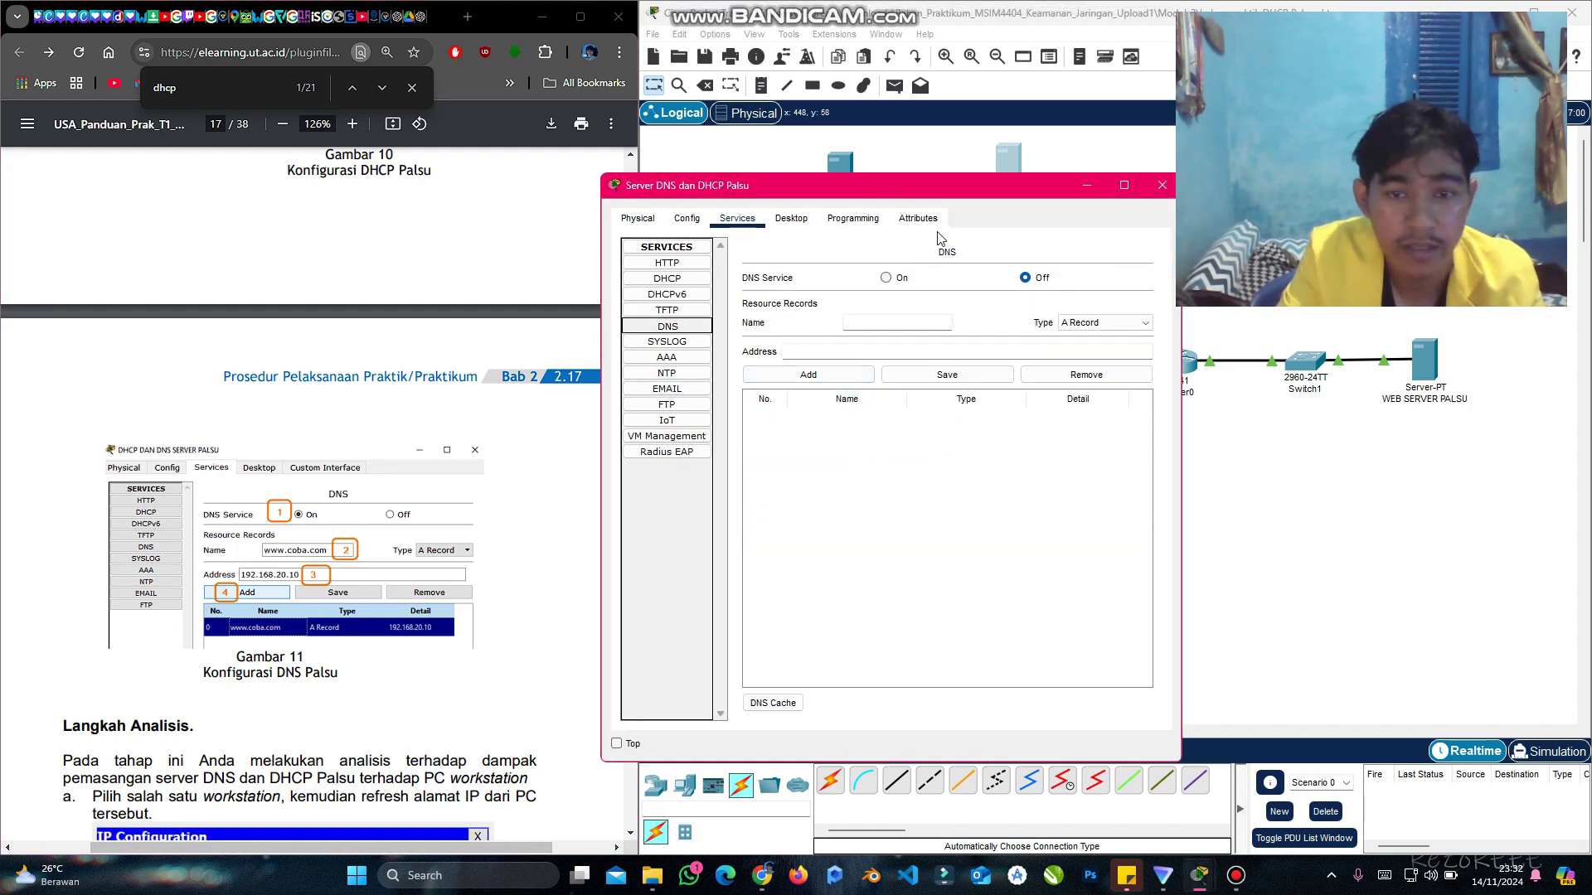
click(888, 277)
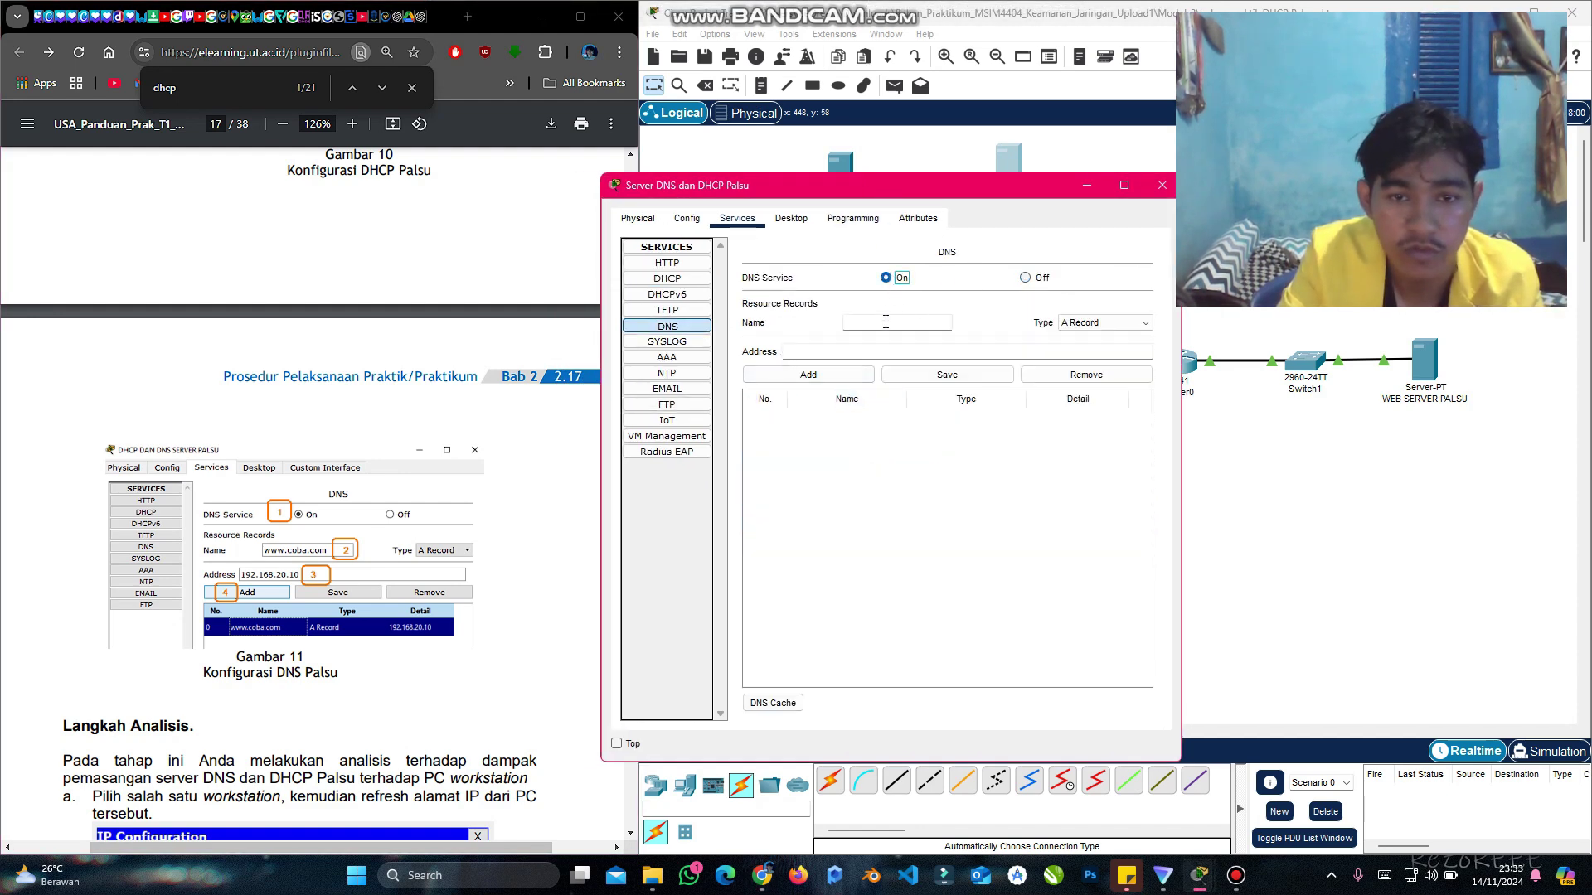
click(859, 322)
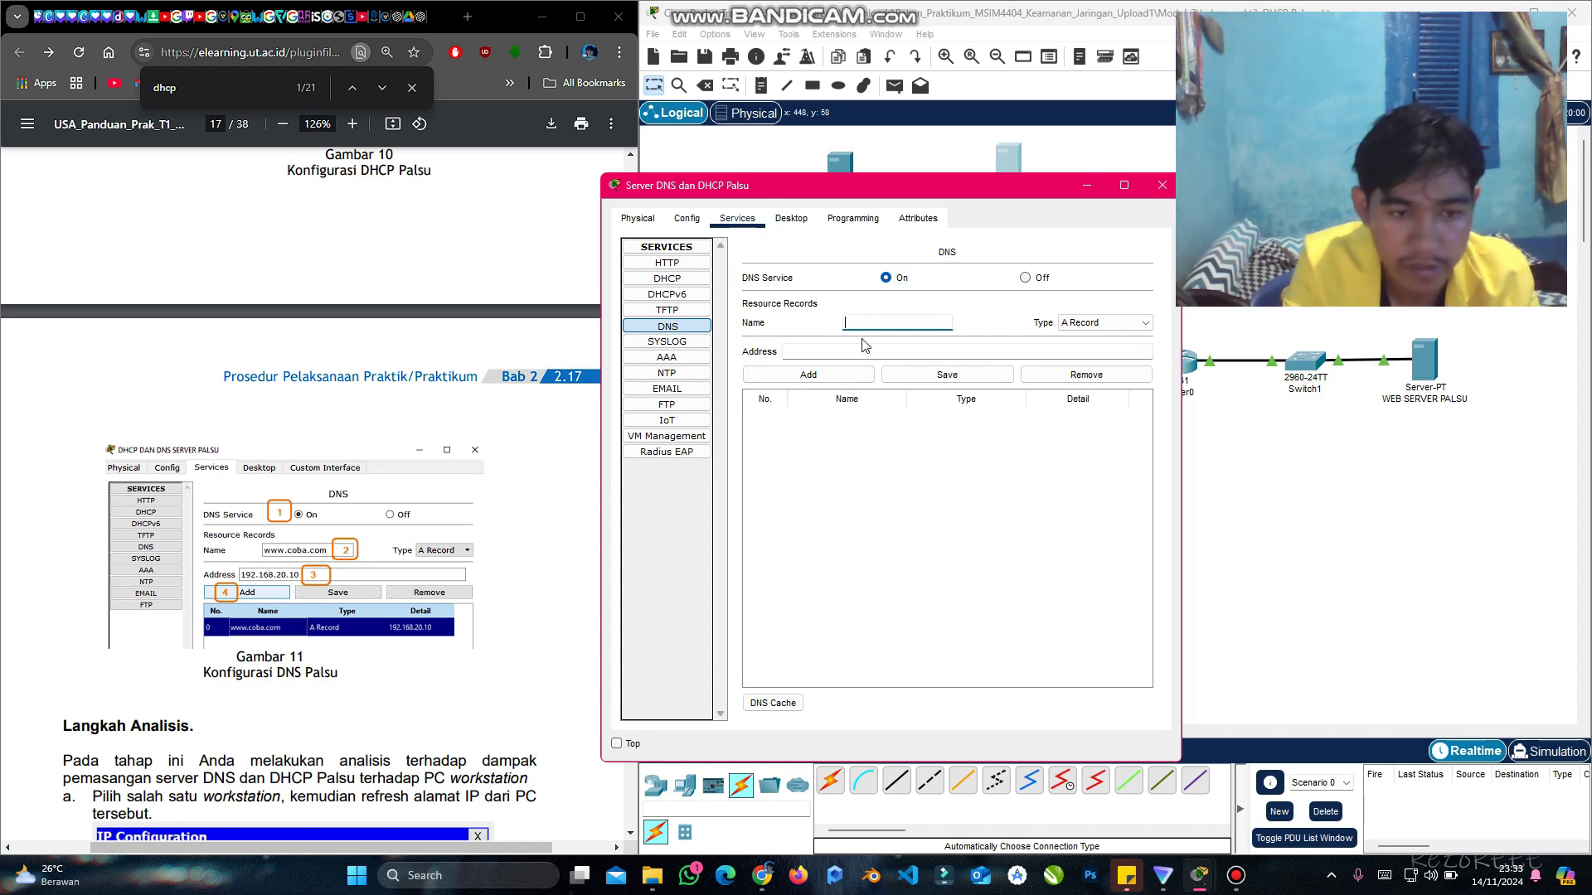
text(www)
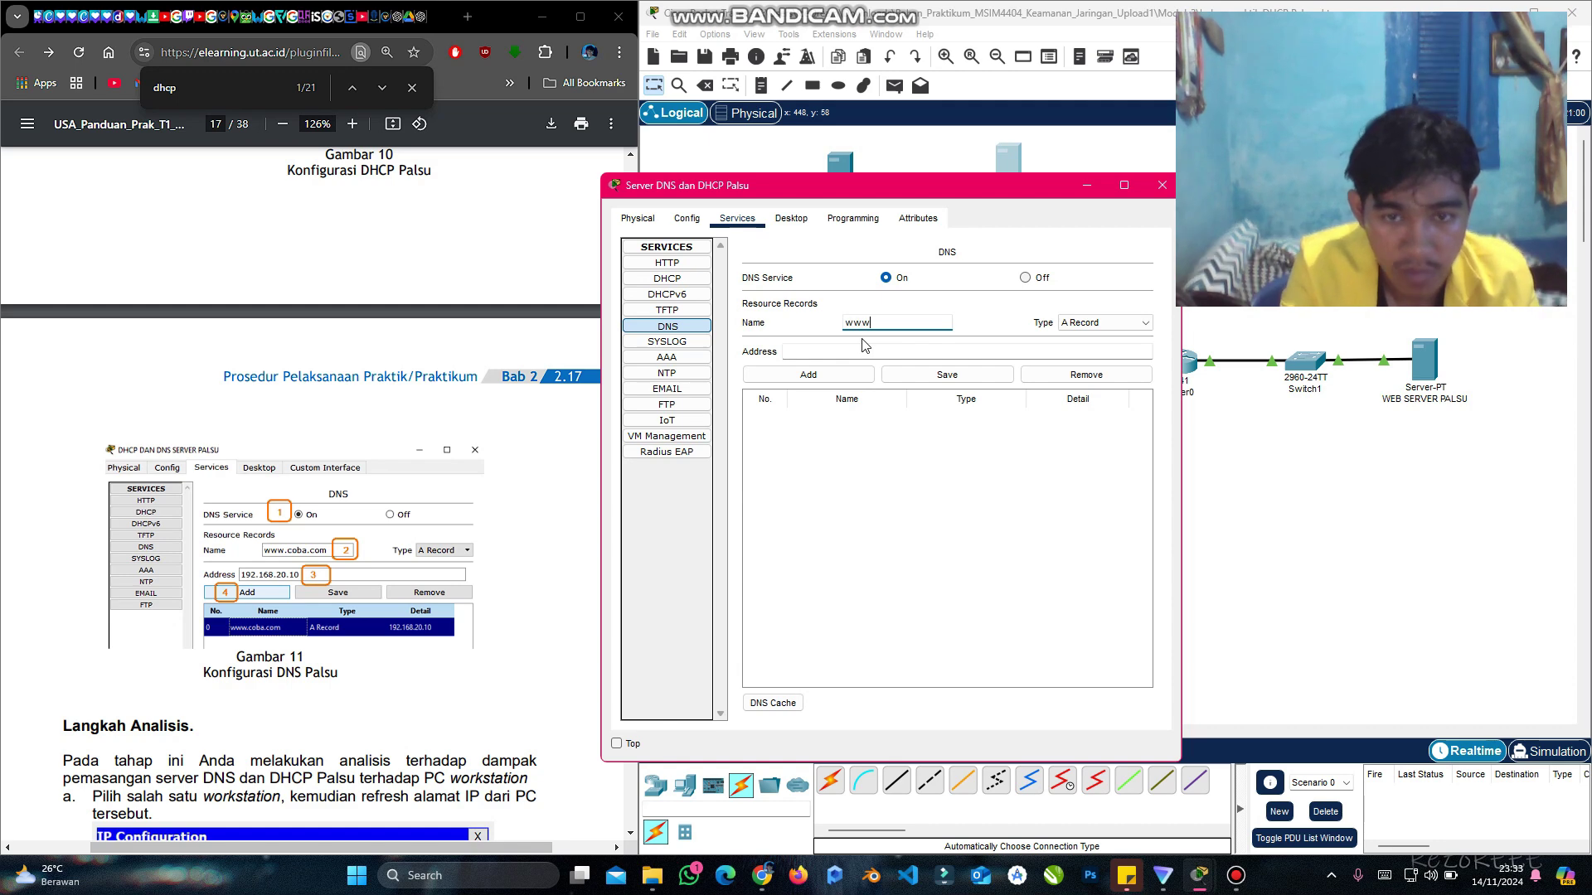
text(.coba.com)
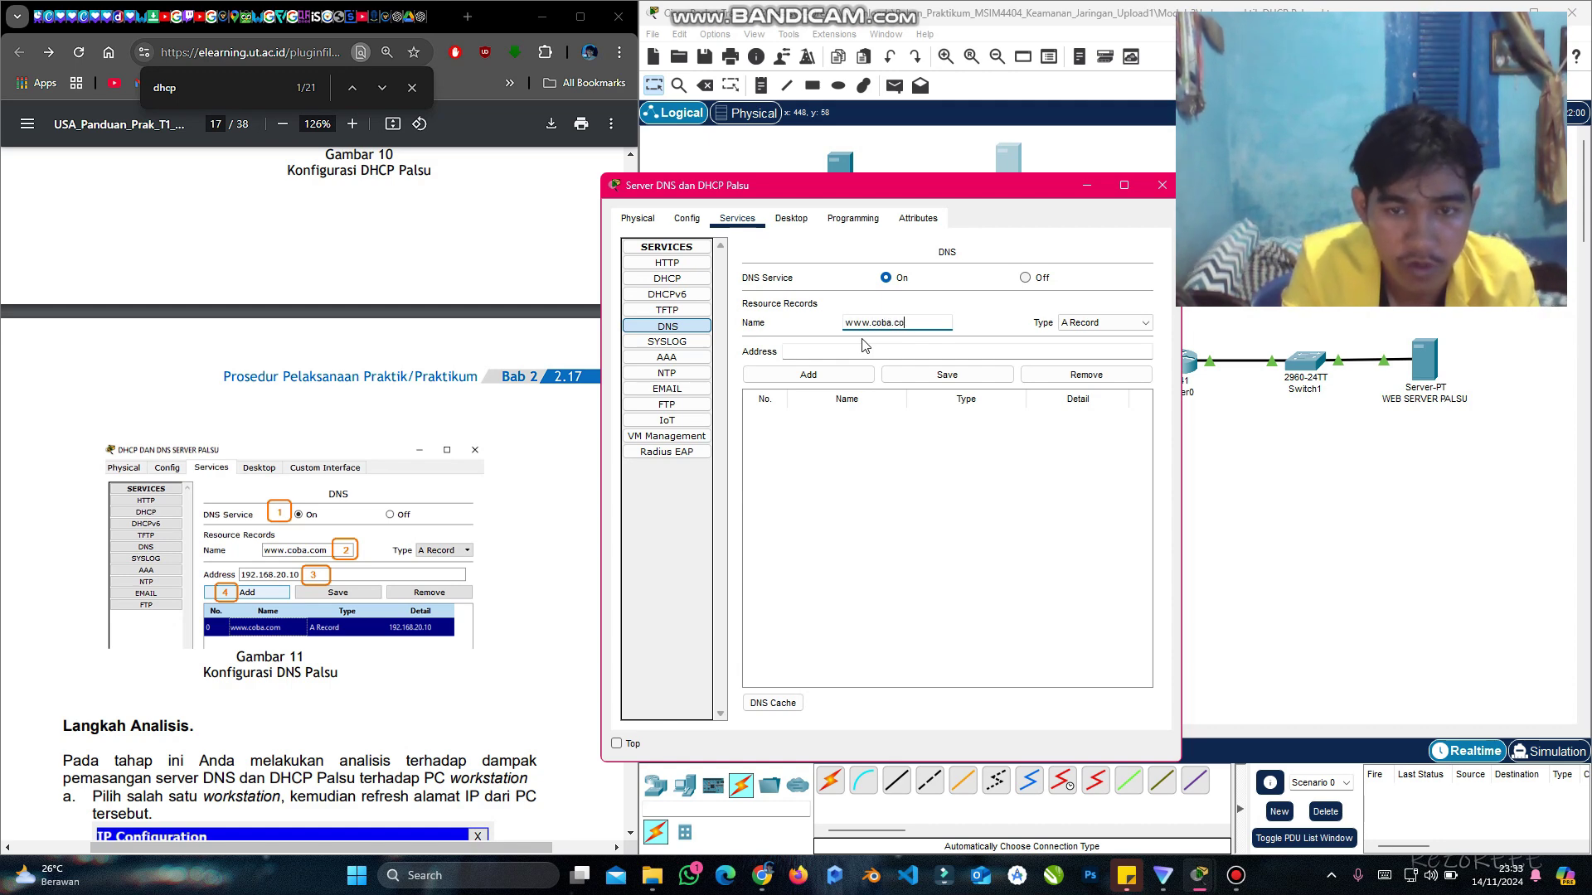
click(831, 349)
text(192.168)
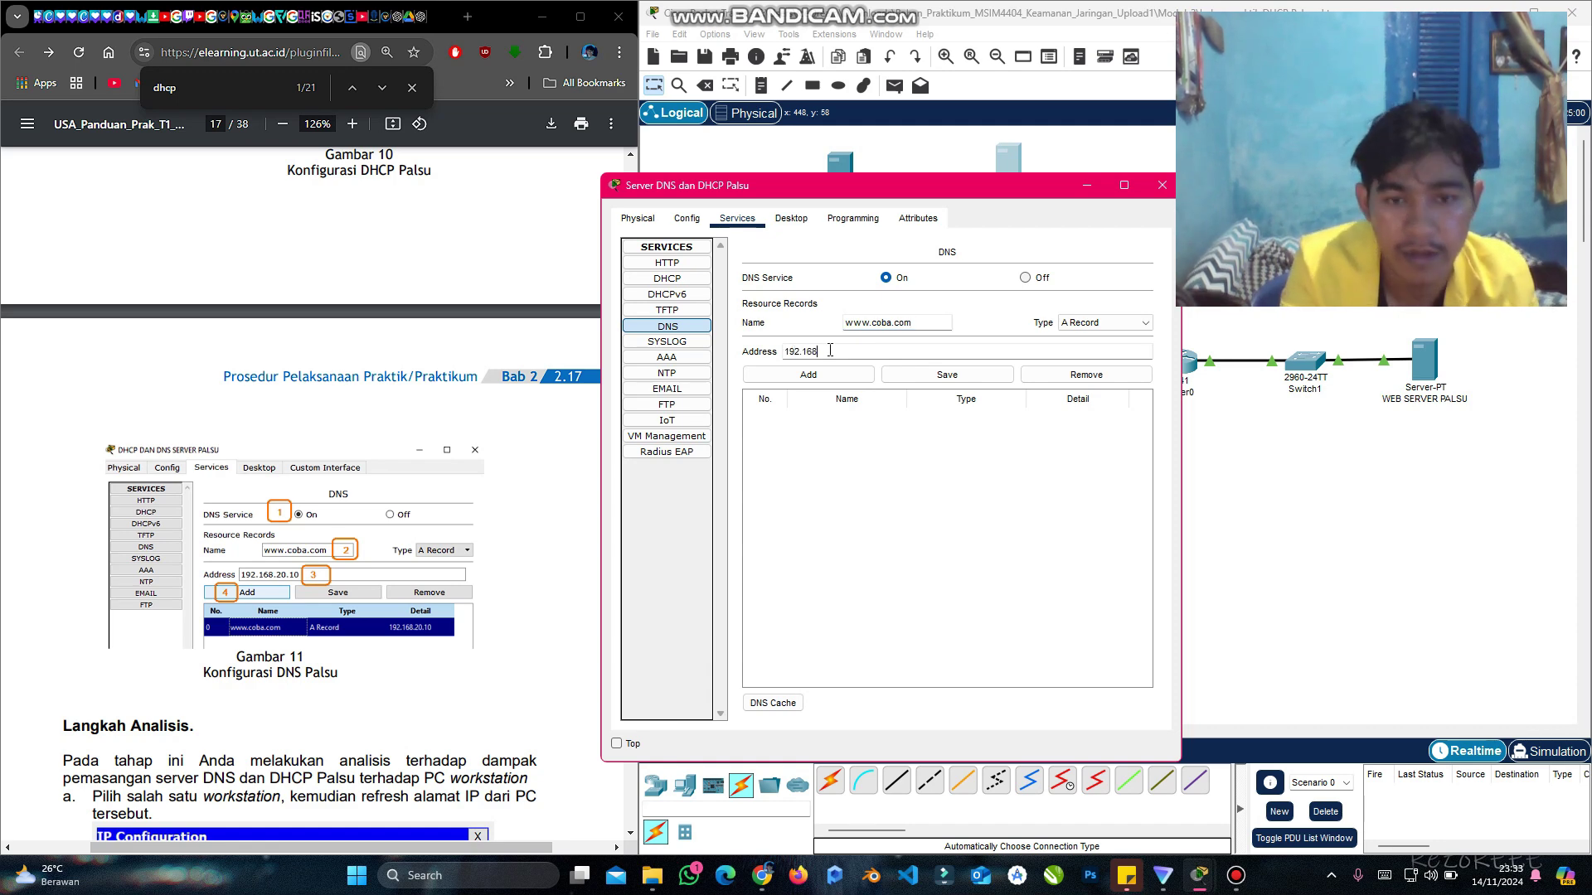
text(.1)
key(BackSpace)
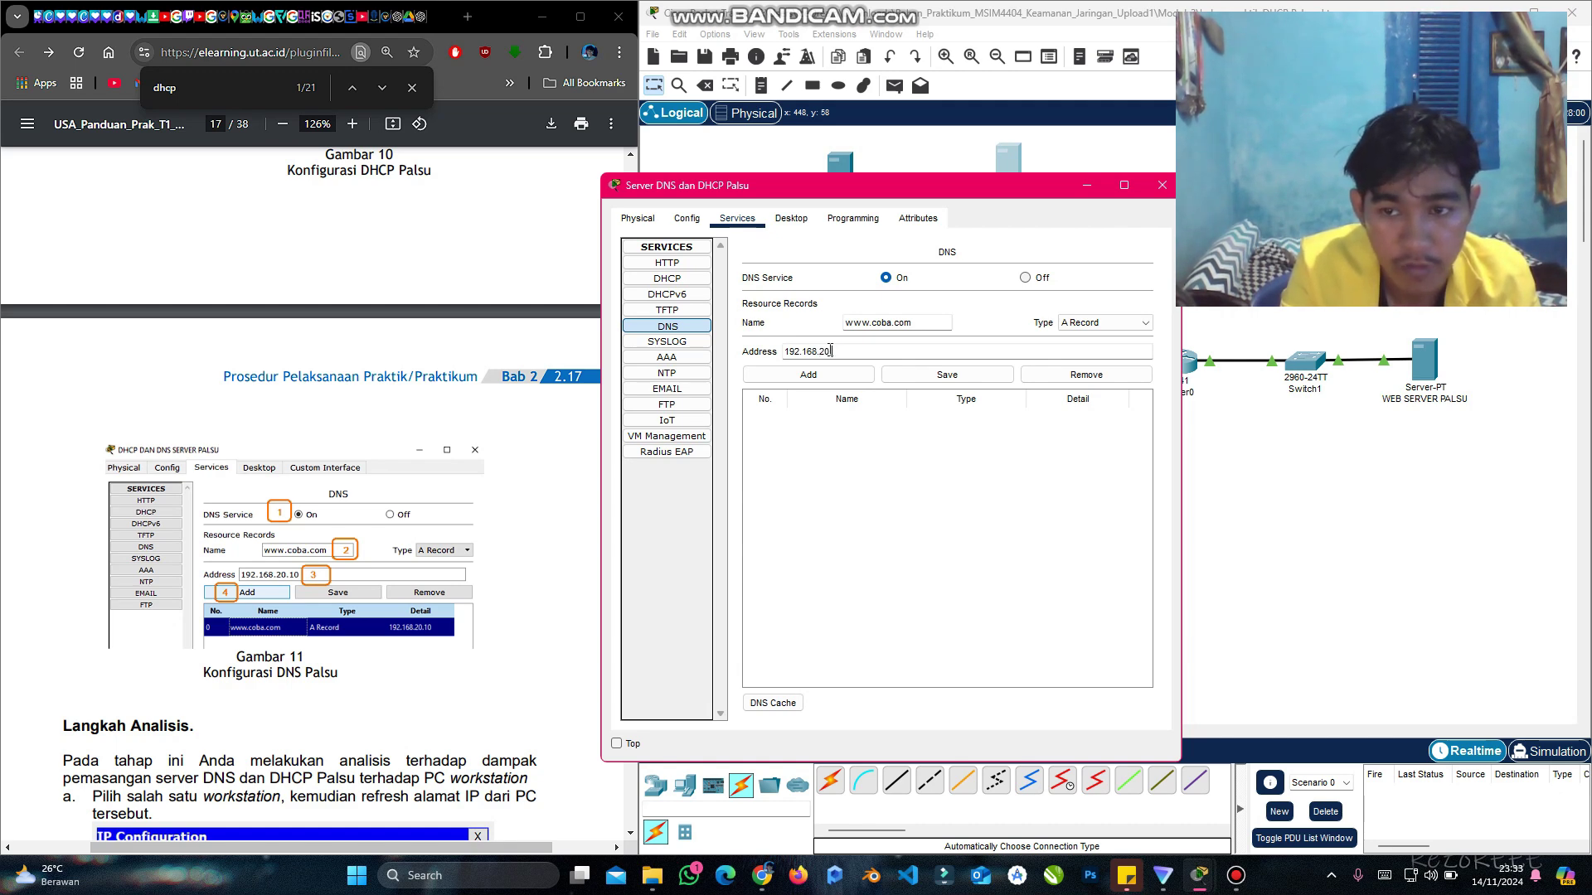
text(.10)
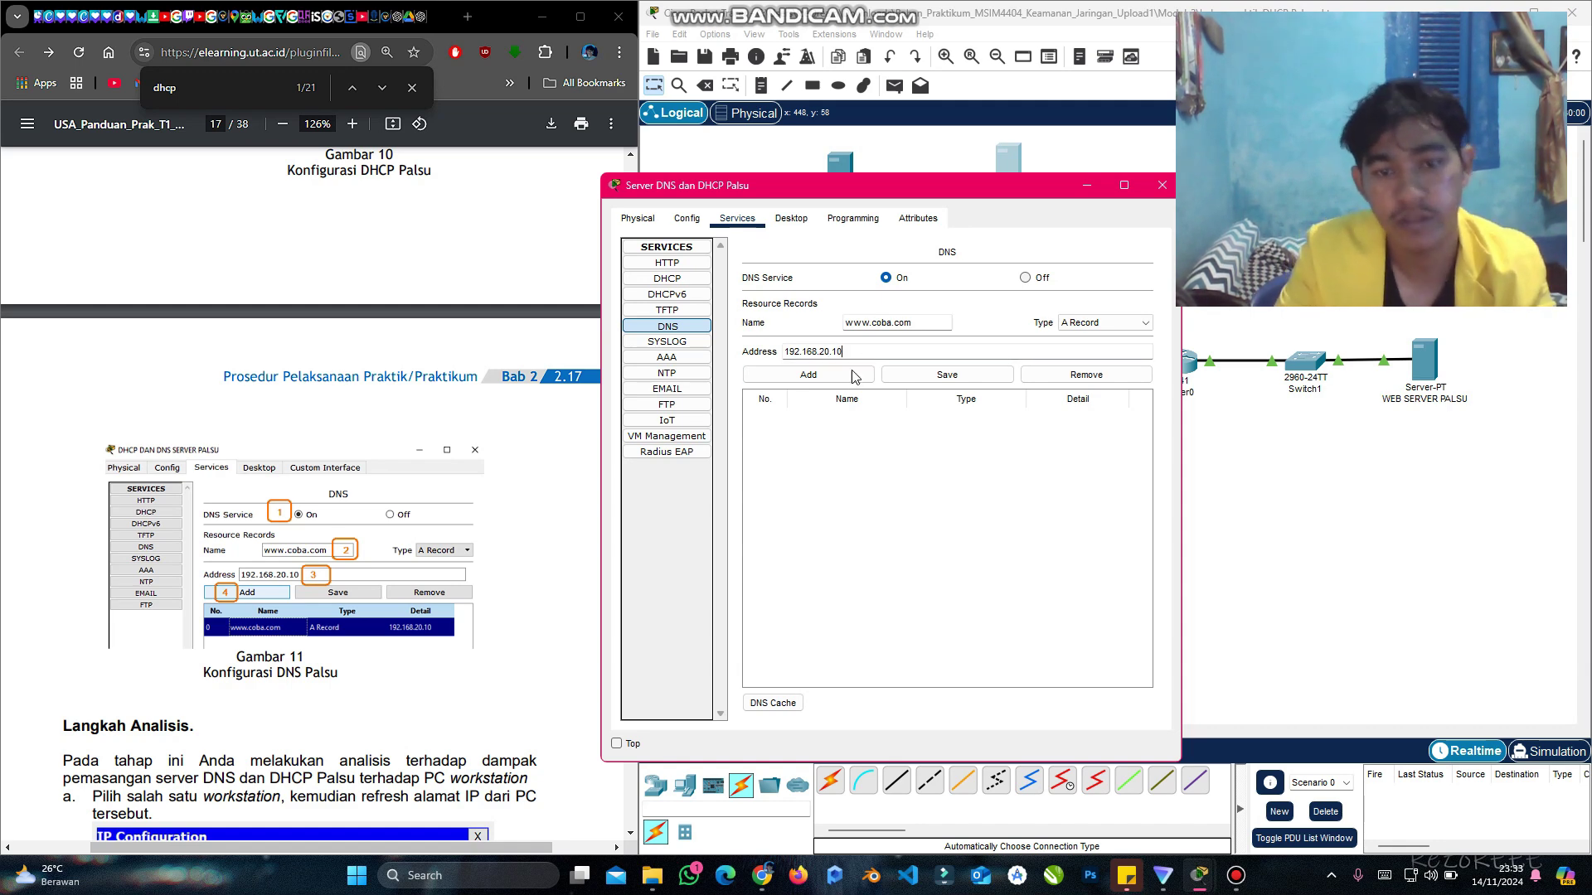
click(854, 377)
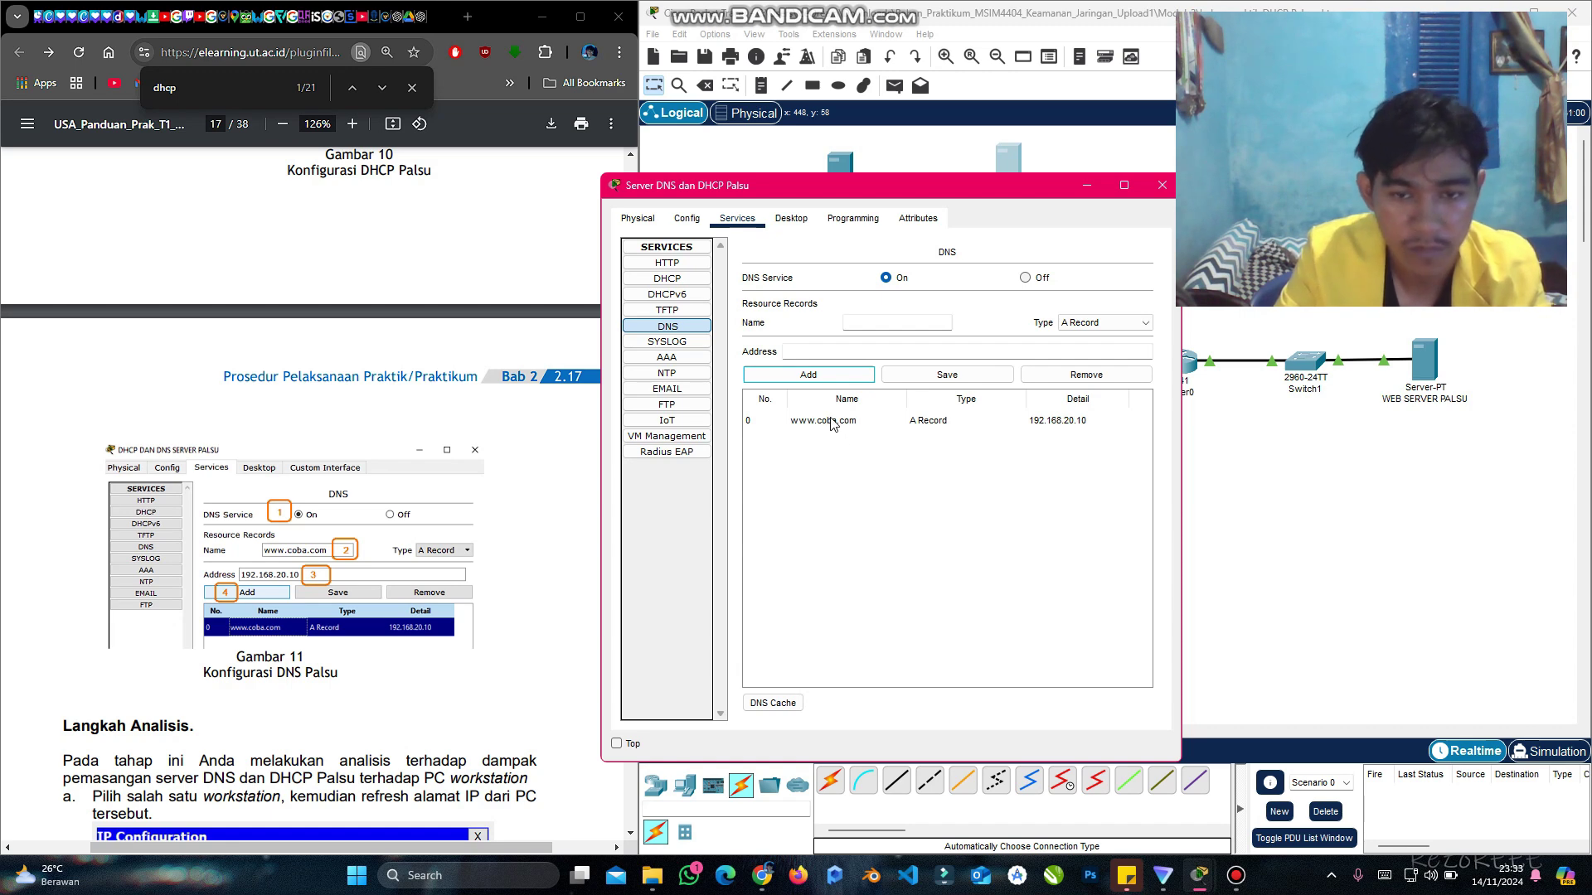
click(916, 427)
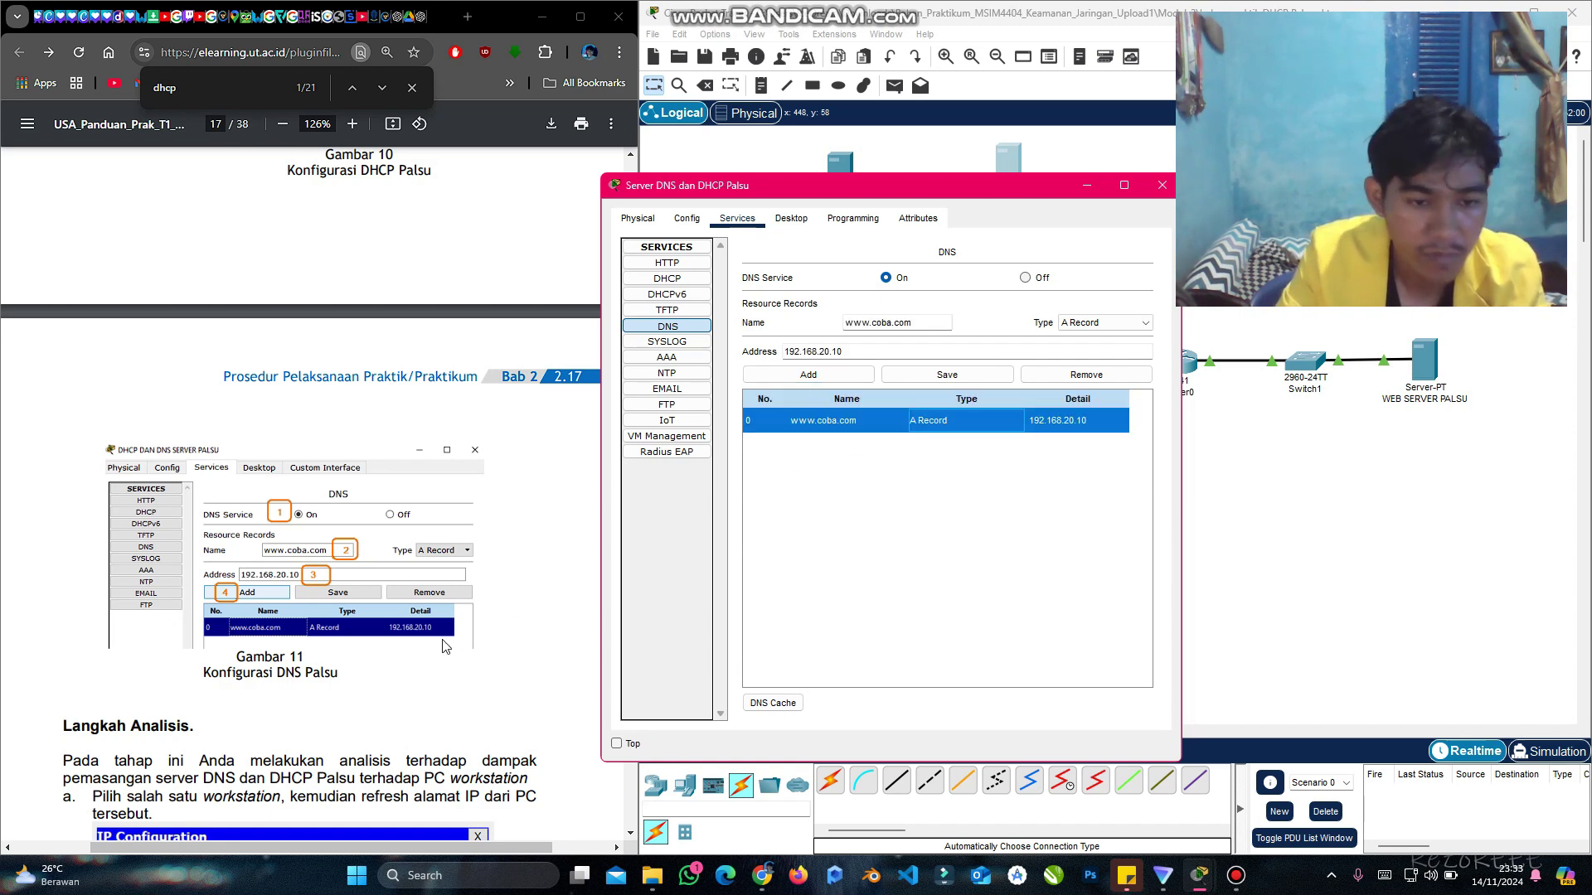
scroll(268, 641, down, 1)
scroll(268, 641, up, 8)
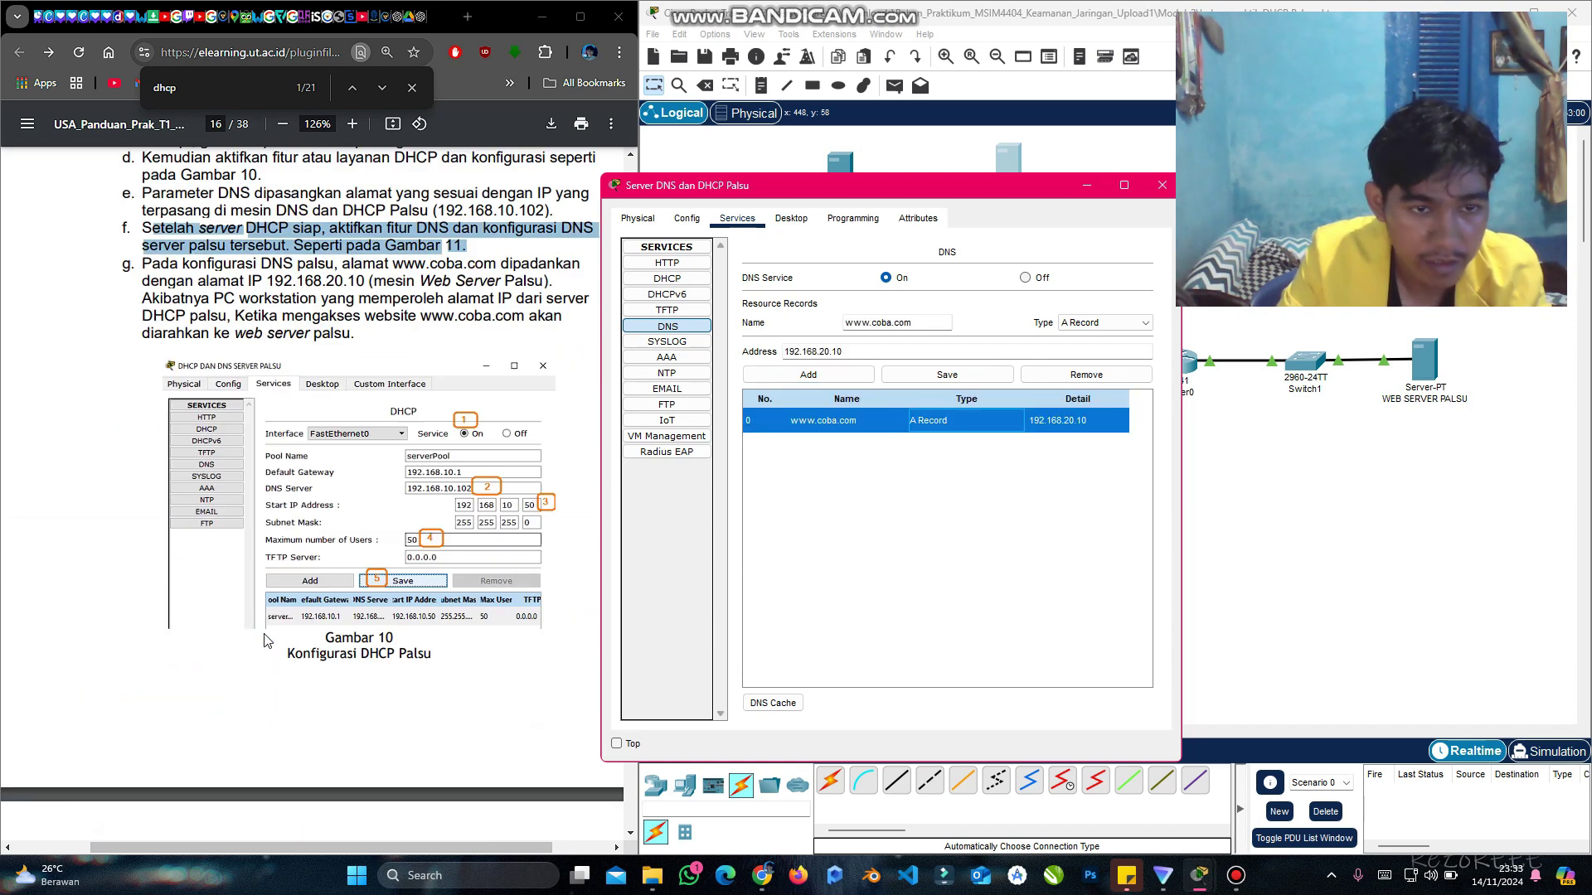
scroll(276, 398, right, 1)
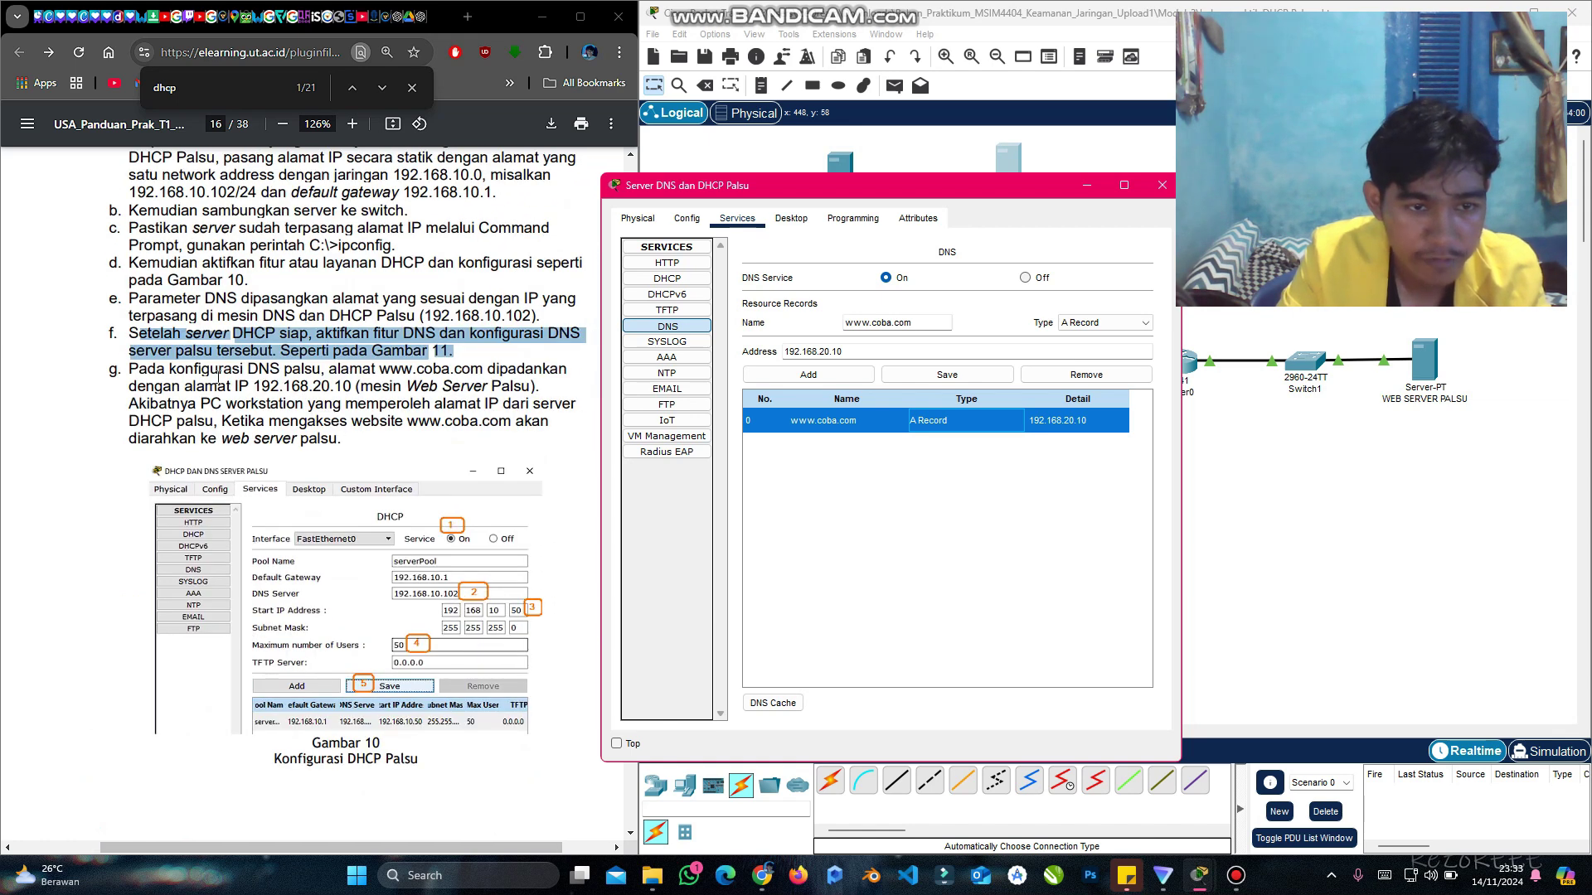
scroll(218, 377, right, 2)
click(418, 381)
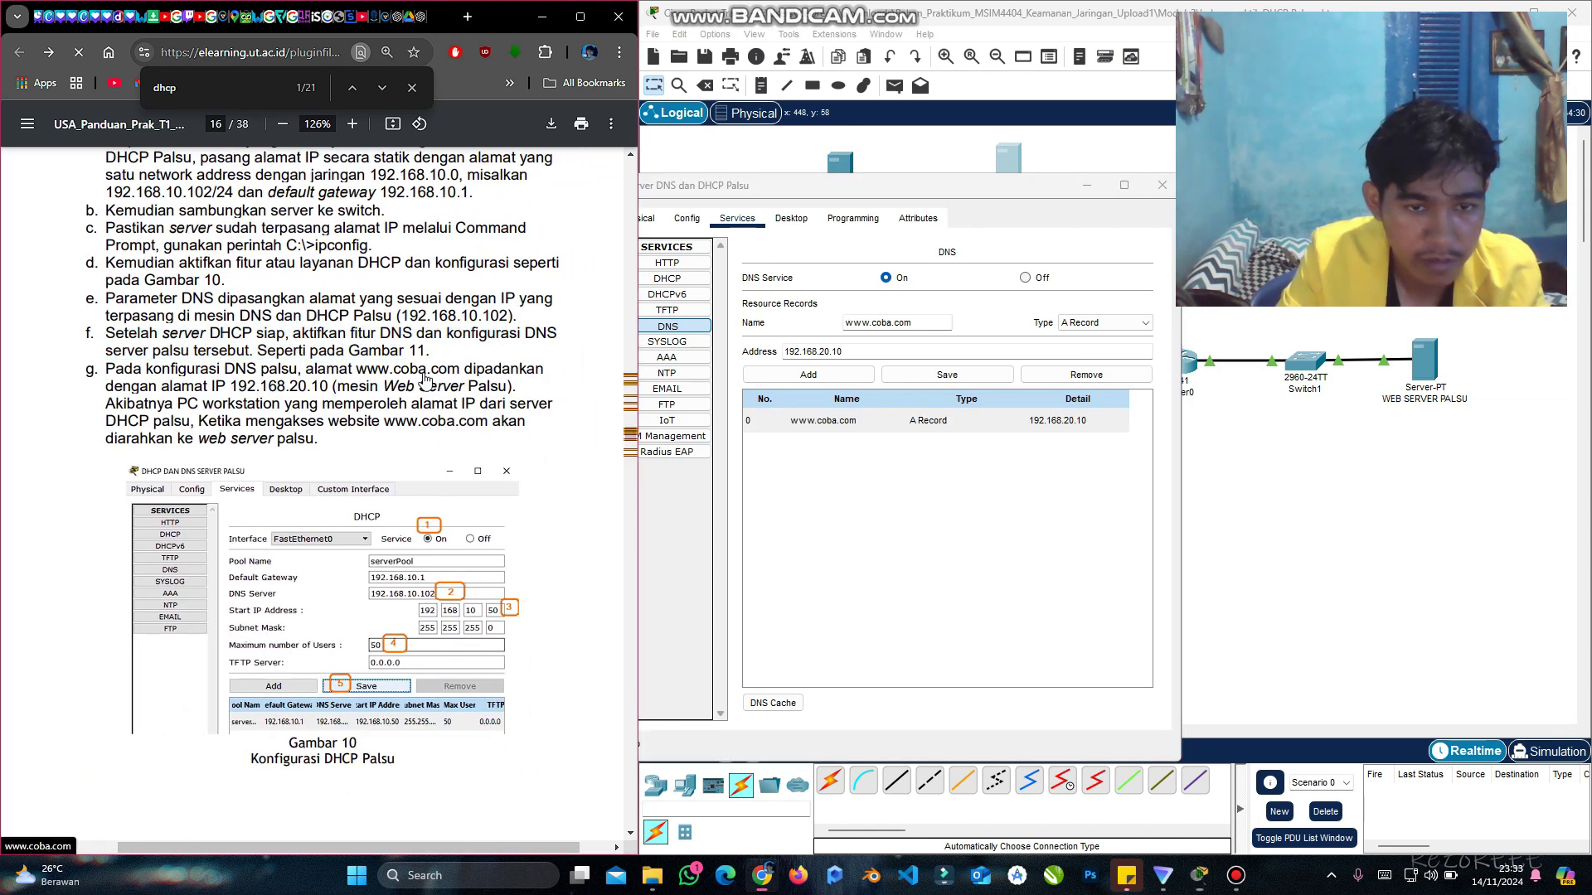
click(375, 366)
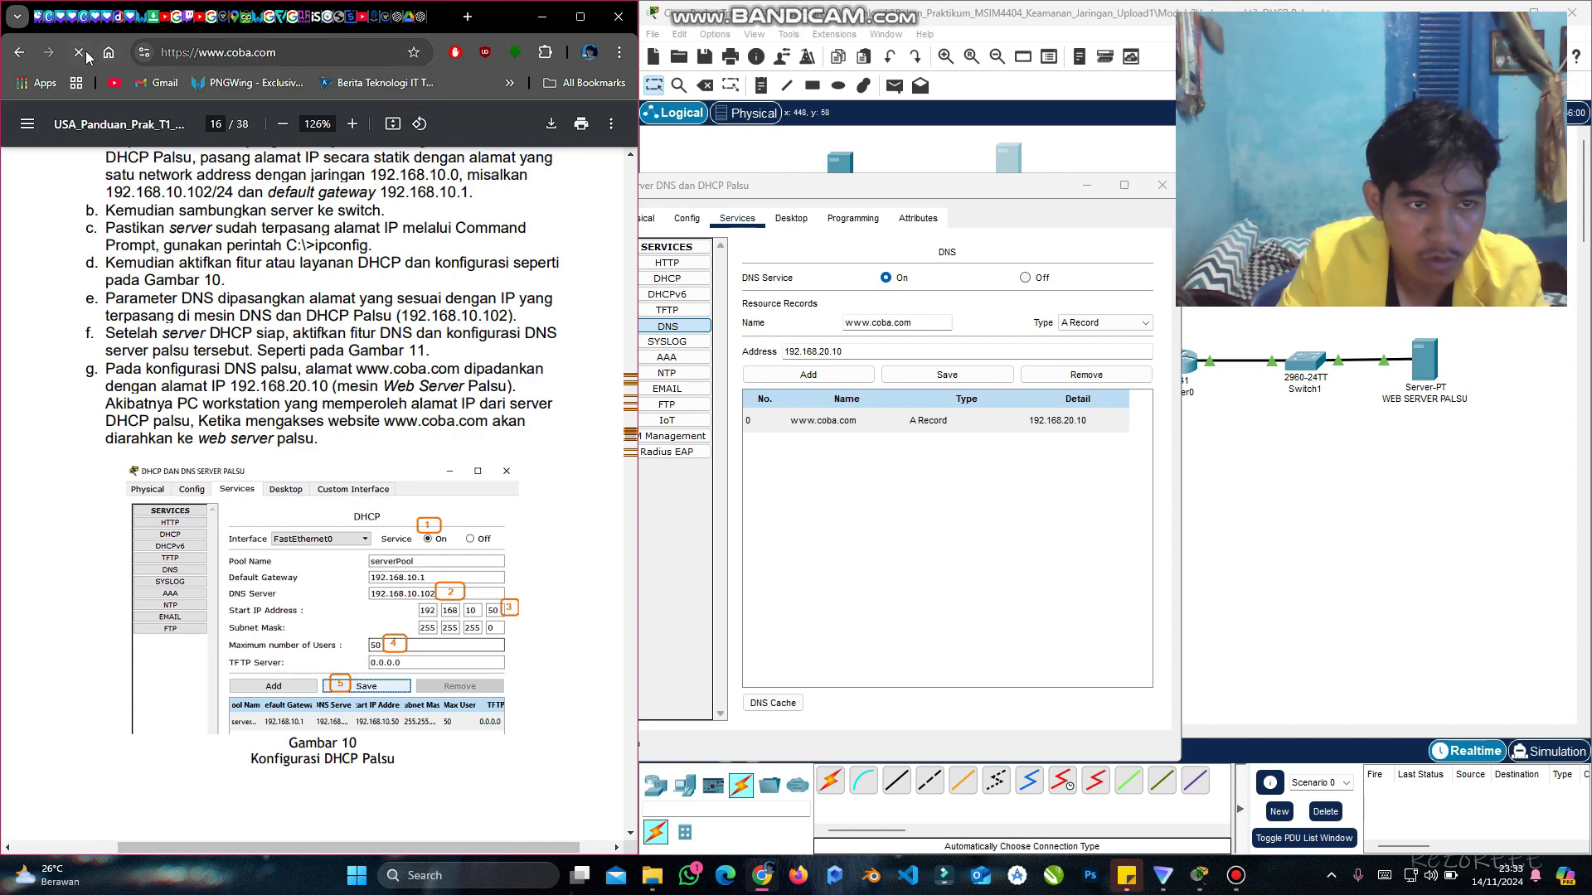
click(18, 52)
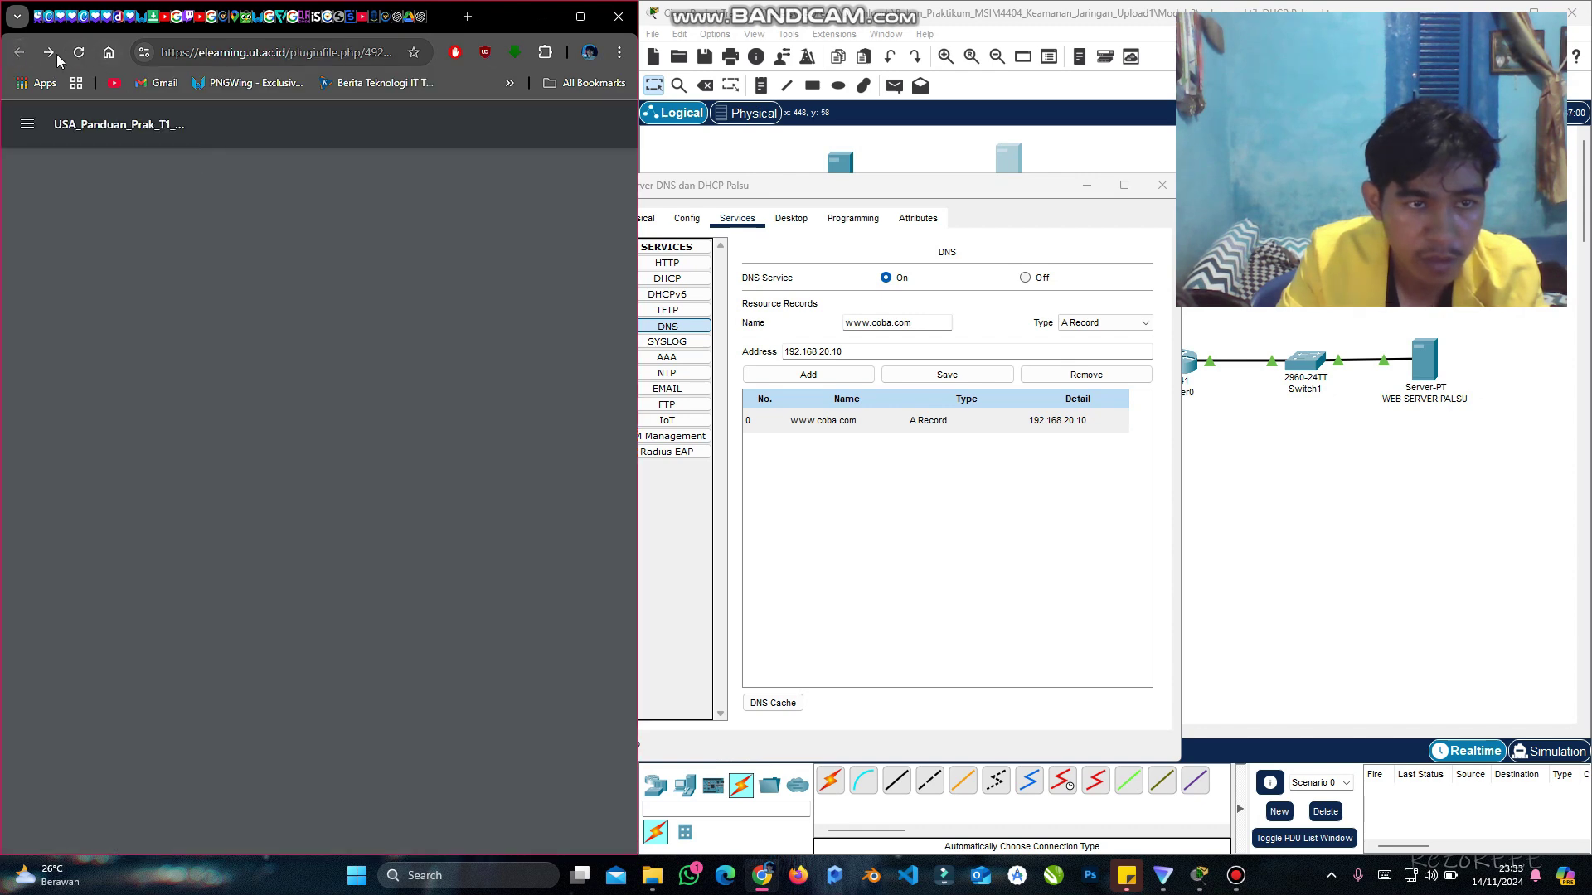
key(ctrl+f)
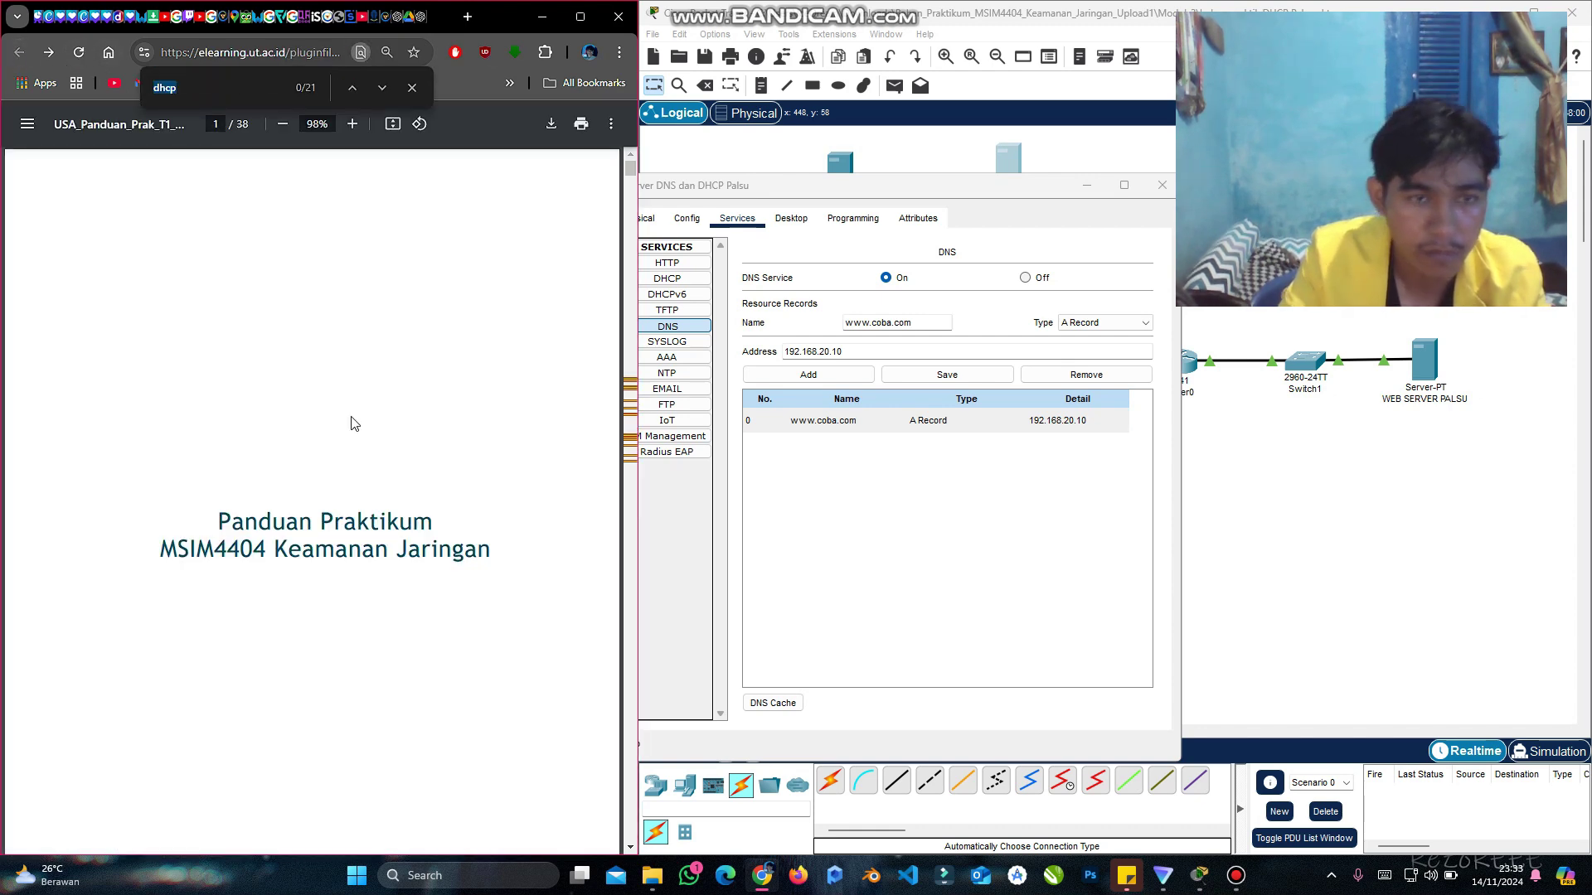
key(Return)
key(Return)
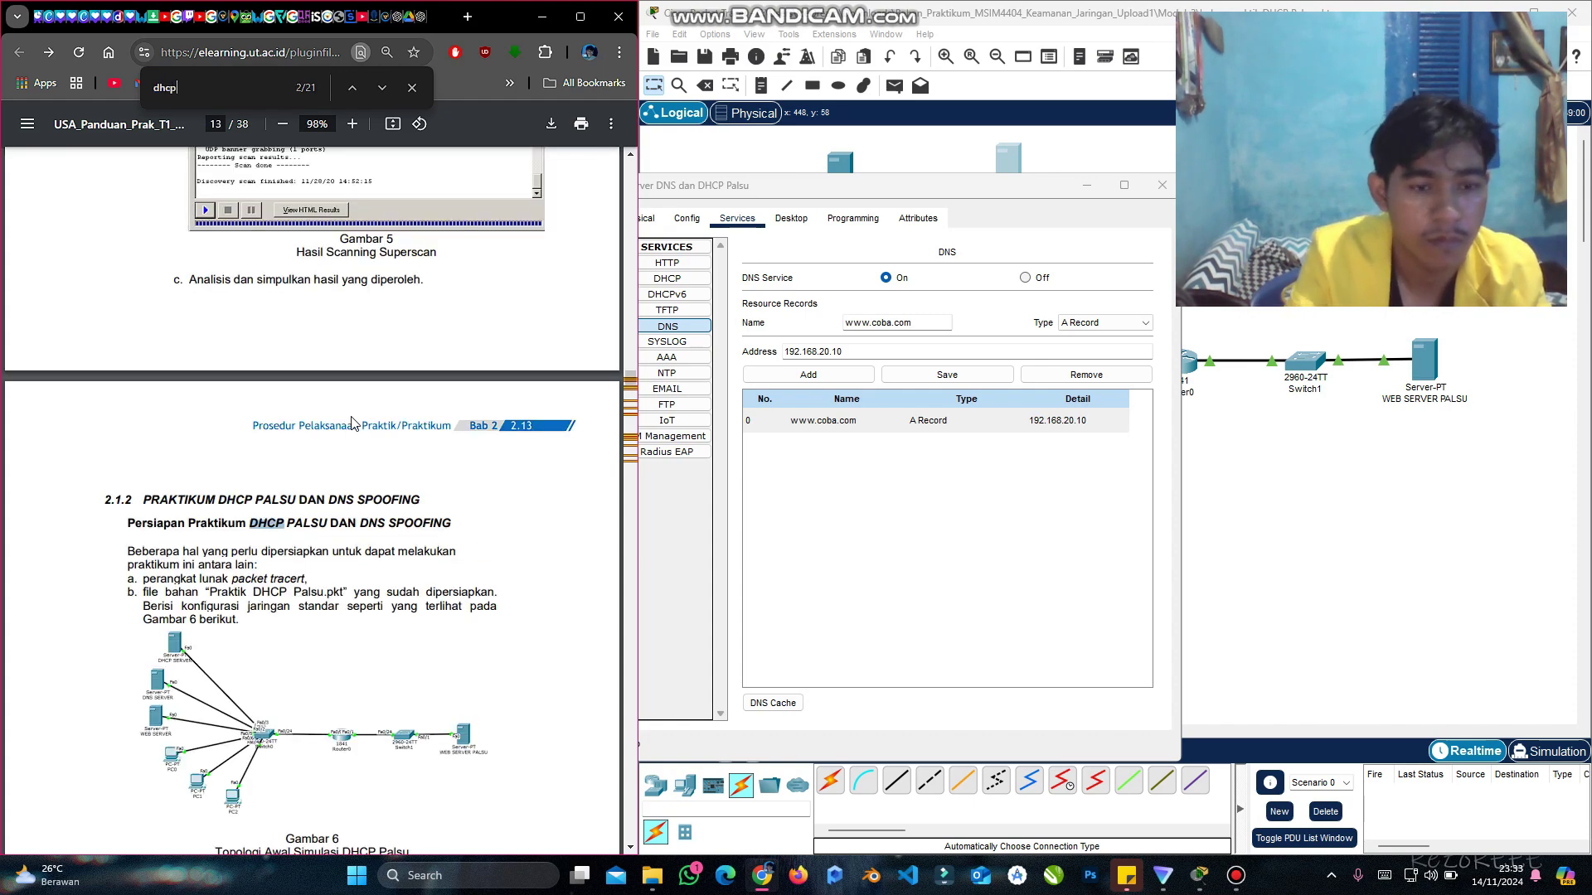
scroll(352, 422, down, 20)
scroll(351, 416, down, 15)
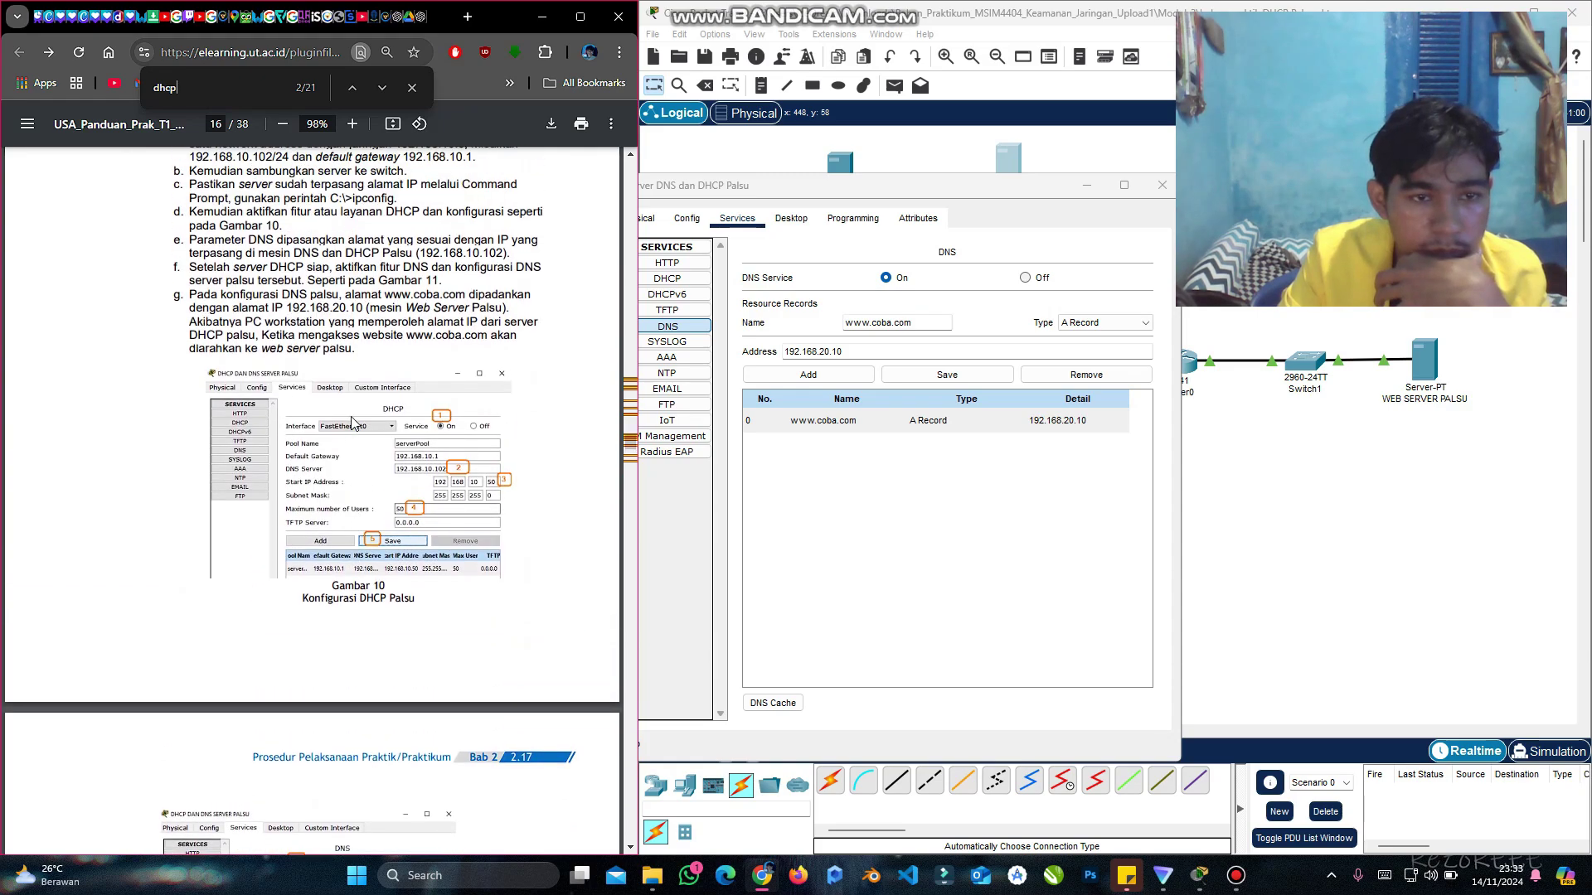
ctrl+scroll(235, 303, up, 5)
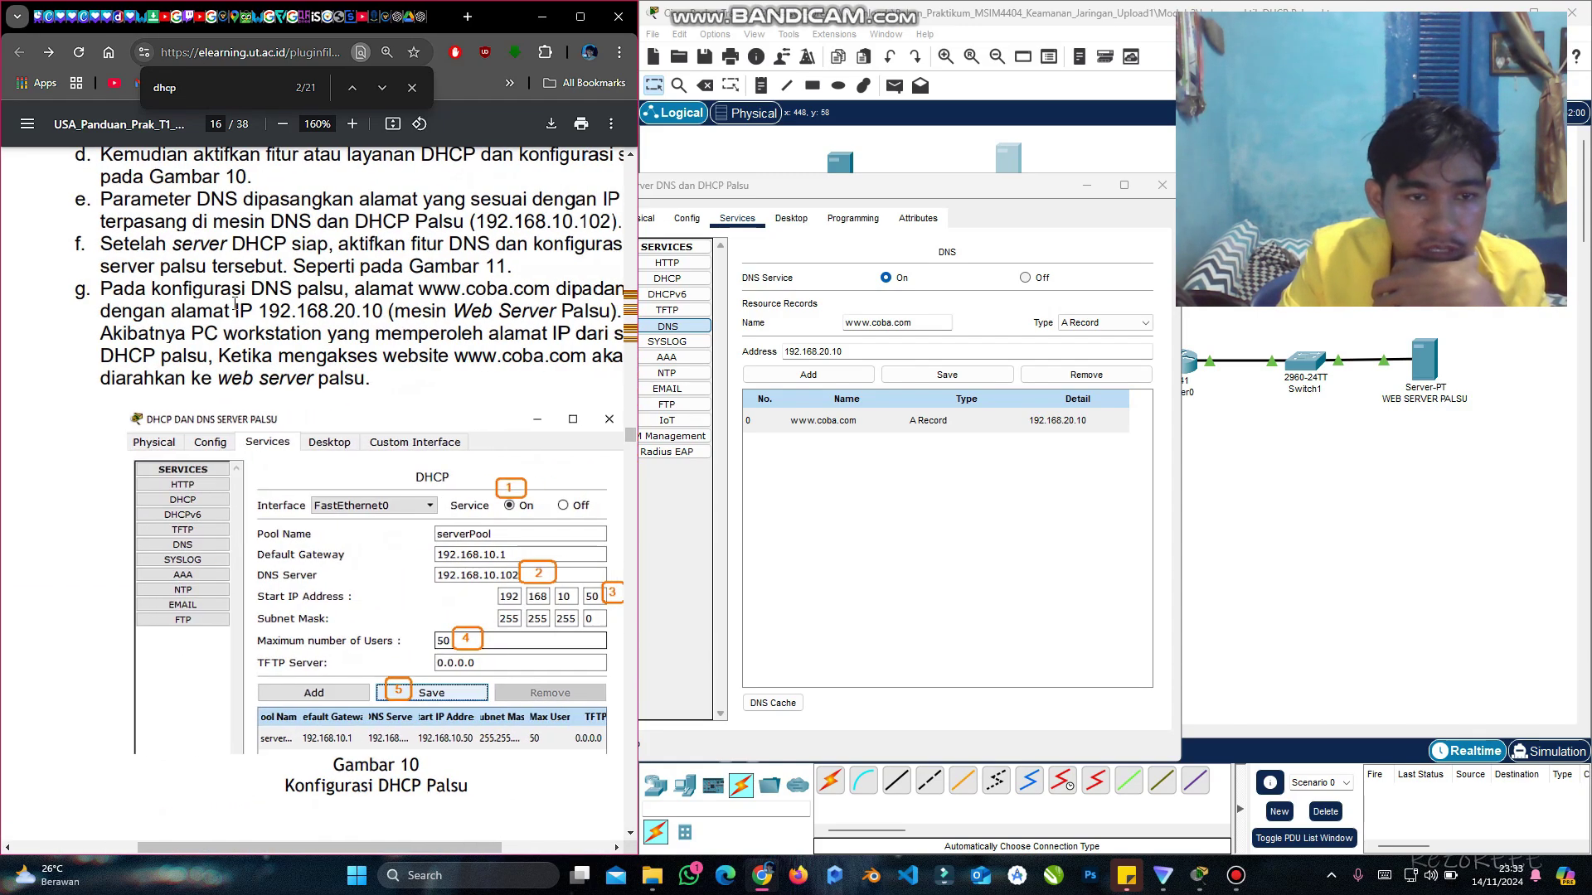
ctrl+scroll(235, 302, down, 2)
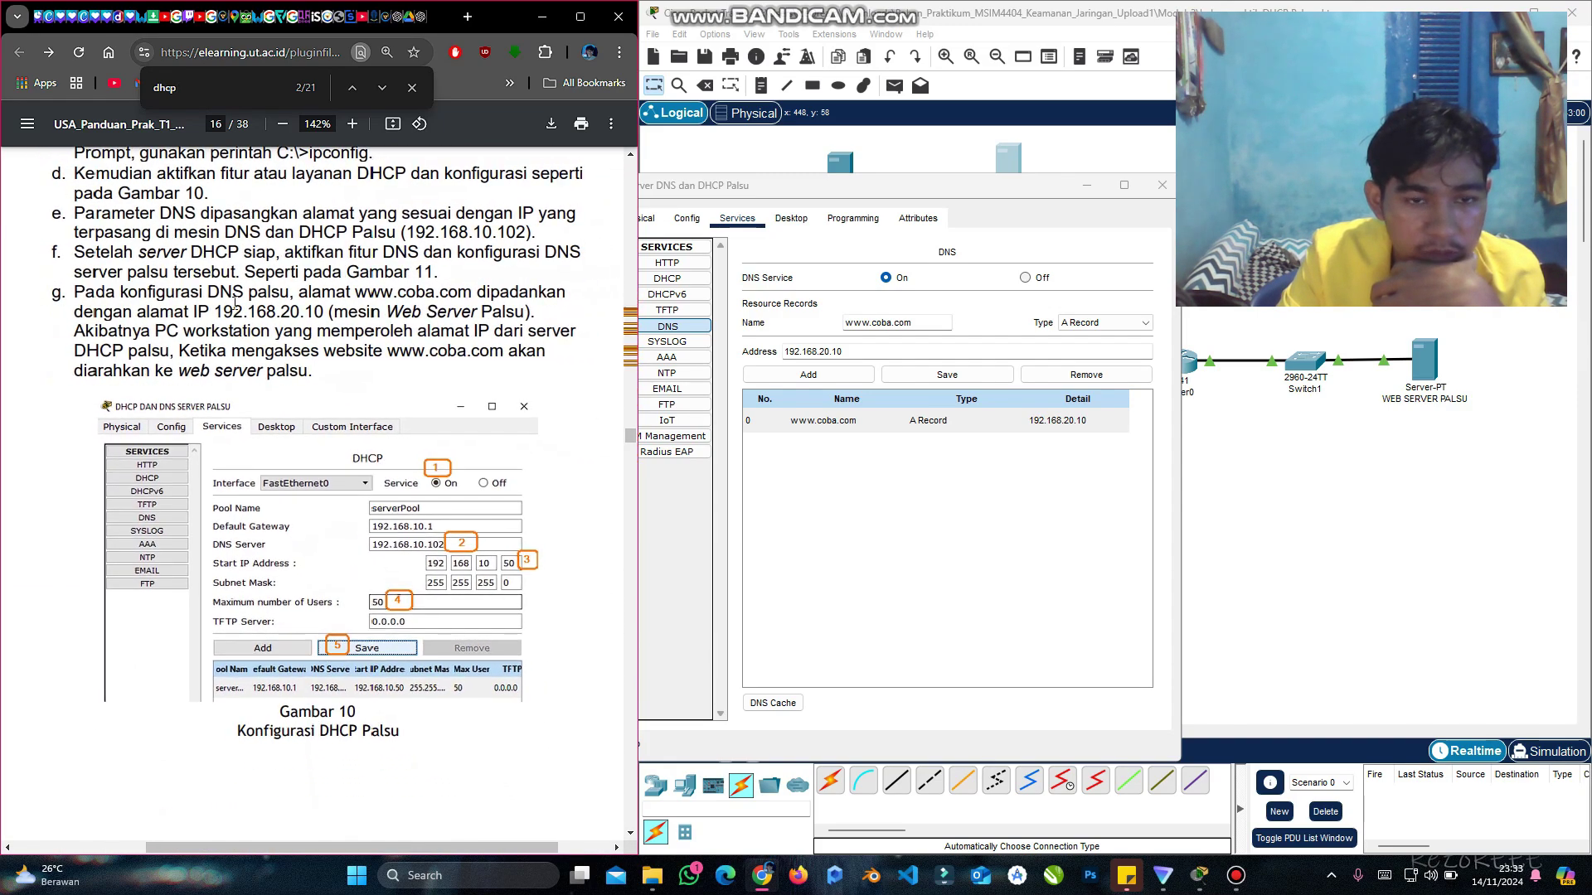
drag(290, 313, 330, 314)
drag(133, 334, 252, 339)
click(126, 336)
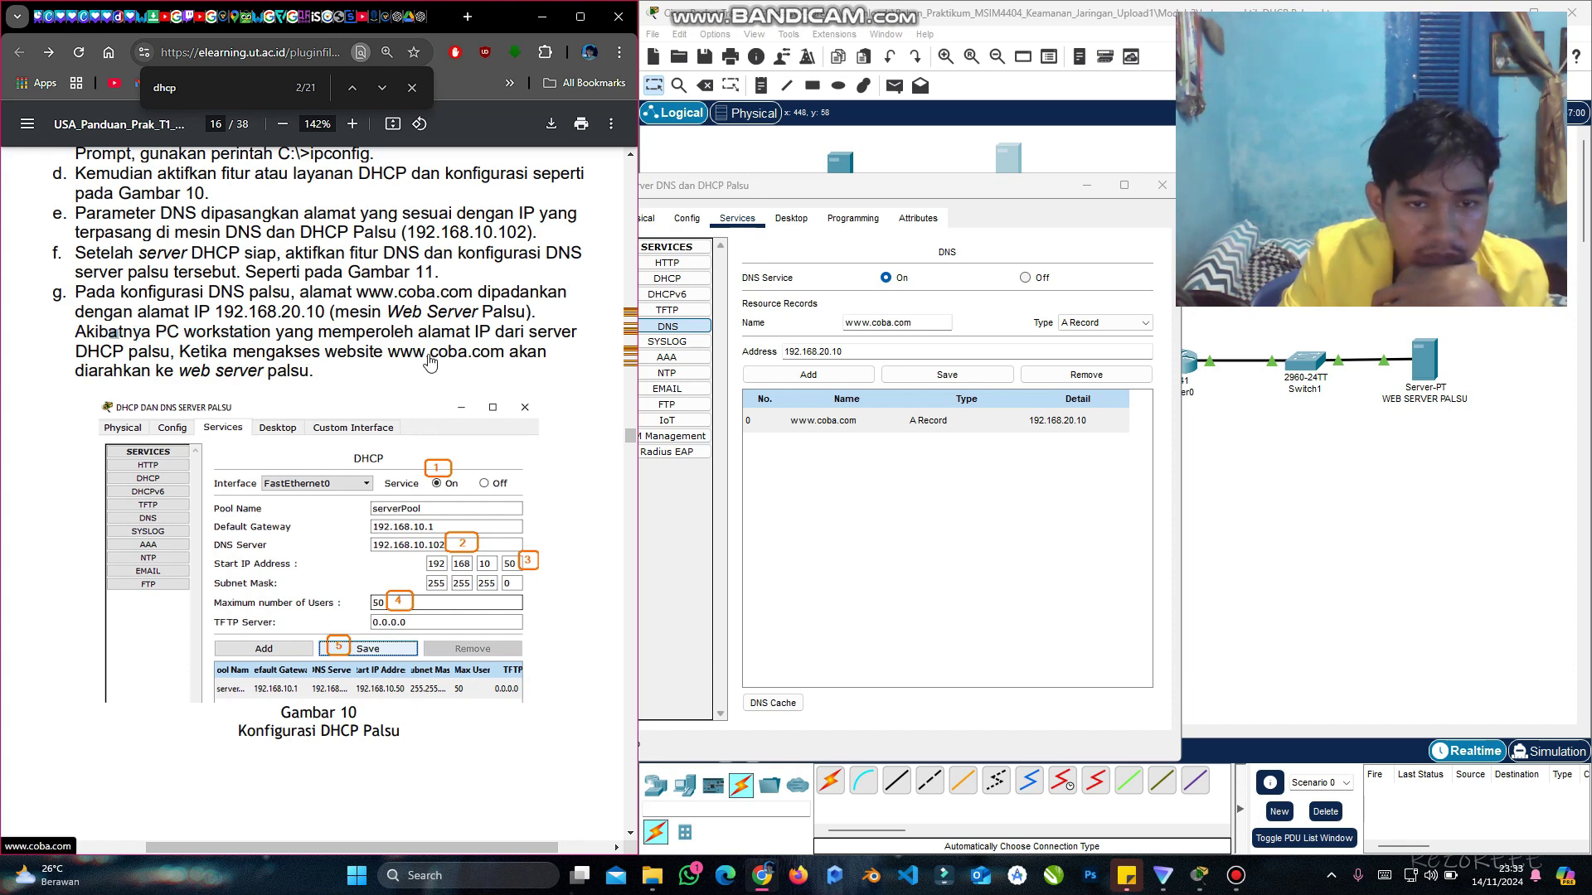
scroll(429, 363, down, 1)
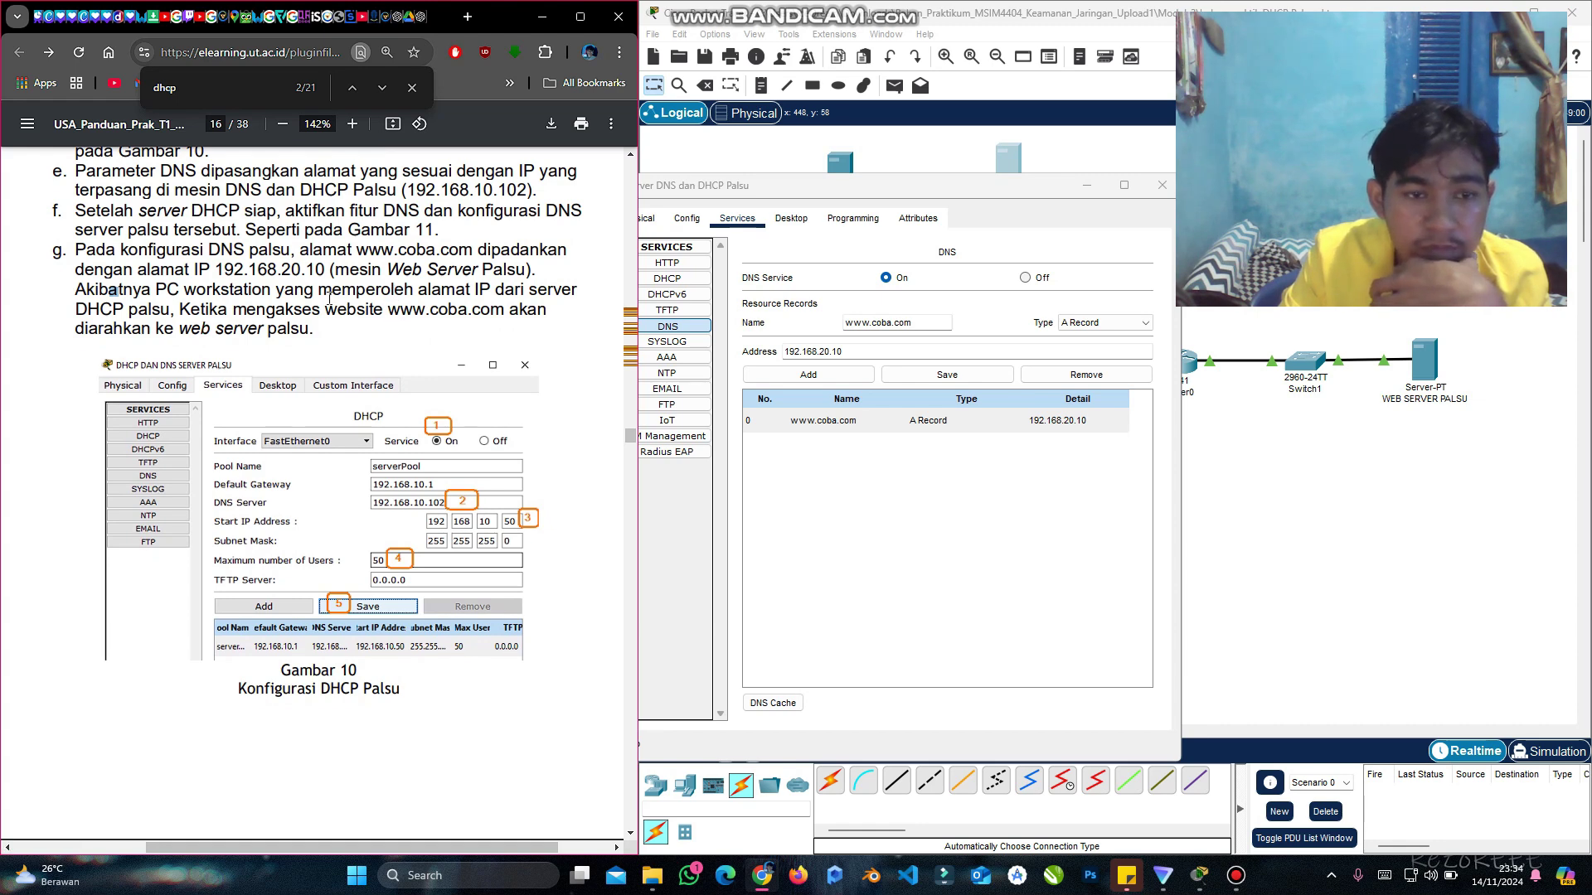
drag(320, 290, 163, 315)
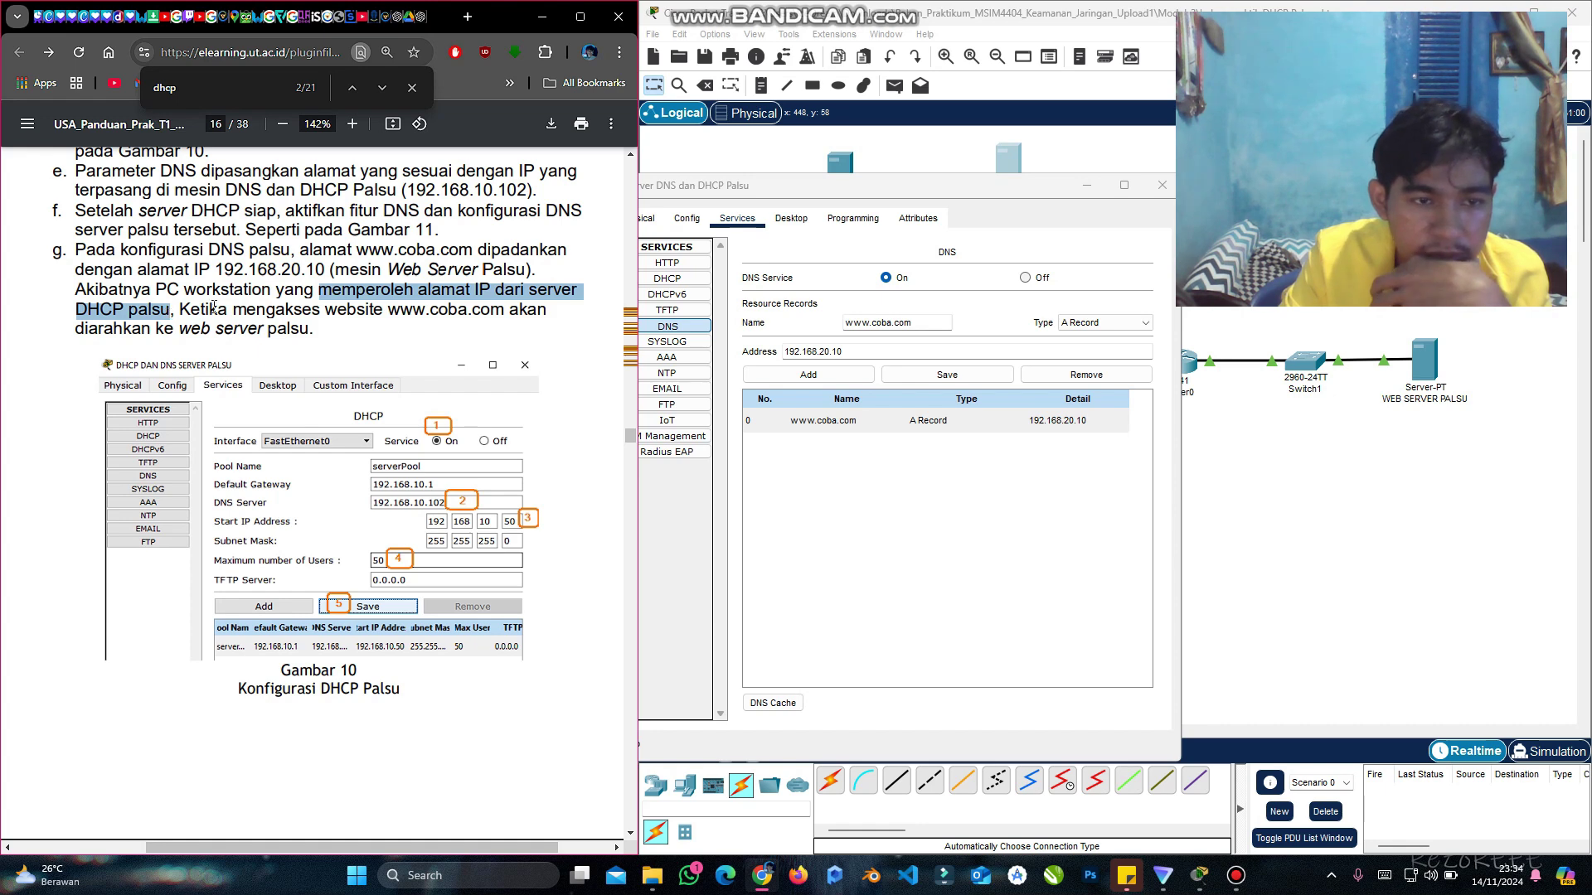
drag(182, 311, 426, 313)
drag(335, 341, 333, 338)
Step: Read the guide's Langkah Analisis section, including step a and Gambar 12 on refreshing a workstation's IP address
scroll(331, 339, down, 8)
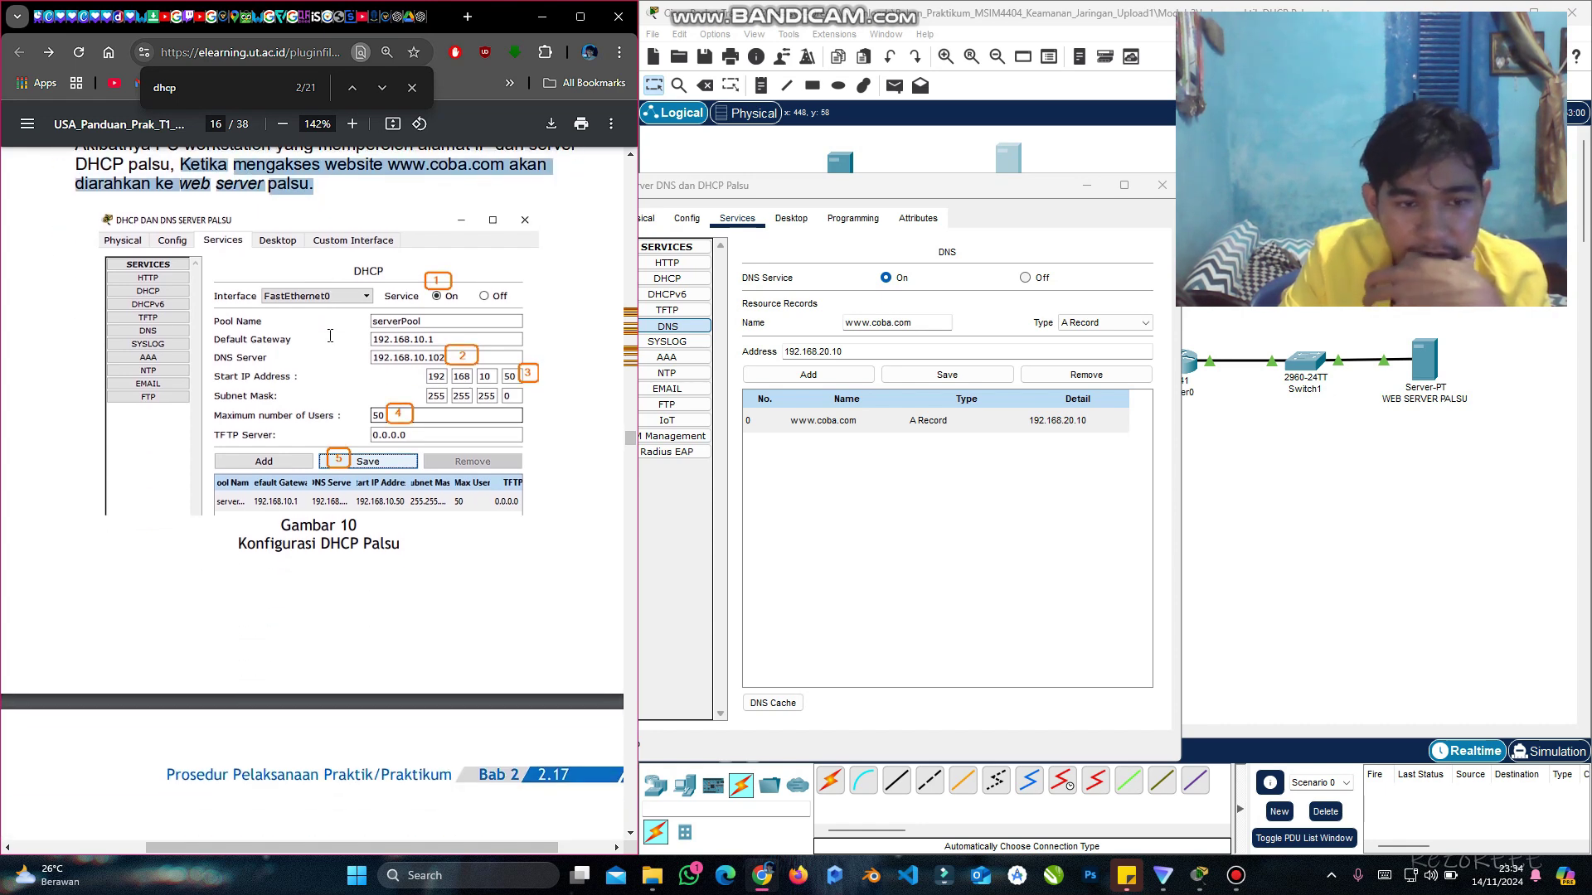
scroll(330, 335, down, 3)
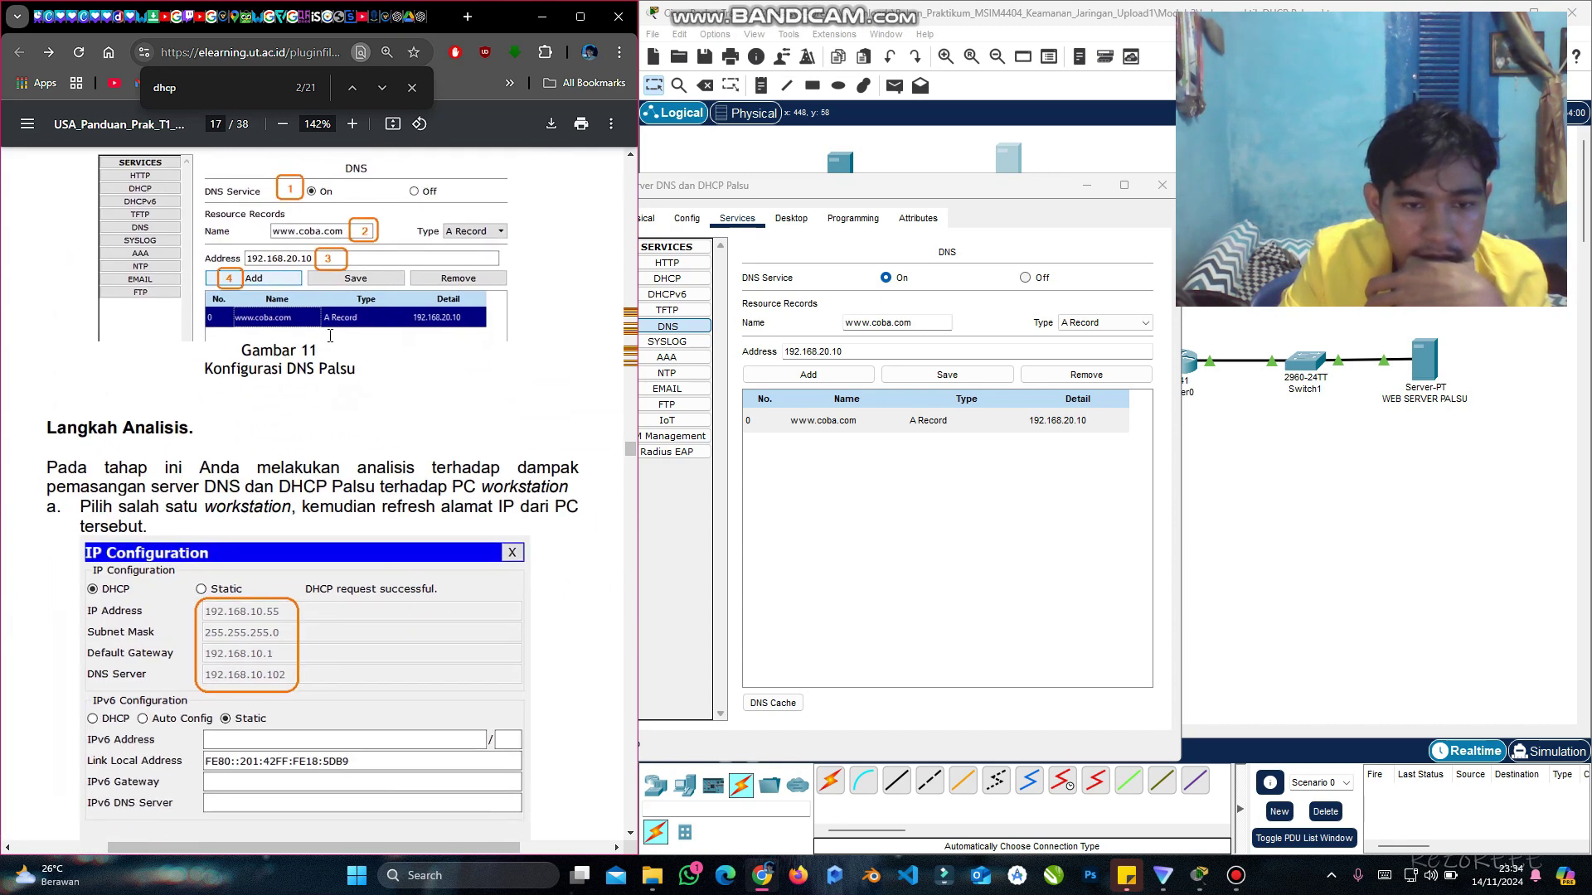
scroll(330, 335, down, 1)
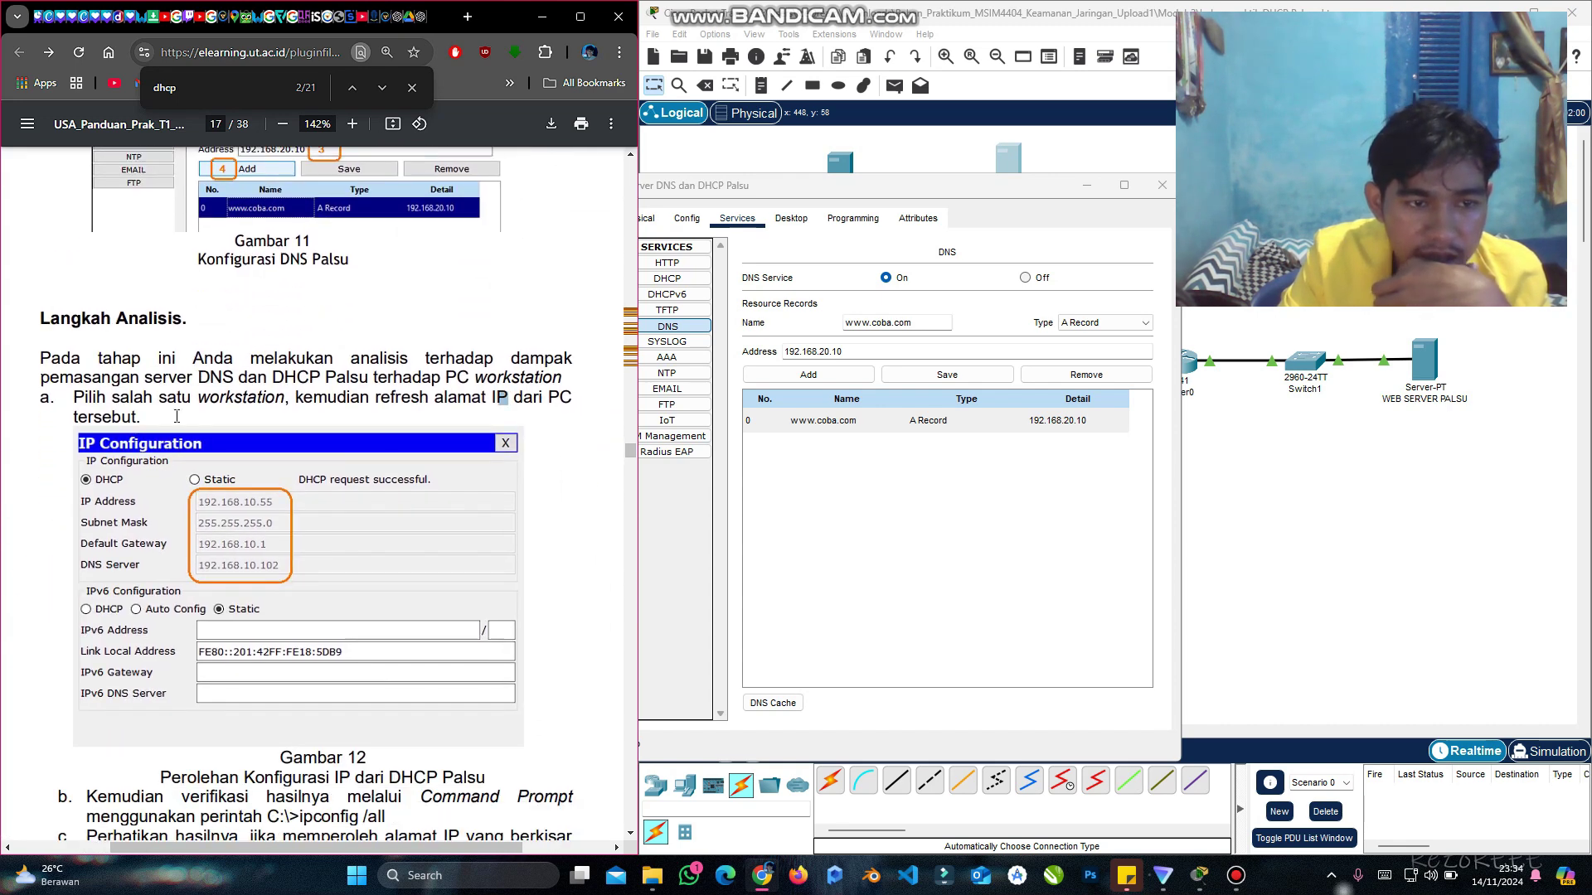
scroll(176, 416, down, 1)
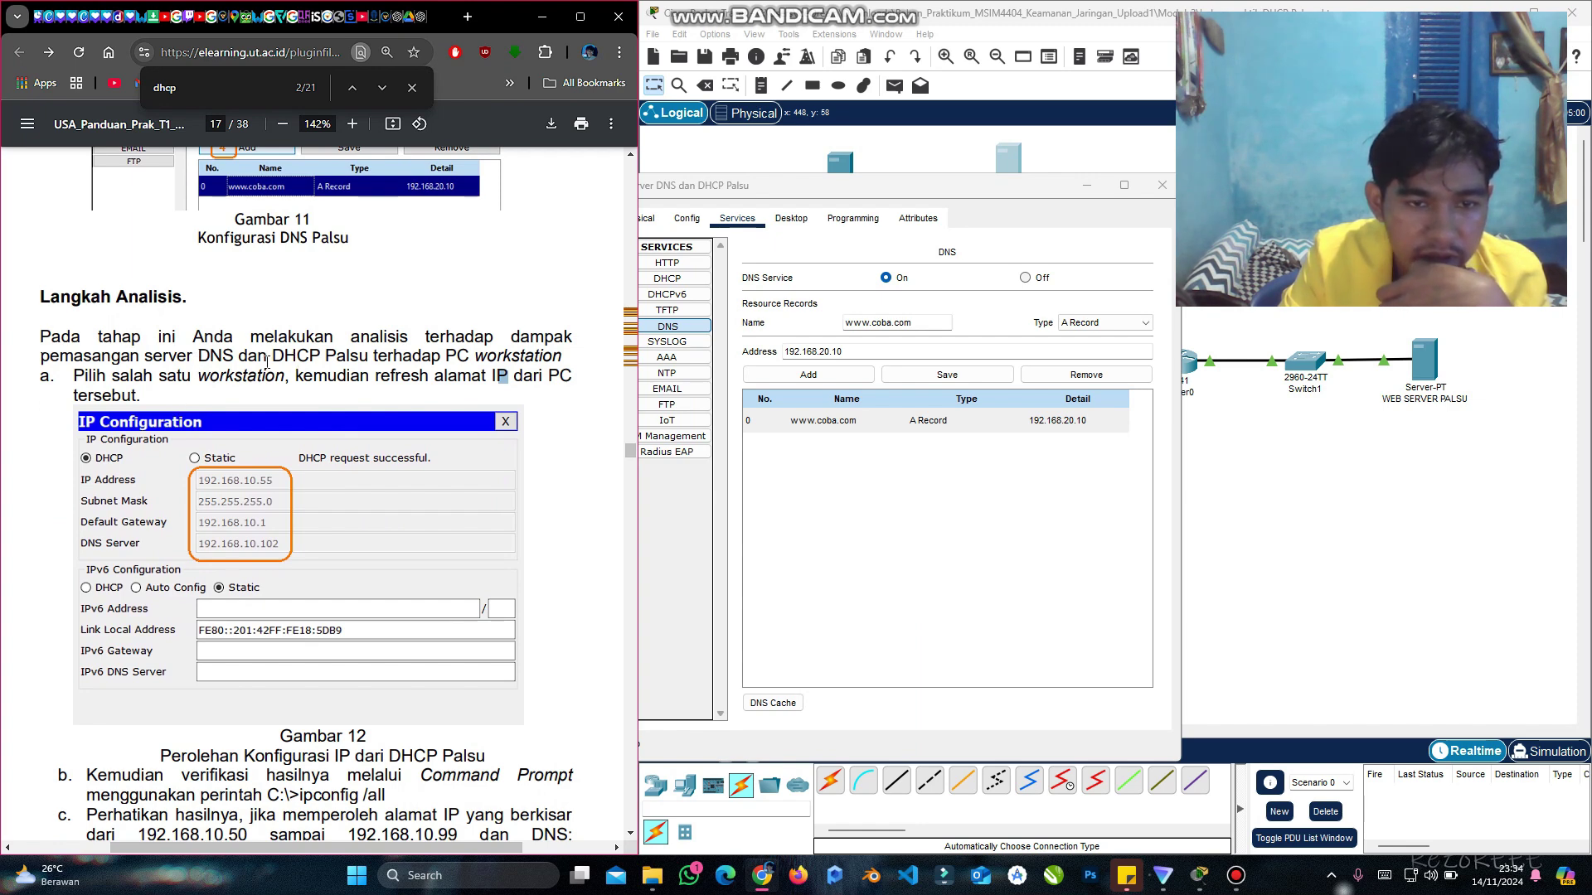
drag(260, 358, 346, 358)
scroll(347, 360, down, 1)
click(393, 346)
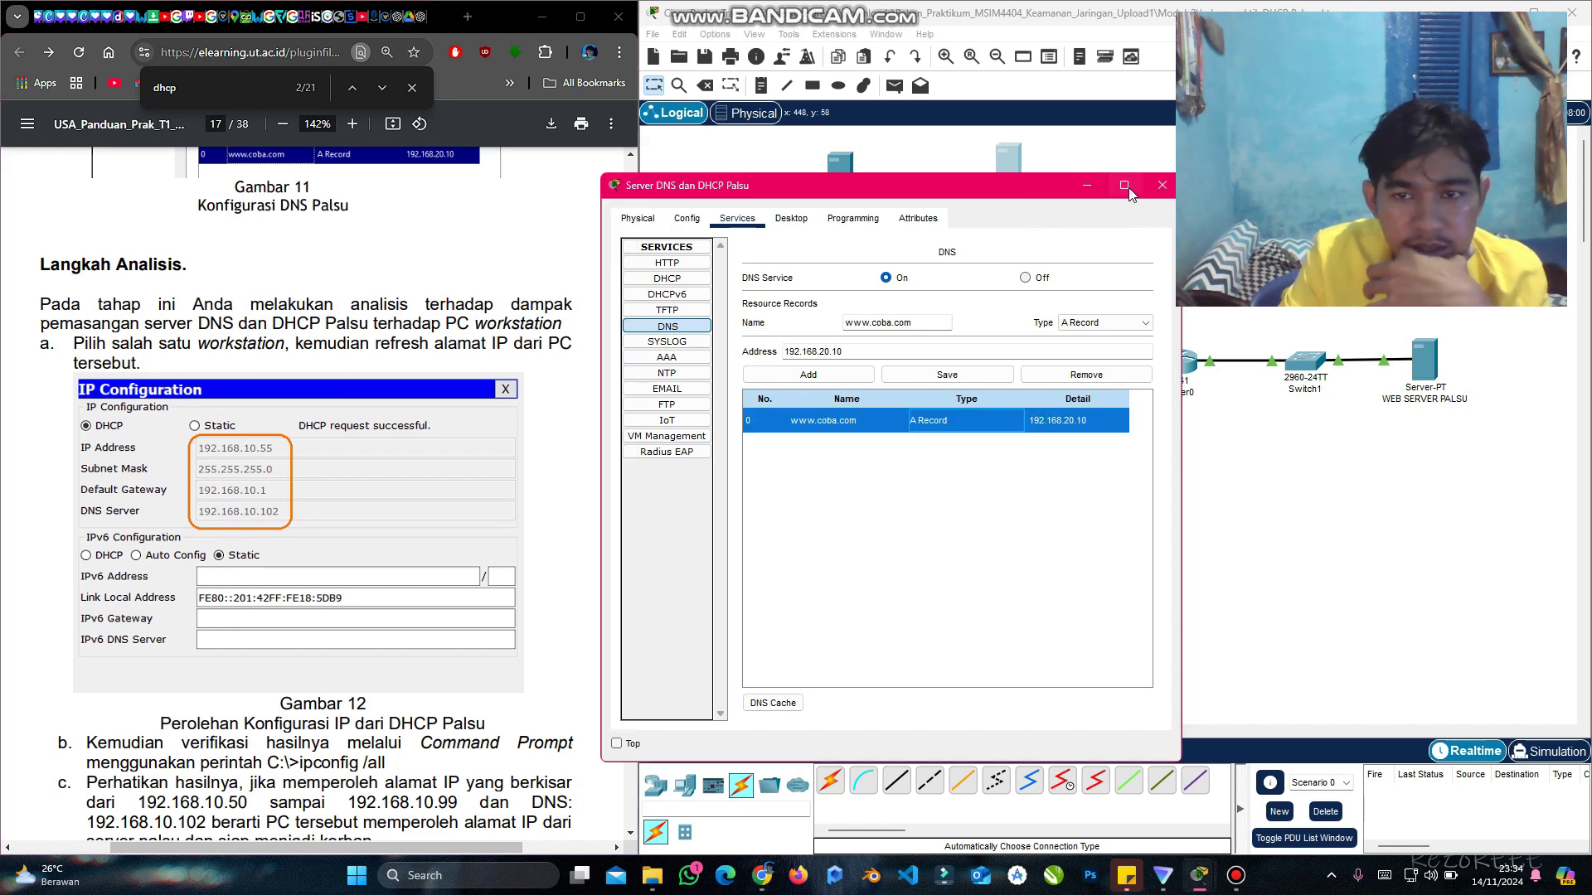
Step: Close the fake server's settings and refresh PC0's IP configuration by switching it to Static and back to DHCP
click(1161, 186)
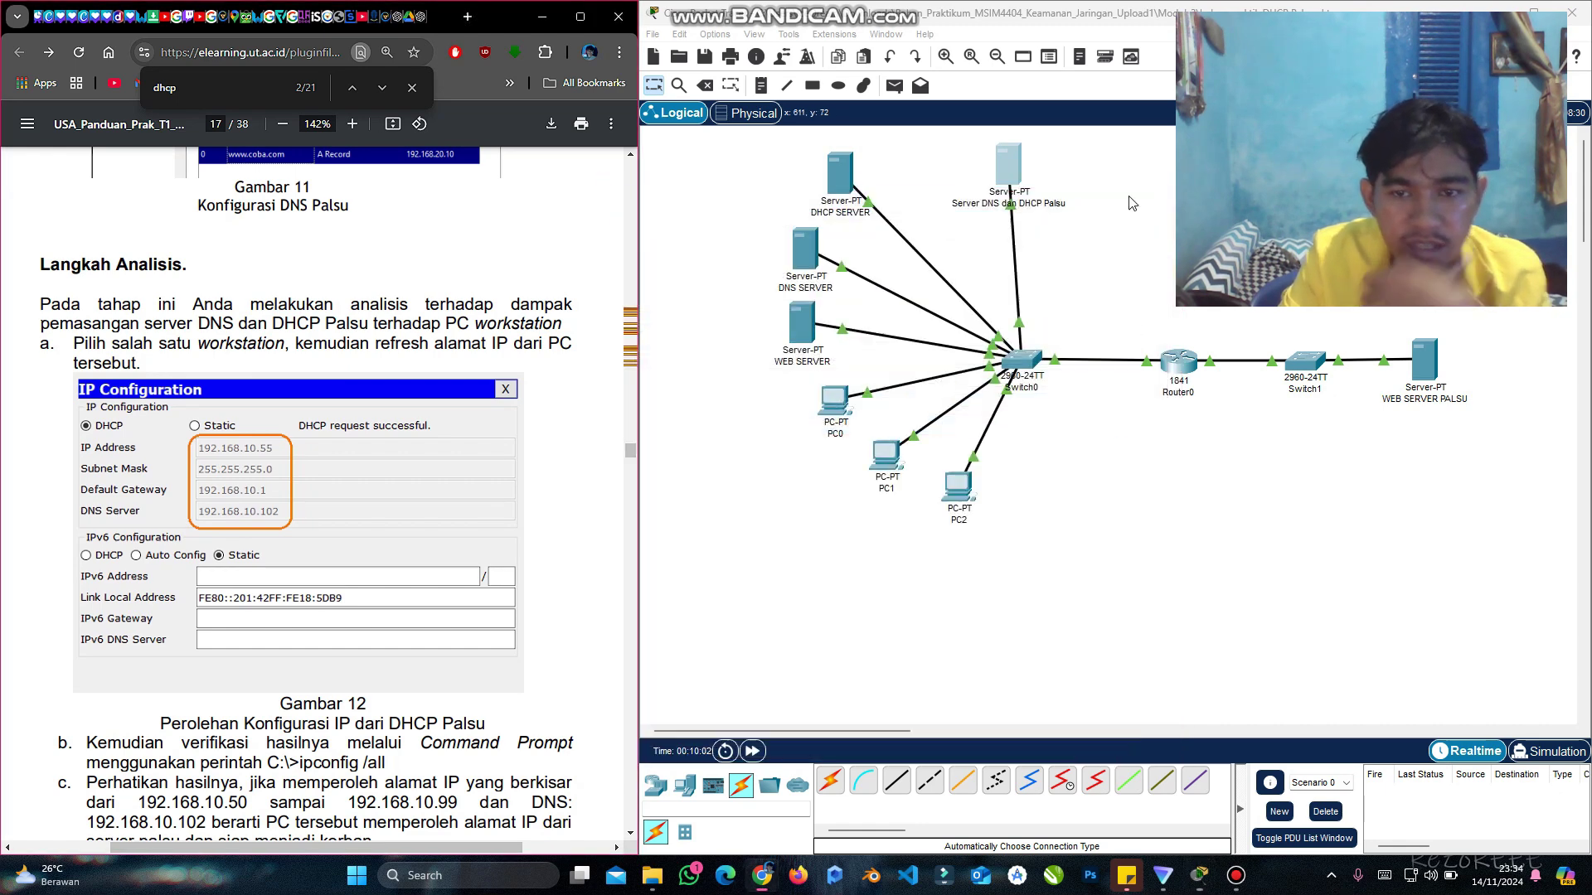
click(834, 409)
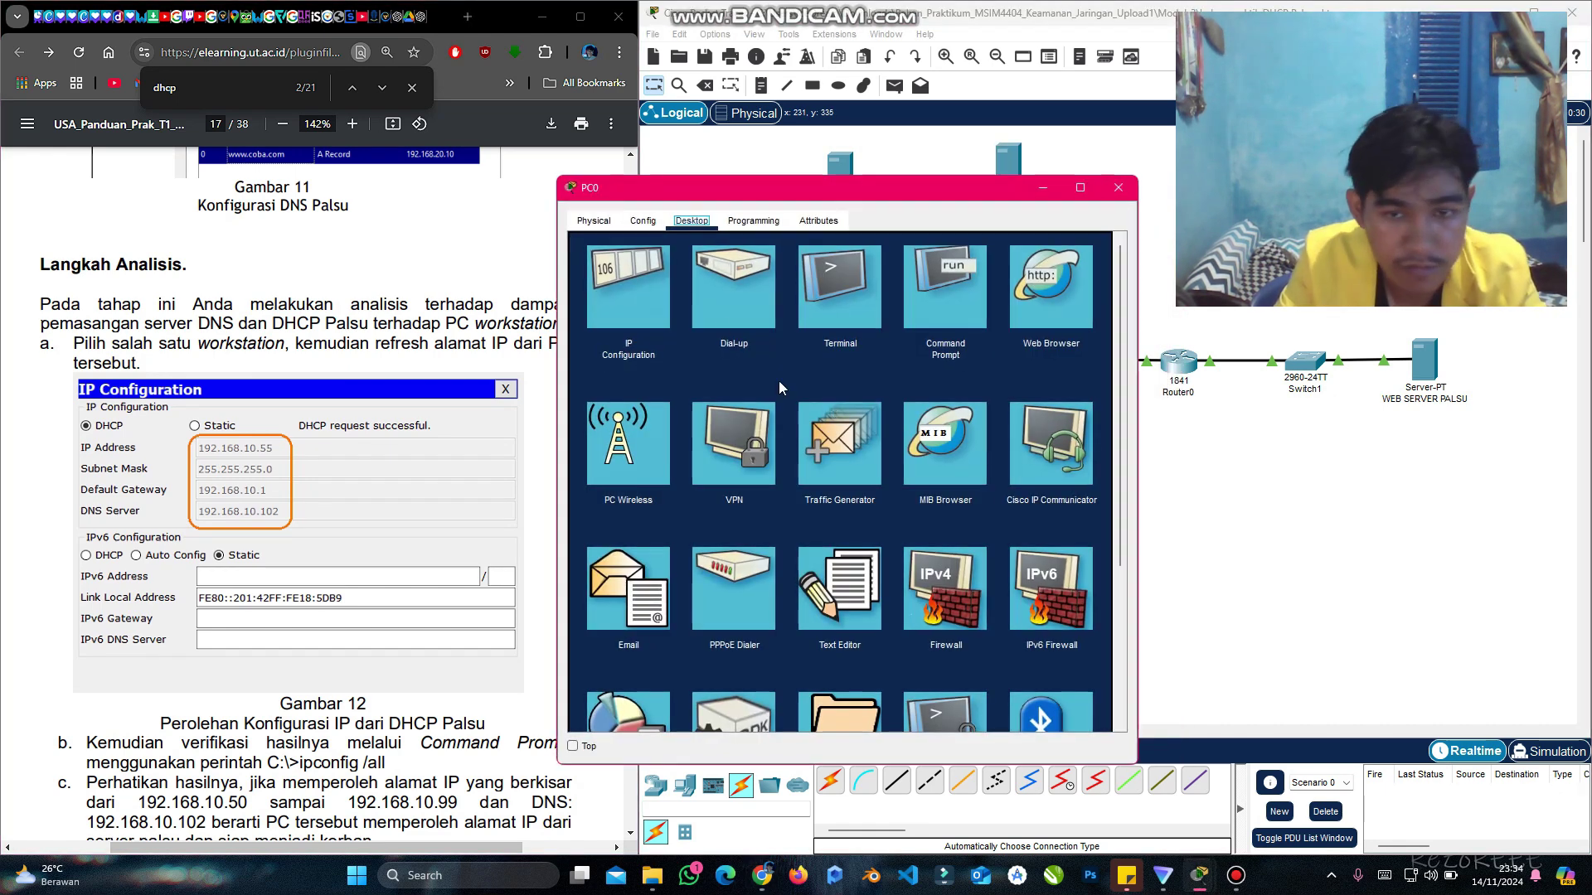
click(630, 301)
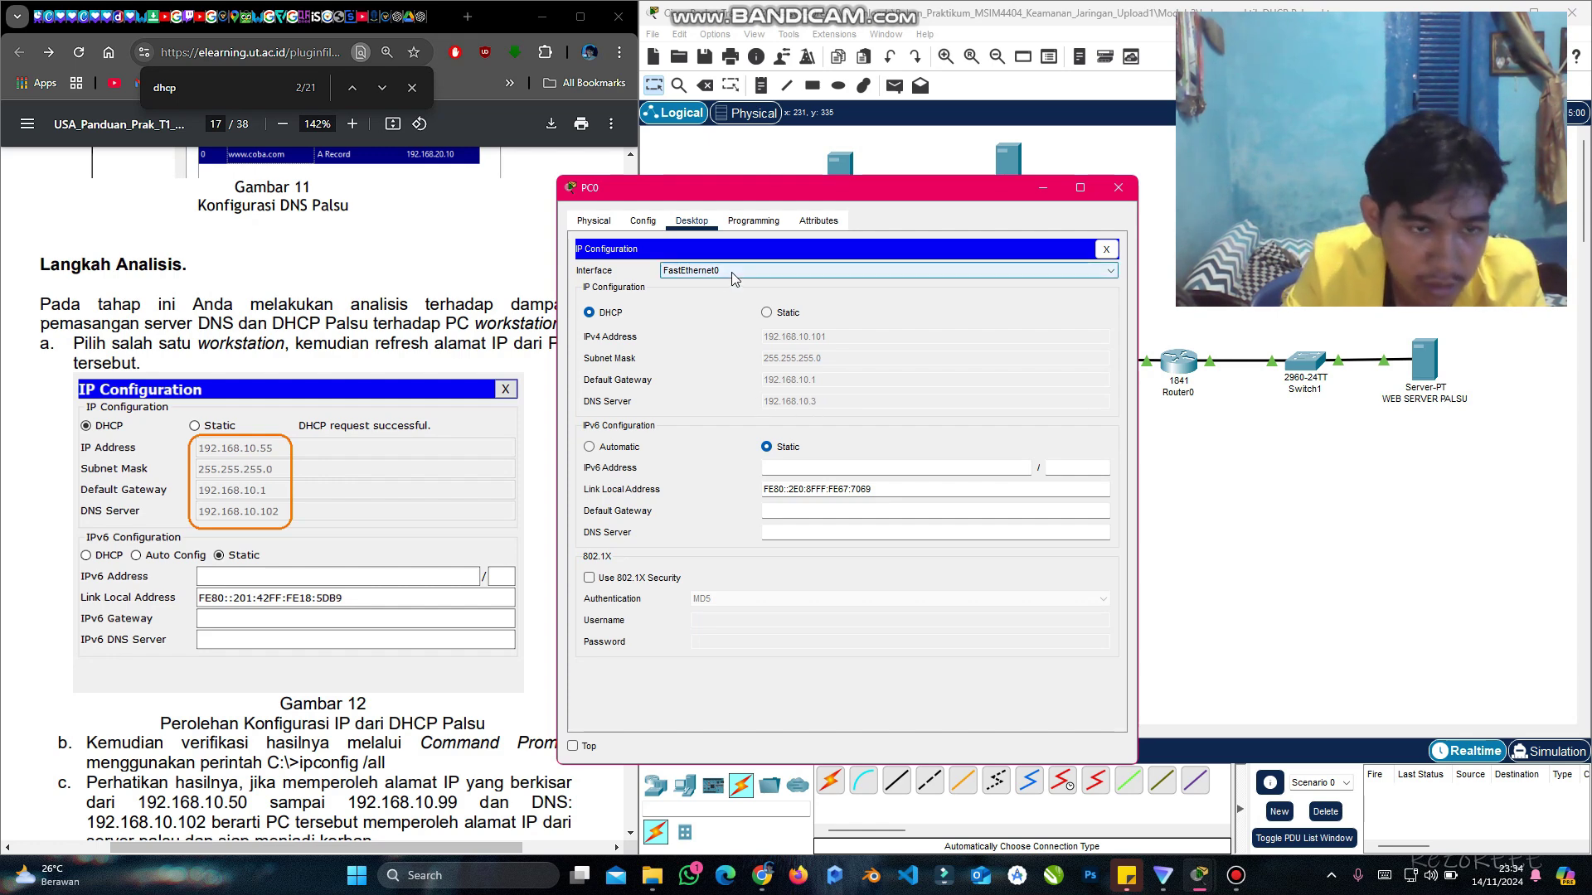
click(766, 313)
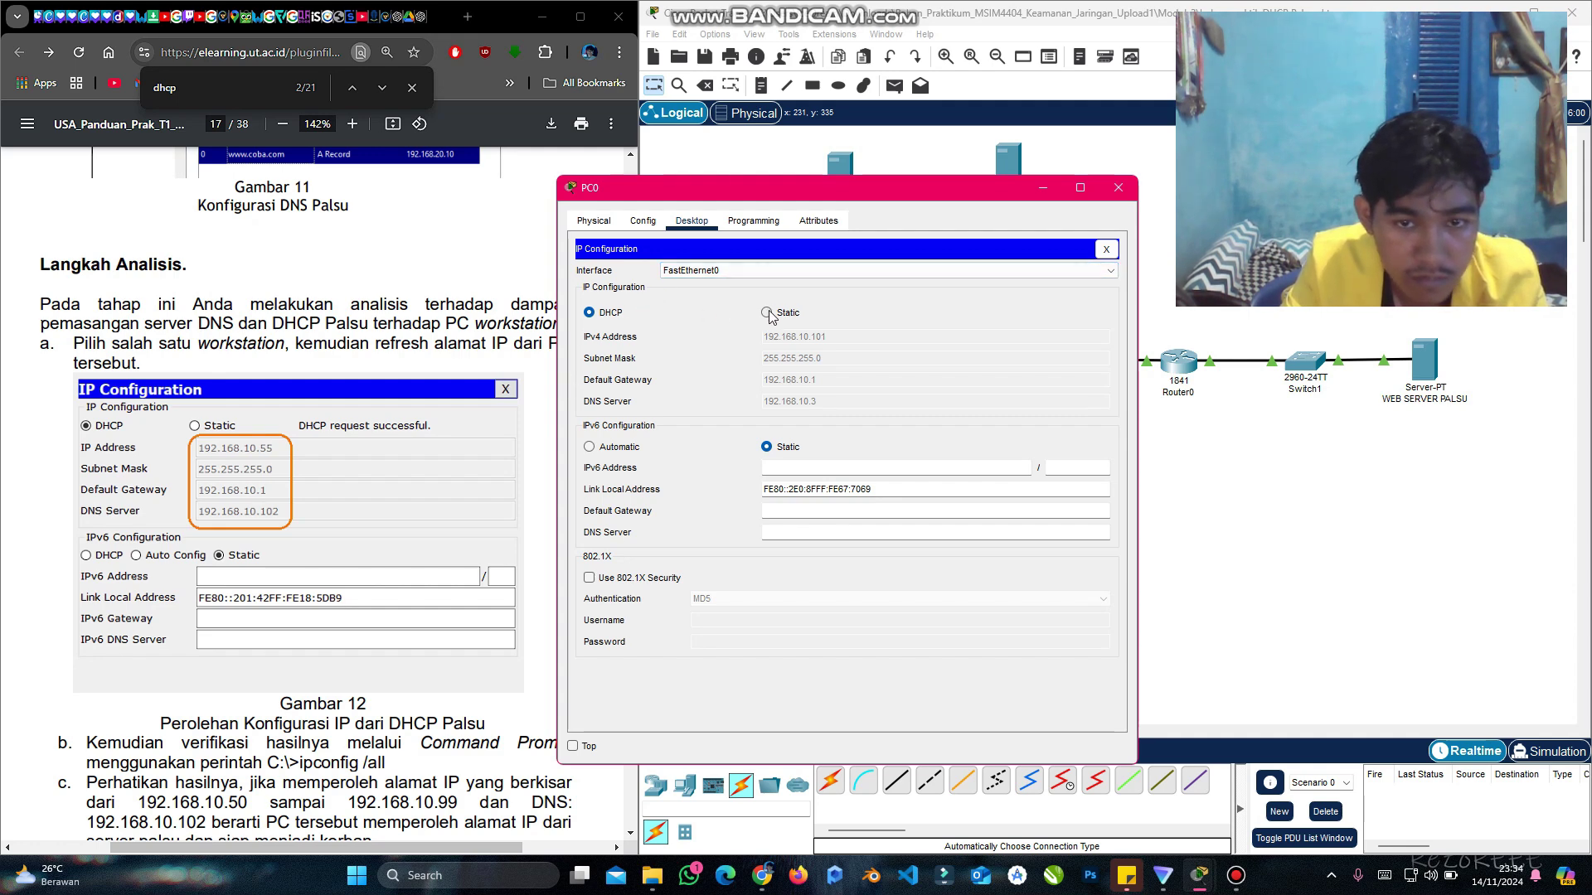
click(612, 315)
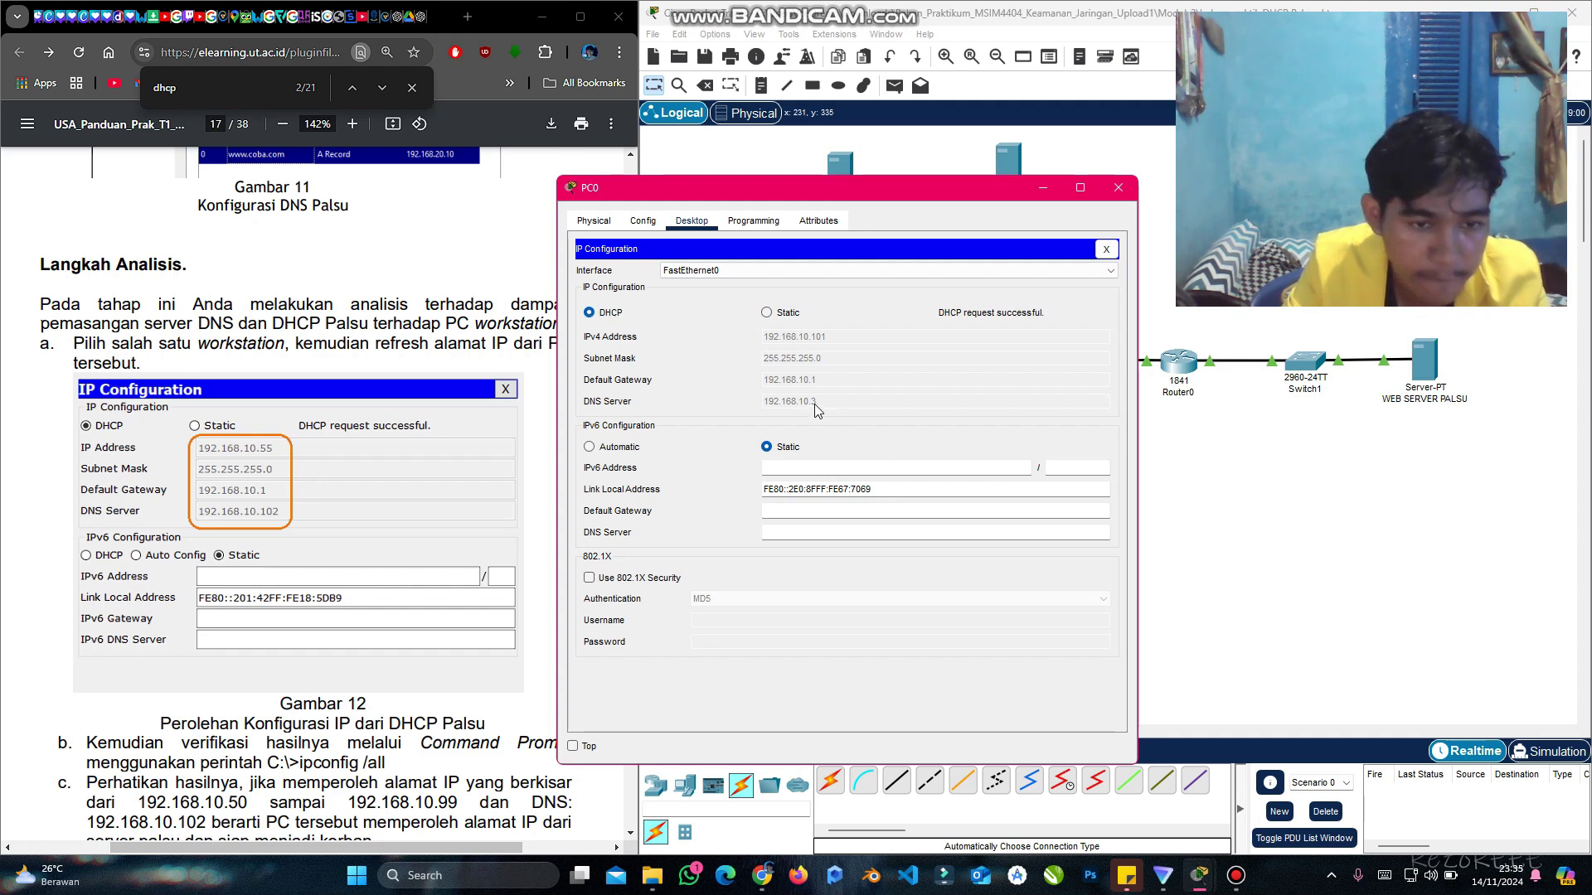
click(1117, 188)
Step: Request PC2's IP configuration through DHCP
click(959, 489)
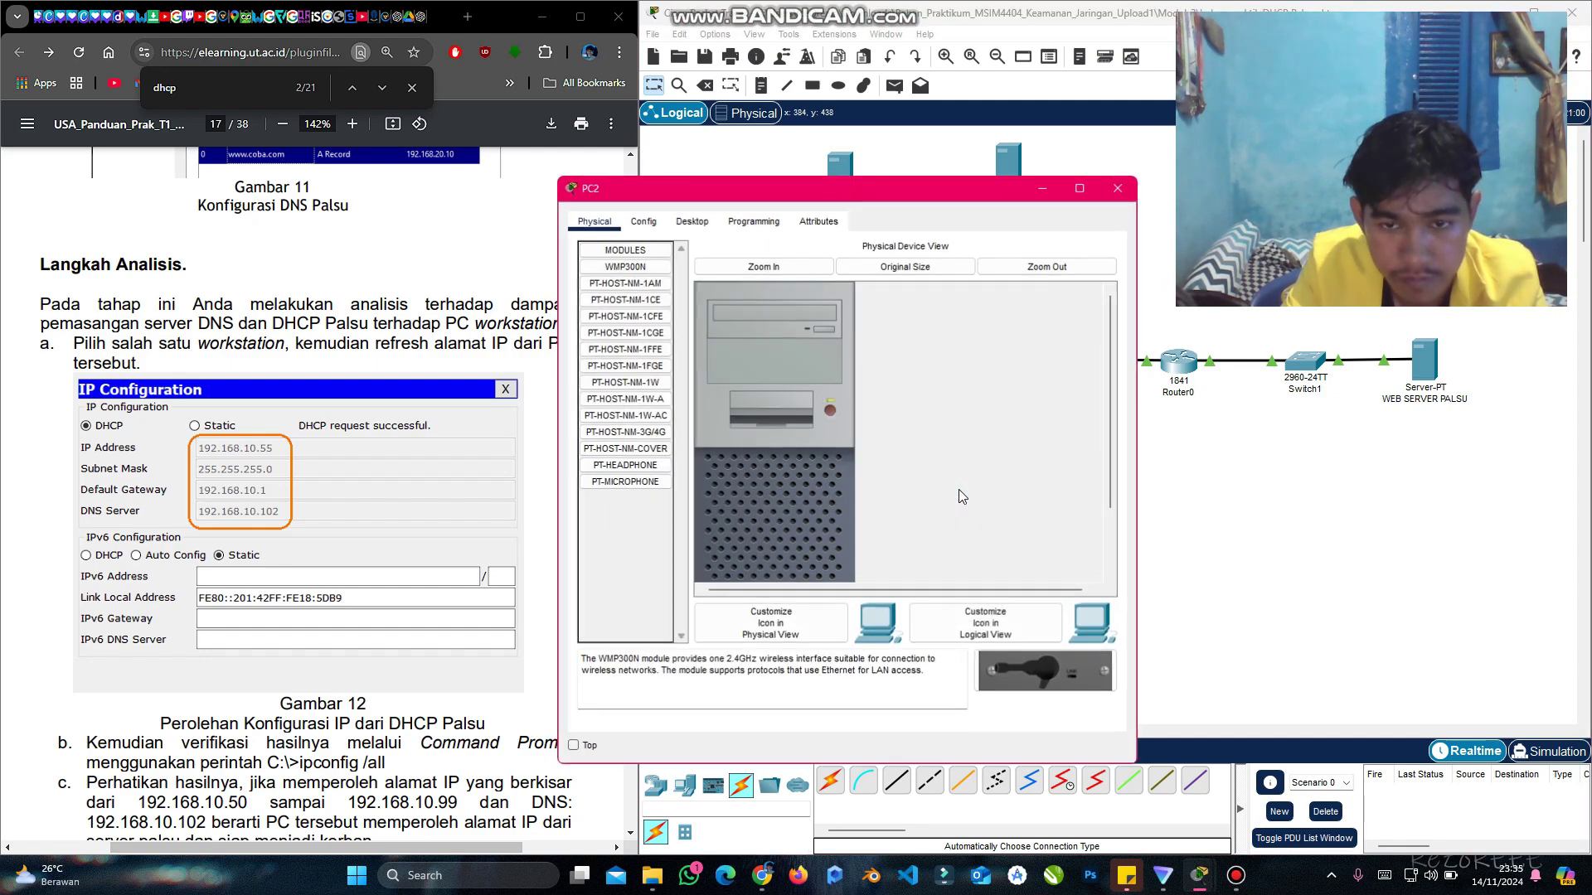
click(644, 222)
click(688, 222)
click(660, 286)
click(620, 315)
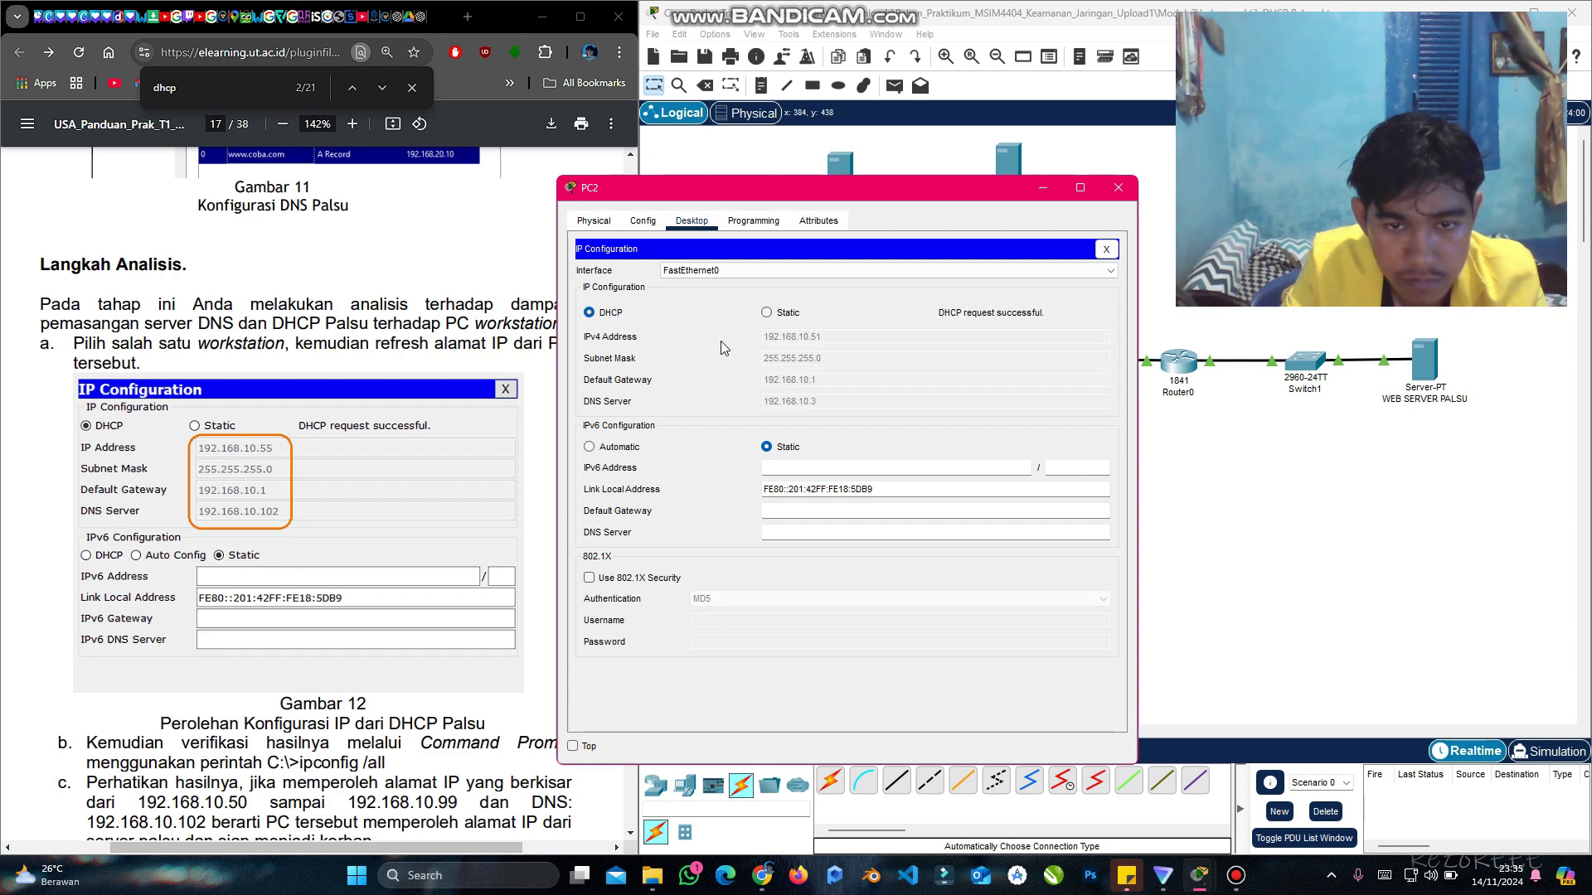
Step: Close PC2's settings and read the guide's analysis steps b to d on verifying with ipconfig /all and drawing conclusions
click(1113, 190)
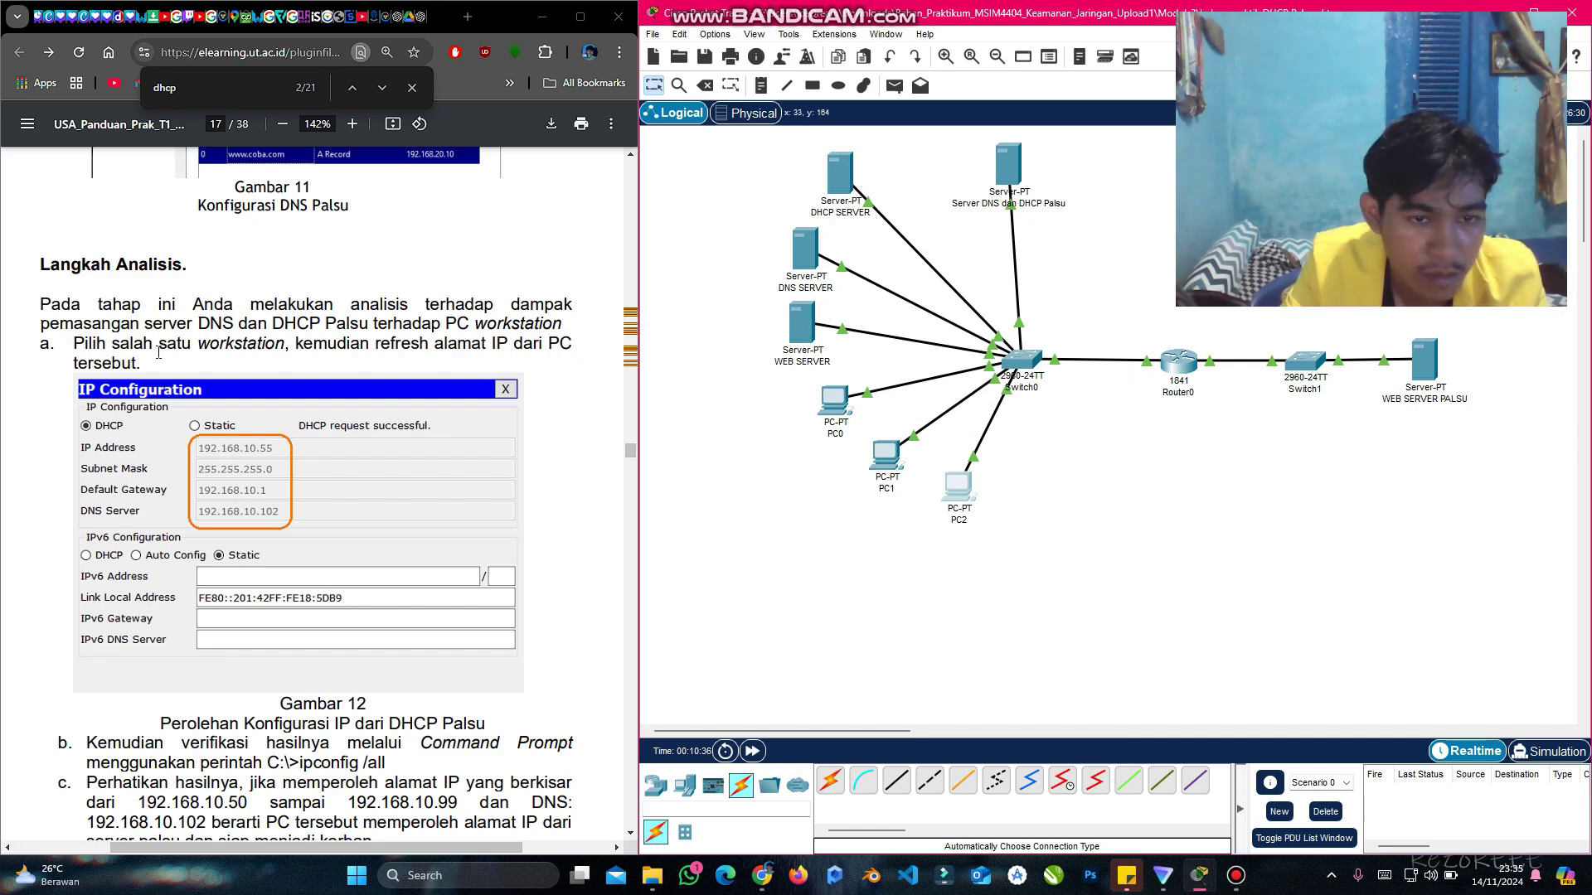
scroll(158, 352, down, 3)
scroll(217, 554, down, 1)
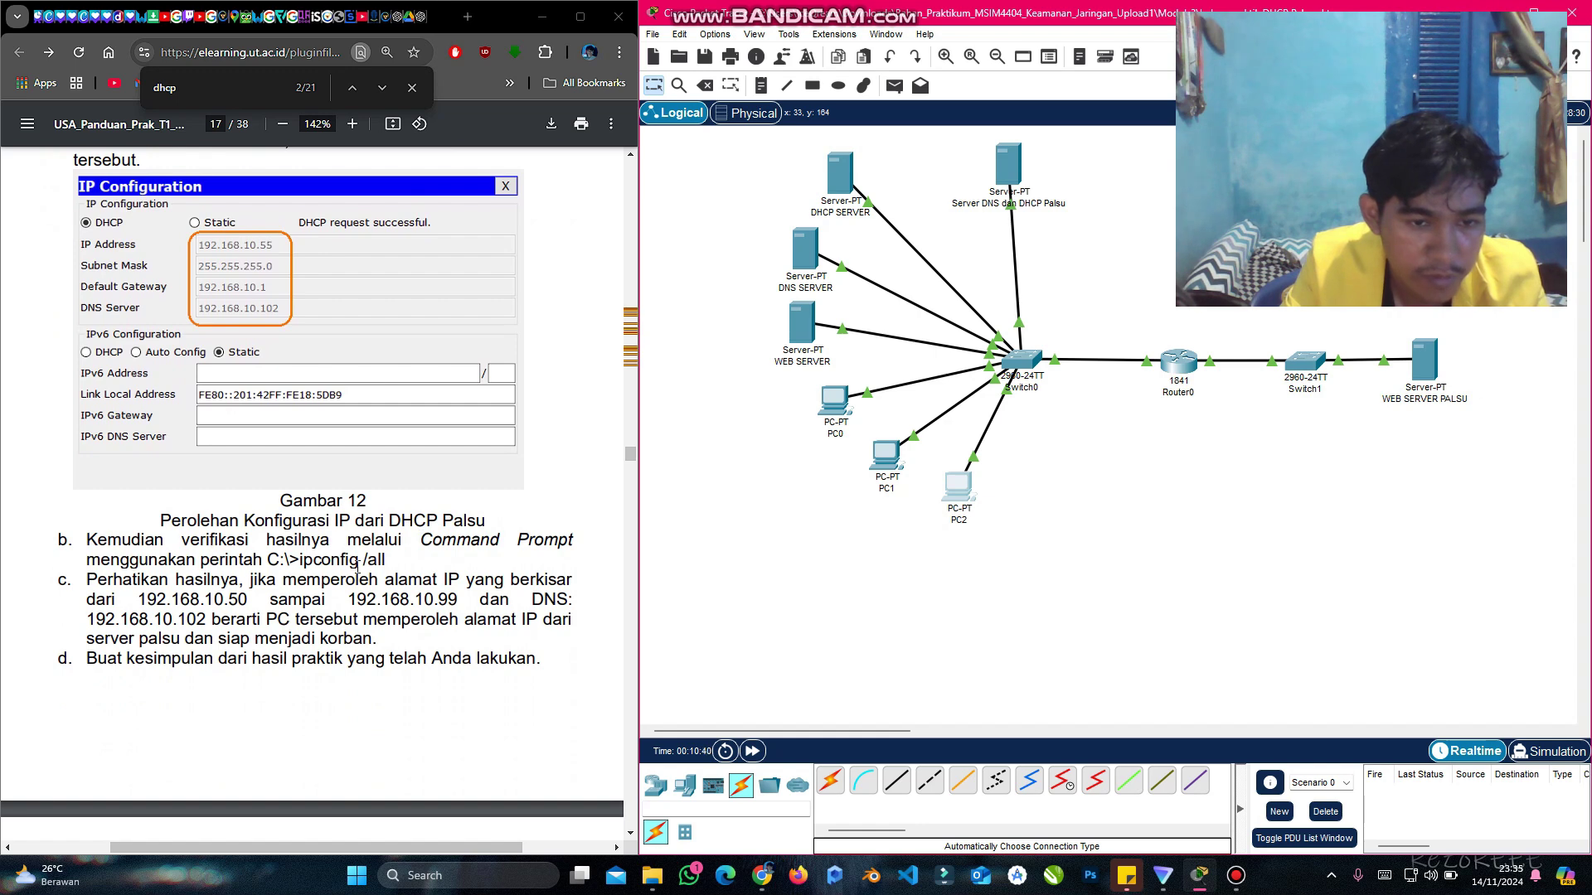
scroll(357, 569, up, 2)
scroll(356, 569, down, 3)
scroll(356, 569, down, 1)
scroll(357, 569, up, 1)
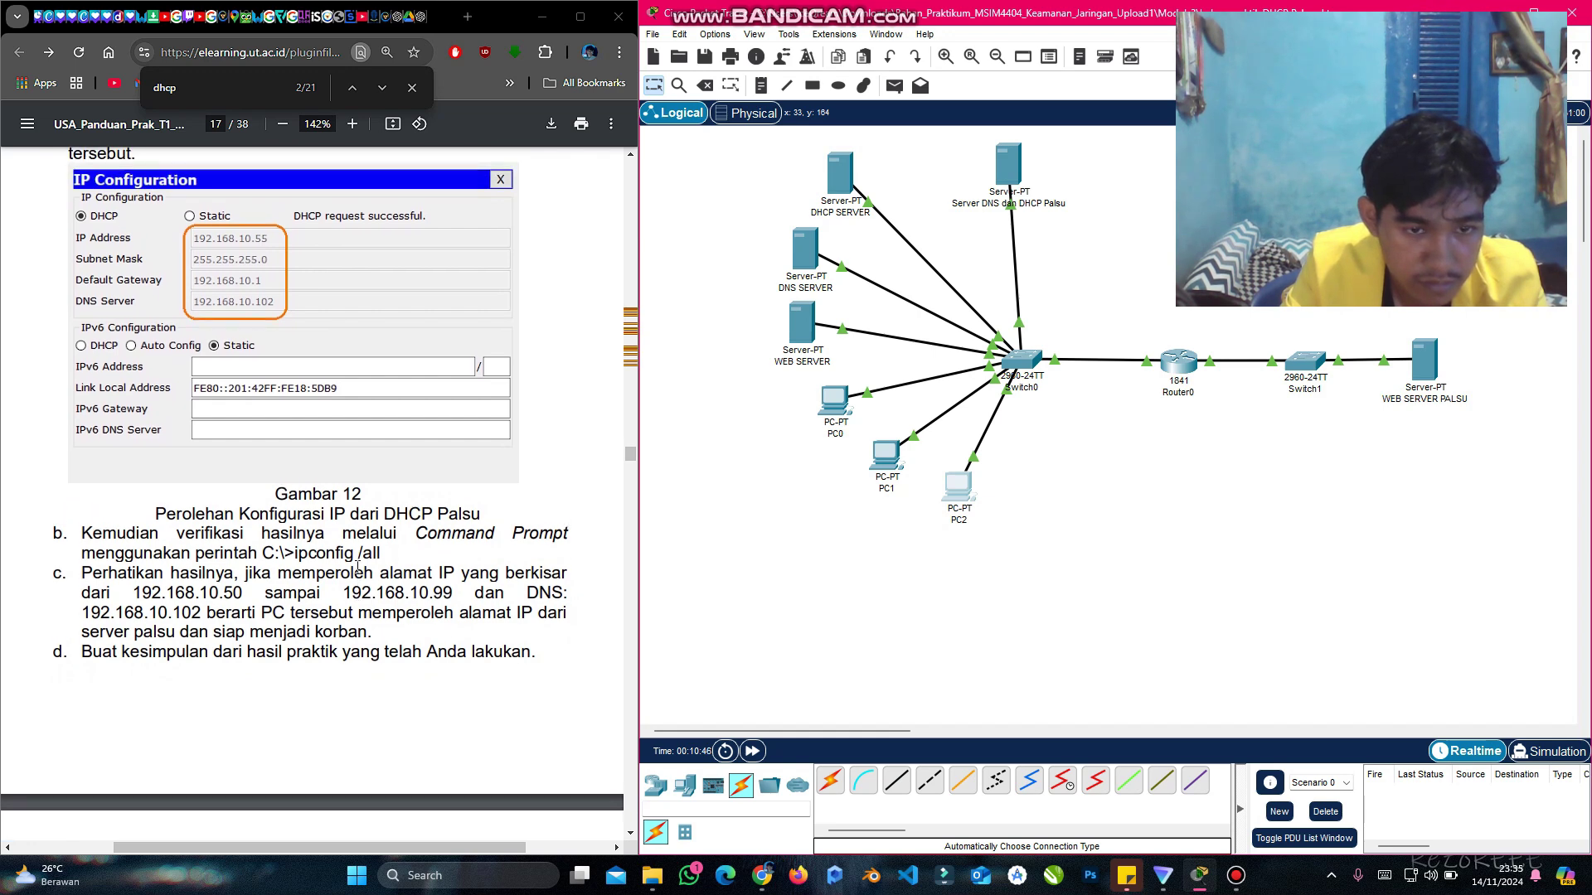
click(246, 516)
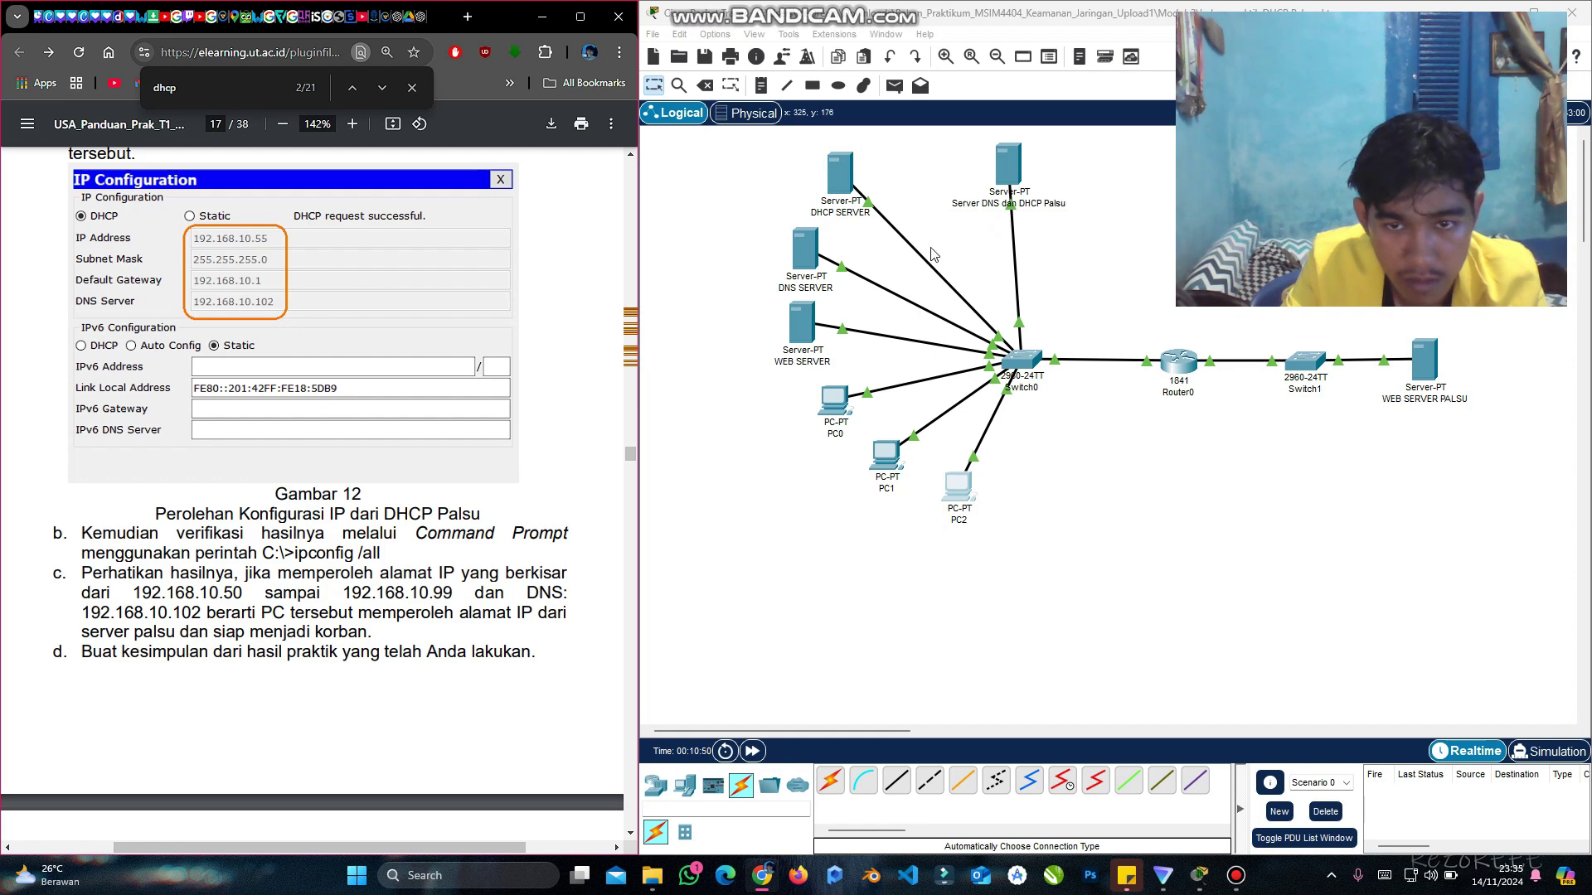
Step: Check the genuine DHCP SERVER's IP configuration and close its settings
click(1003, 173)
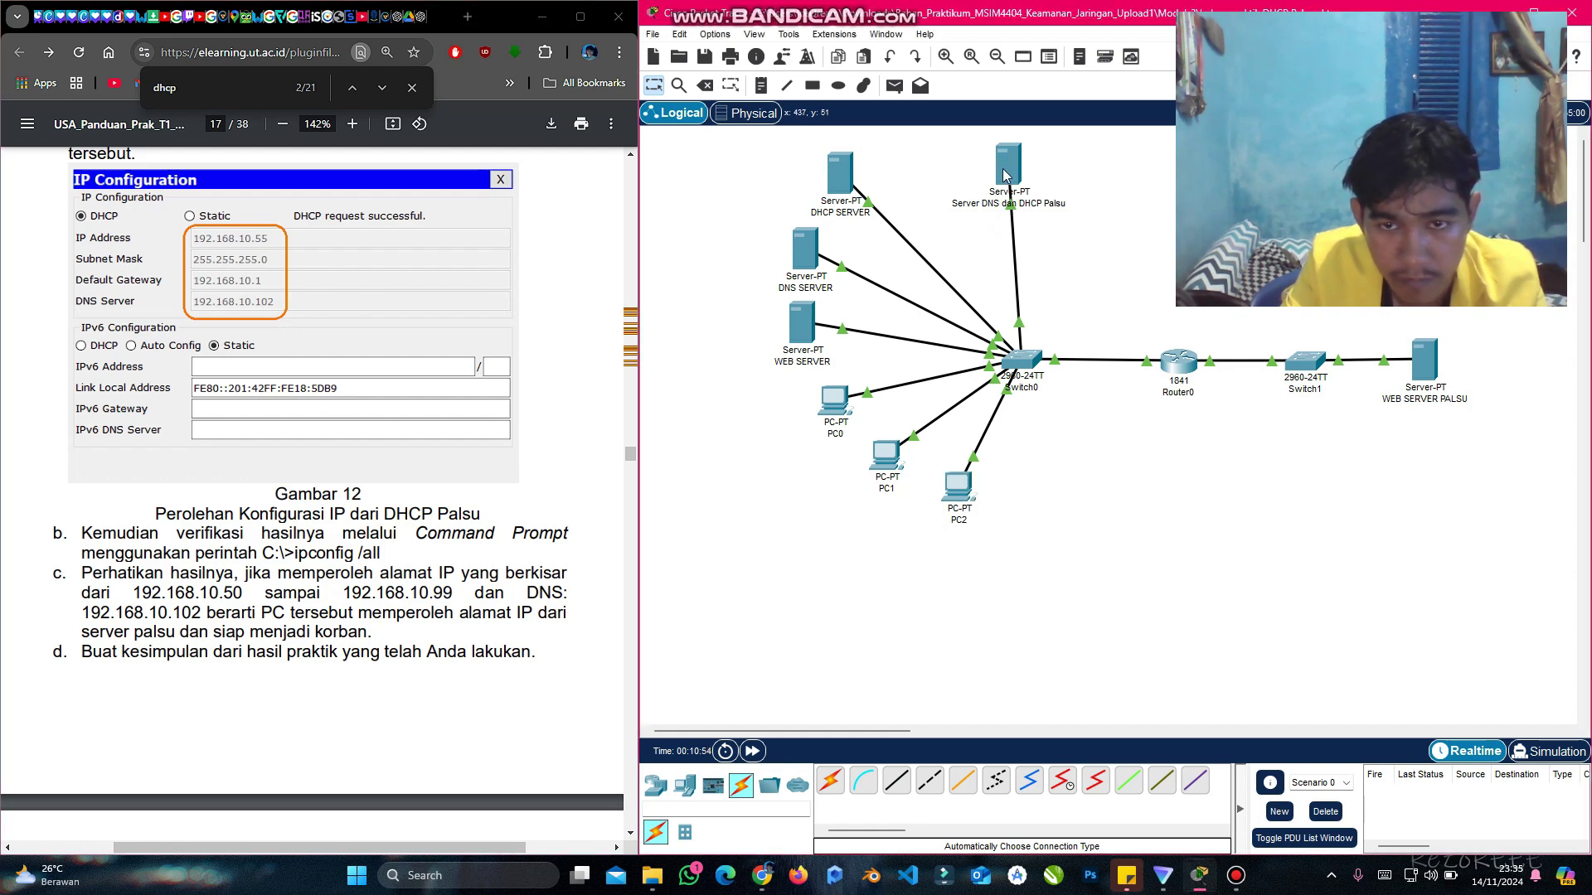
mouse_move(1003, 174)
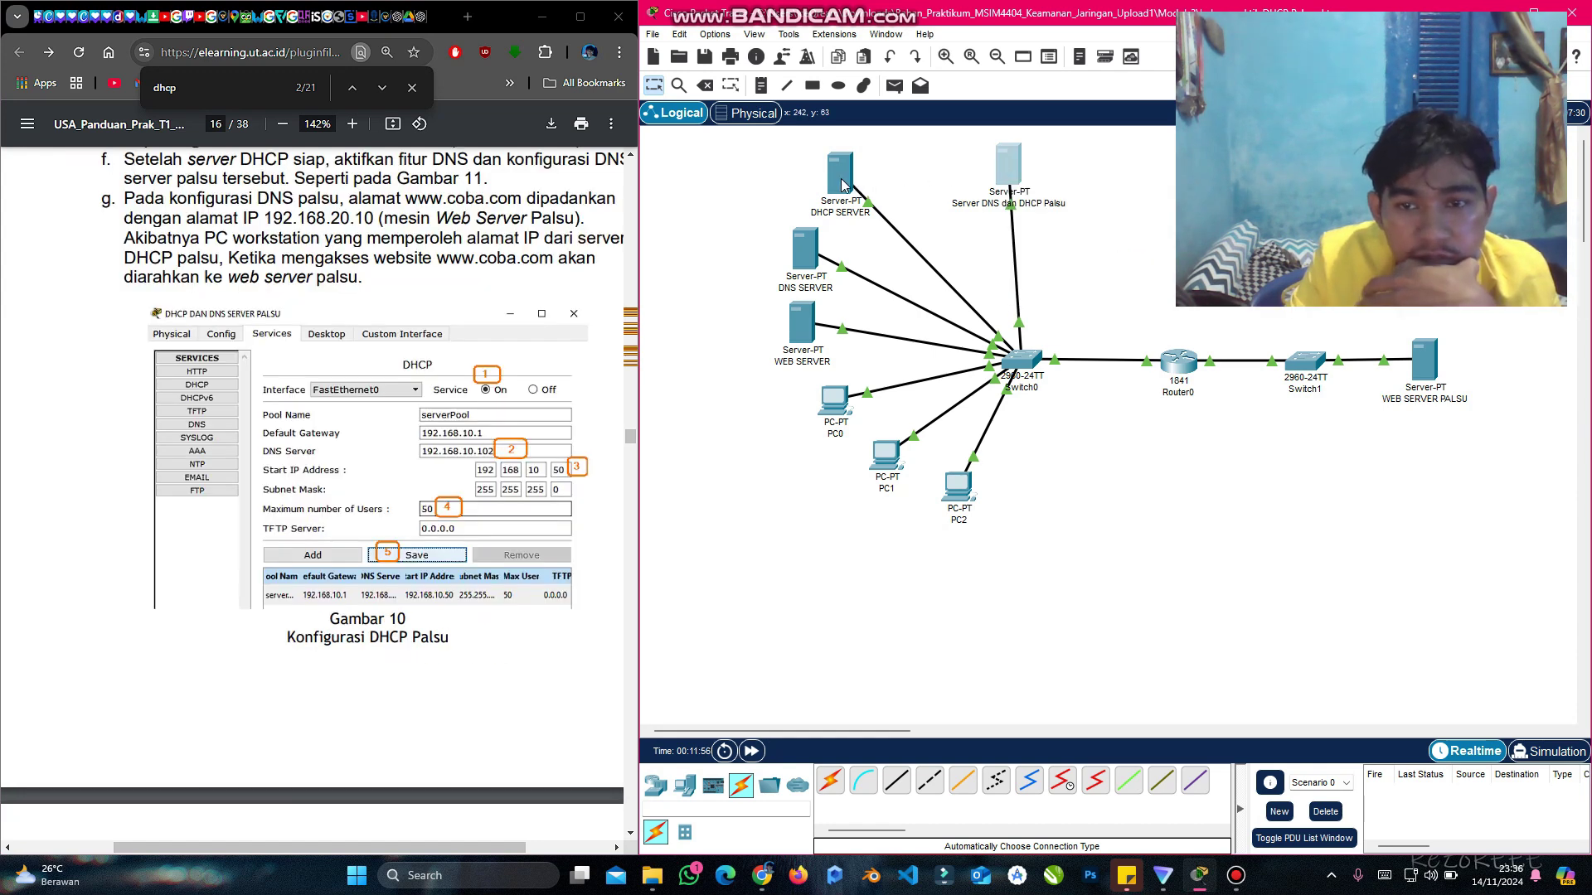
mouse_move(843, 184)
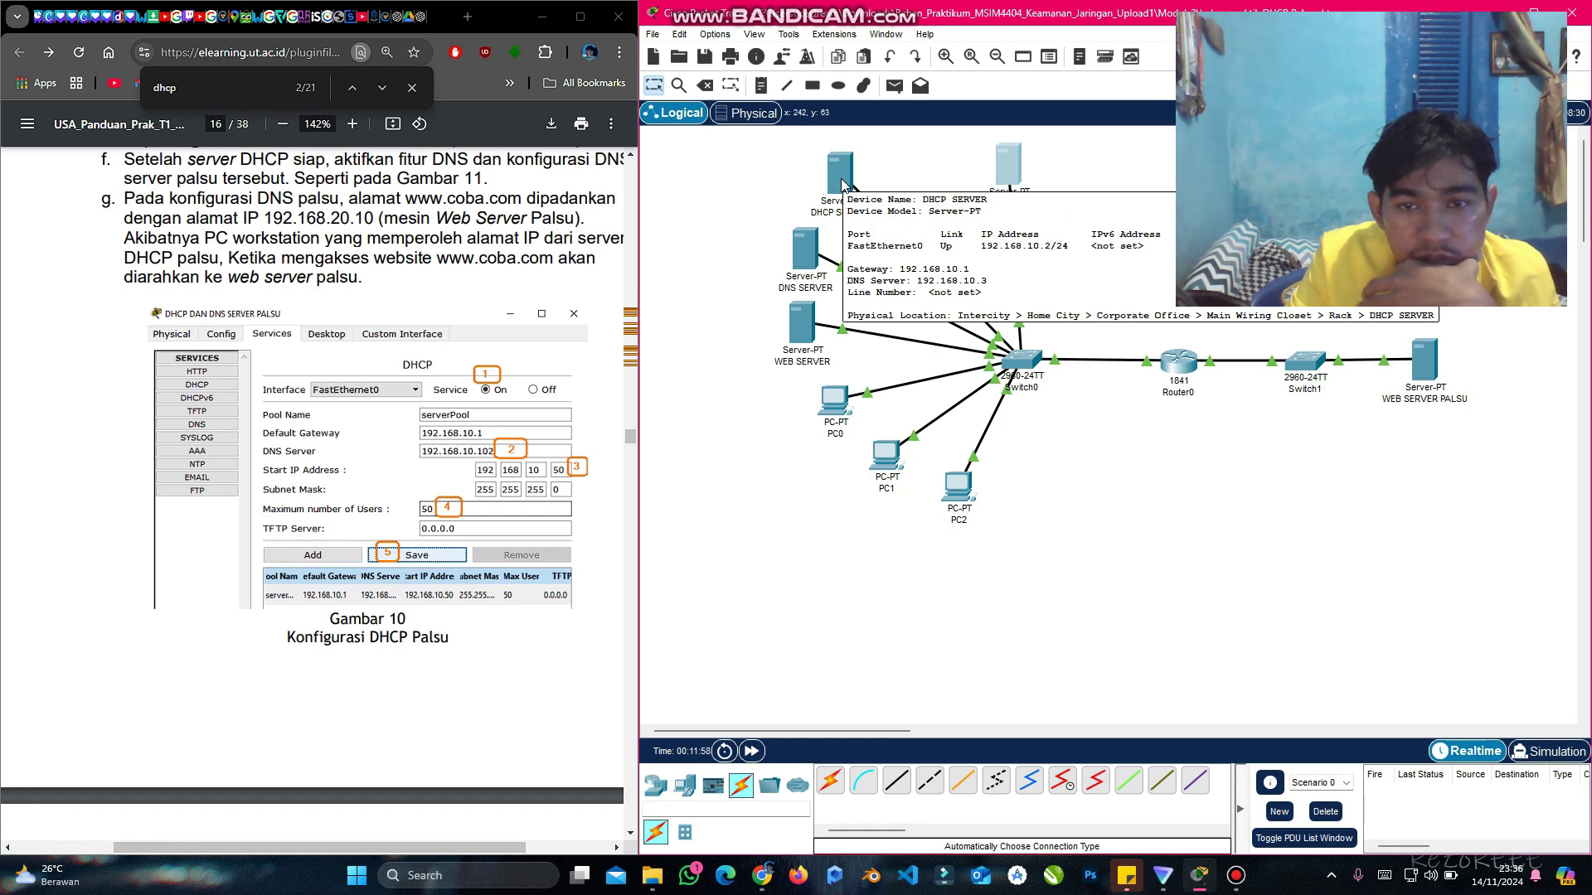
click(842, 184)
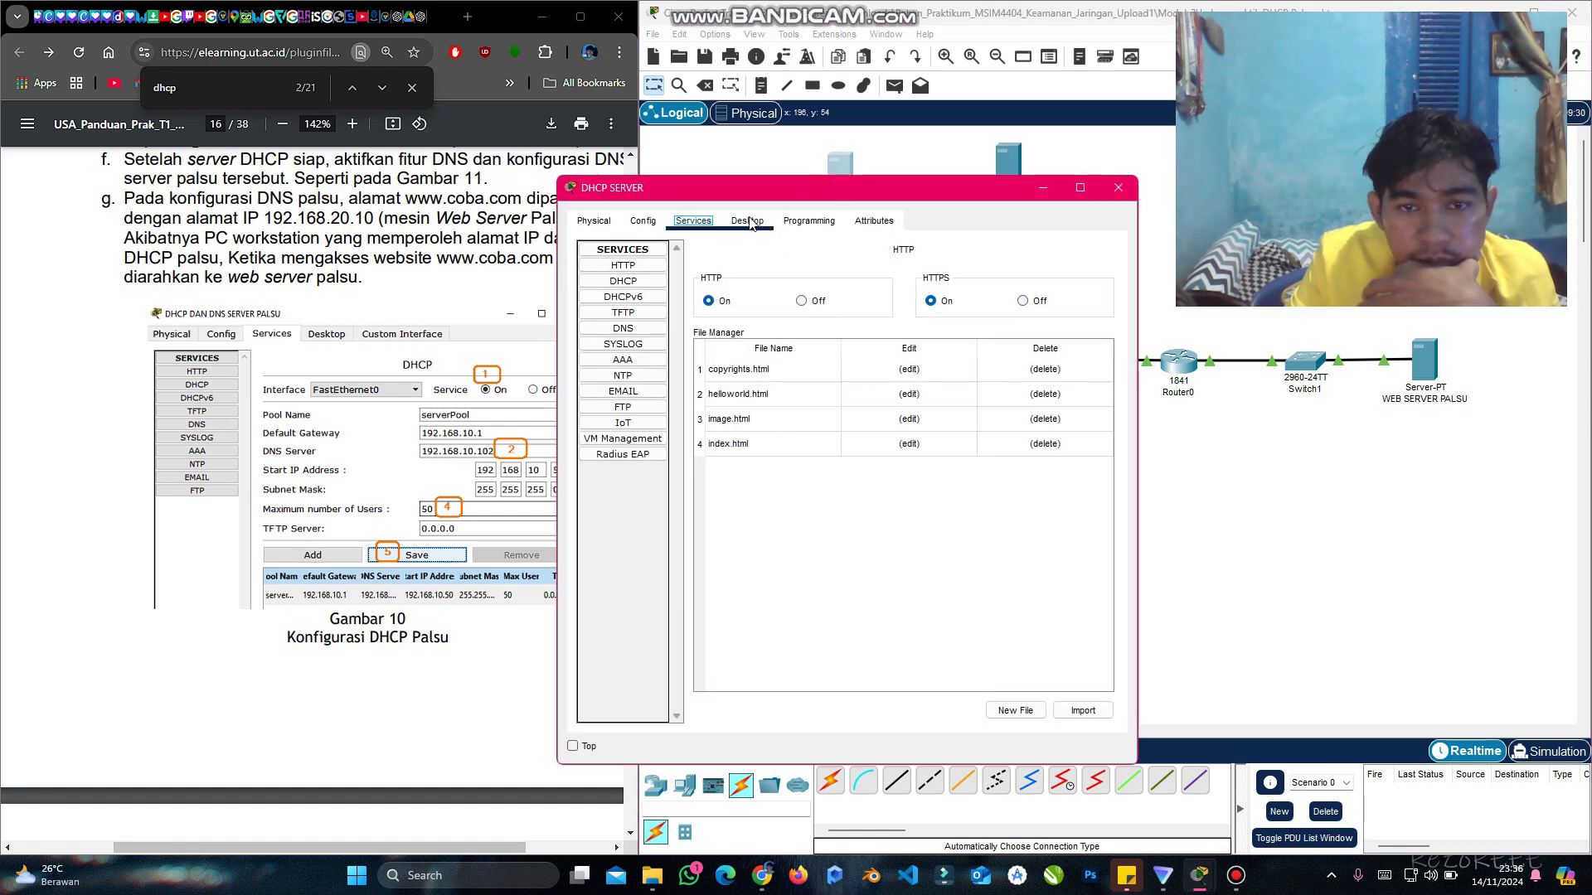
click(748, 221)
click(653, 285)
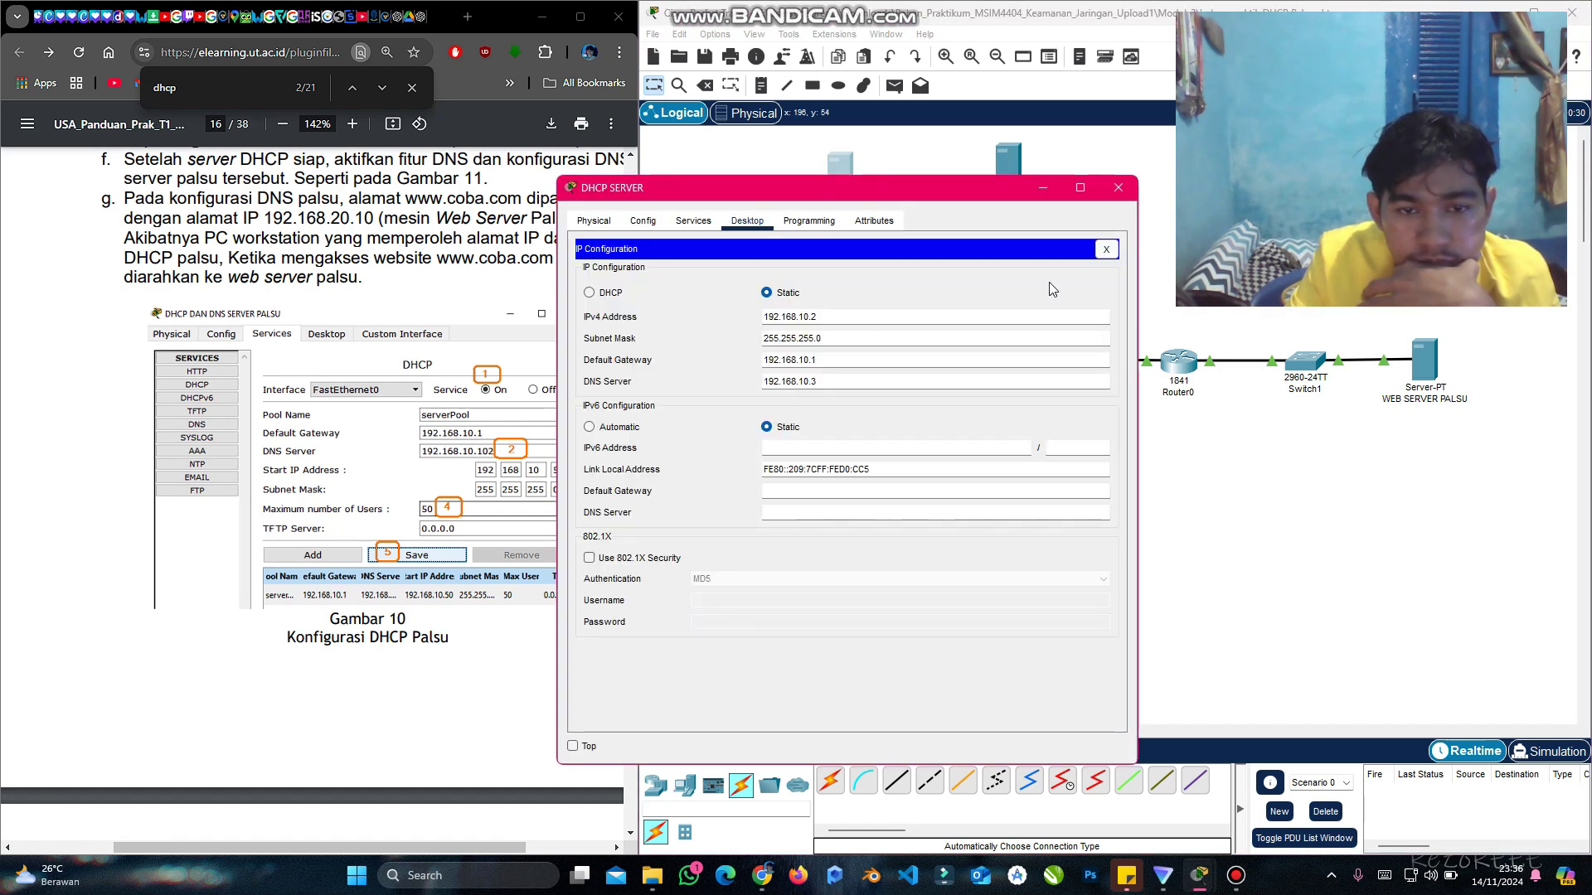
click(1118, 188)
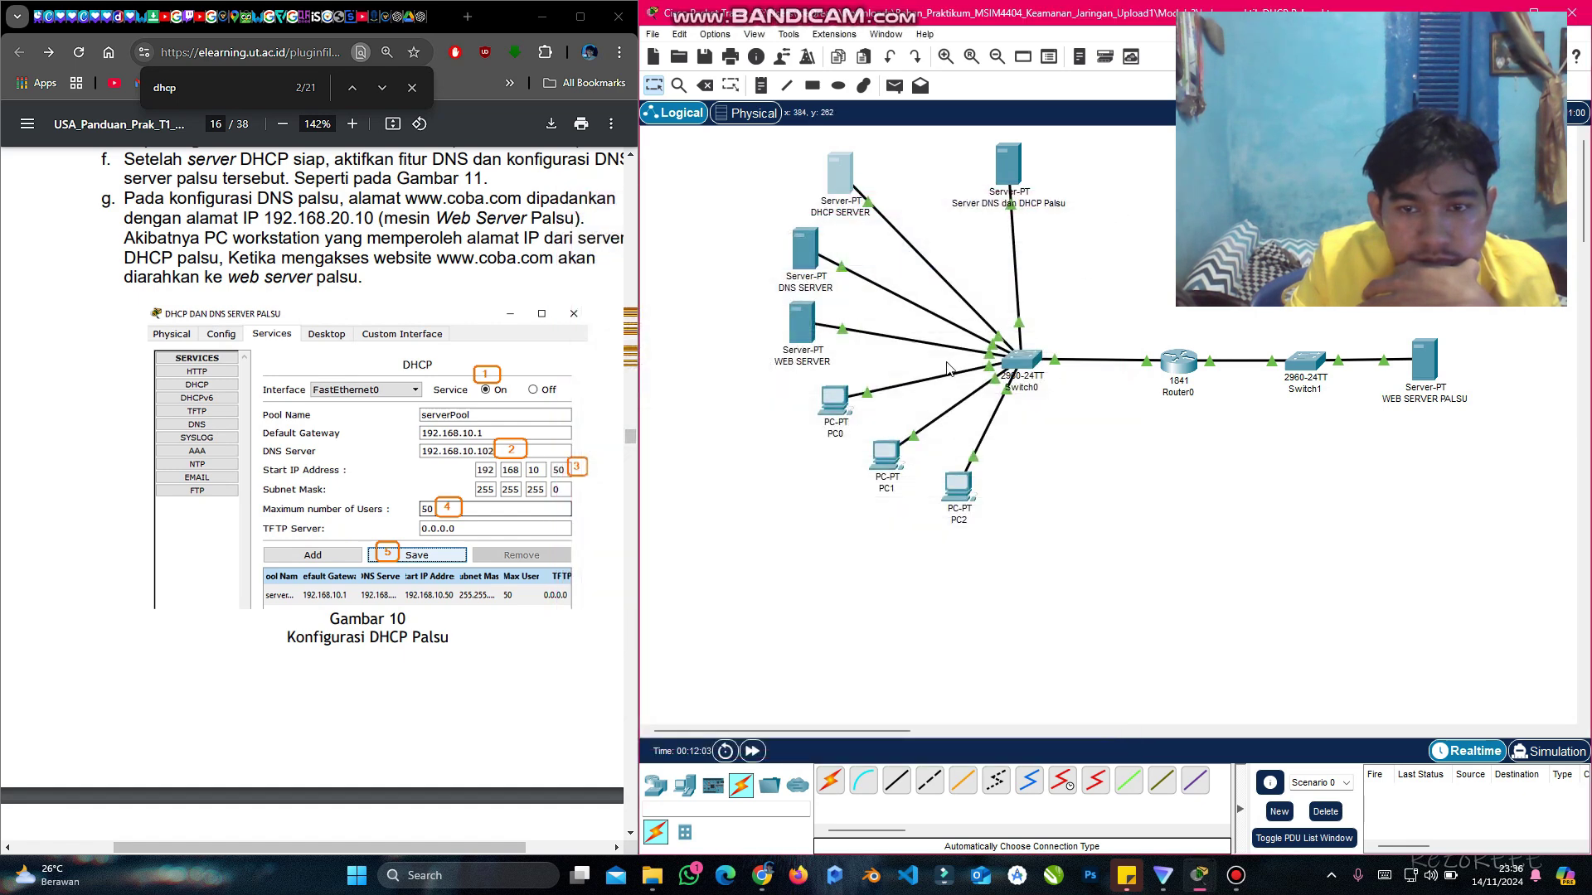
Step: Refresh PC0's IP configuration again by switching it to Static and back to DHCP, and close its settings
click(831, 410)
click(627, 286)
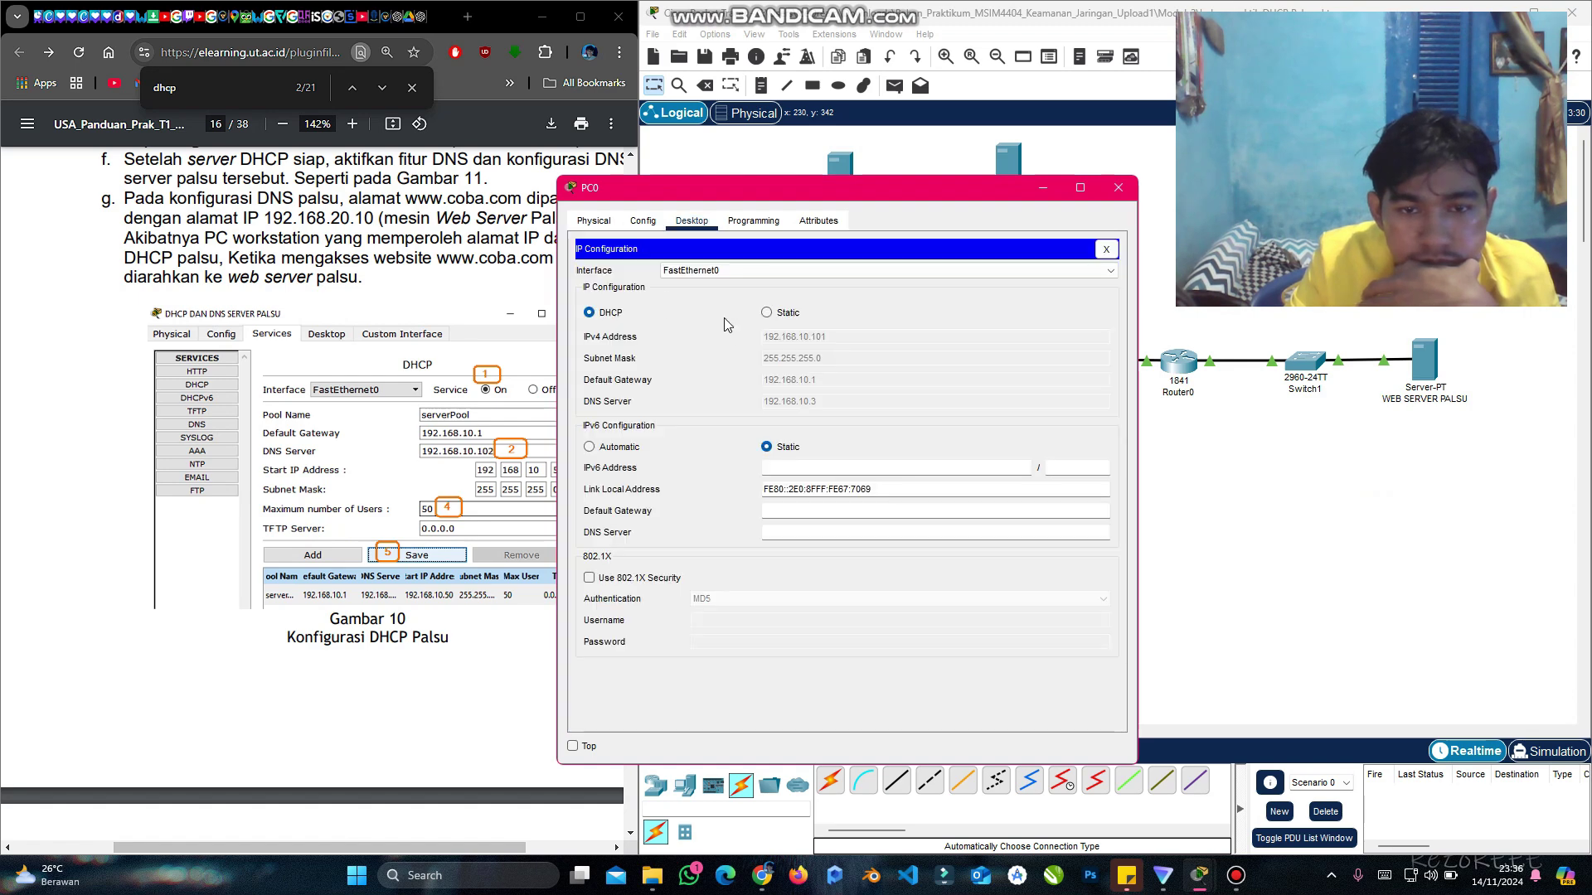
click(779, 317)
click(612, 314)
click(1117, 188)
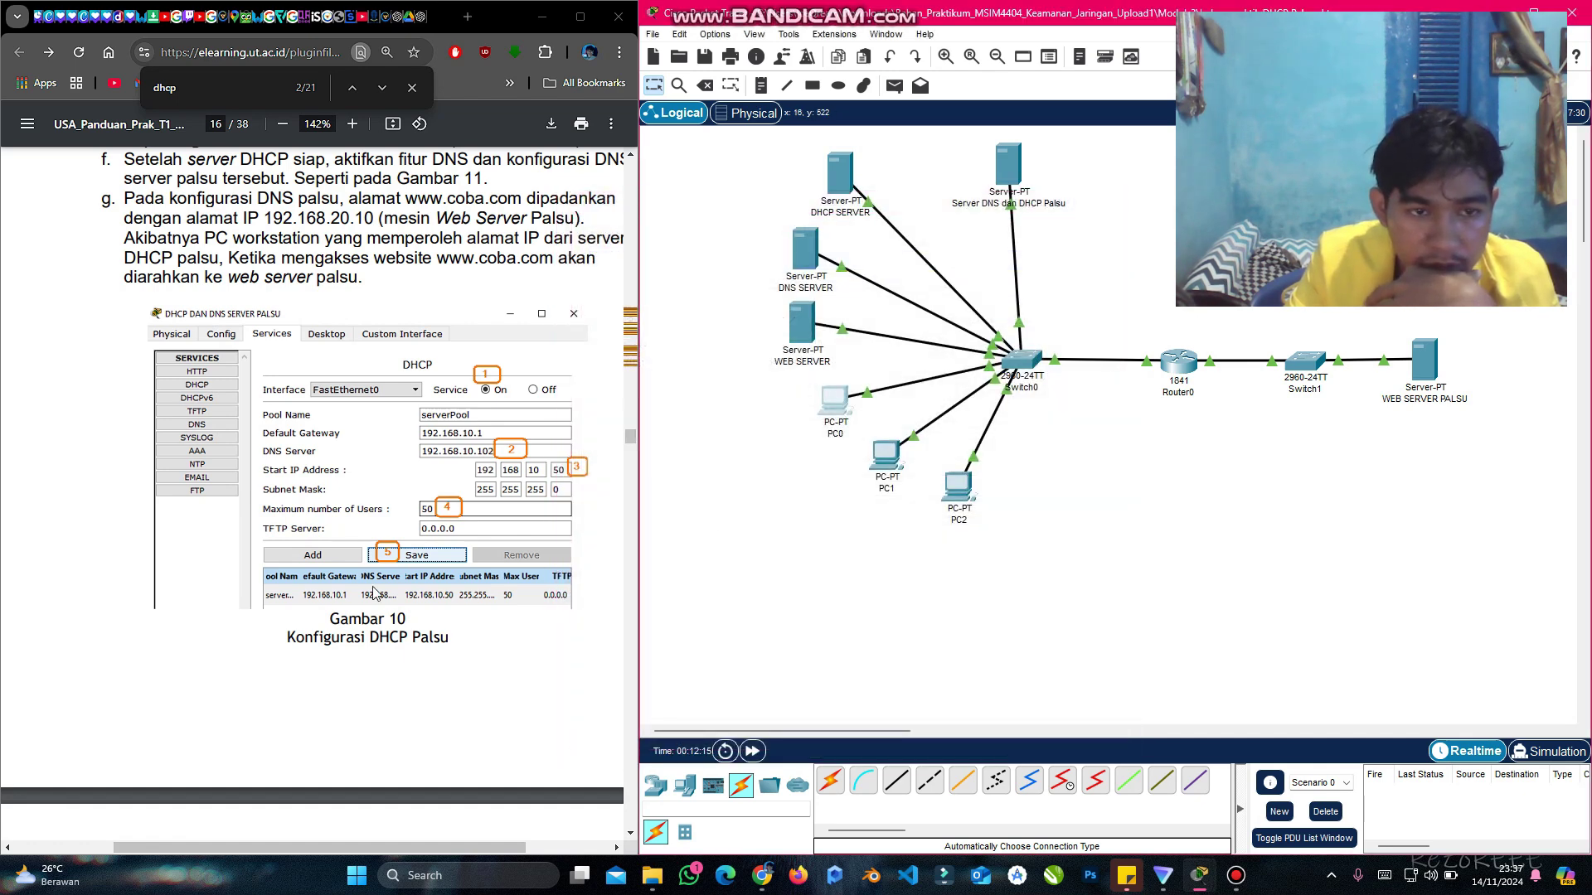
Step: Compare the IP and DNS details of PC0, PC1 and PC2 with the guide's fake DHCP configuration in Gambar 10
scroll(439, 322, up, 3)
scroll(439, 322, right, 2)
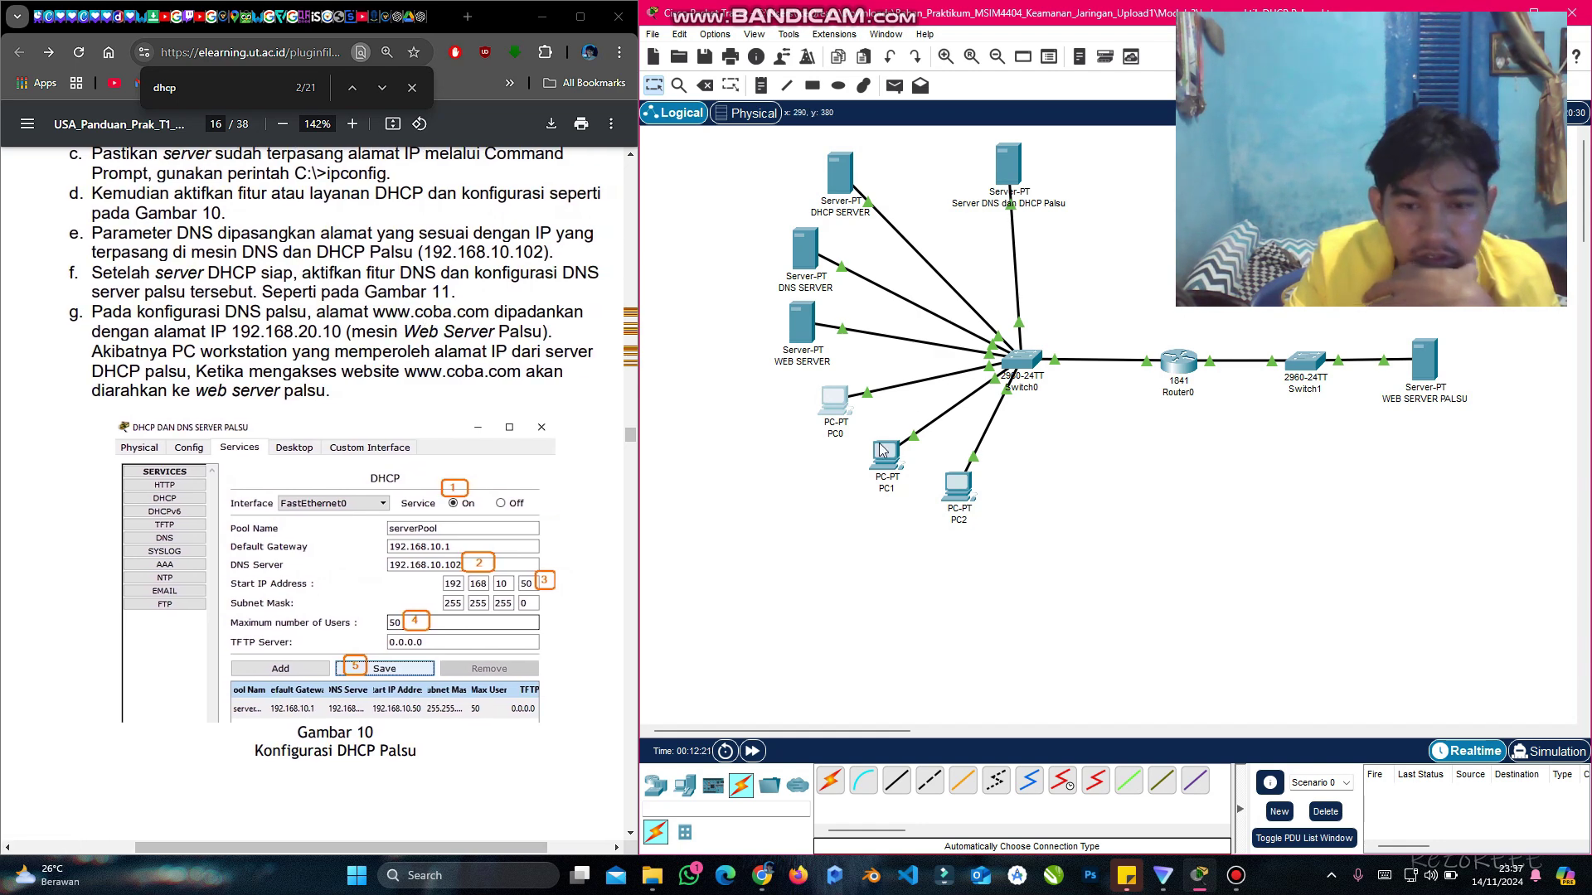
mouse_move(840, 404)
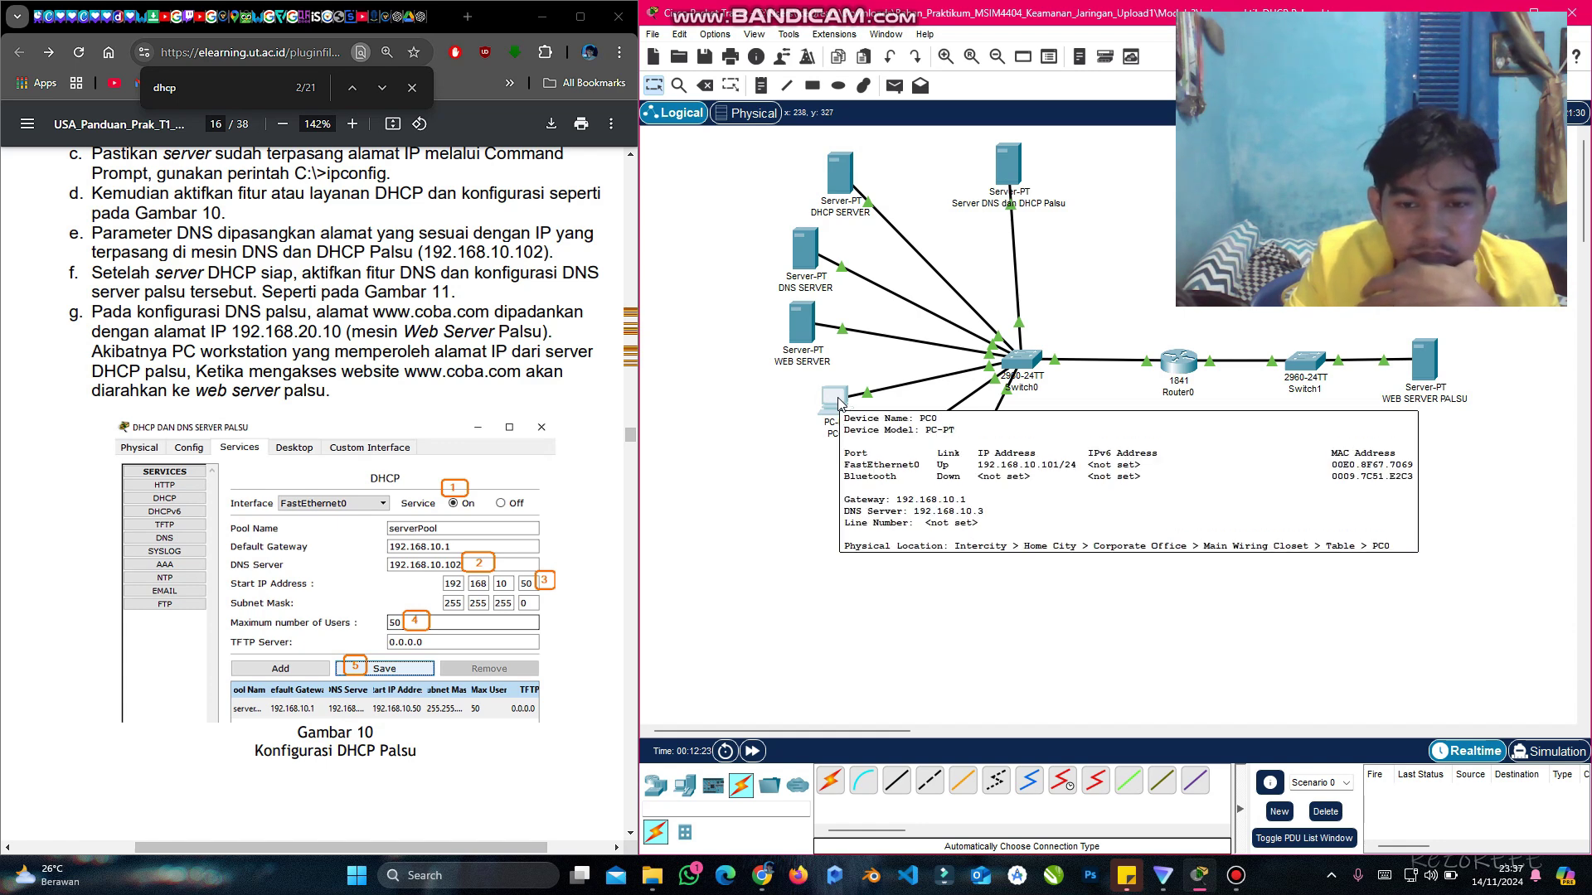
mouse_move(887, 458)
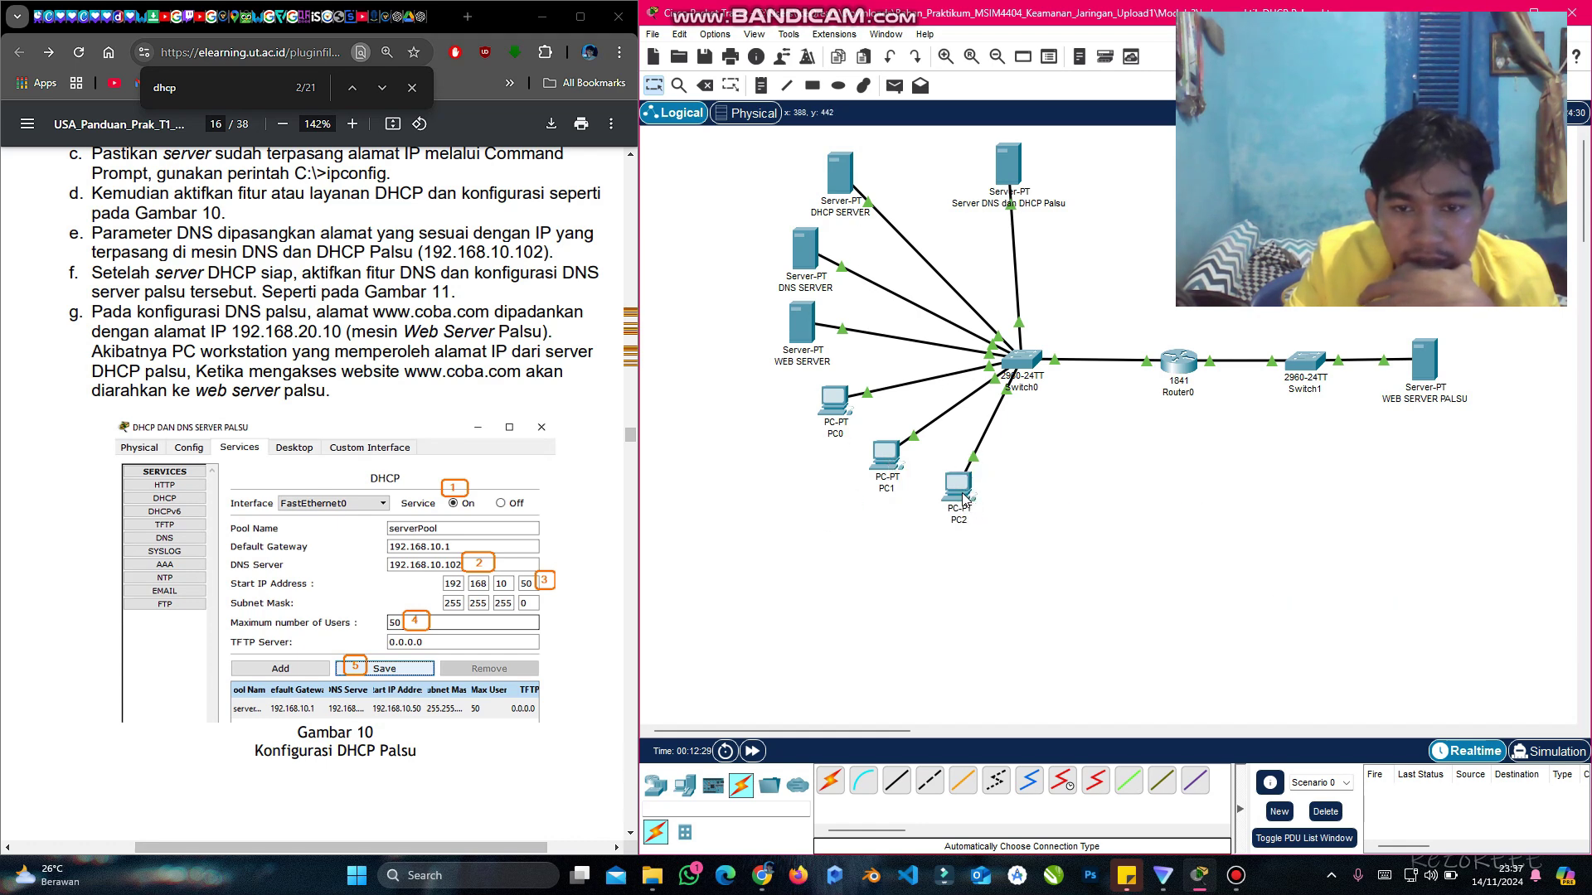
mouse_move(964, 499)
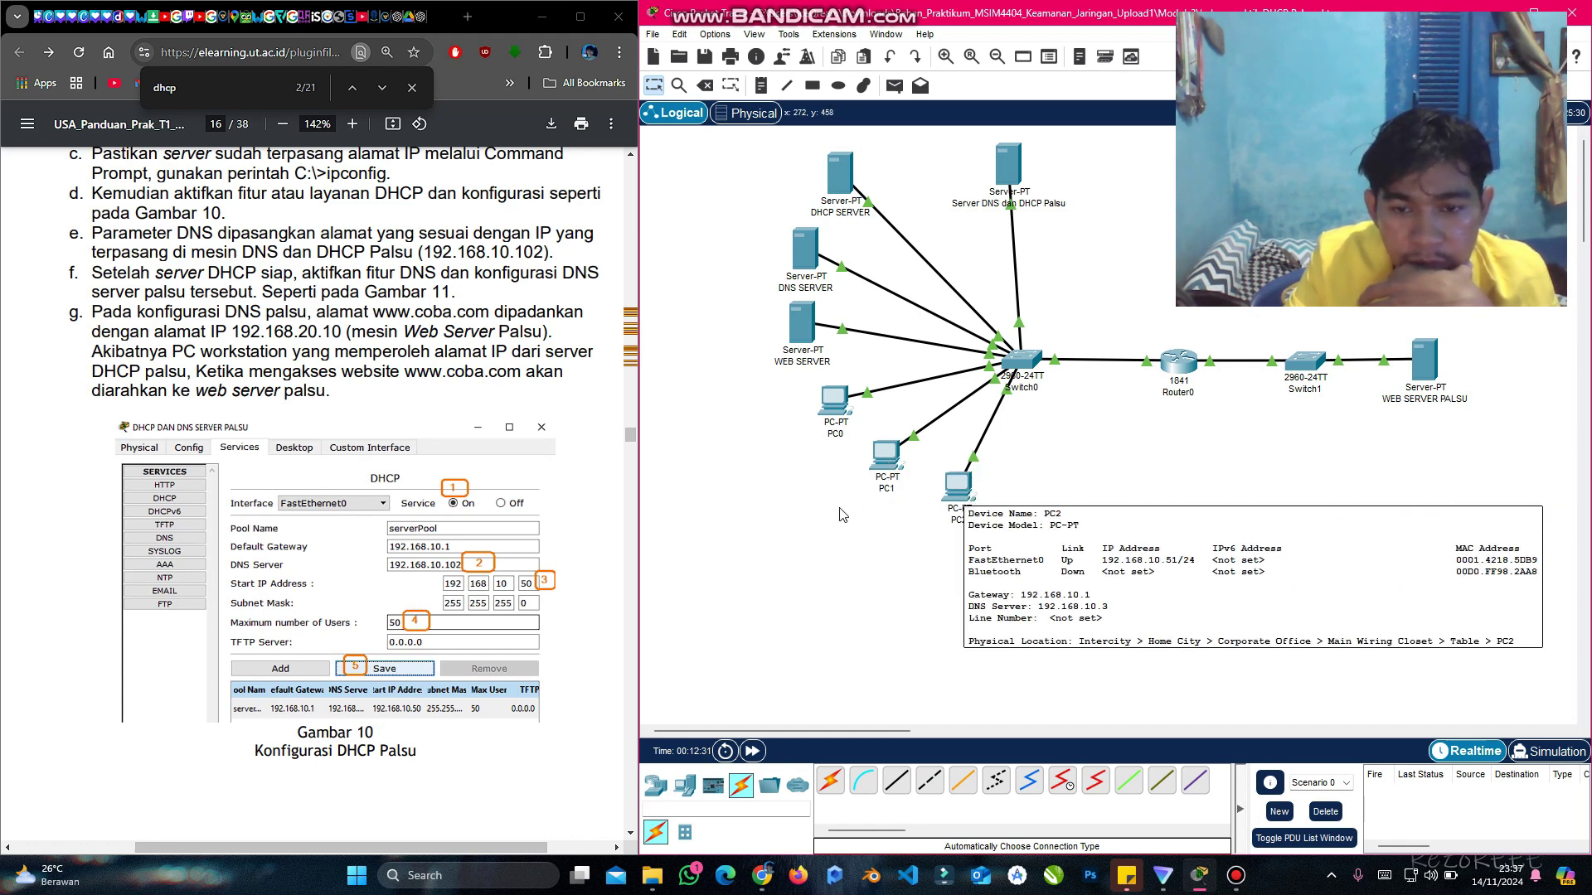
scroll(361, 601, down, 1)
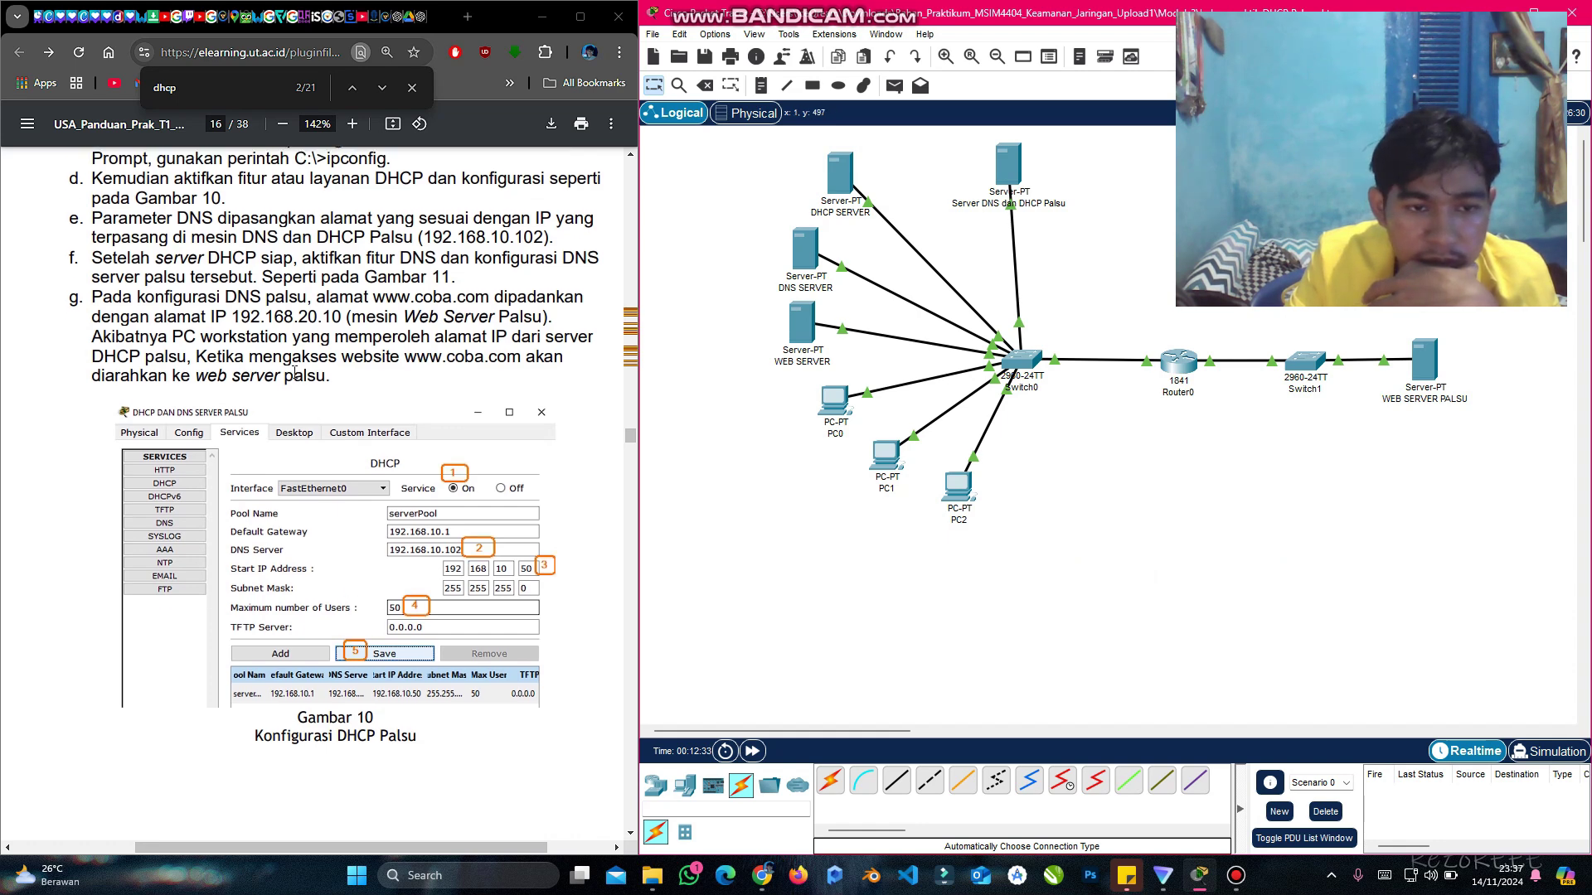
click(834, 402)
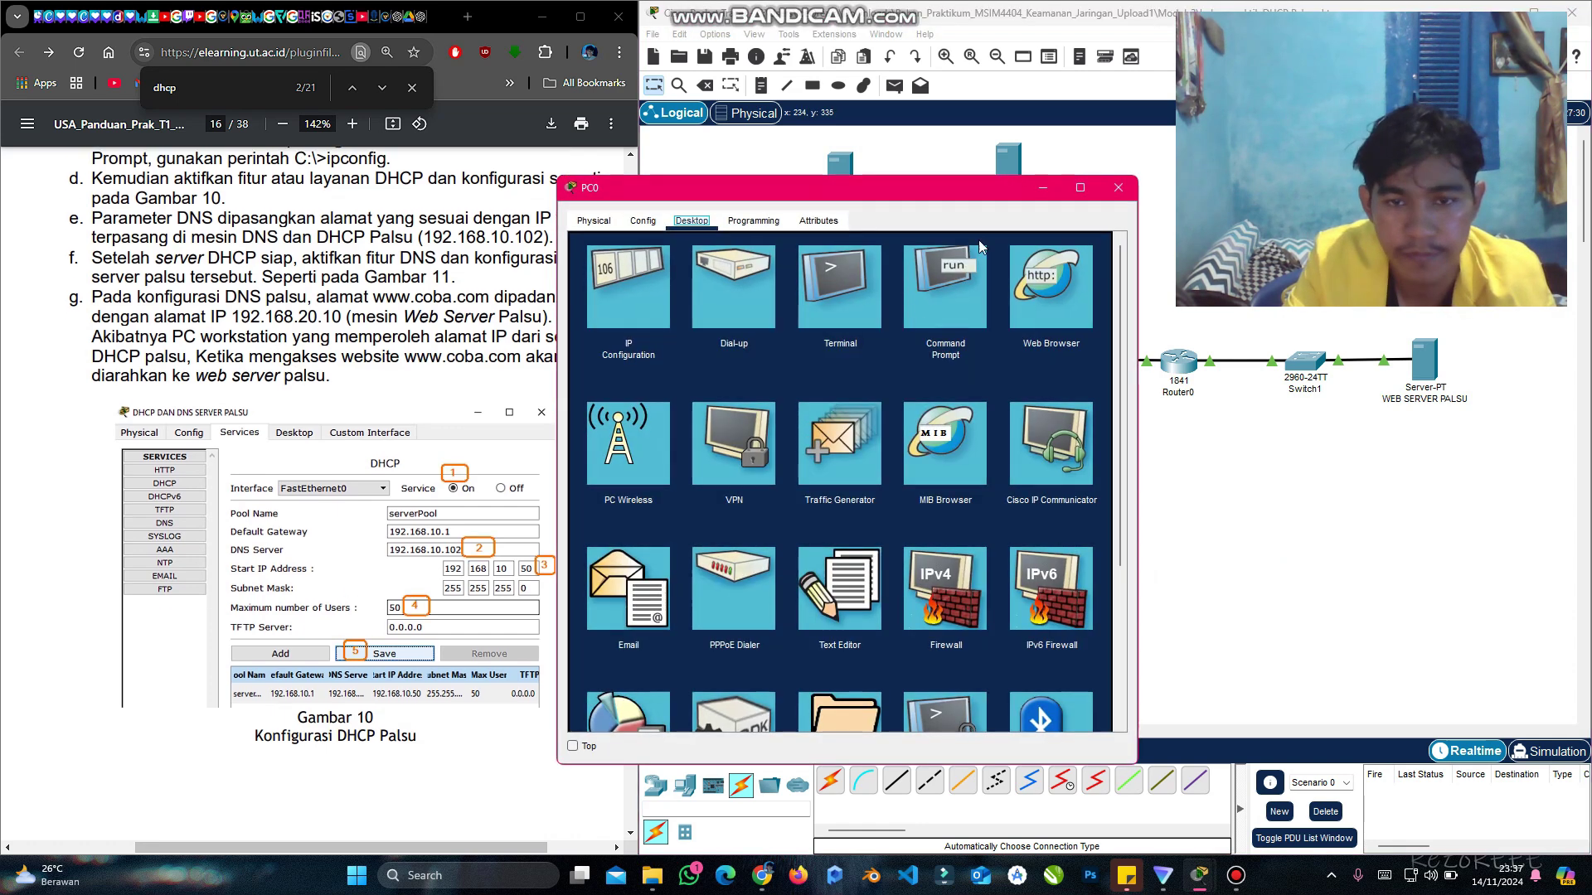
click(1051, 309)
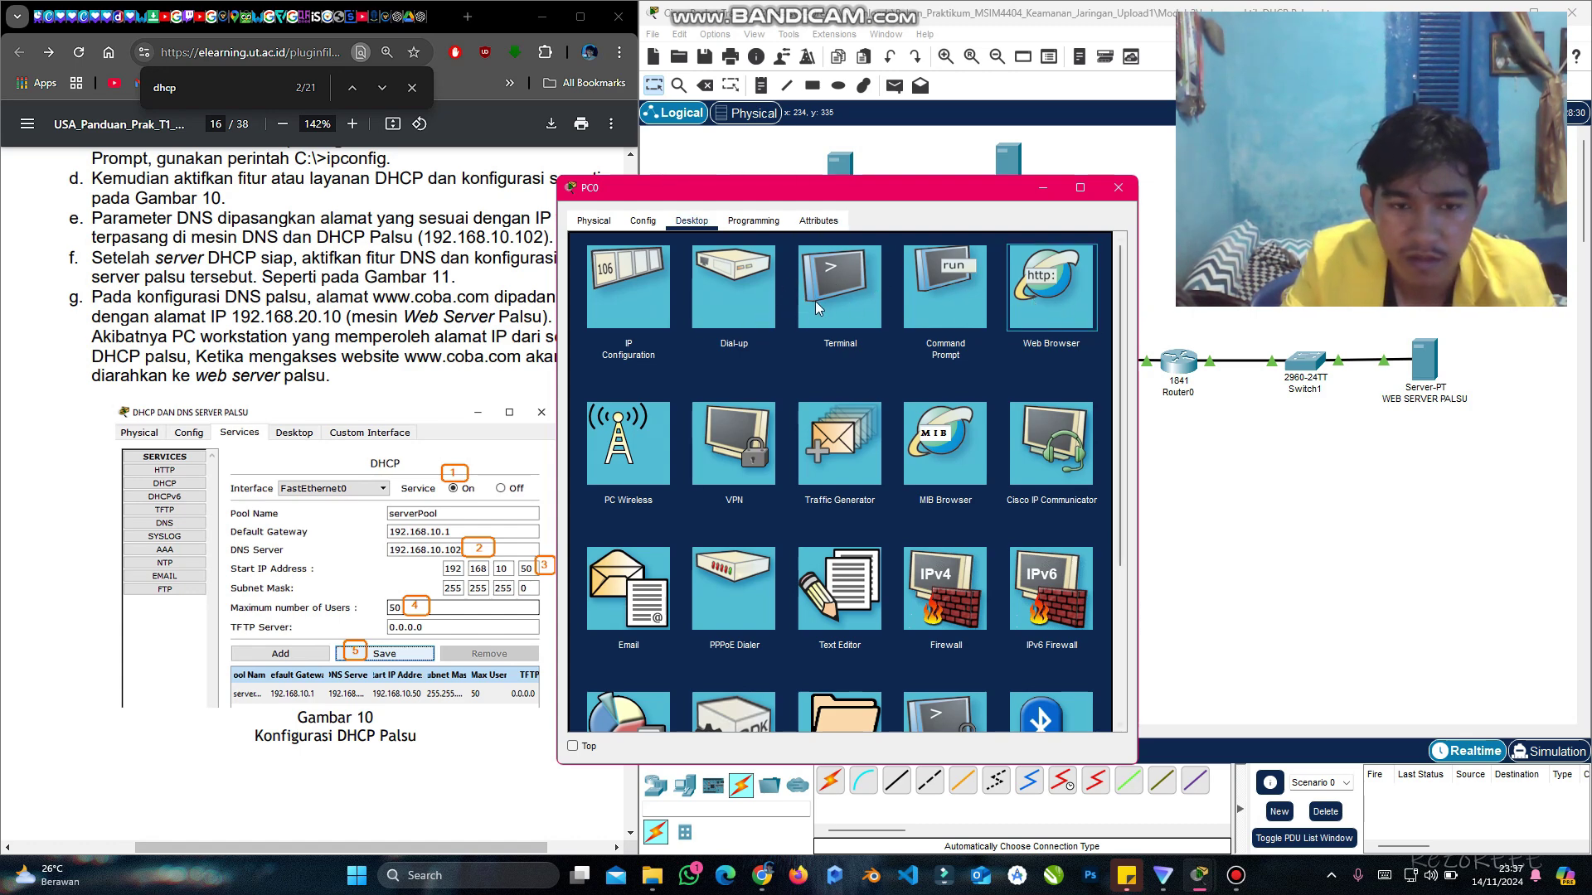
click(1048, 306)
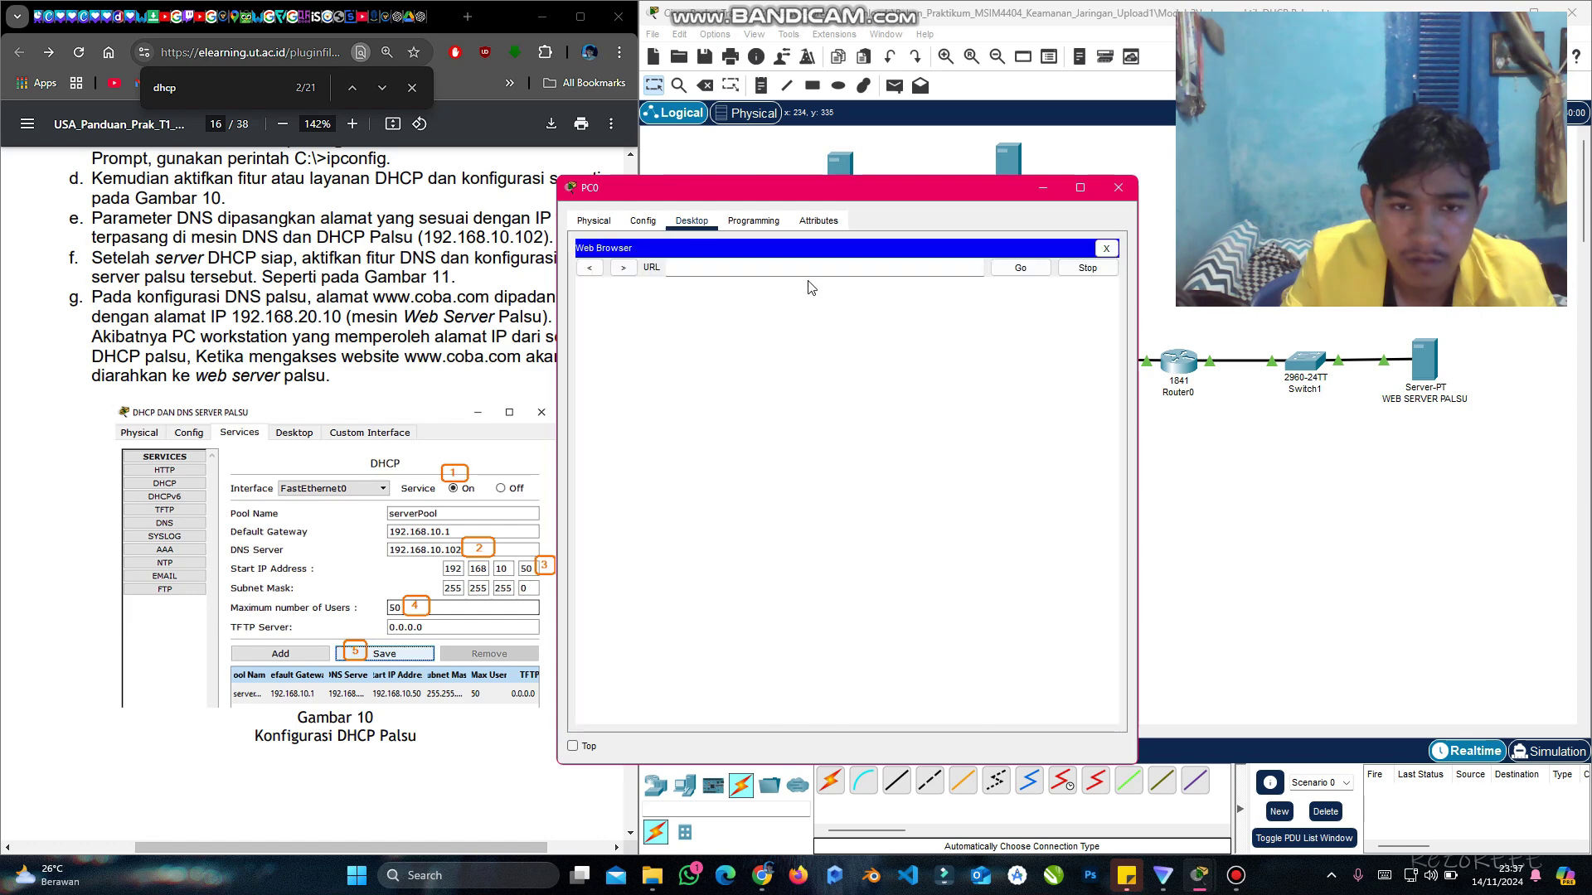
text(www.oba)
key(BackSpace)
key(BackSpace)
key(BackSpace)
text(c)
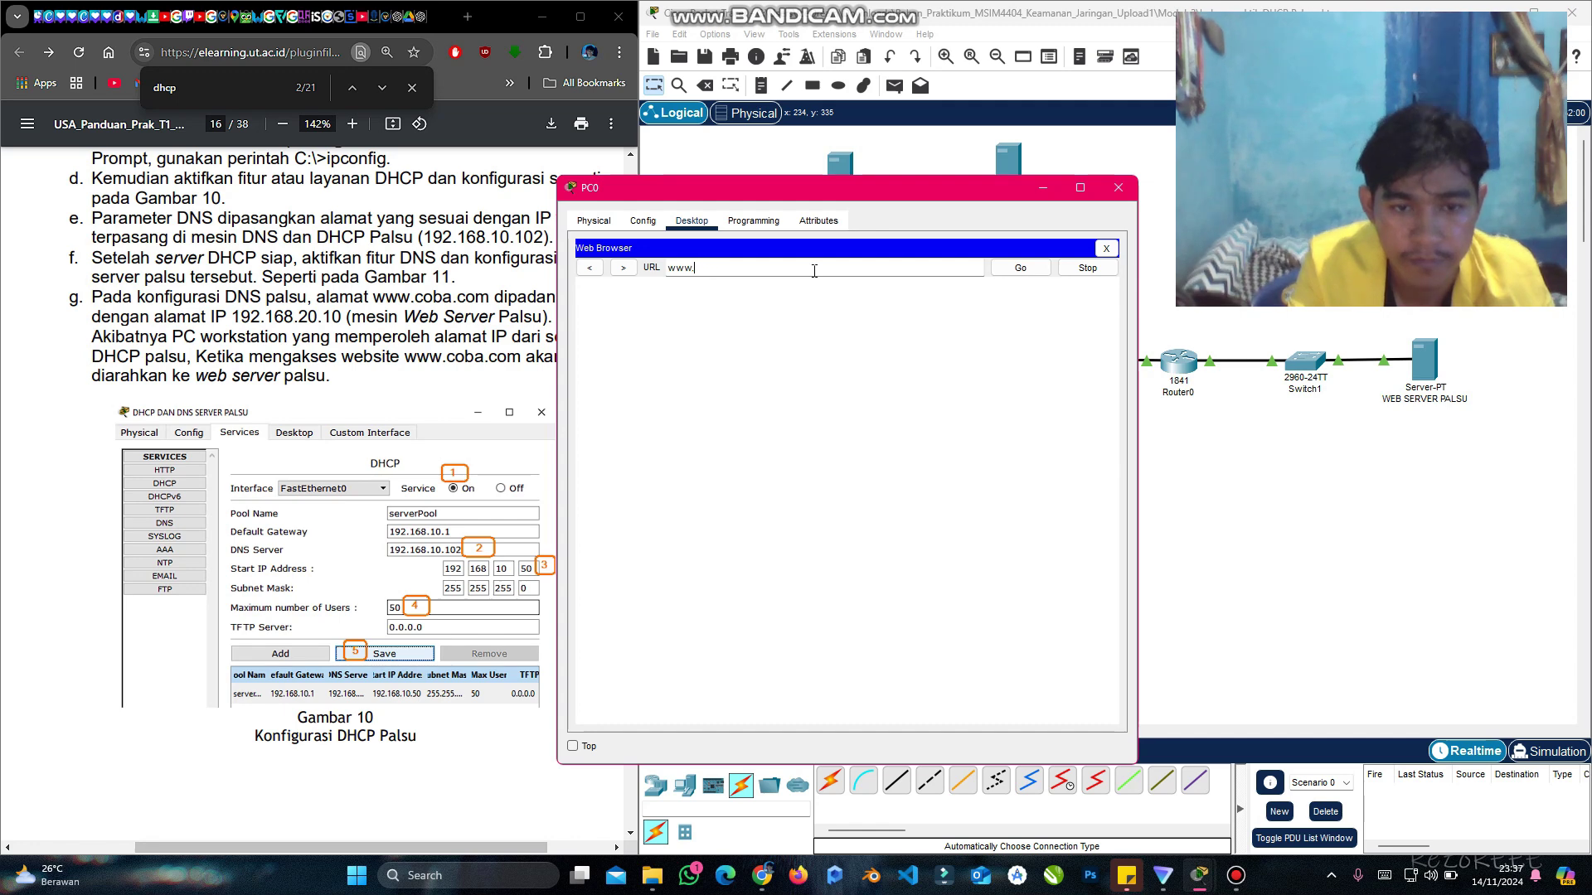
text(oba.com)
key(Return)
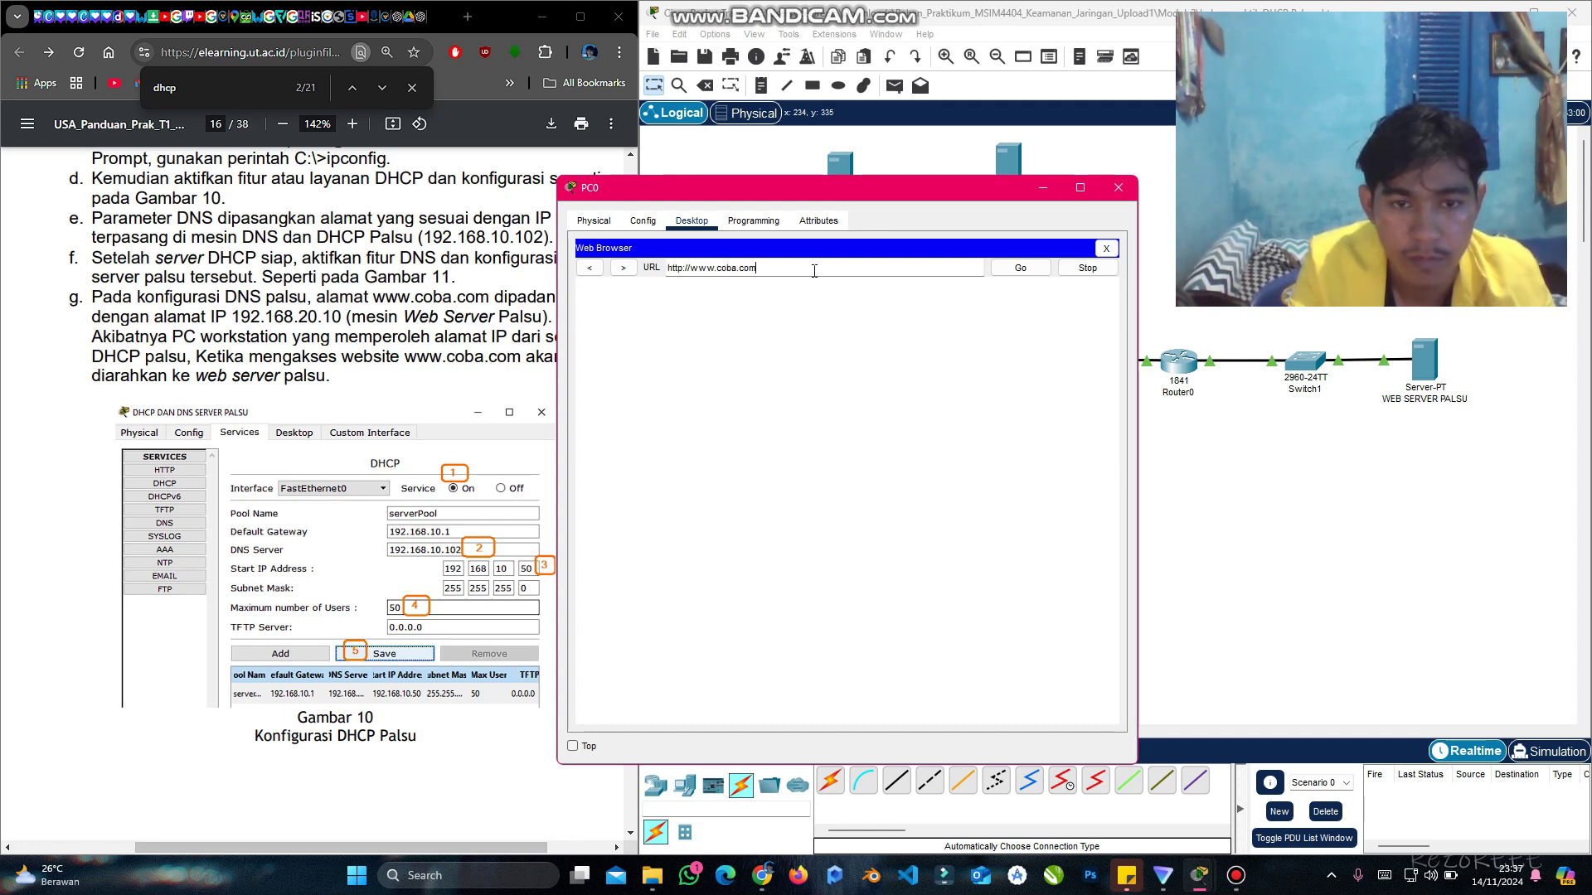
drag(582, 328, 676, 330)
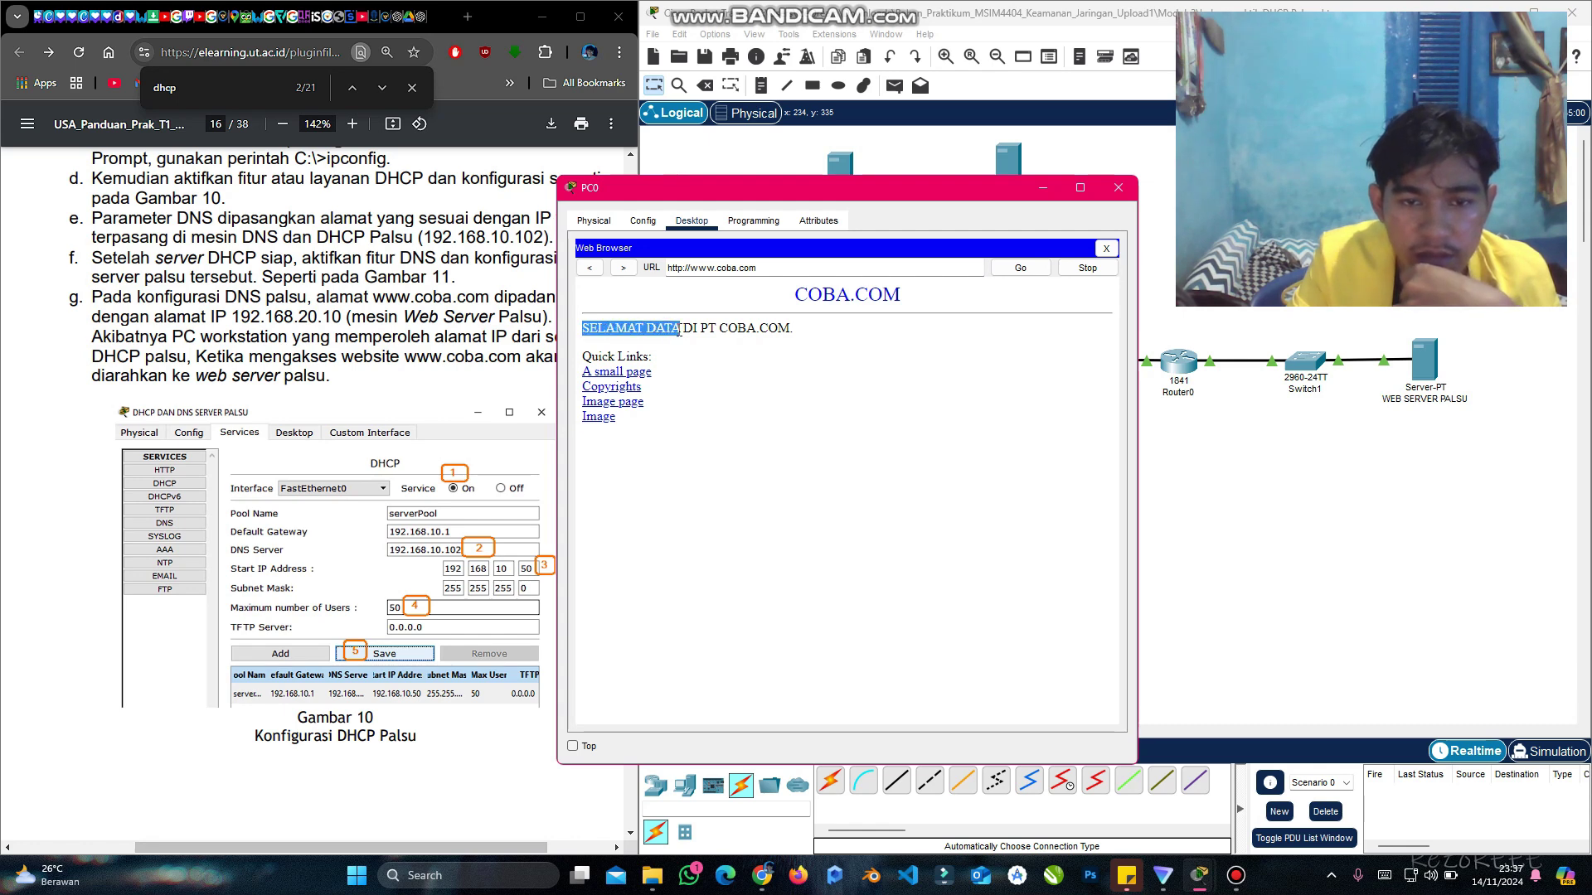
click(810, 340)
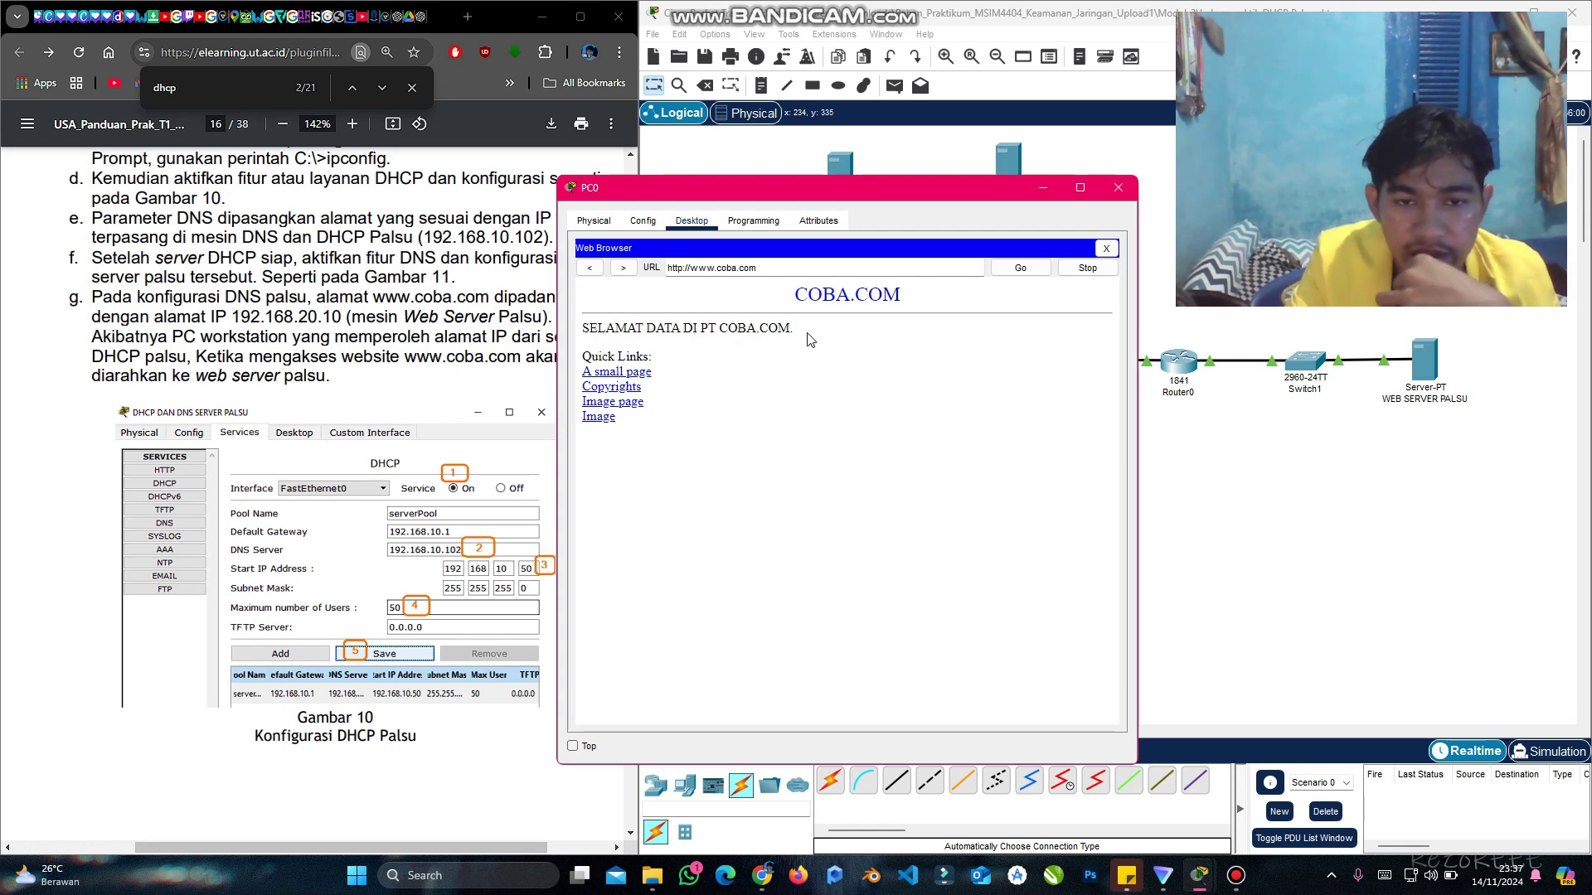
Step: Load the fake web server's page at 192.168.20.10 on PC0, examine its welcome text, and close PC0's settings
click(624, 267)
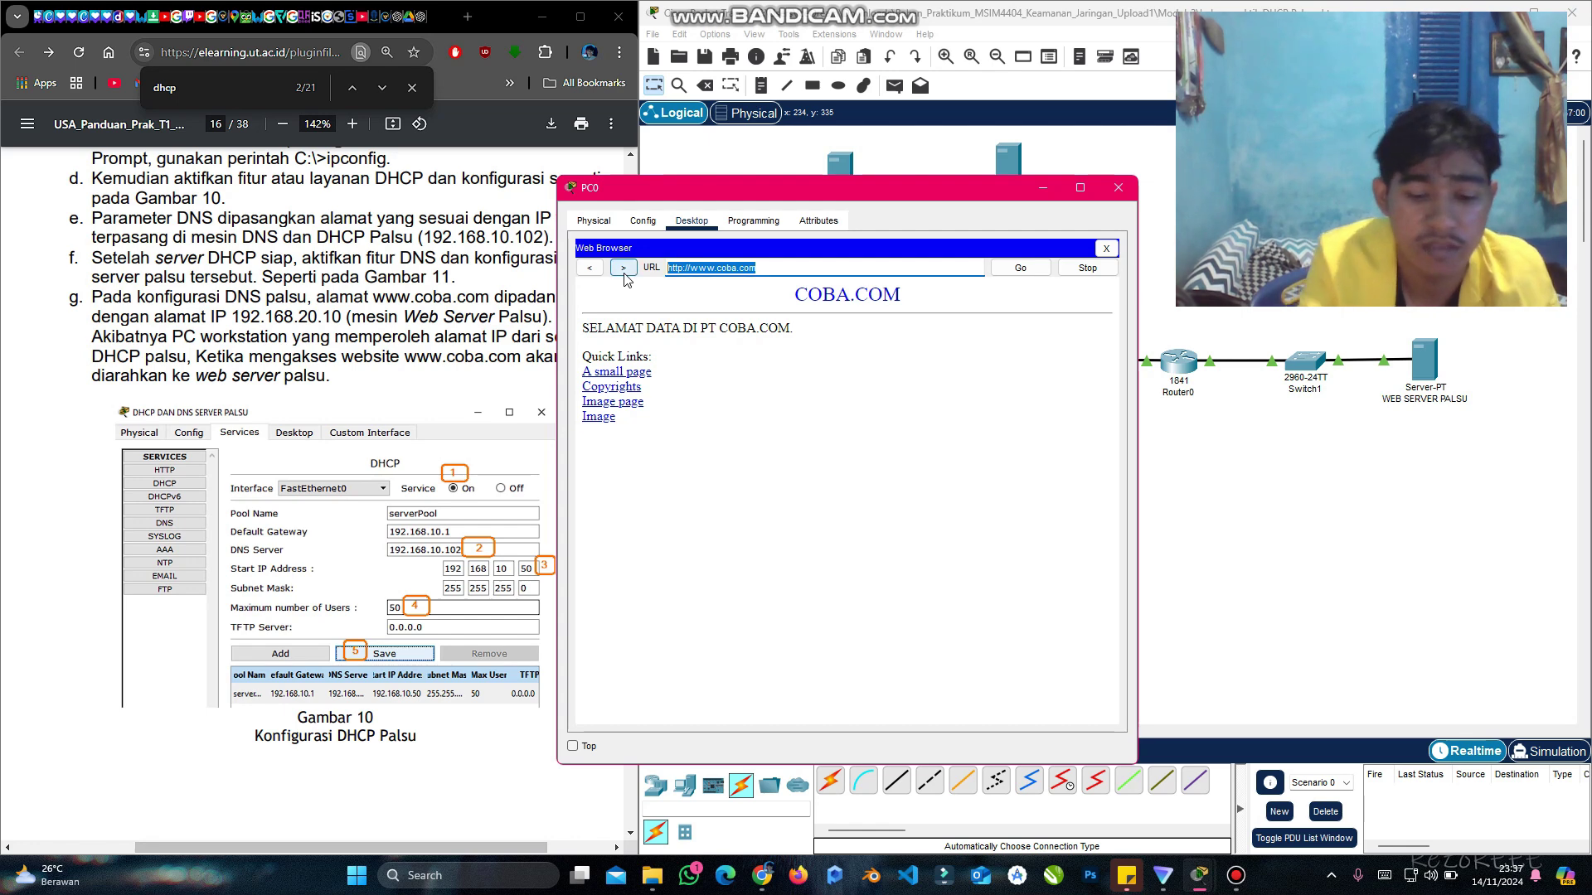
text(192.168.20.10)
key(Return)
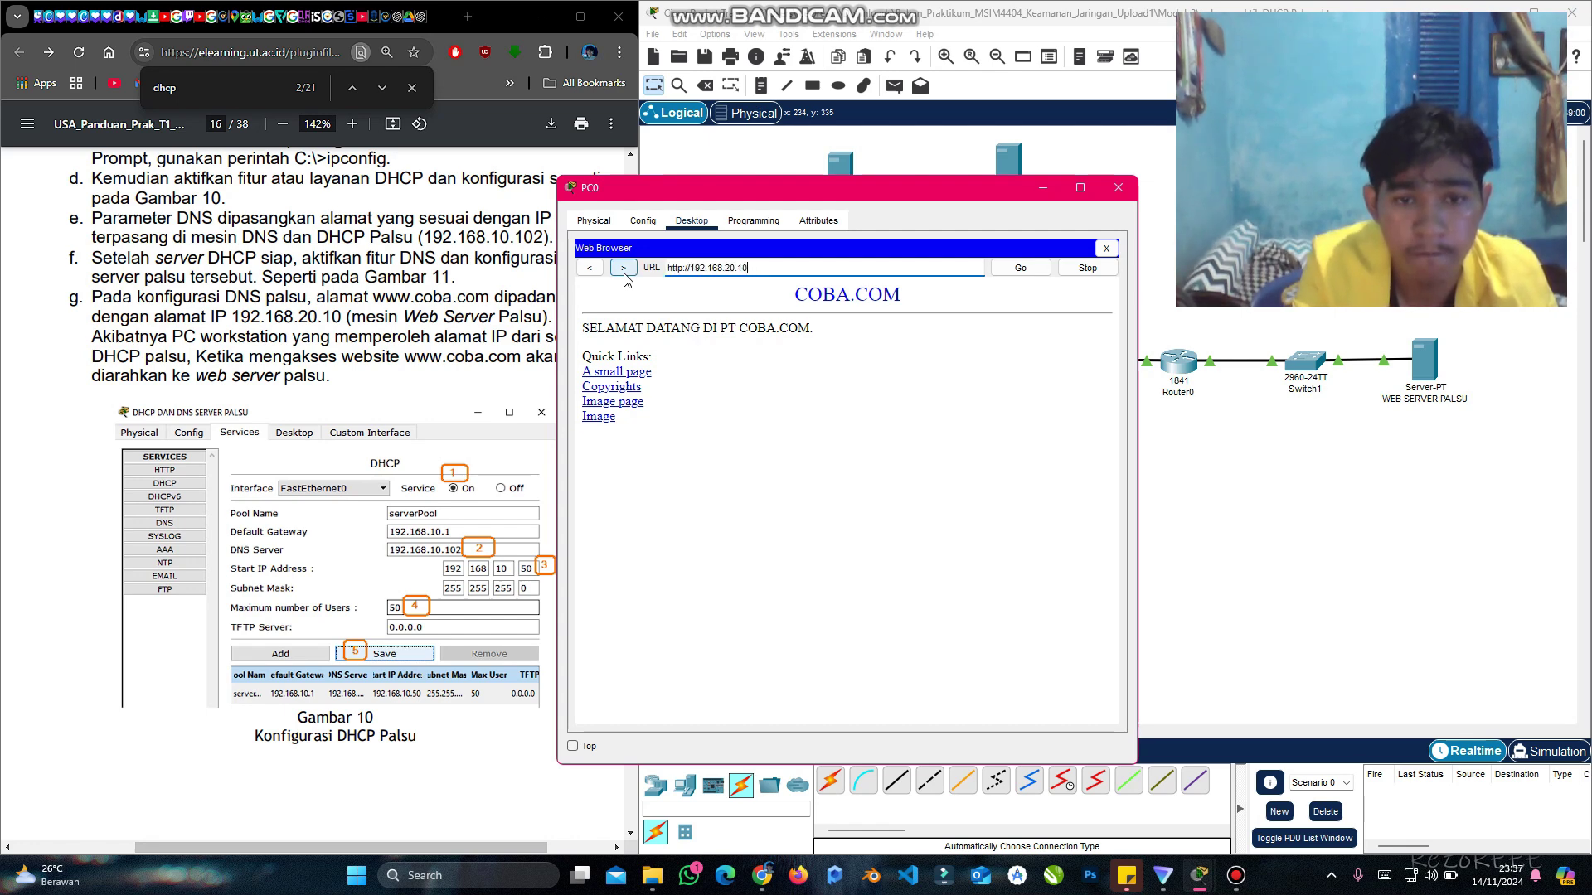
double_click(672, 328)
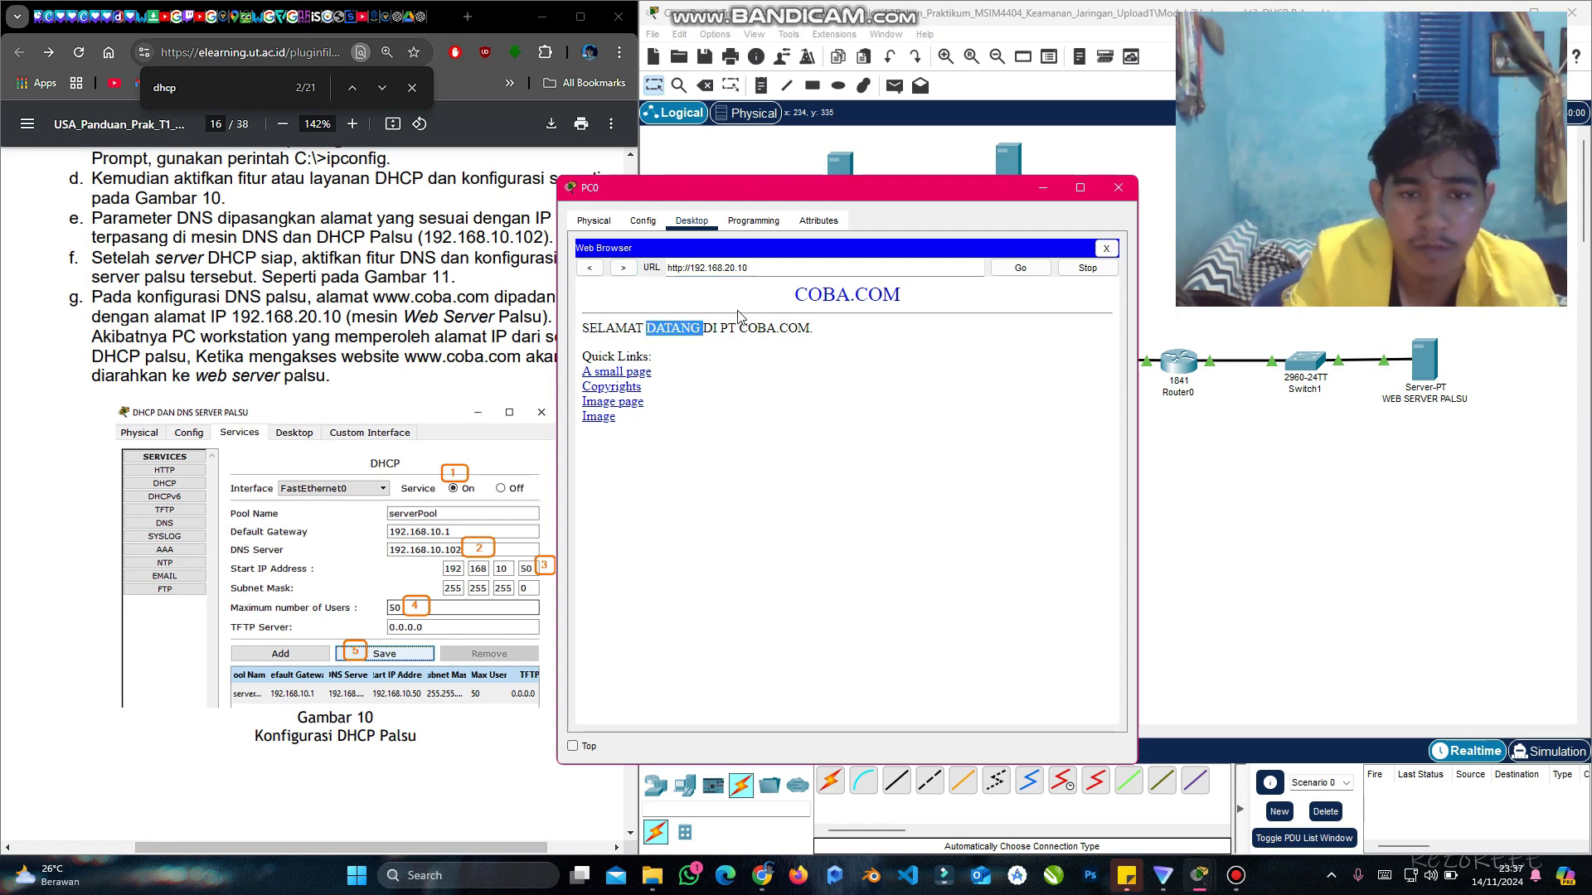
click(980, 248)
click(1118, 188)
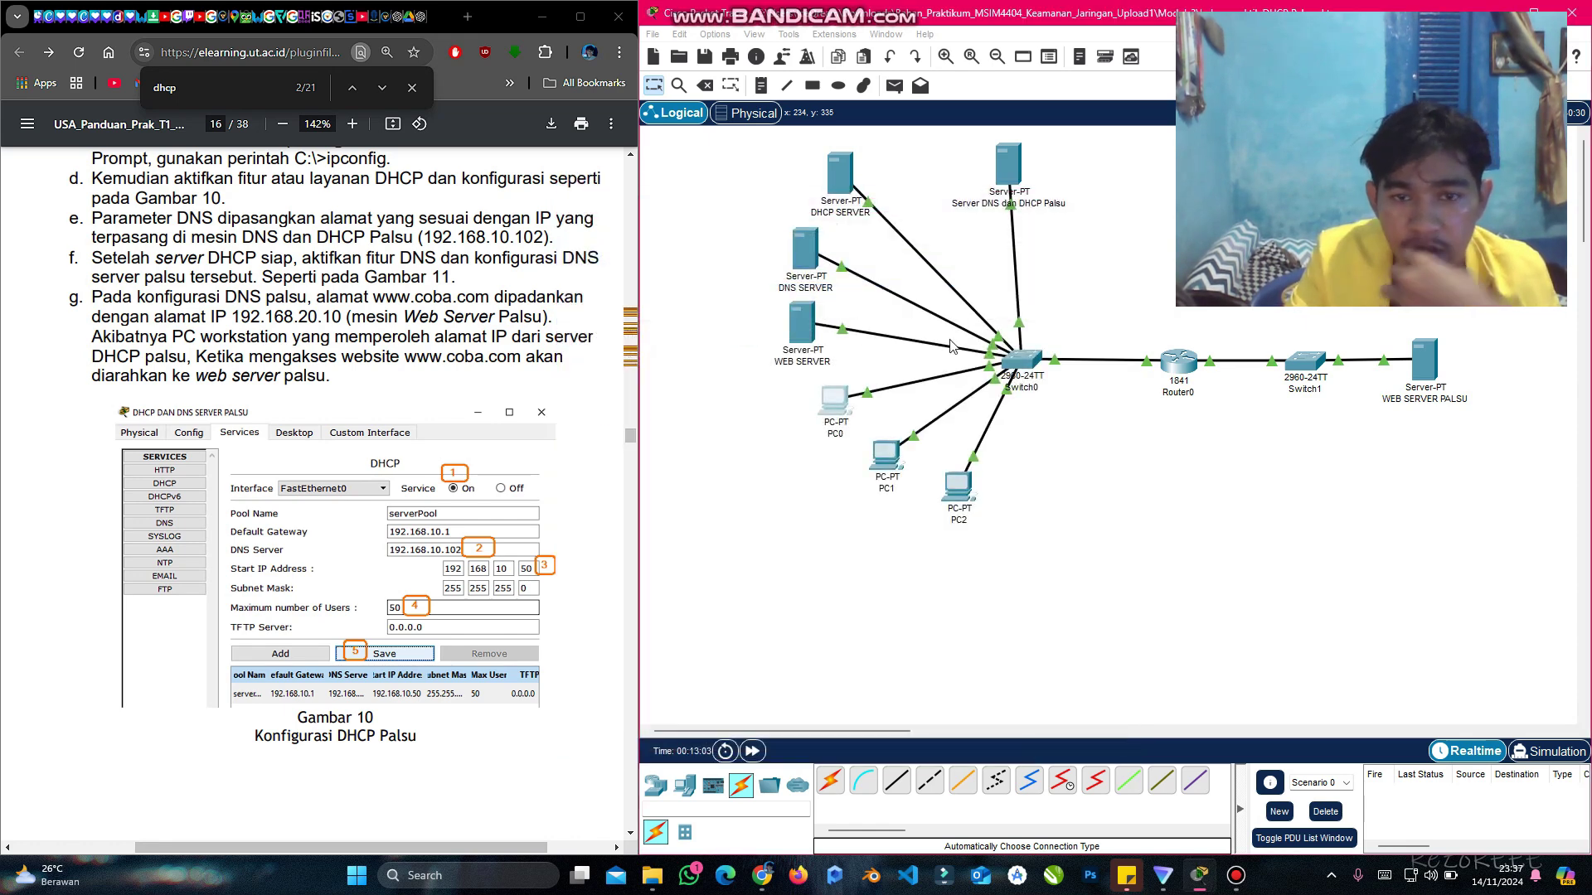
Step: Power off the genuine DHCP SERVER and close its settings
click(838, 175)
click(1119, 188)
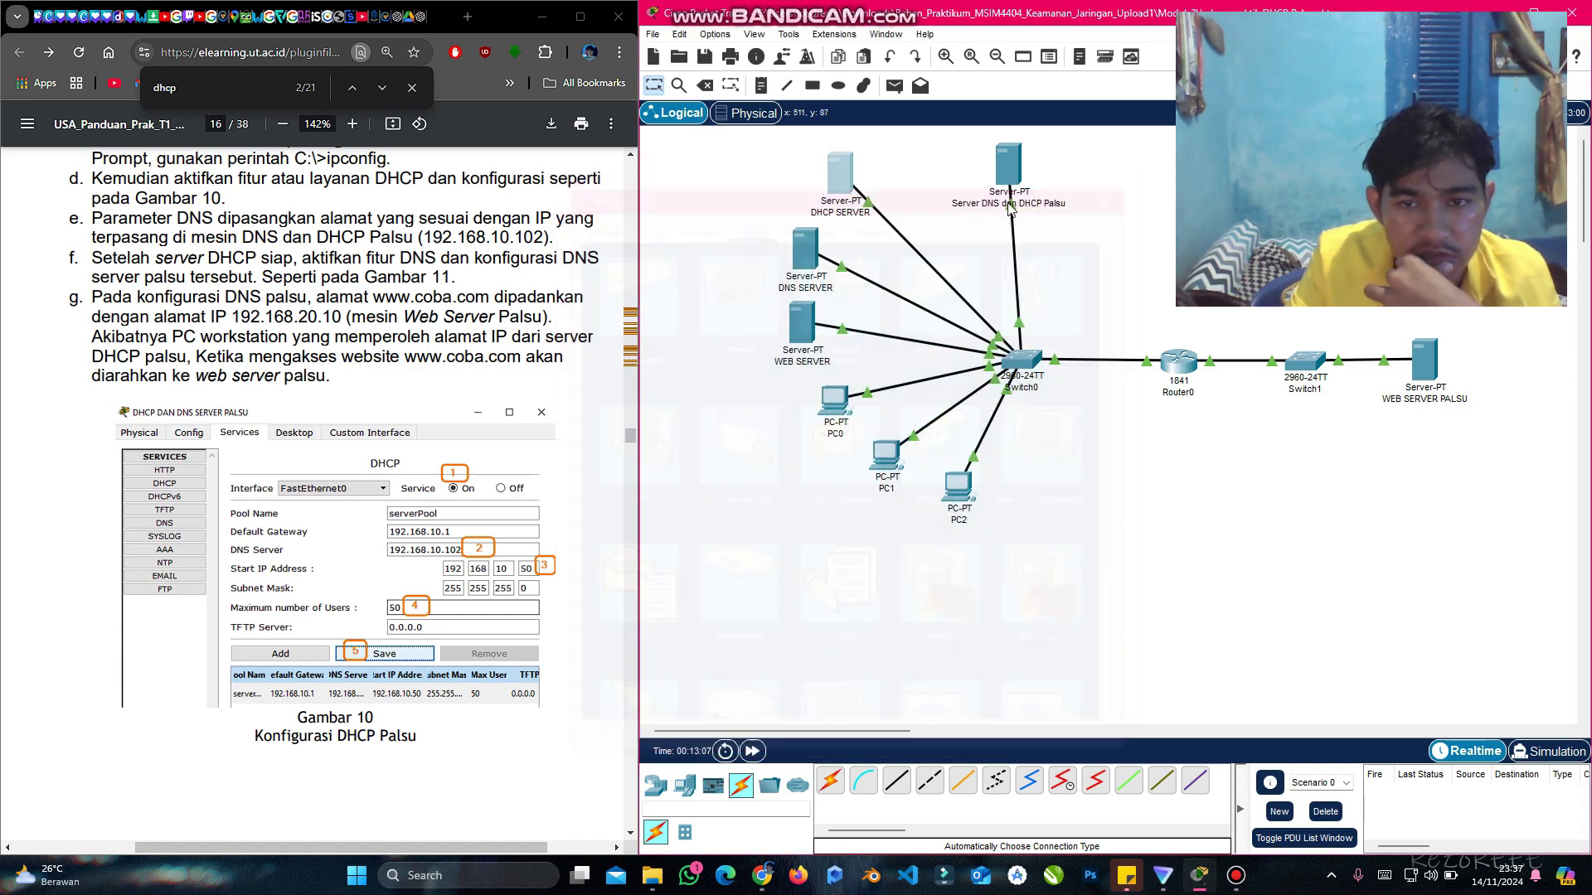
click(840, 185)
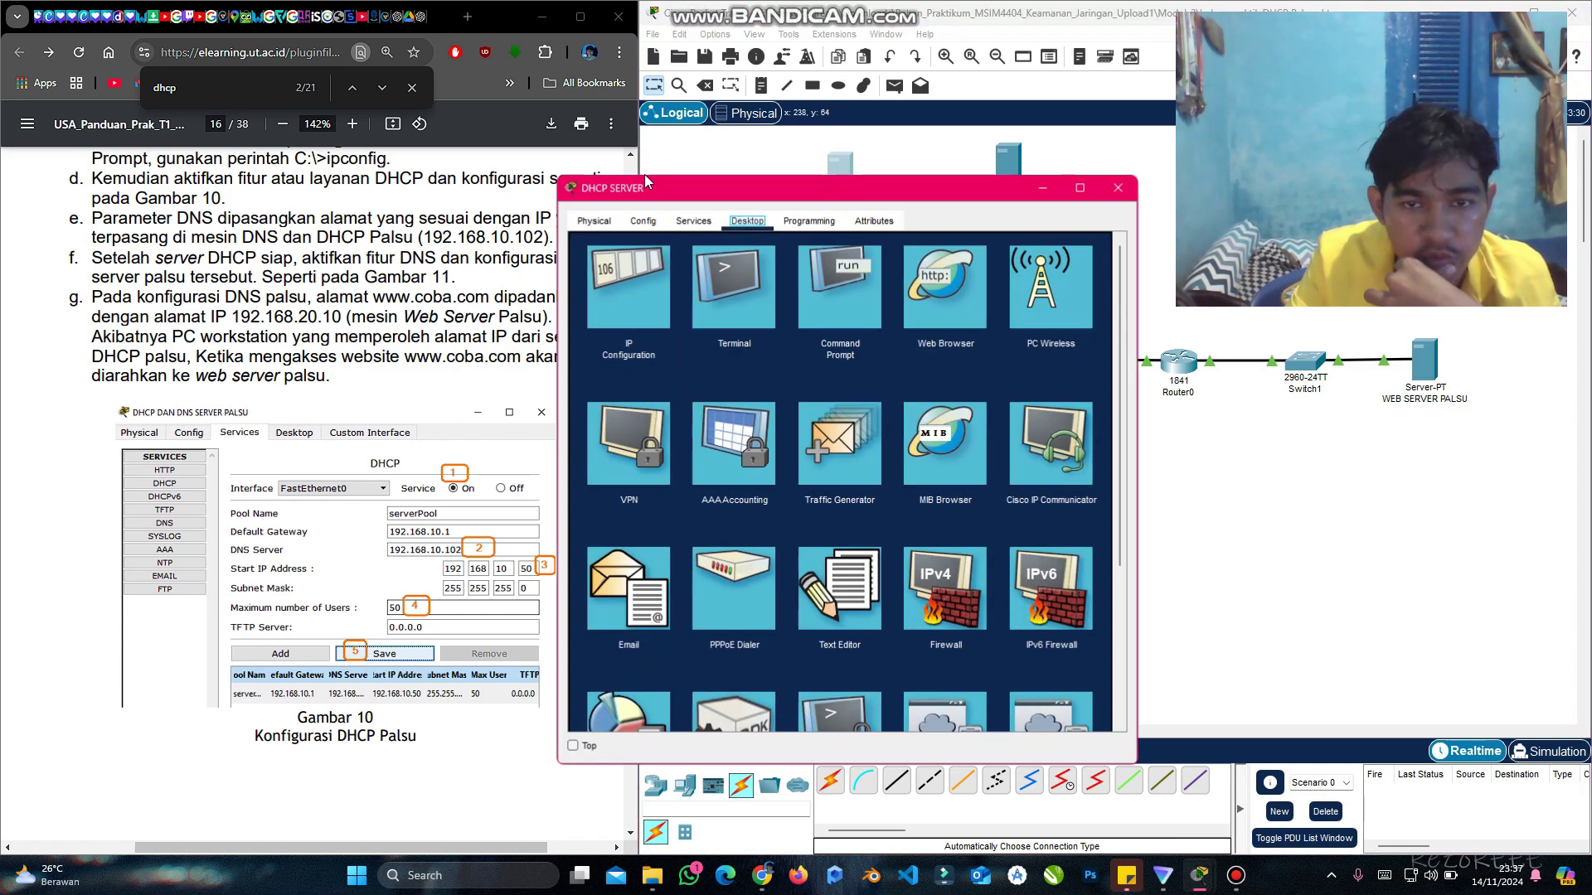
click(594, 220)
click(634, 223)
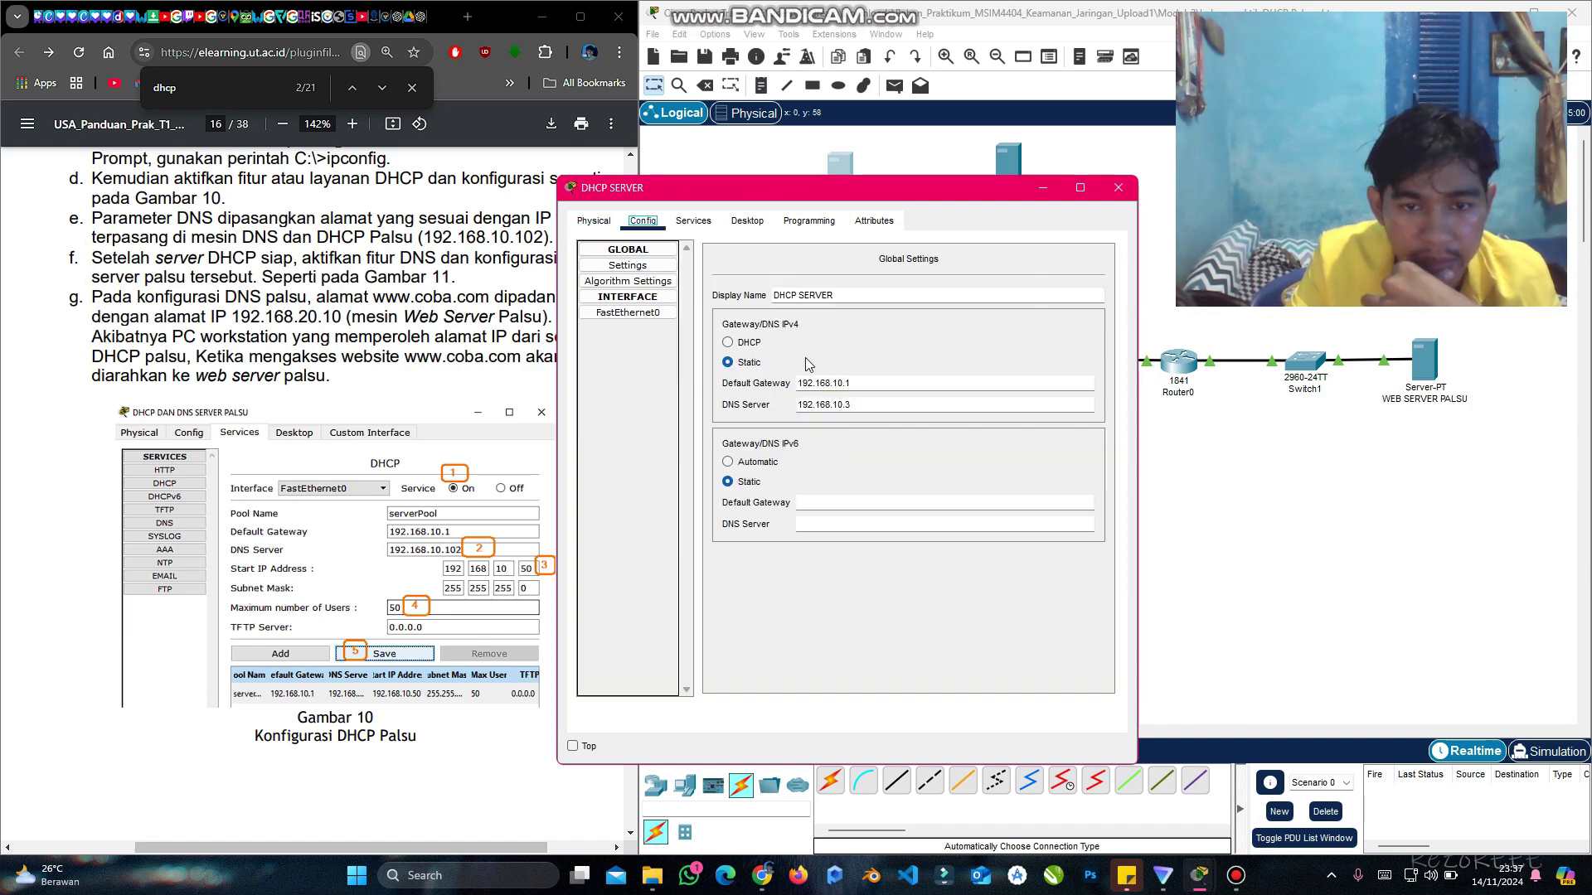
click(593, 221)
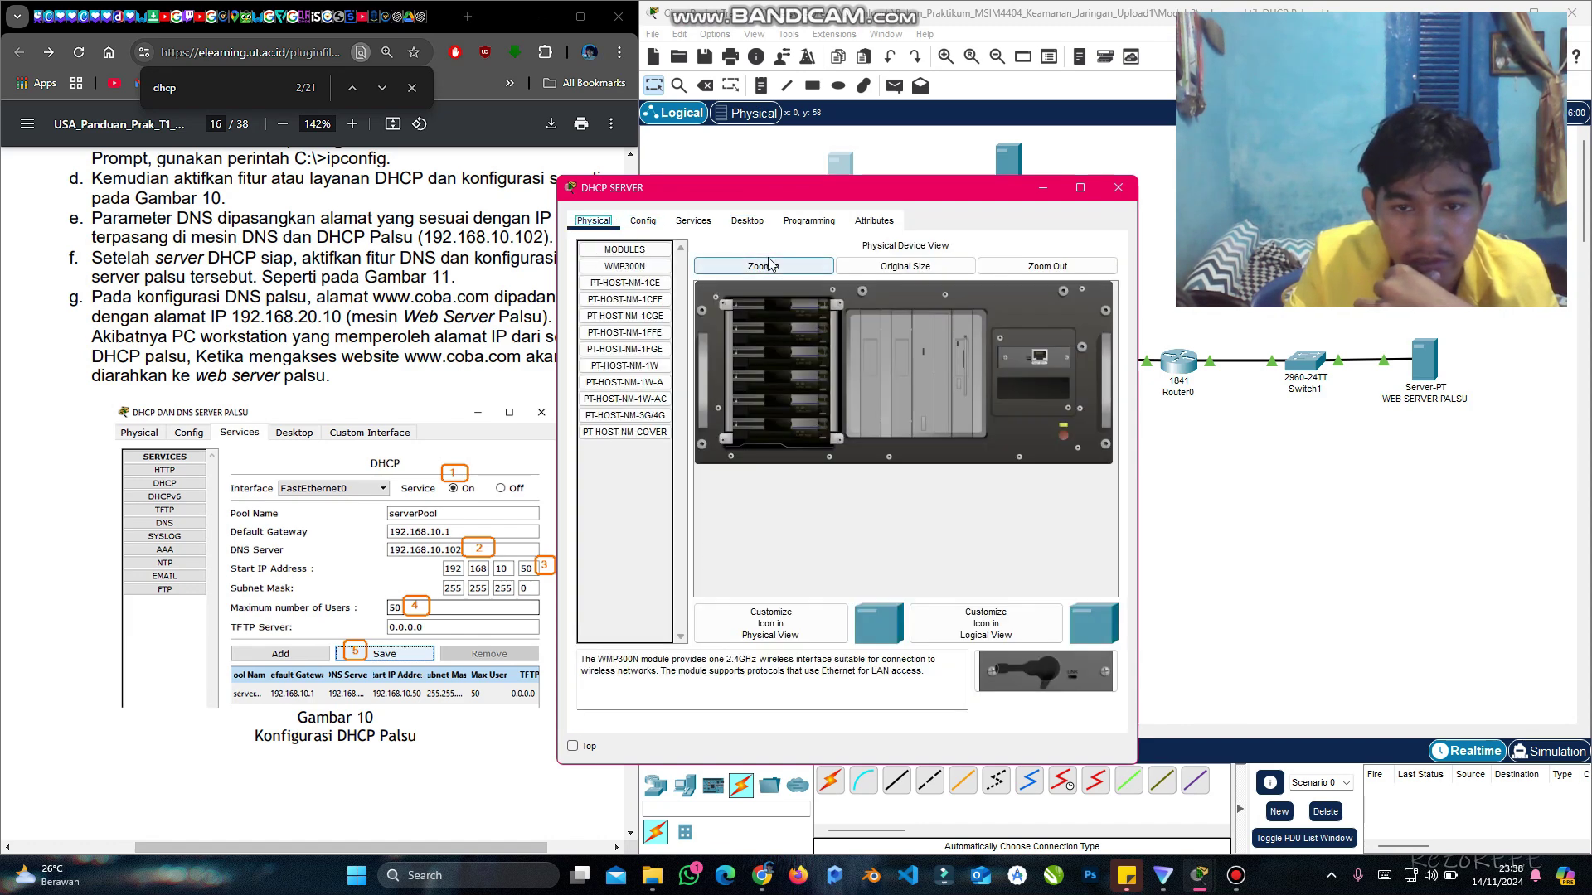
click(693, 221)
click(623, 282)
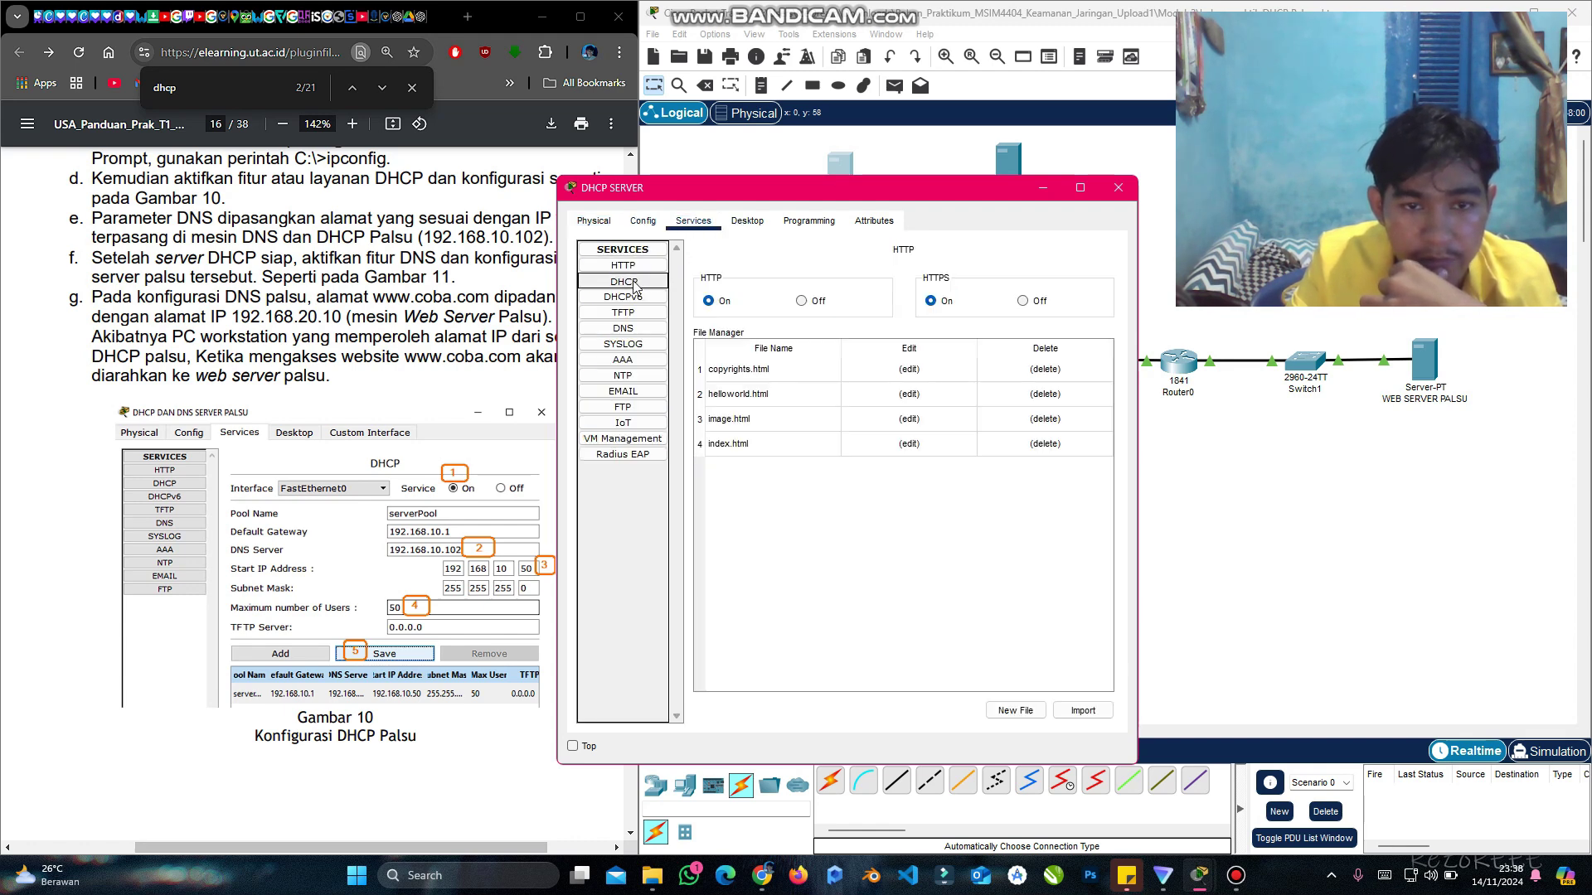
click(594, 221)
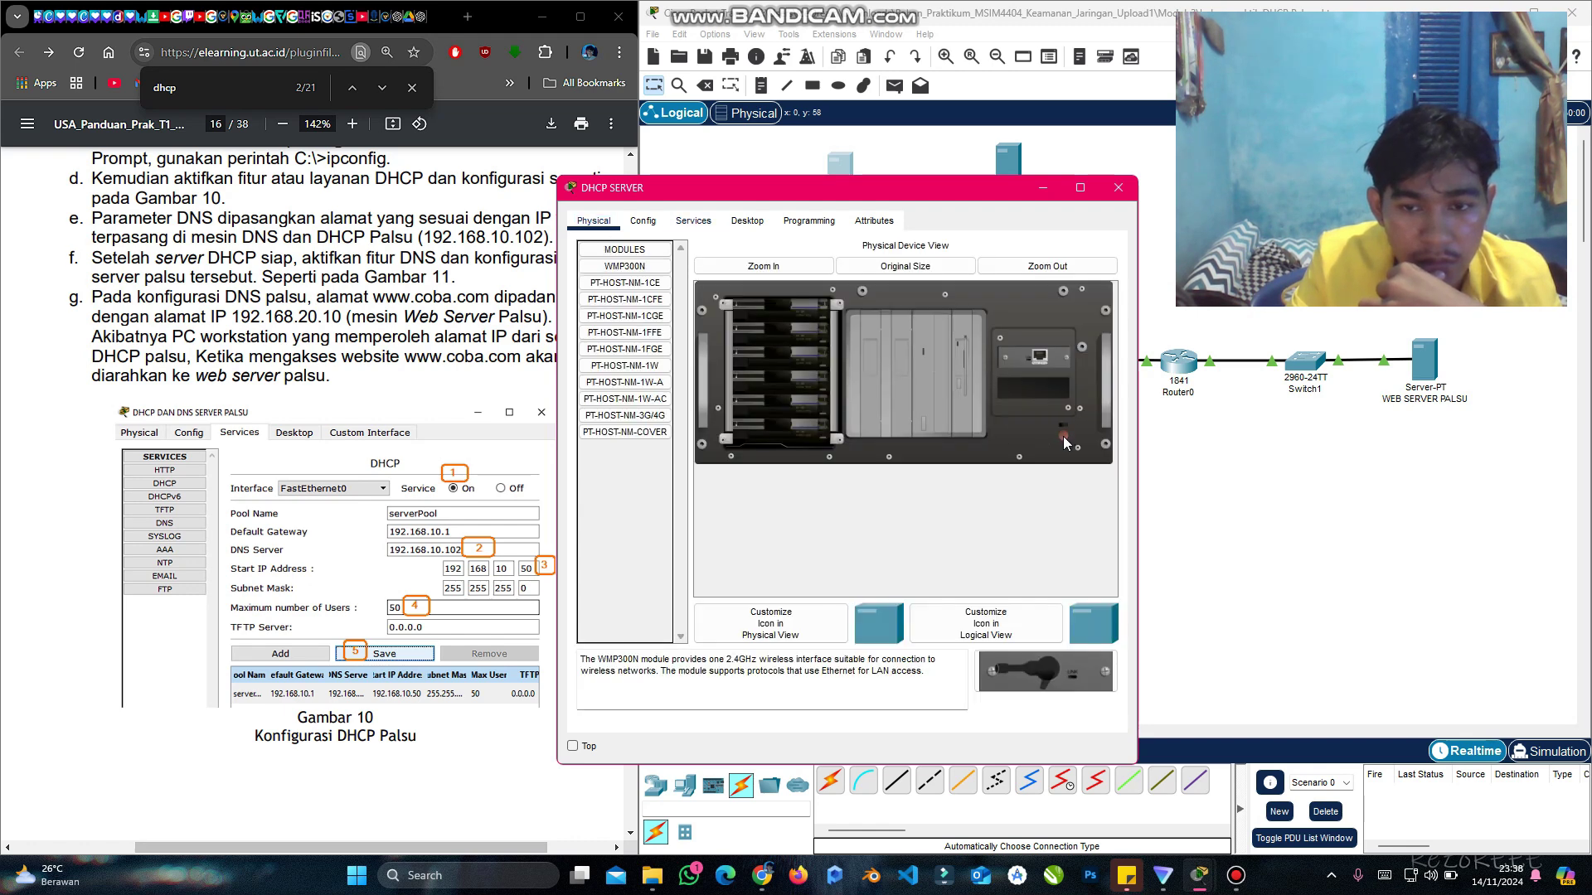
click(1117, 187)
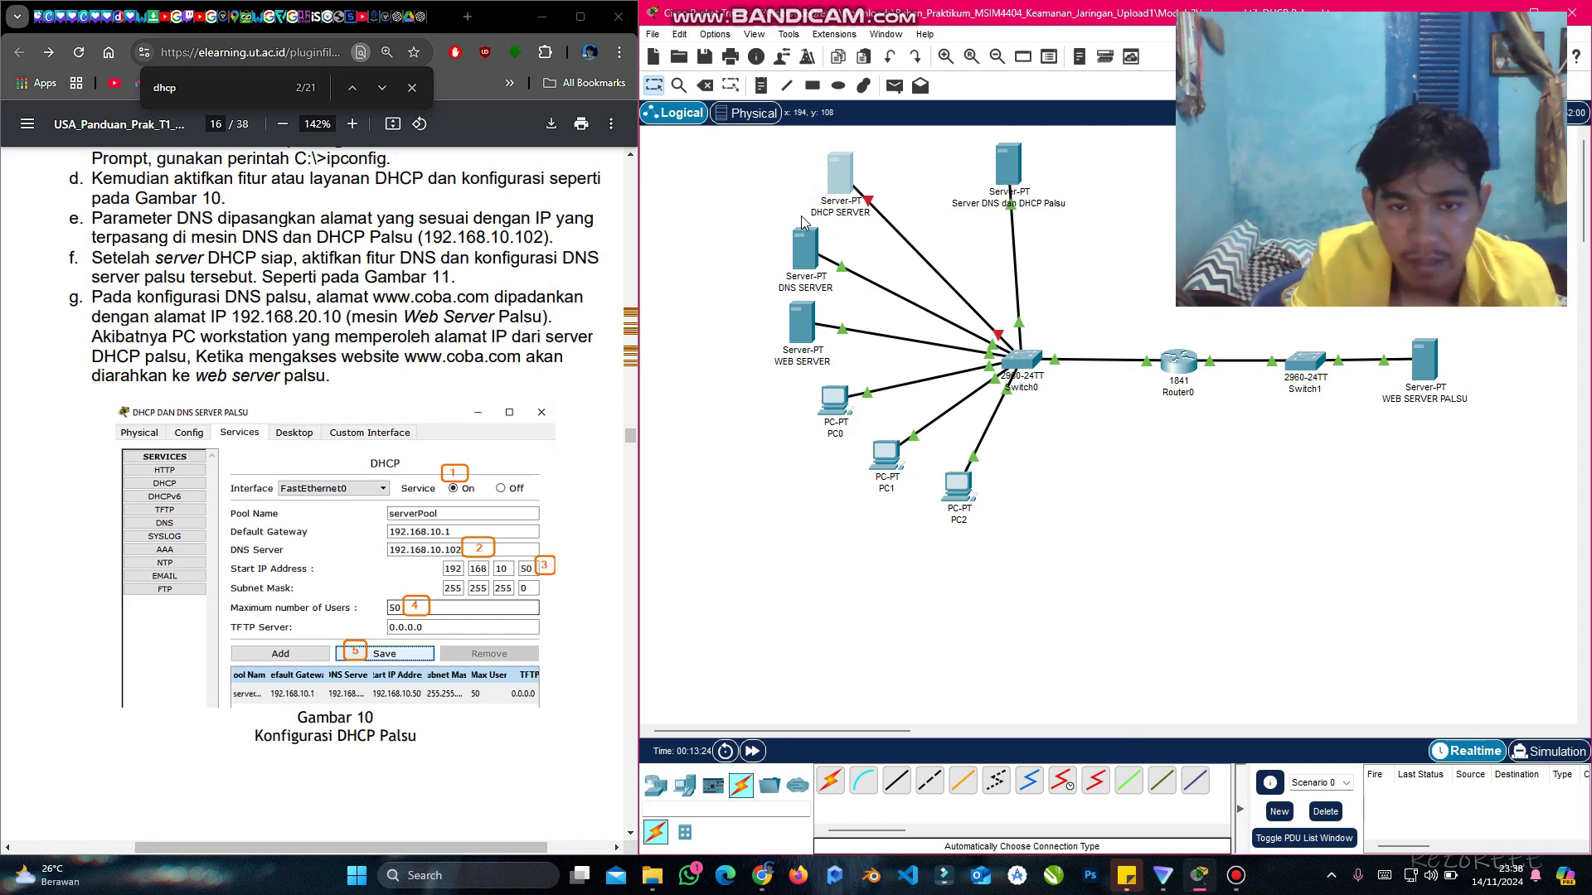
Step: Renew PC0's address by switching its IP configuration to static and back to DHCP, then close its settings
mouse_move(838, 409)
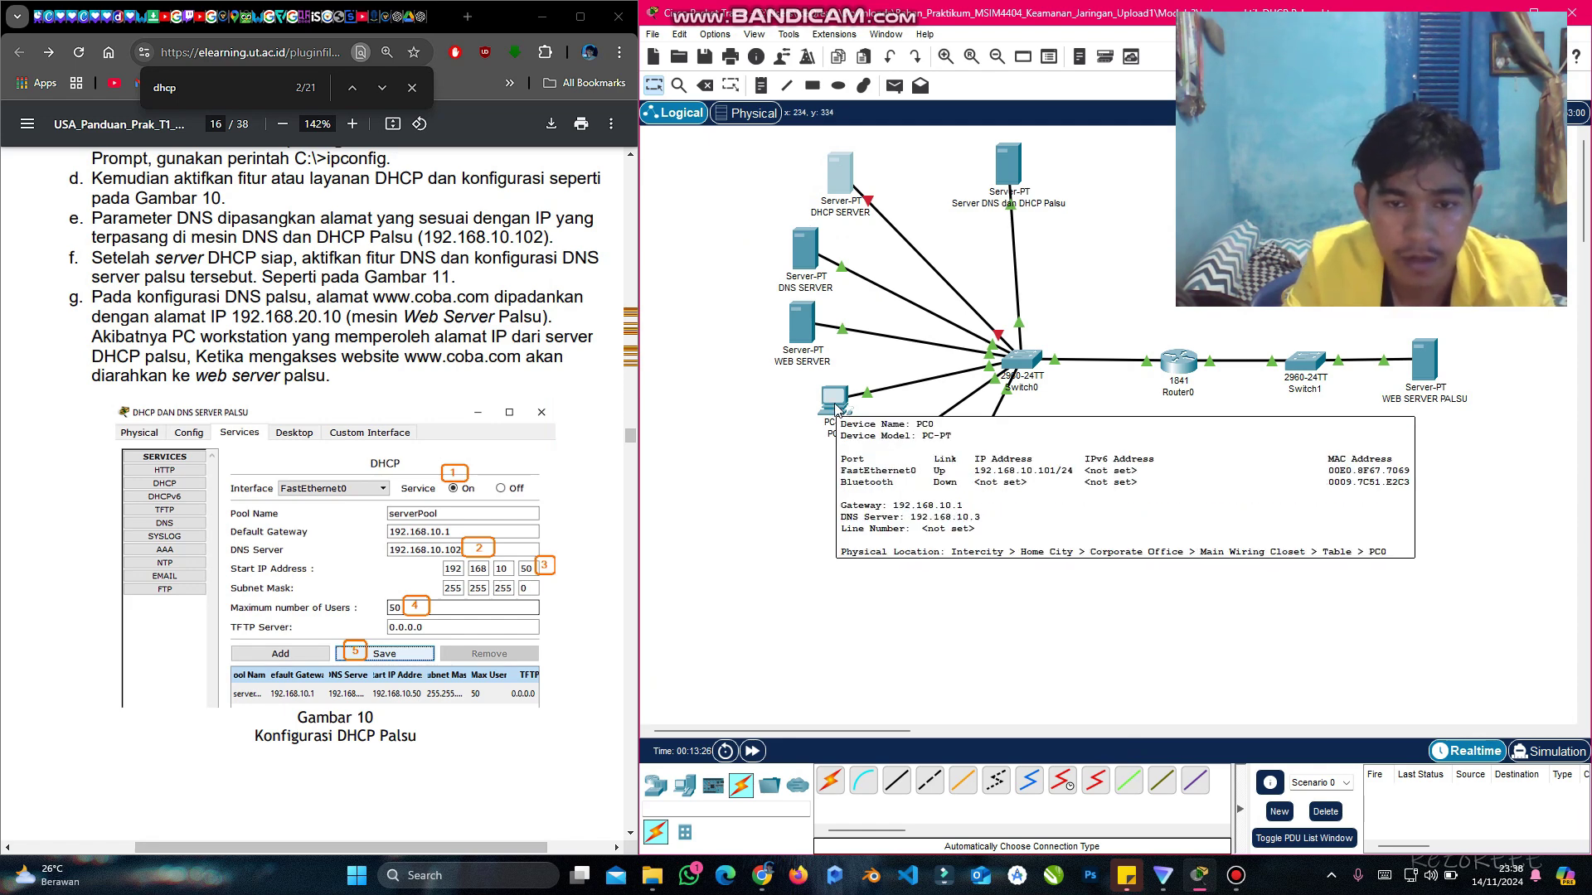
click(837, 409)
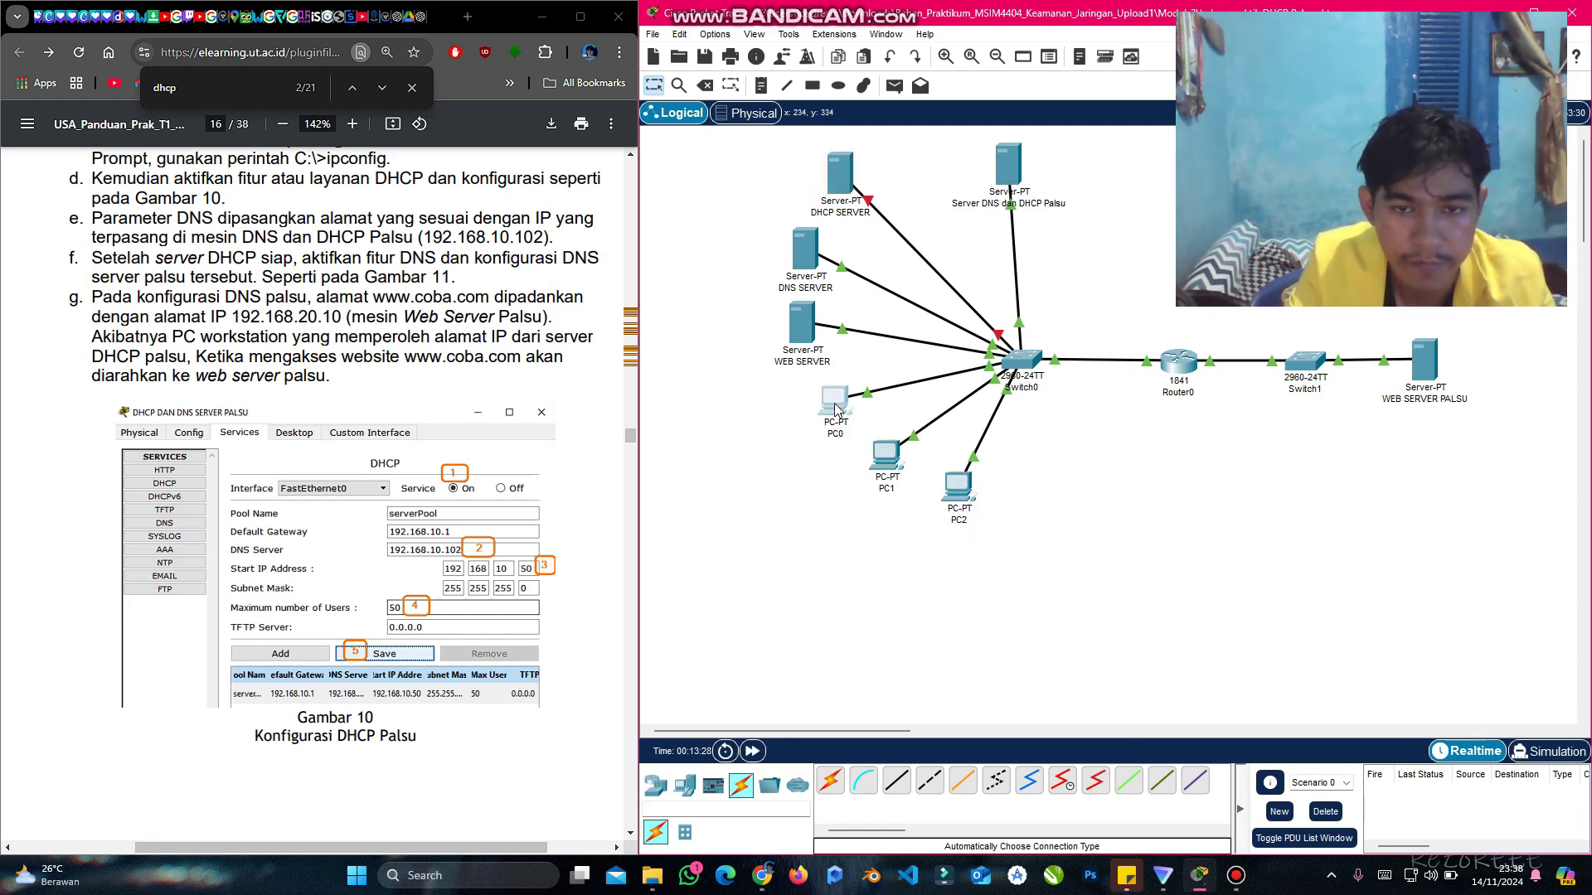
click(654, 269)
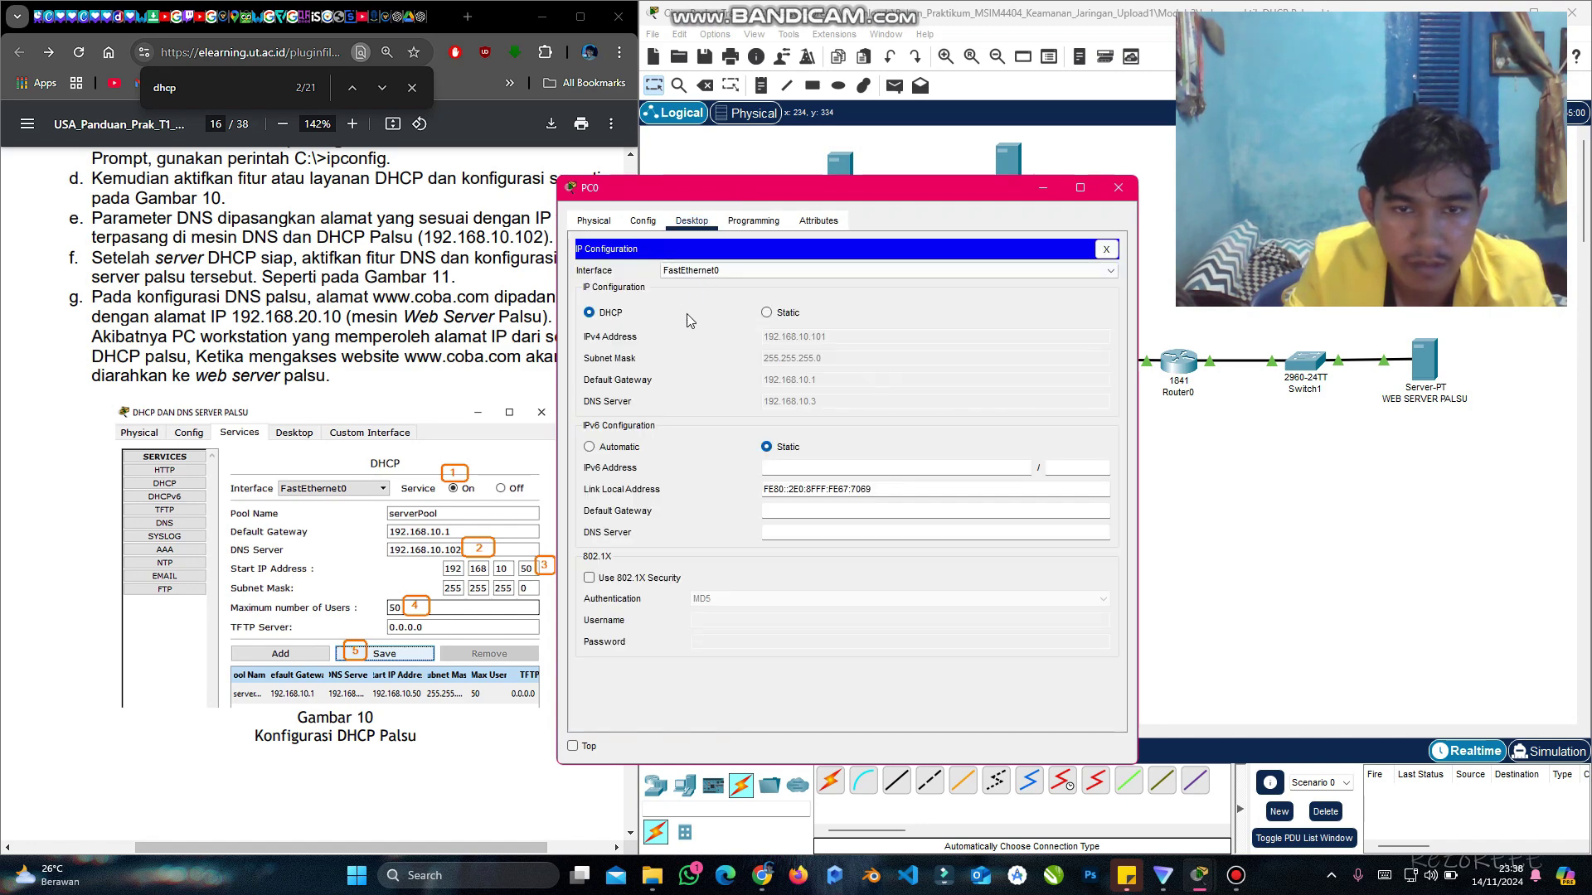
click(768, 314)
click(590, 313)
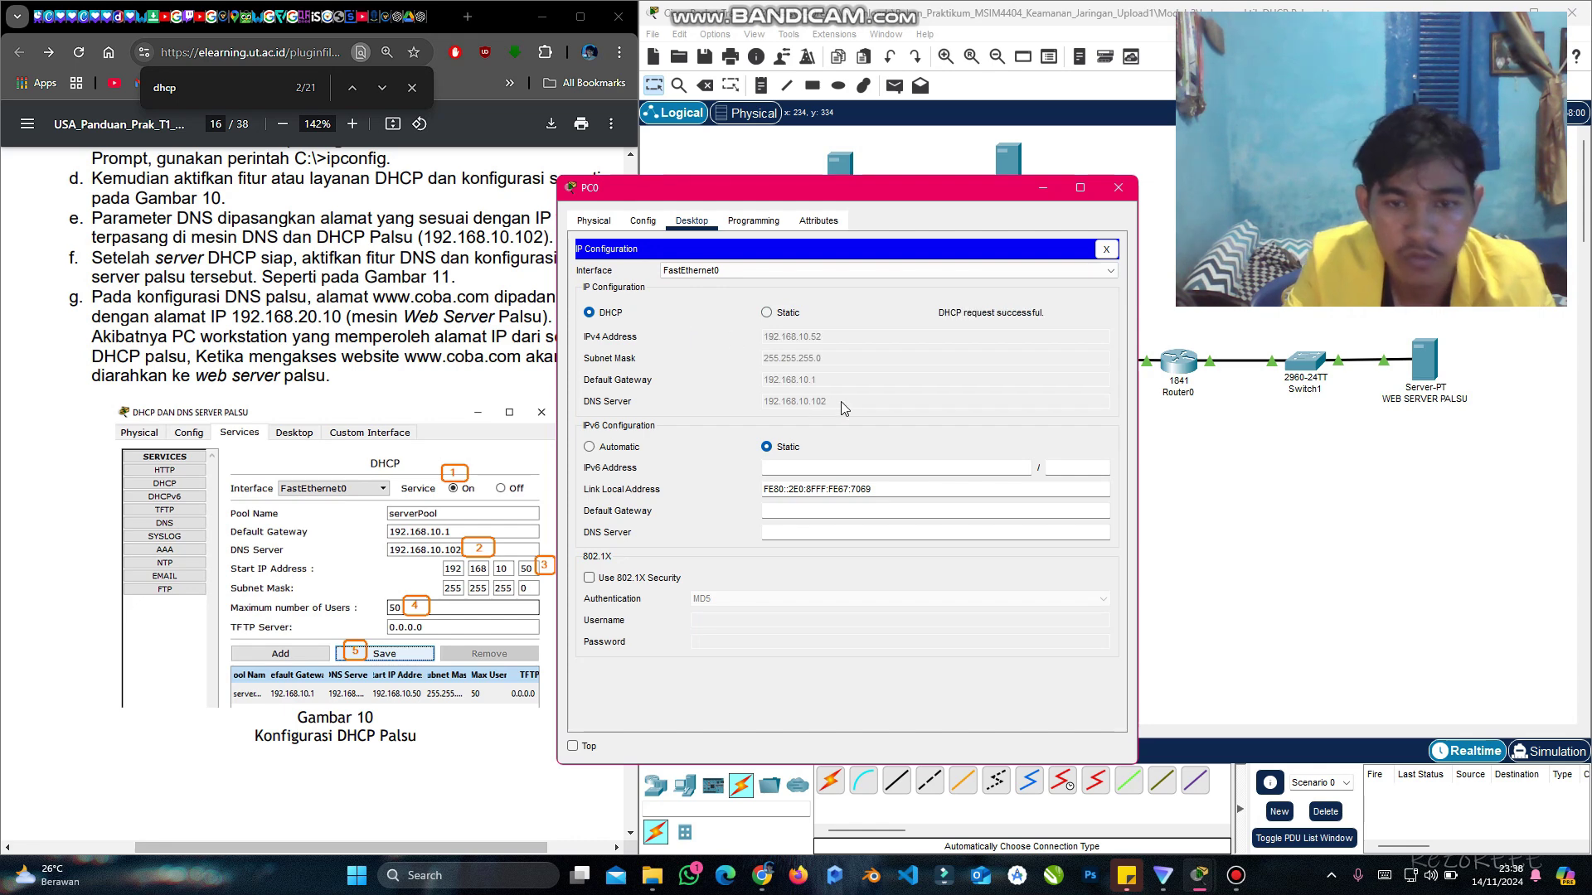
click(1116, 188)
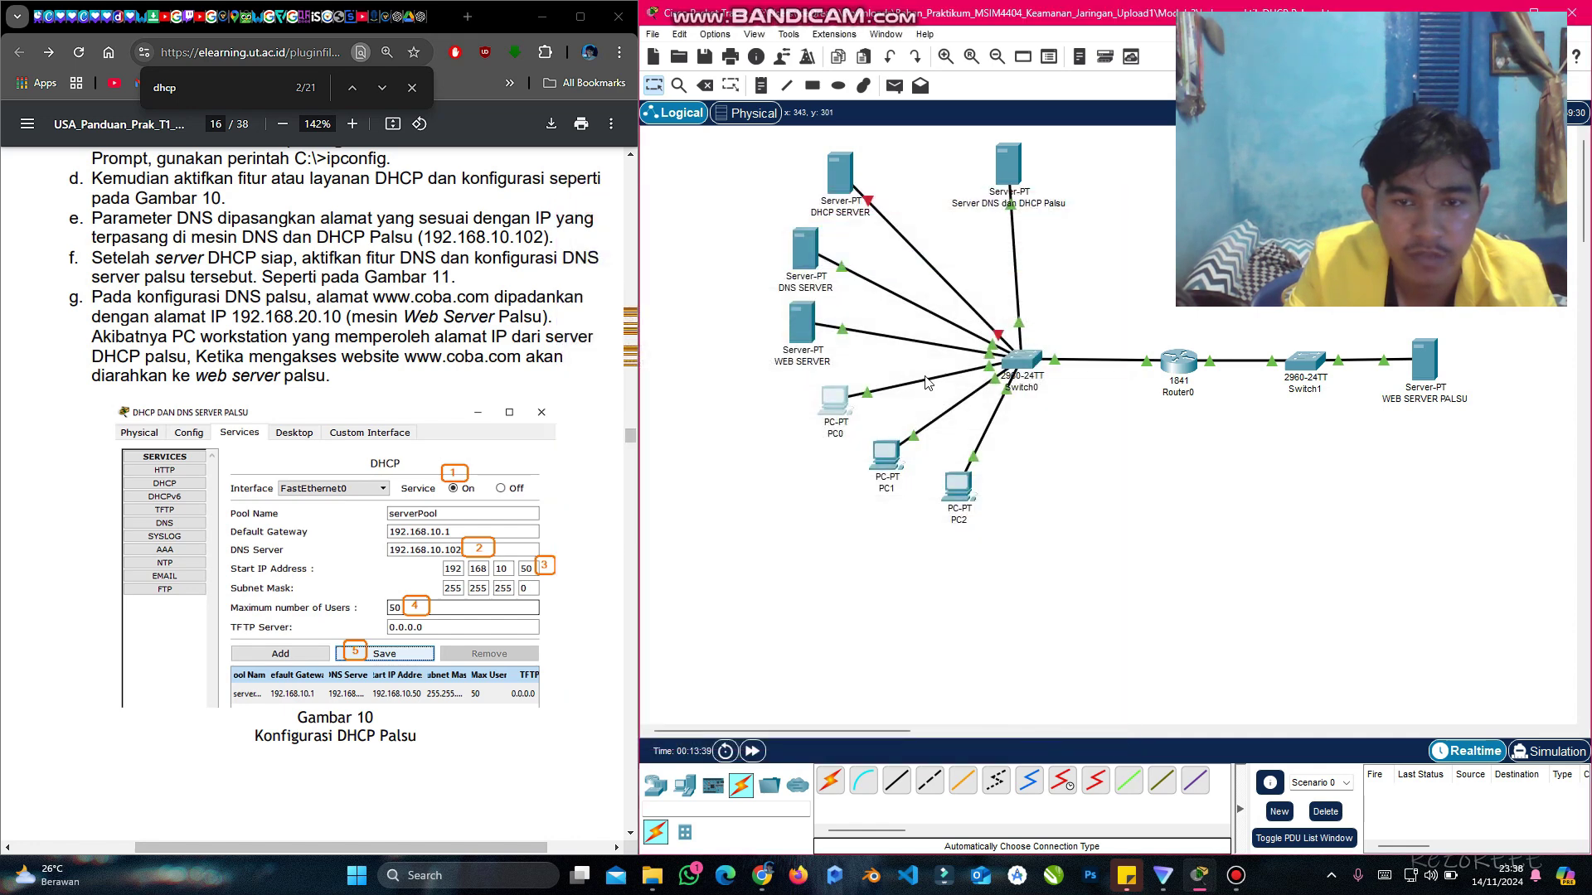
click(837, 401)
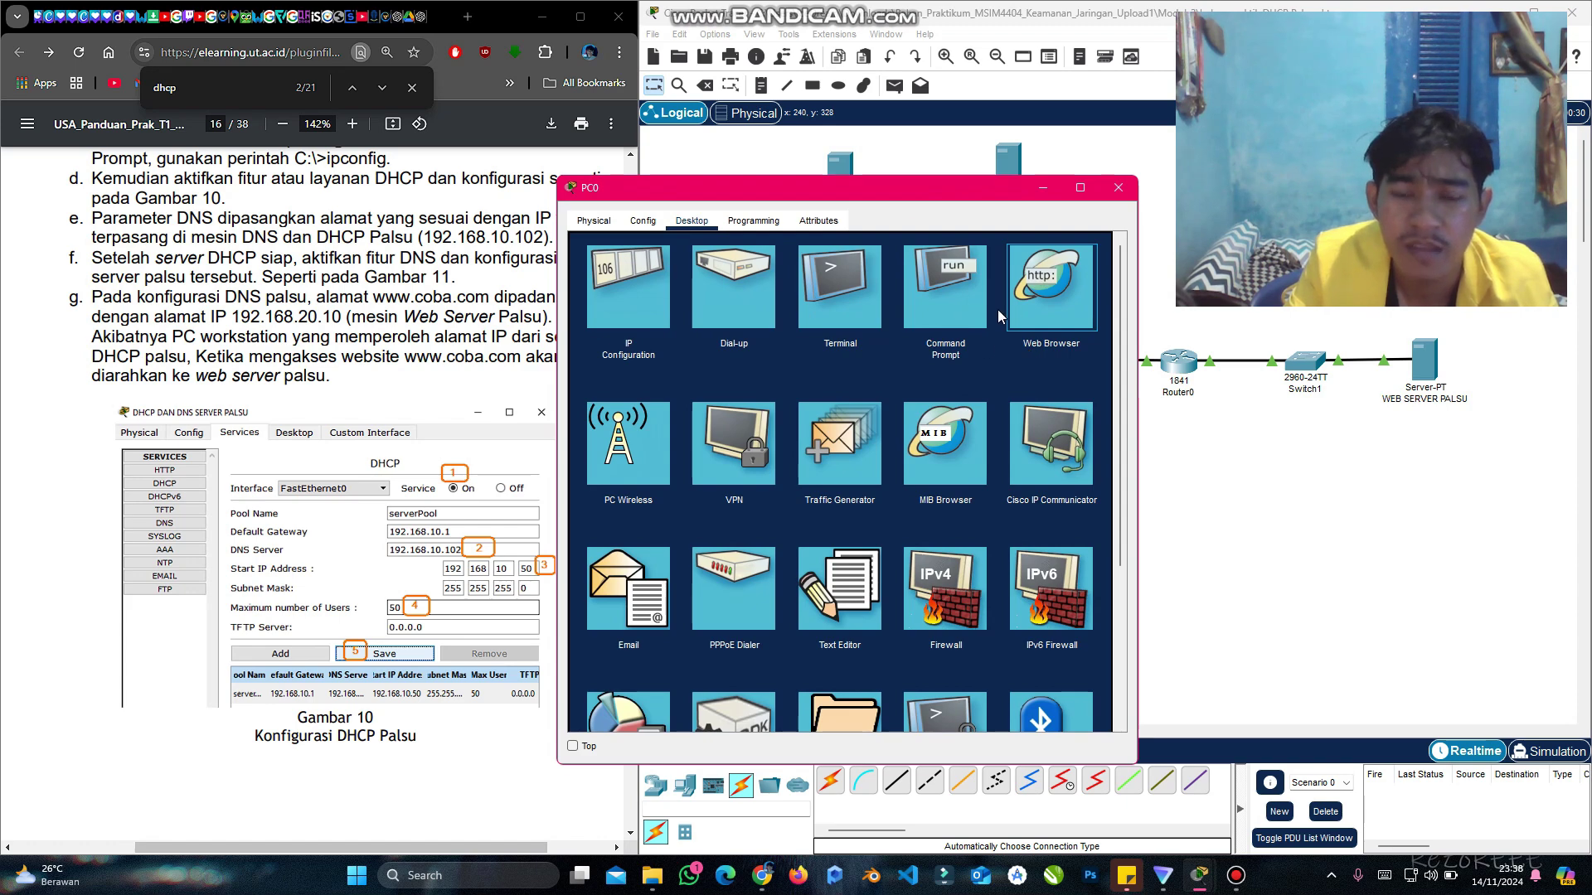
click(1057, 314)
text(www.cob)
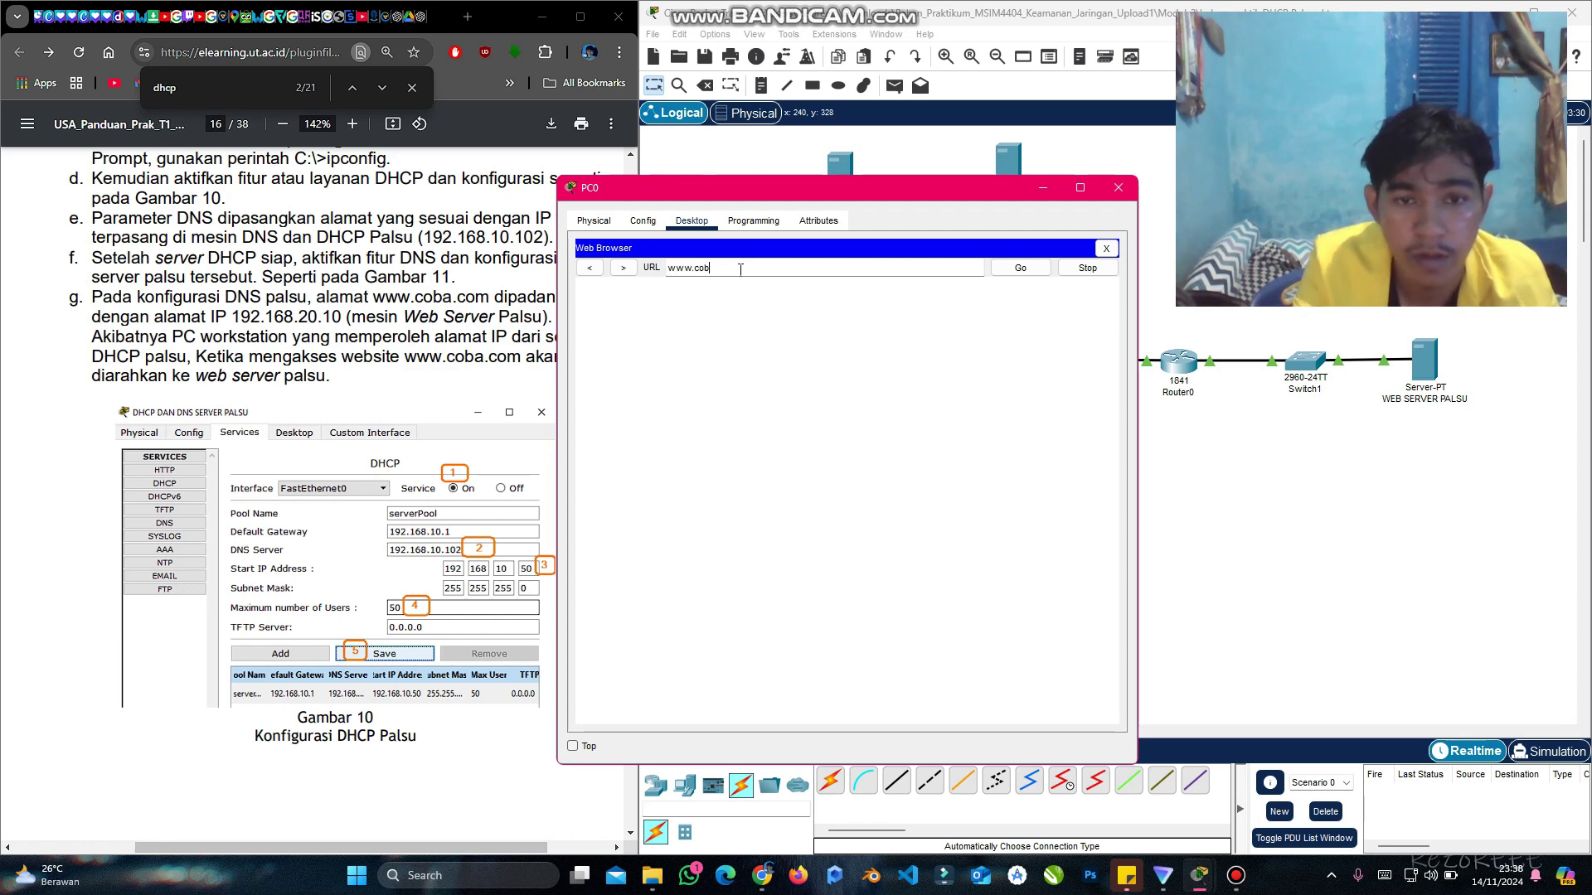
text(a.com)
key(Return)
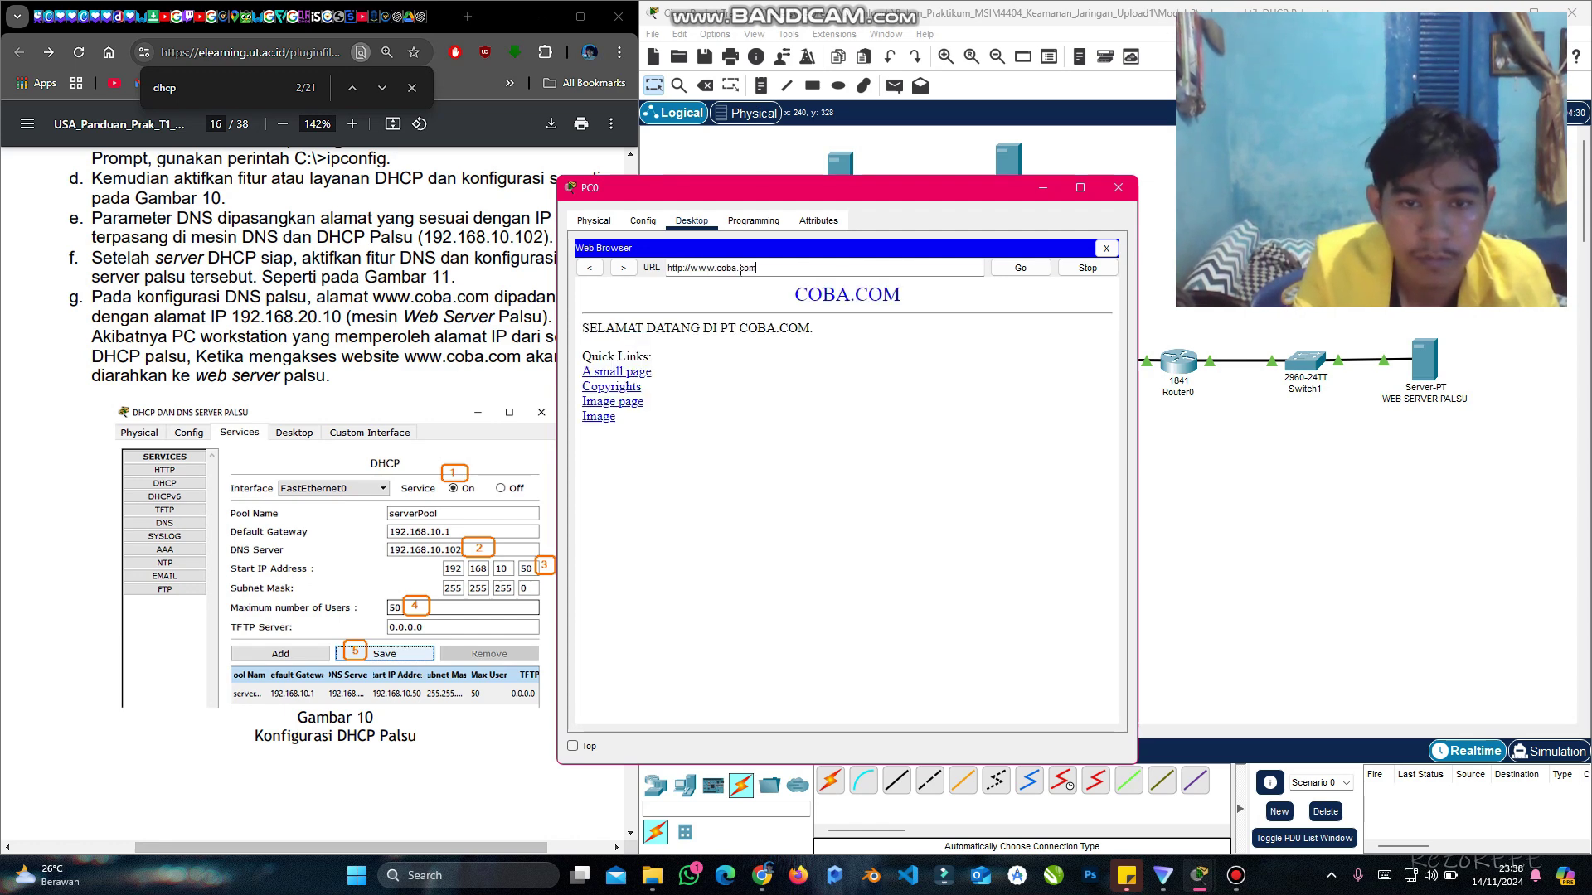
drag(583, 328, 809, 329)
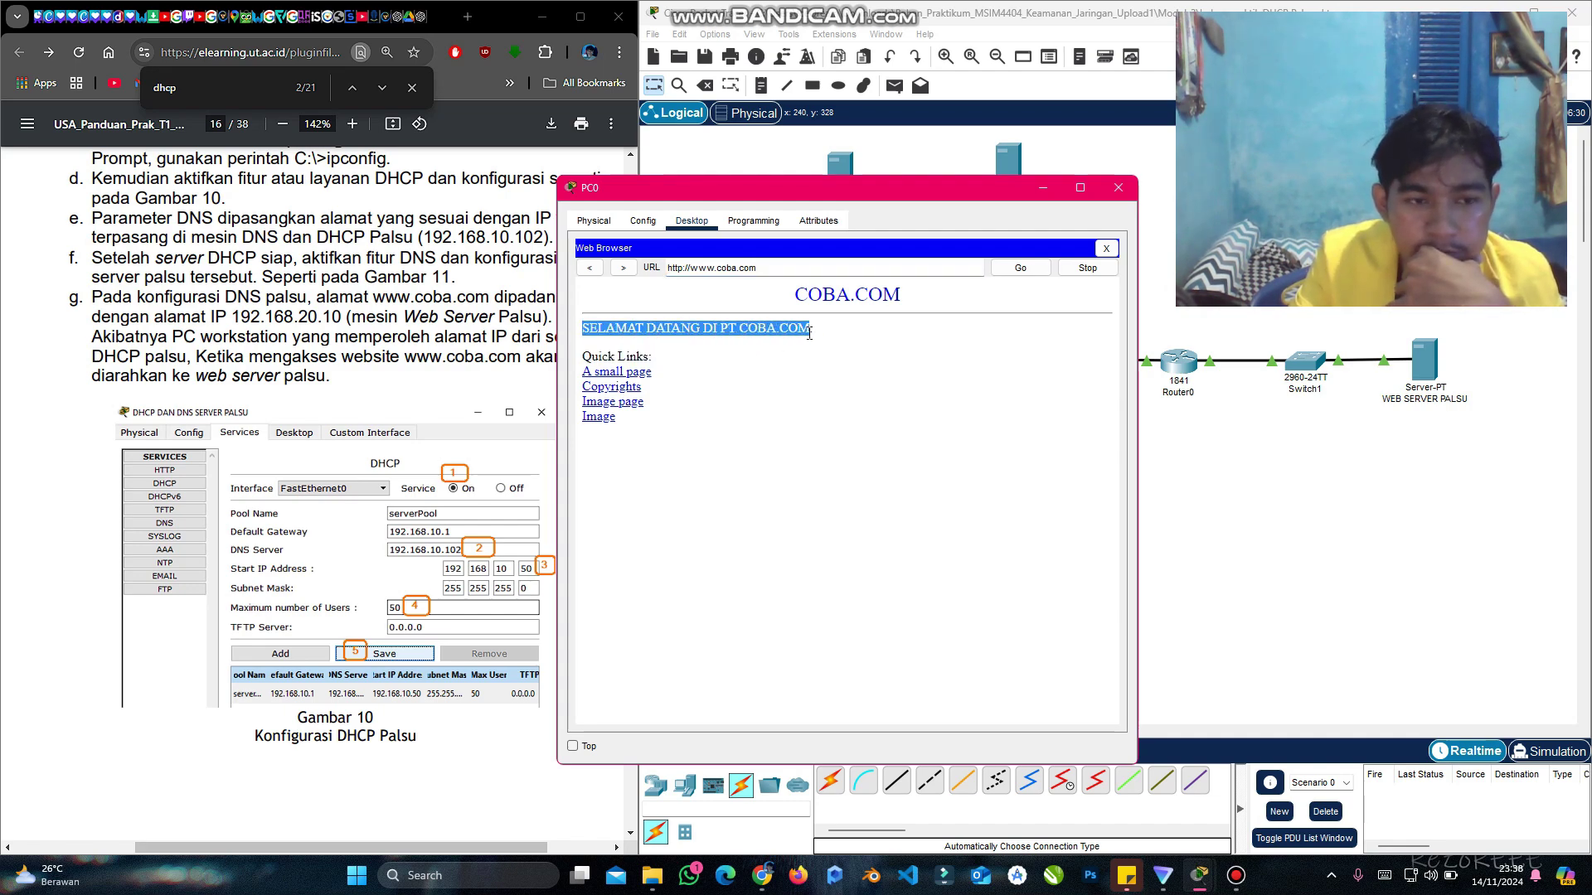
Step: Close PC0's settings and read the guide's Langkah Analisis section with Gambar 12 and analysis steps a to d
scroll(207, 555, down, 15)
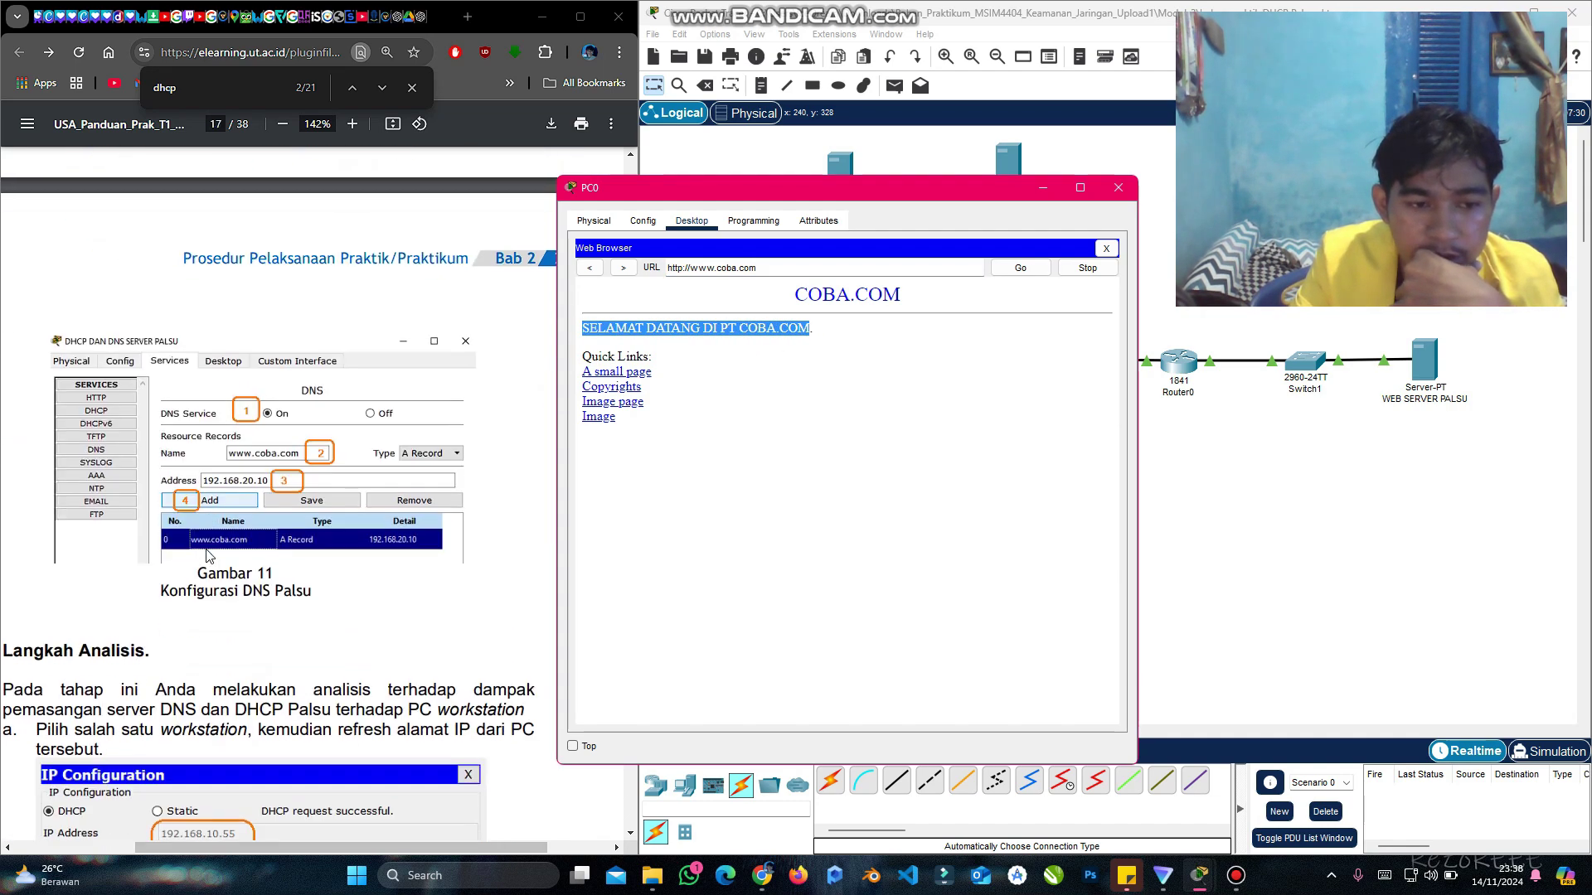
scroll(208, 554, down, 2)
scroll(209, 554, right, 1)
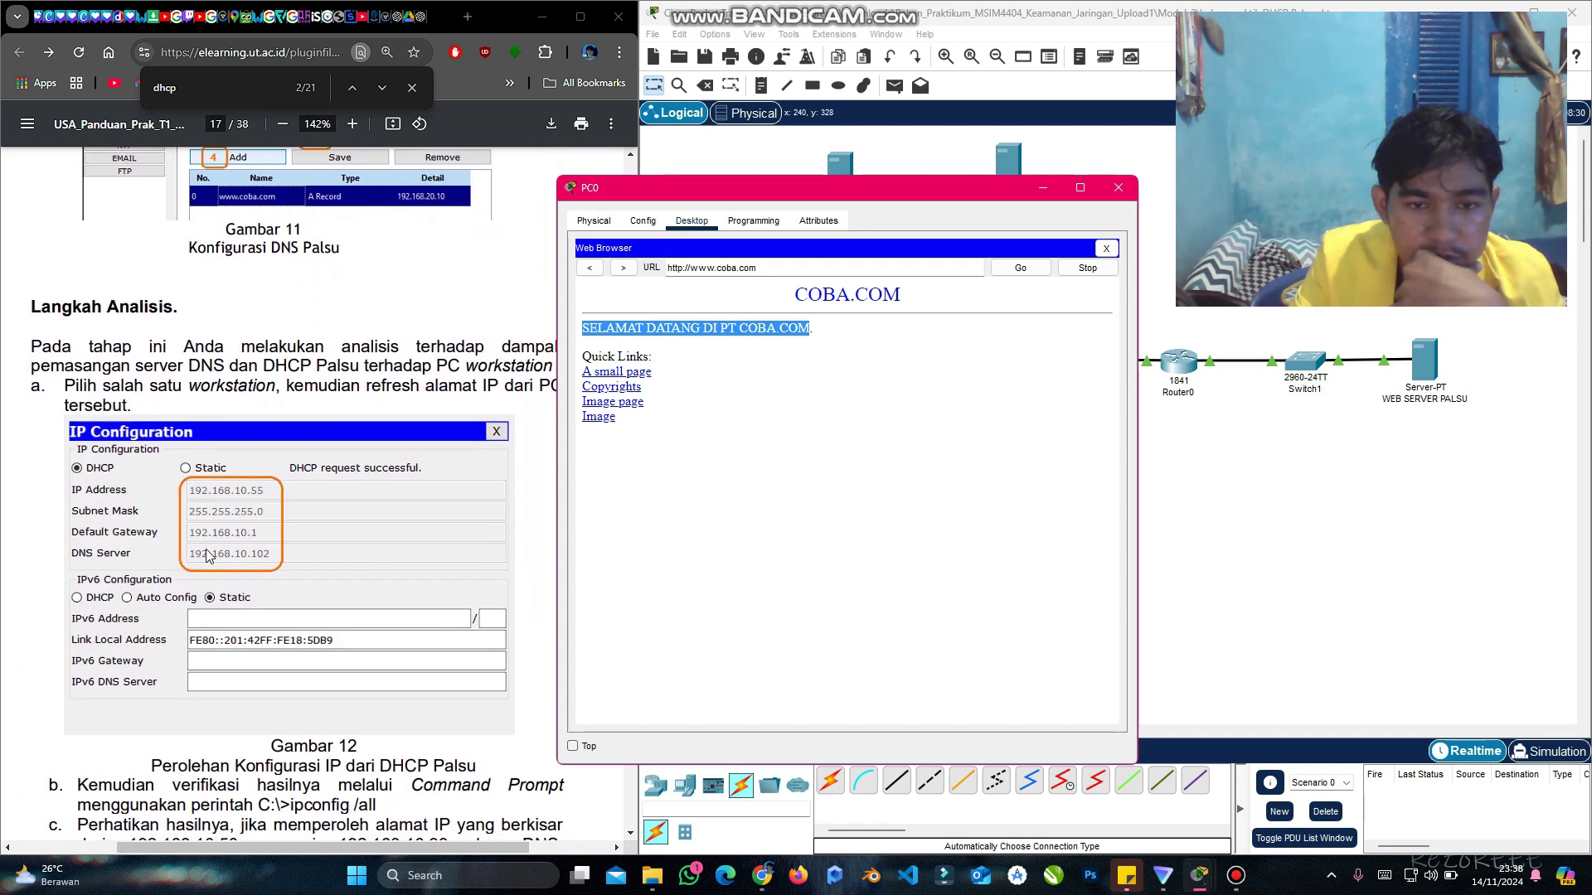
click(678, 388)
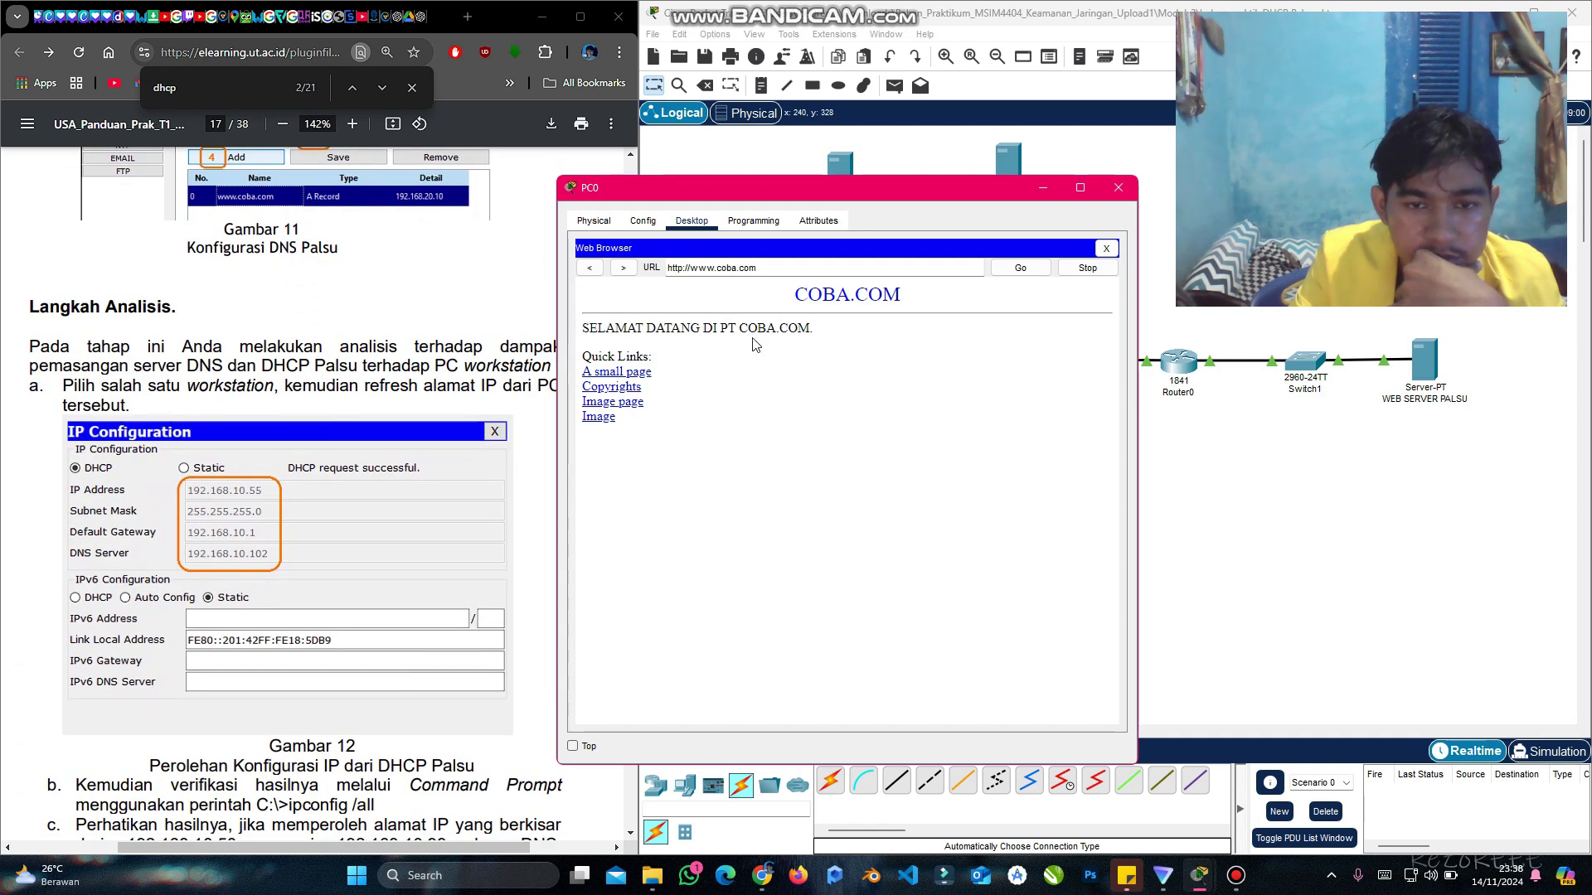
click(1120, 188)
double_click(306, 340)
click(316, 369)
scroll(316, 369, down, 5)
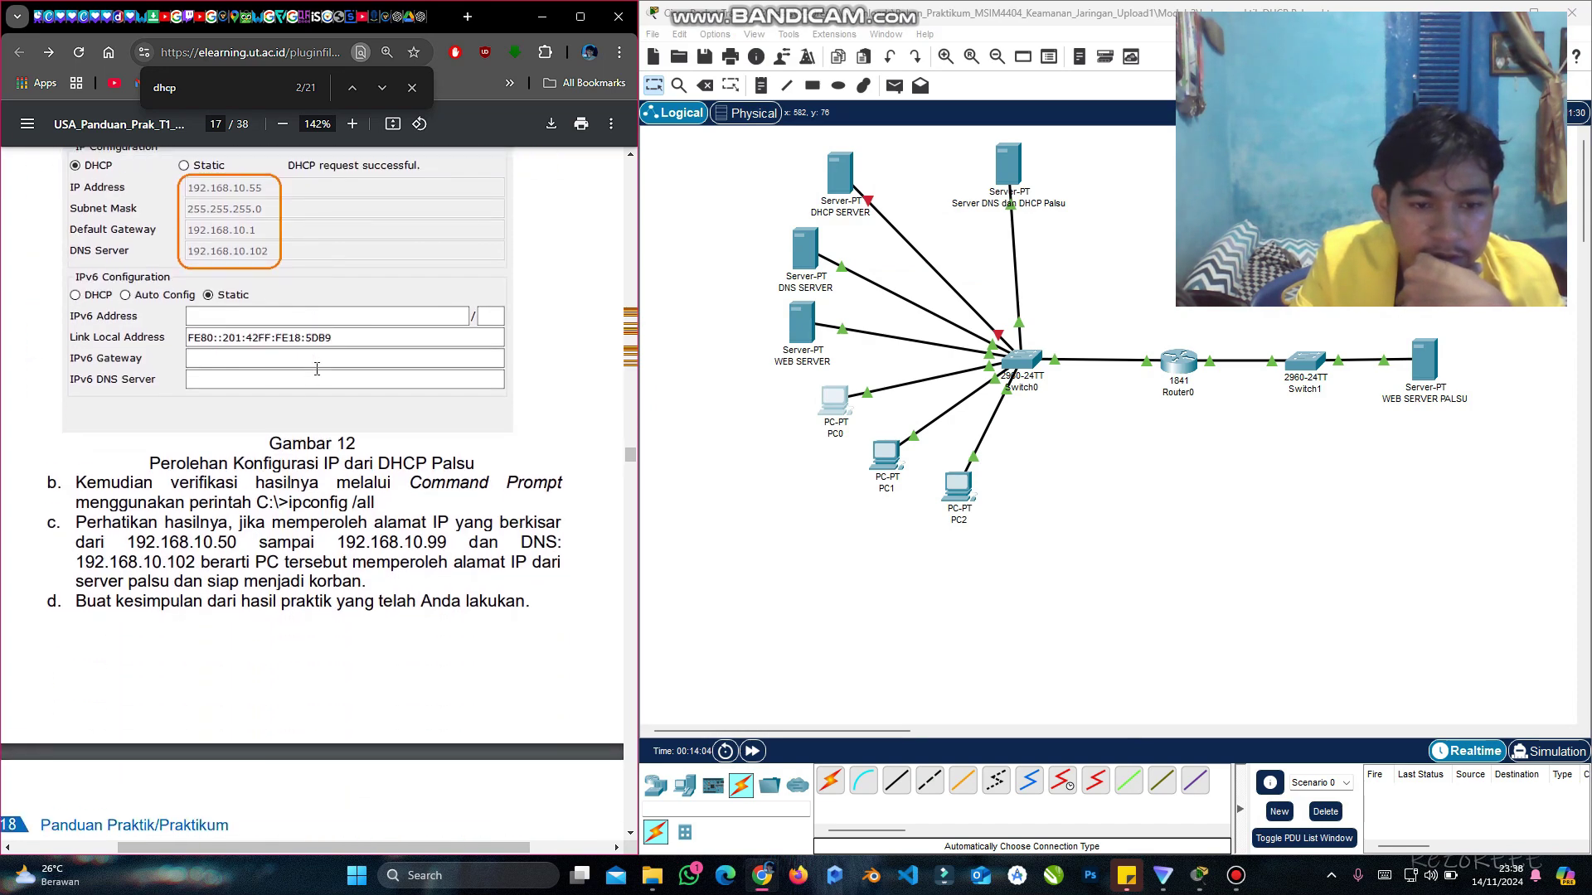
scroll(316, 368, up, 1)
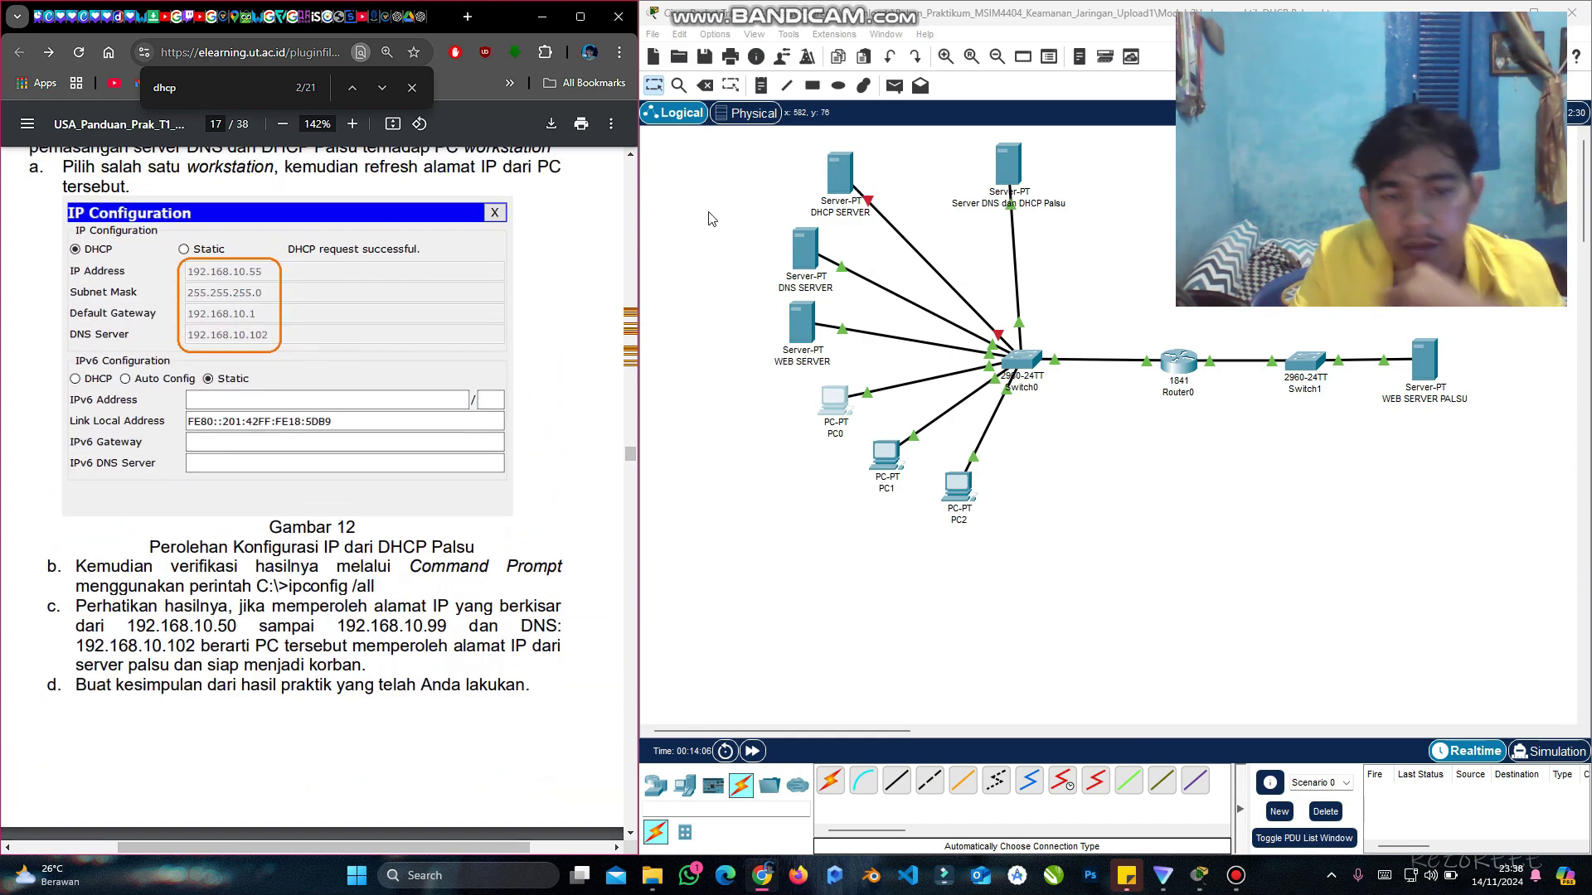
click(893, 282)
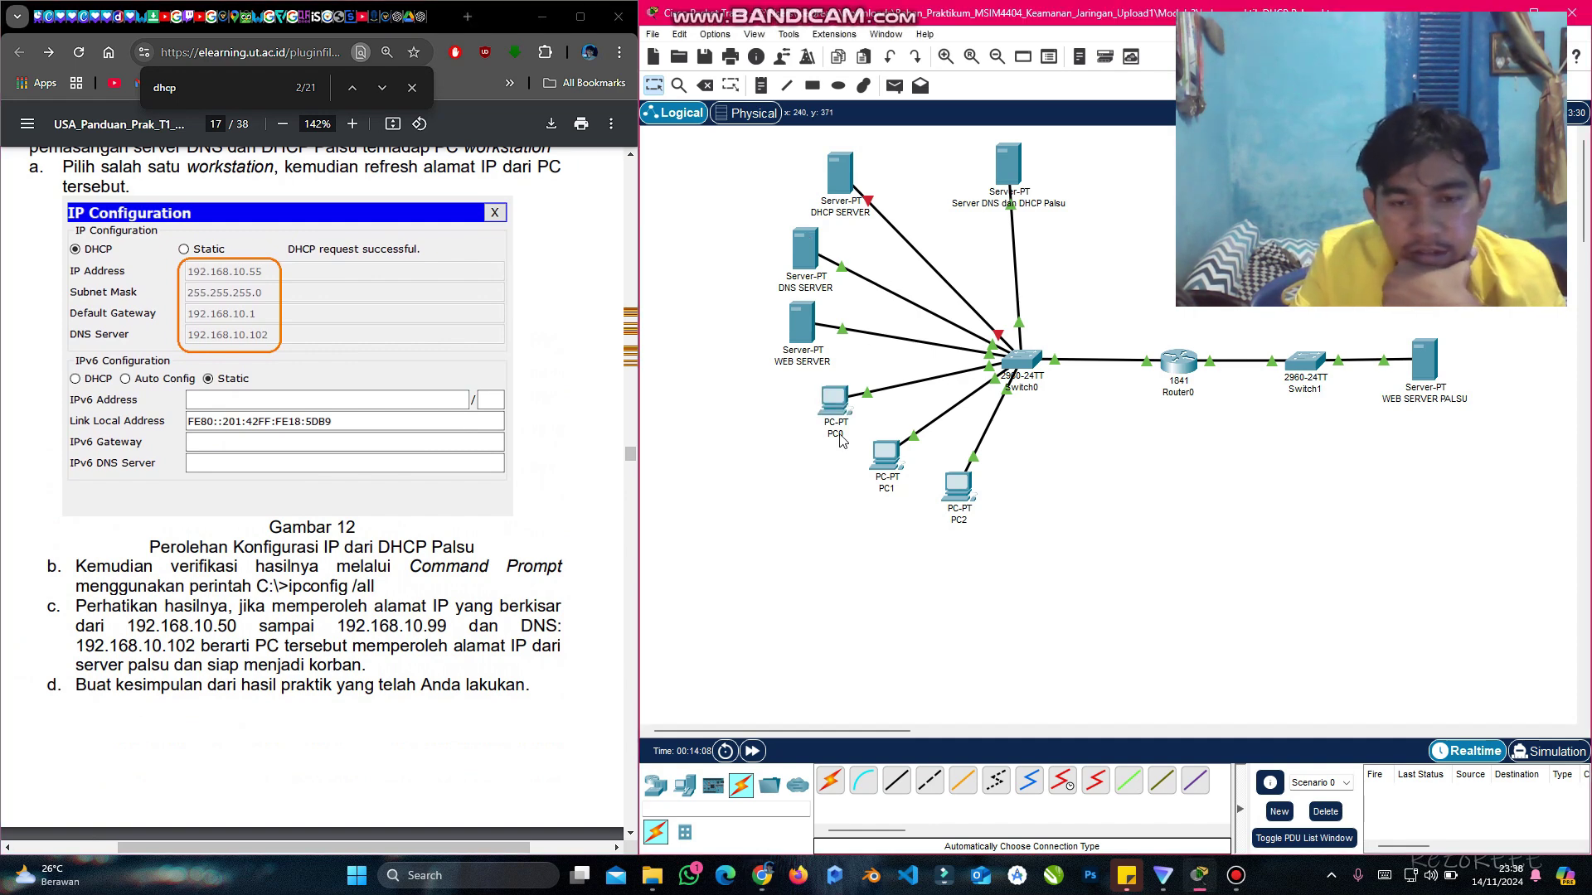
Step: Move the fake DNS and DHCP server slightly upward in the topology and check the genuine DHCP SERVER's power state
drag(1003, 180, 1013, 154)
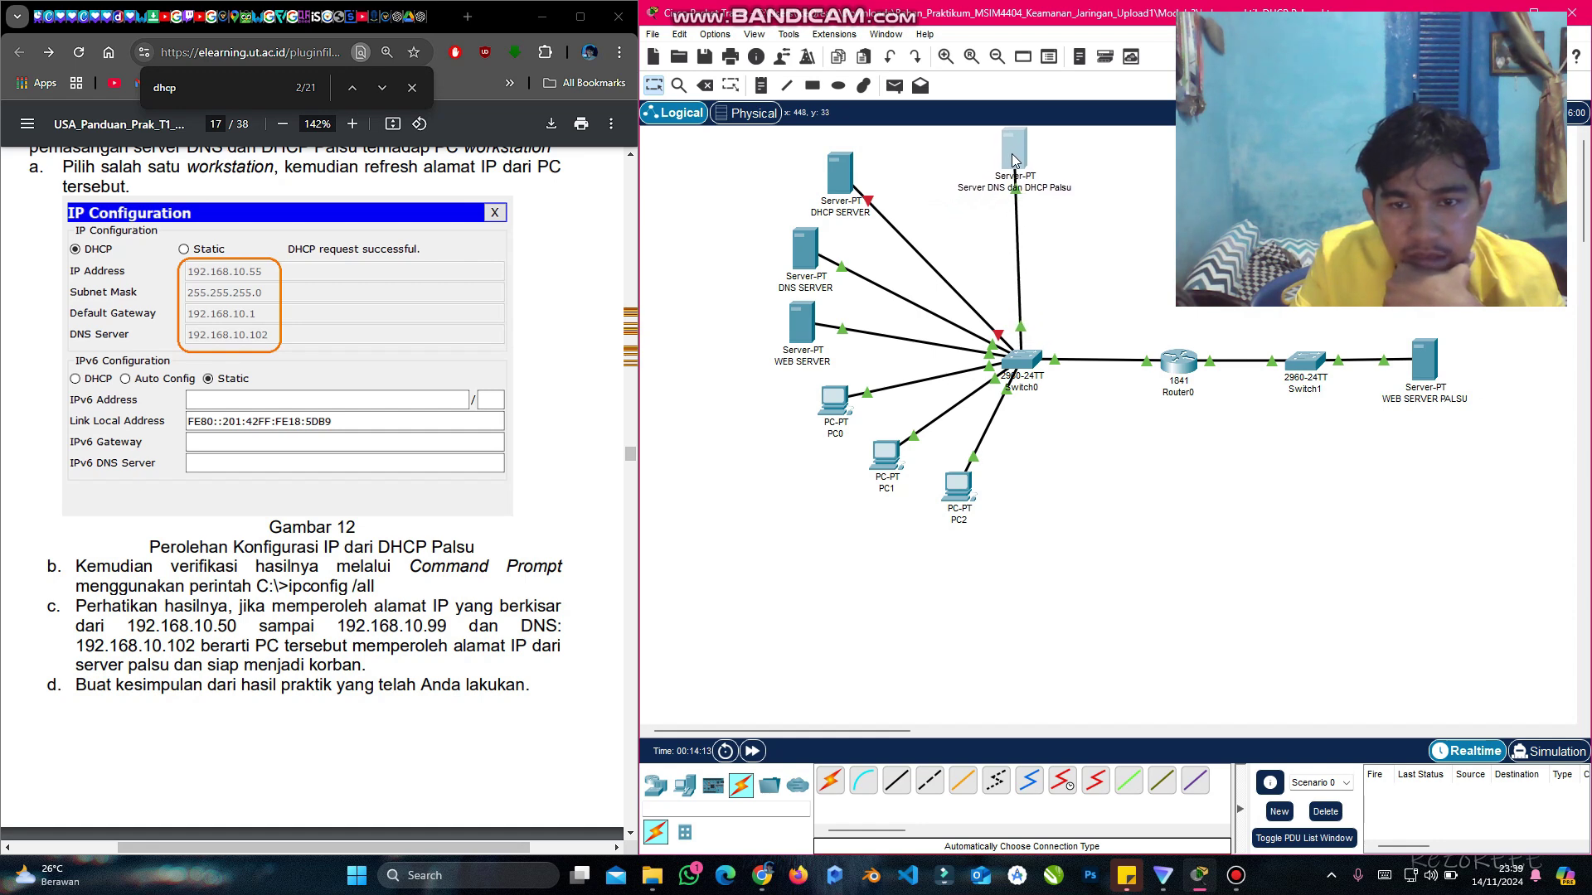
click(926, 199)
click(840, 196)
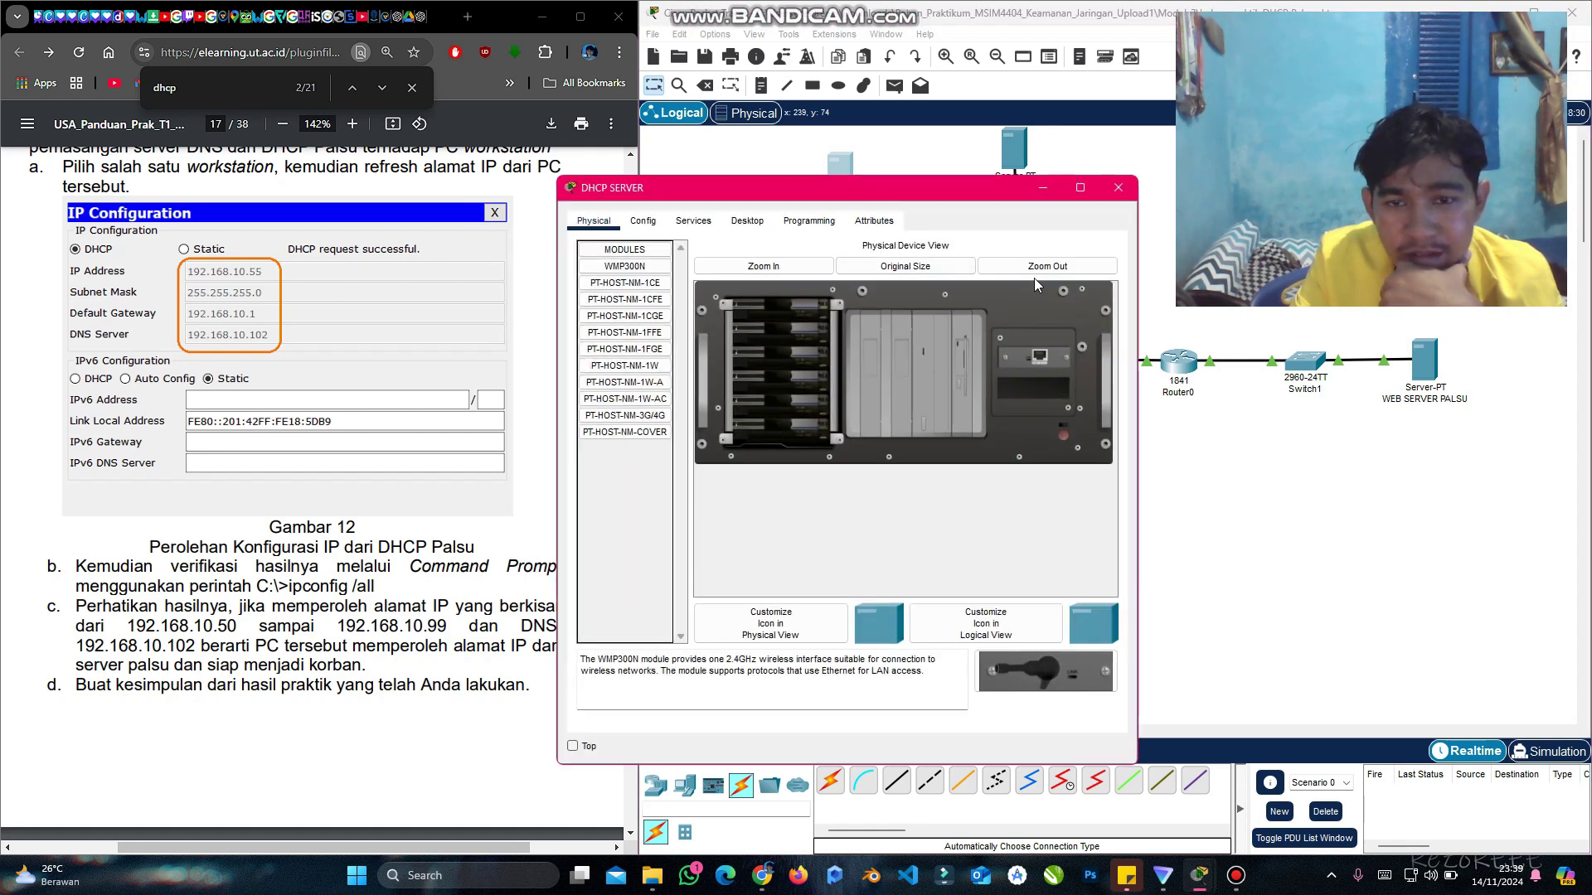
drag(993, 186, 973, 236)
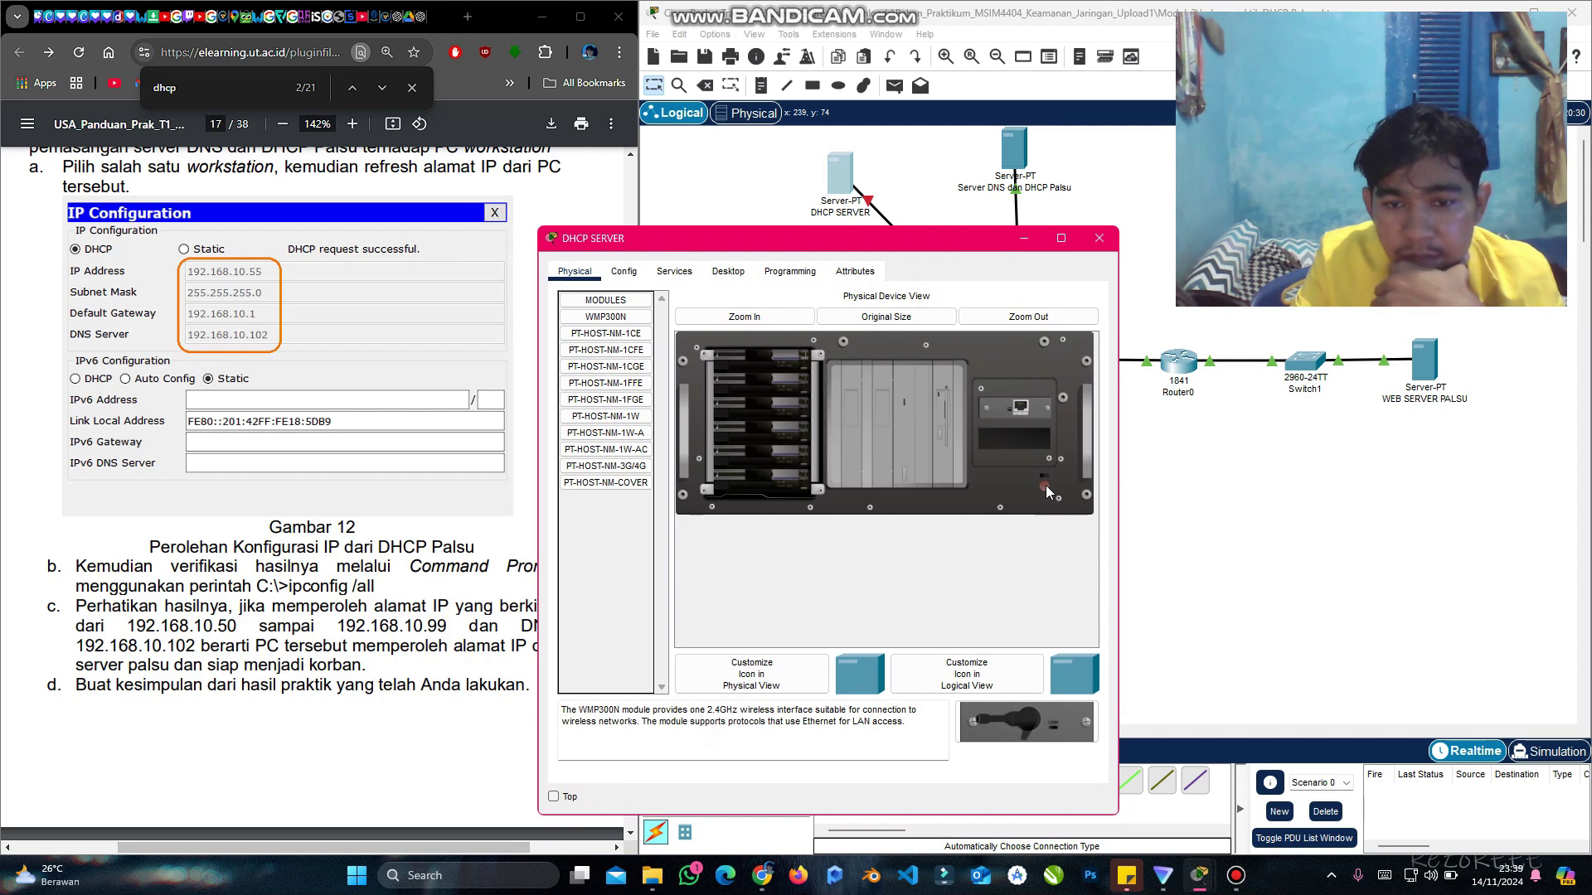
click(1097, 239)
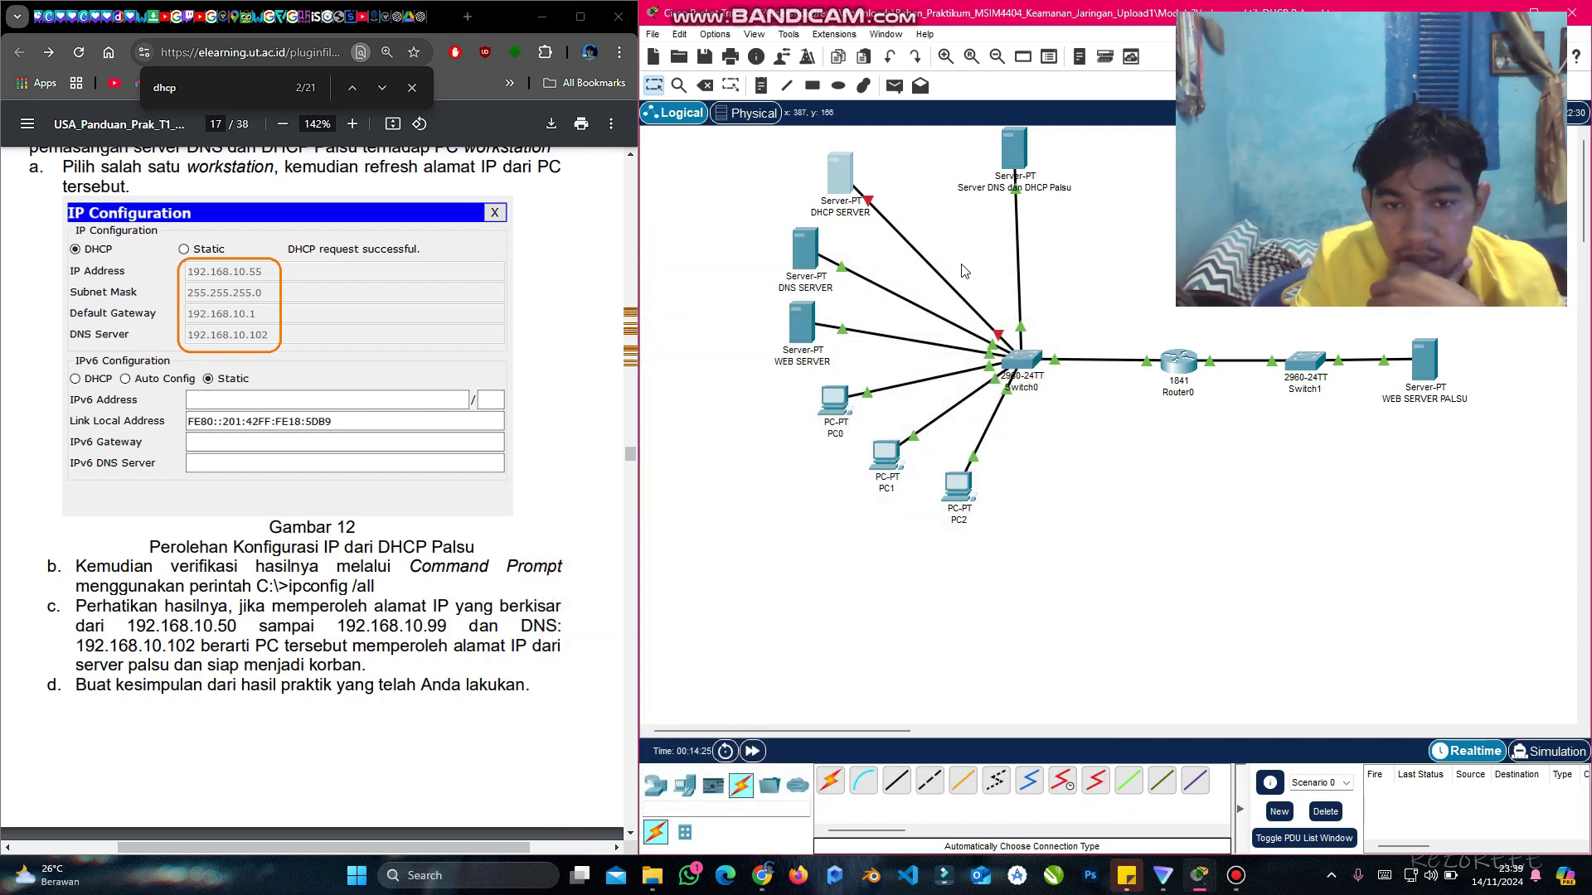
Step: Check PC0's IP and DNS details, then power the genuine DHCP SERVER back on and close its settings
click(847, 406)
click(1125, 152)
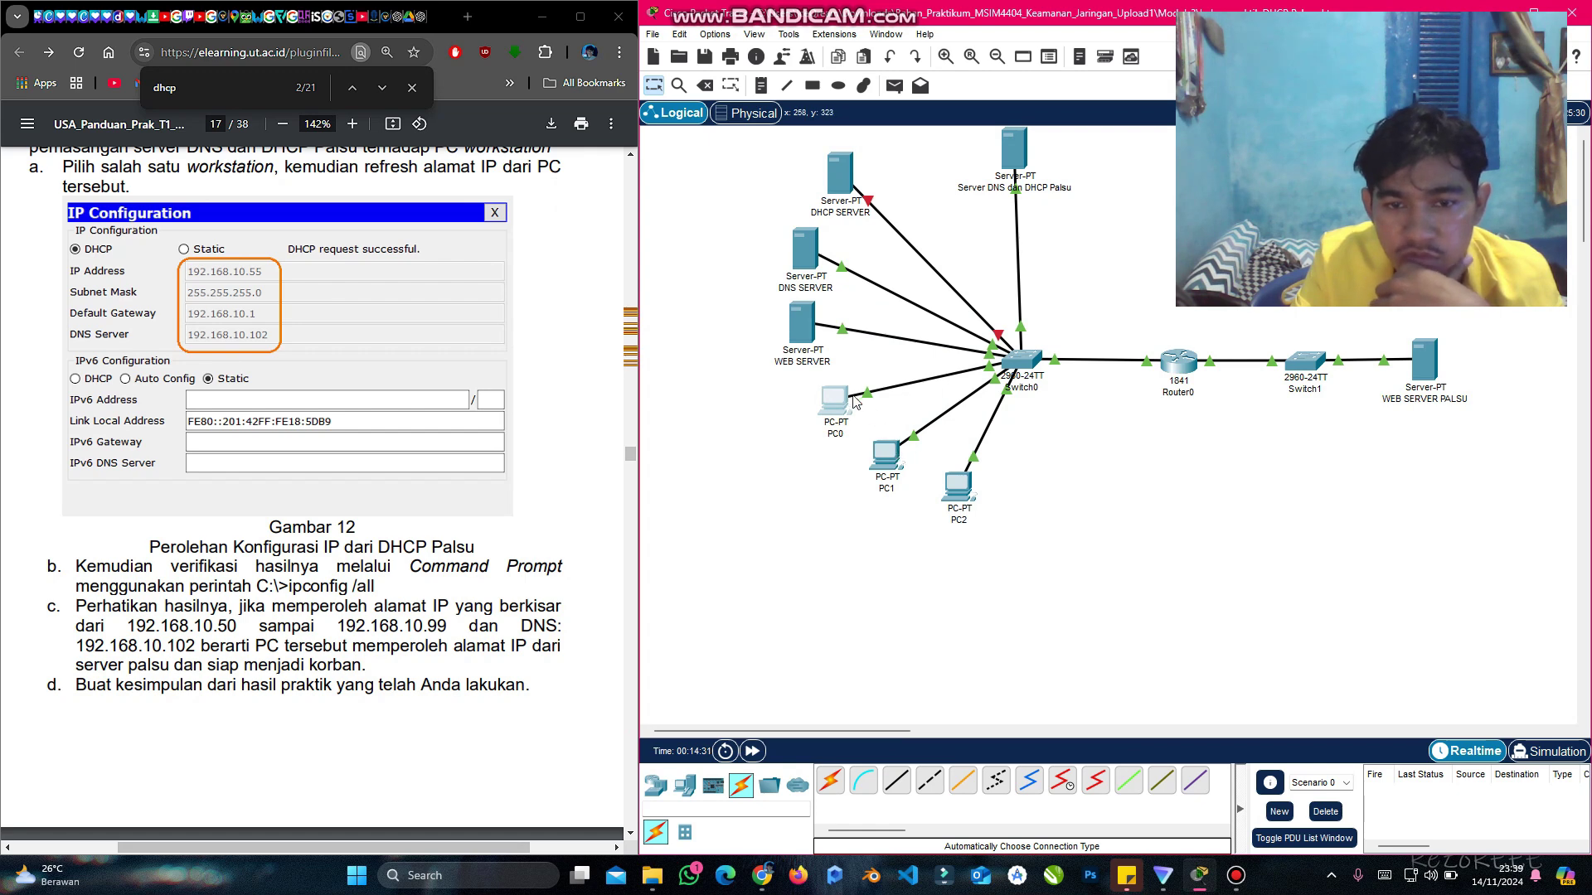
mouse_move(846, 406)
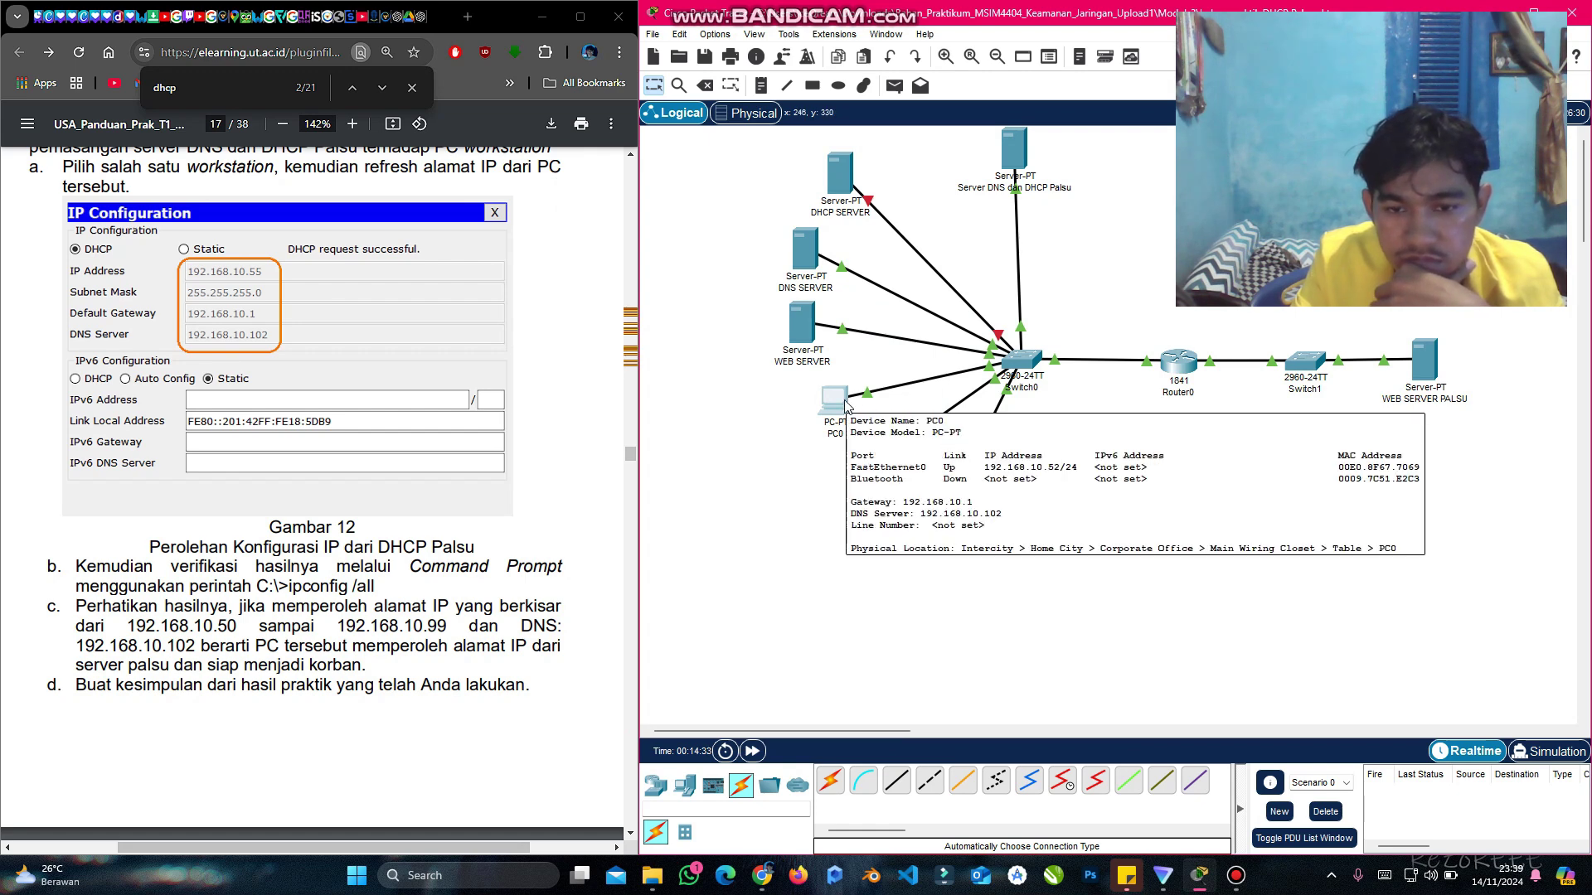
click(847, 188)
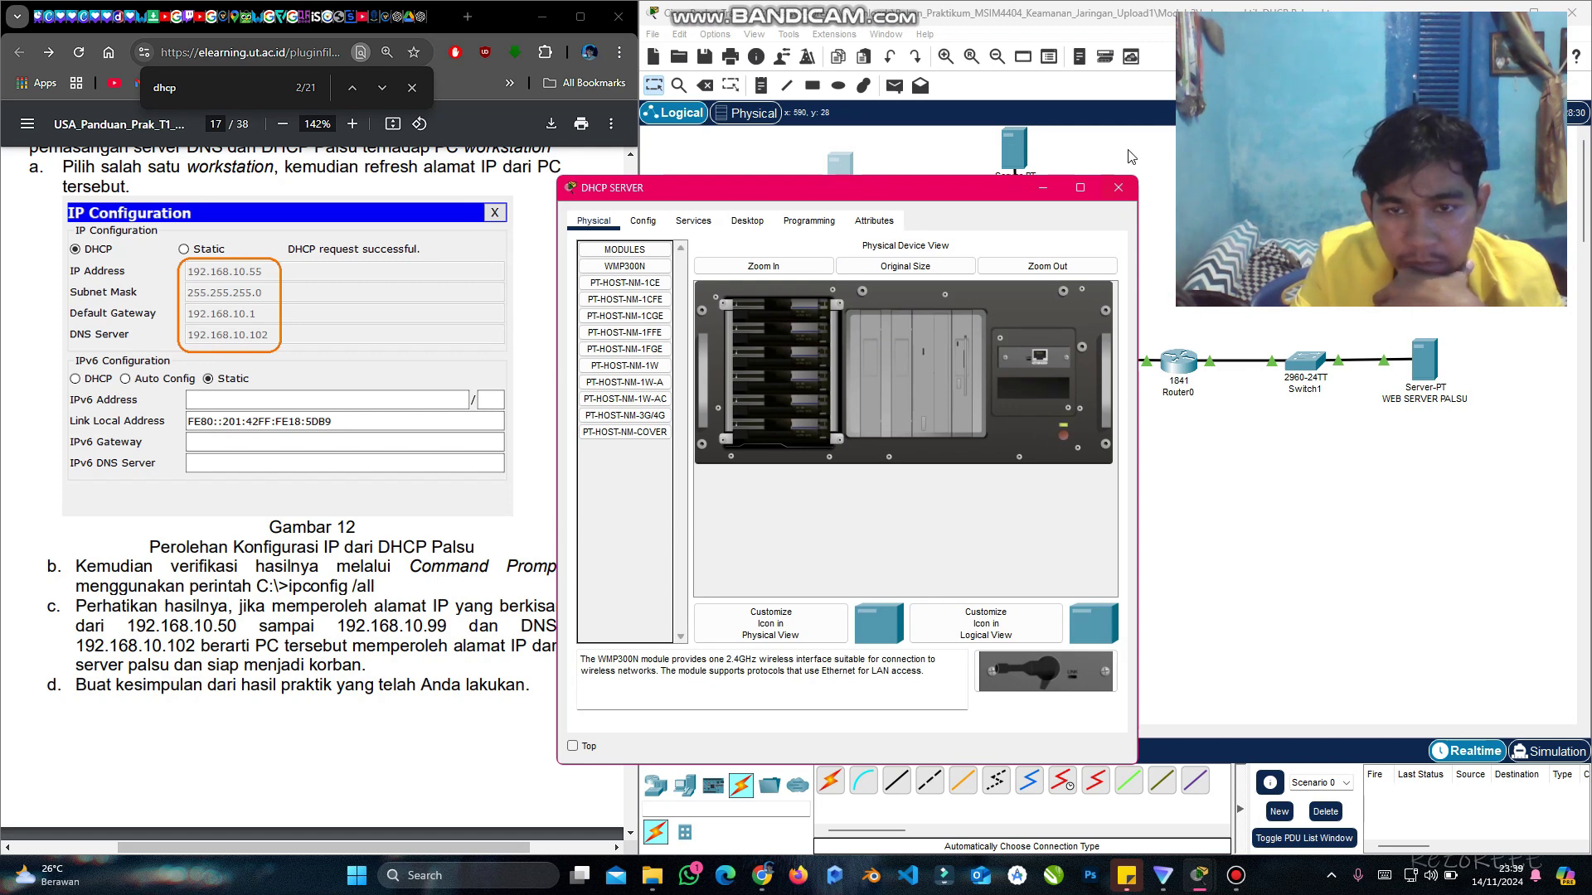
click(1116, 190)
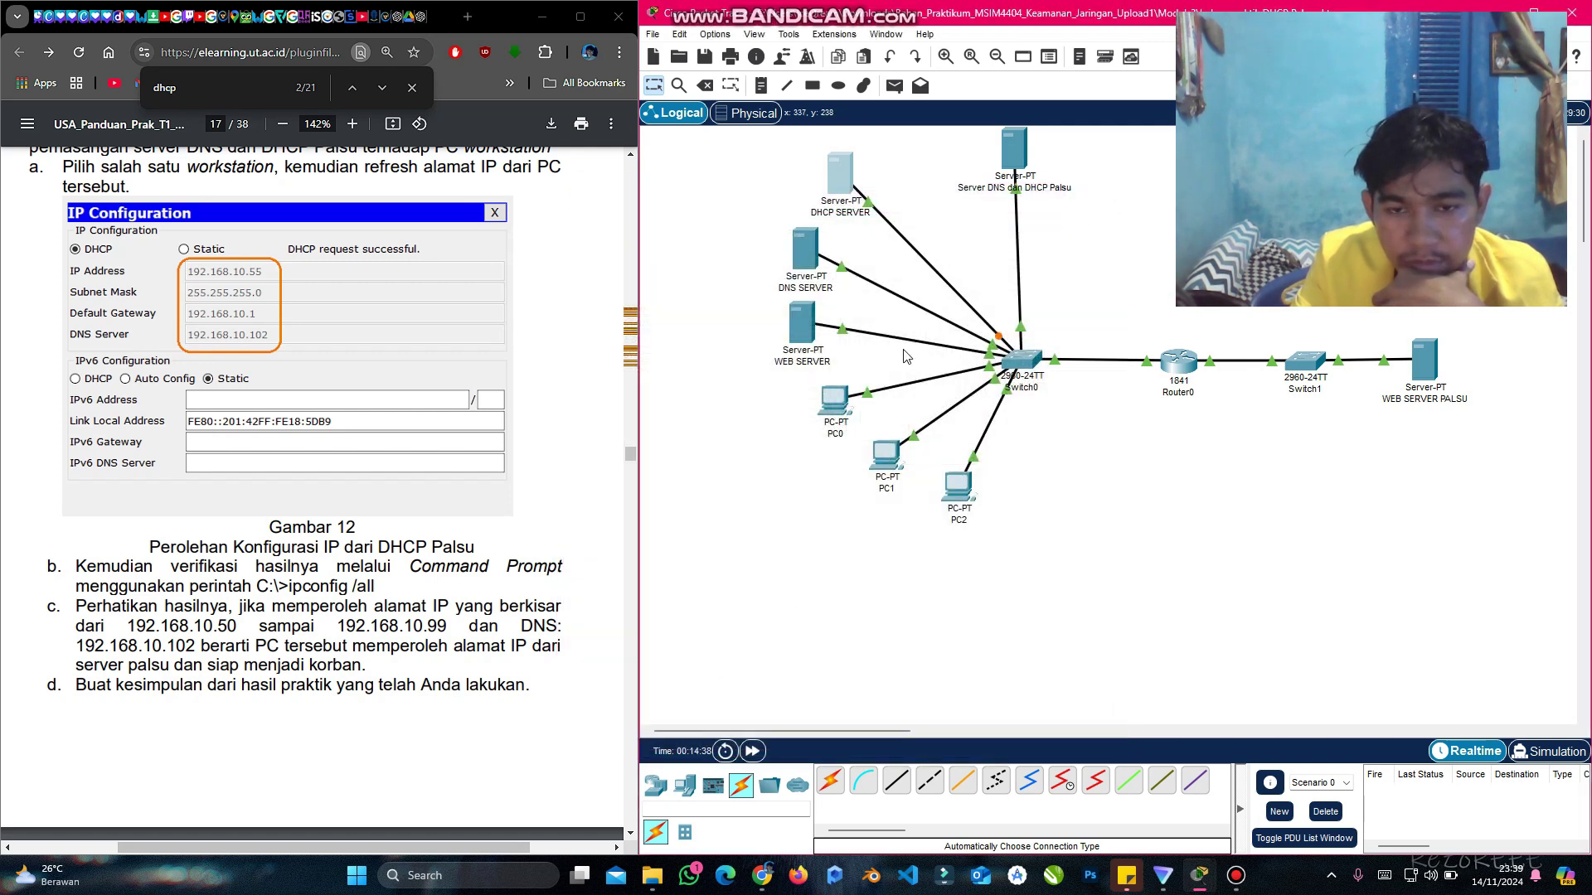
Step: Try to renew PC0's DHCP address by toggling static and DHCP in its IP configuration, then close its settings
mouse_move(830, 405)
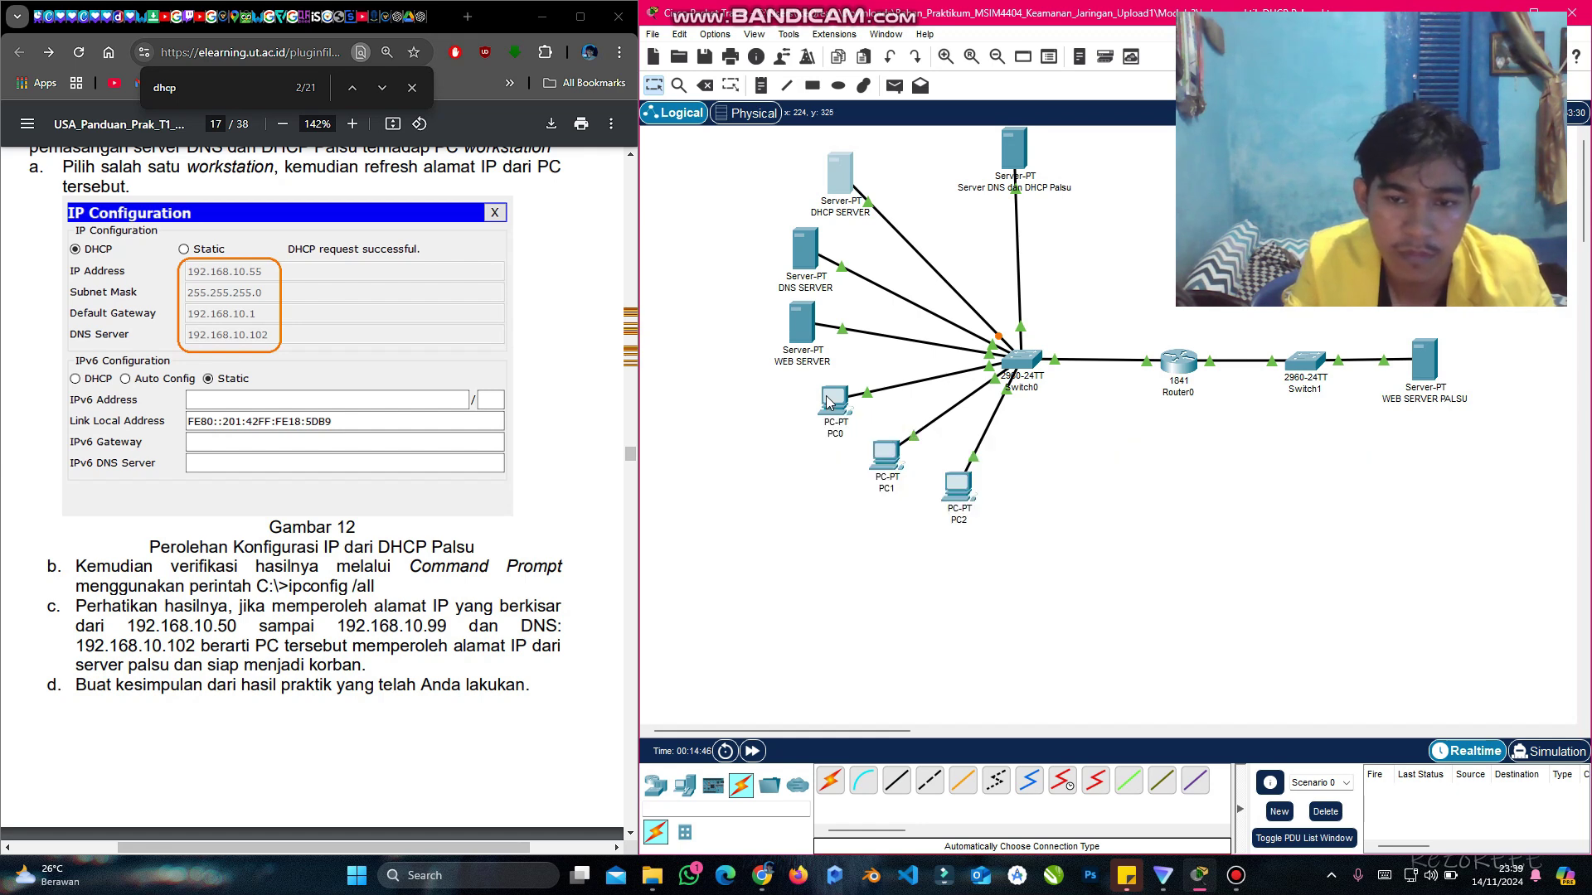
click(829, 402)
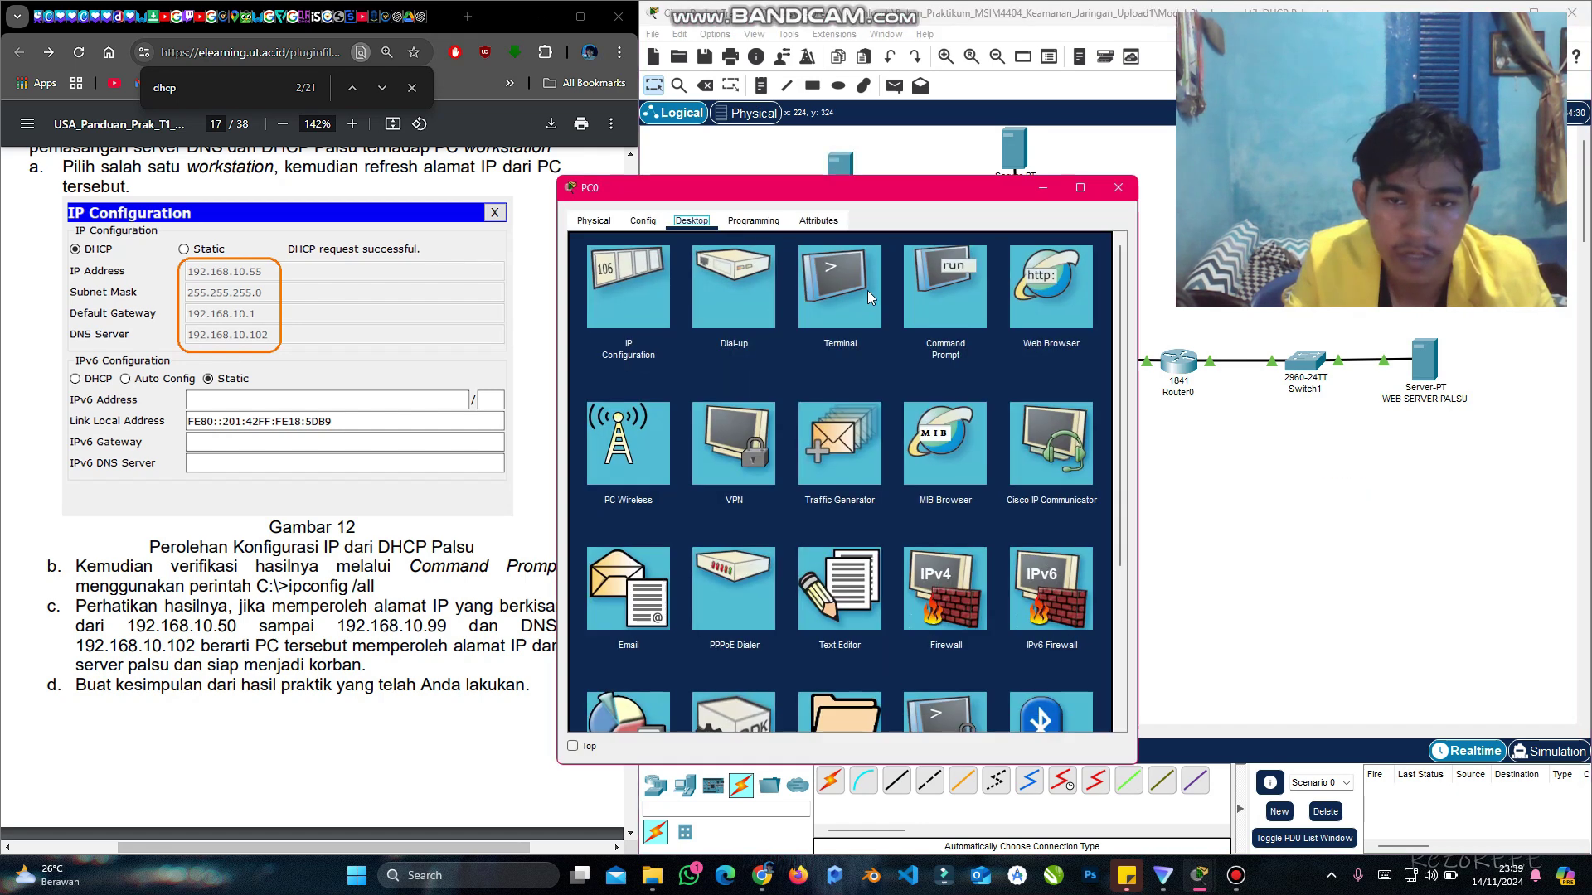
drag(834, 199, 731, 229)
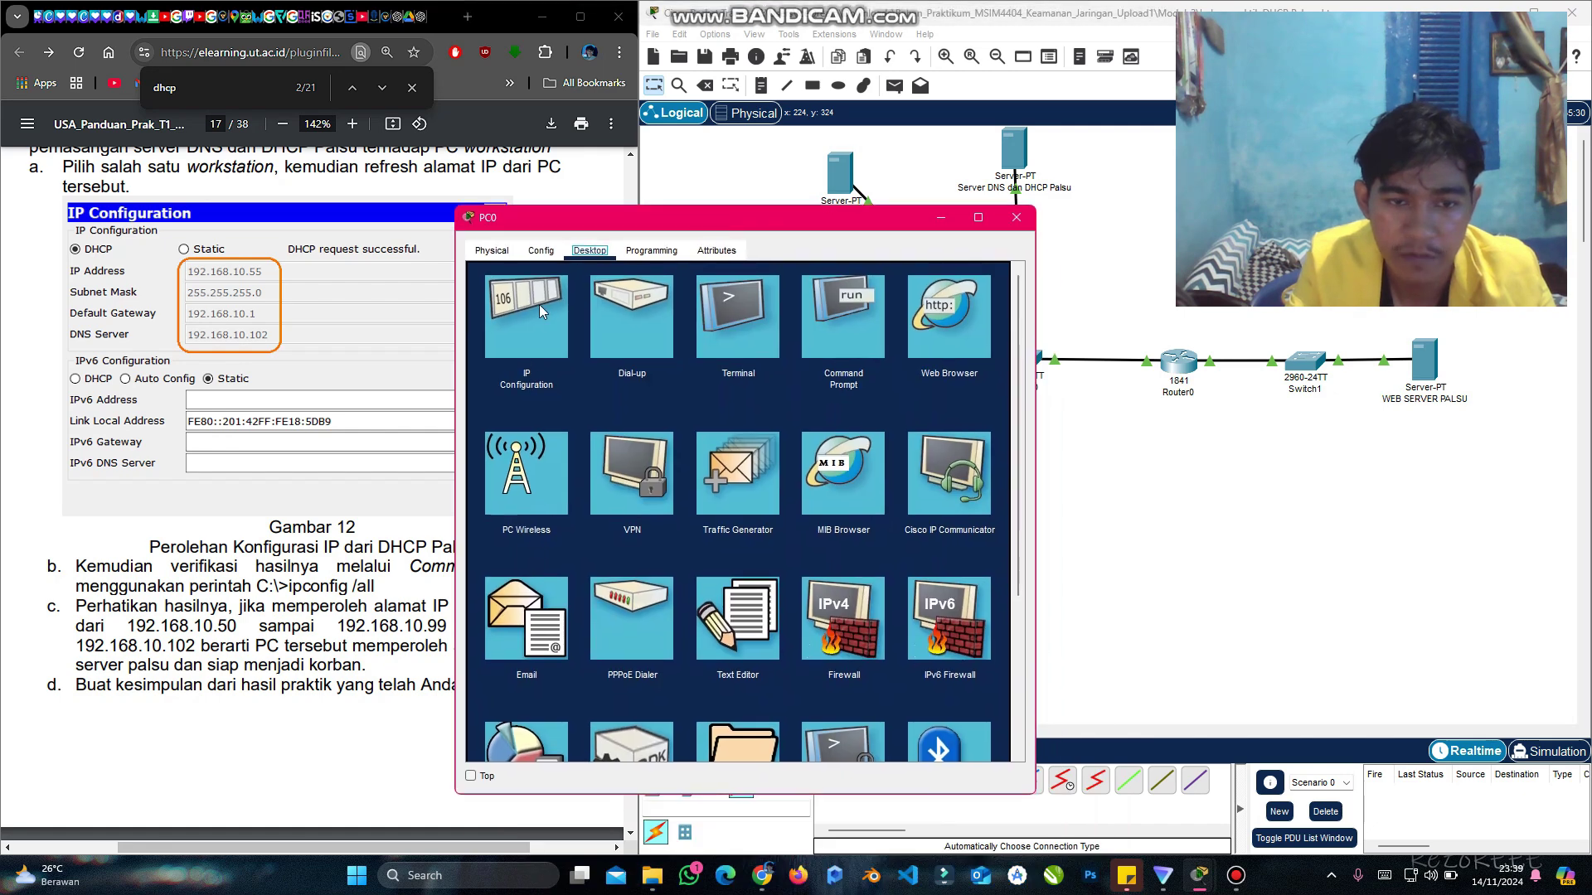
click(545, 300)
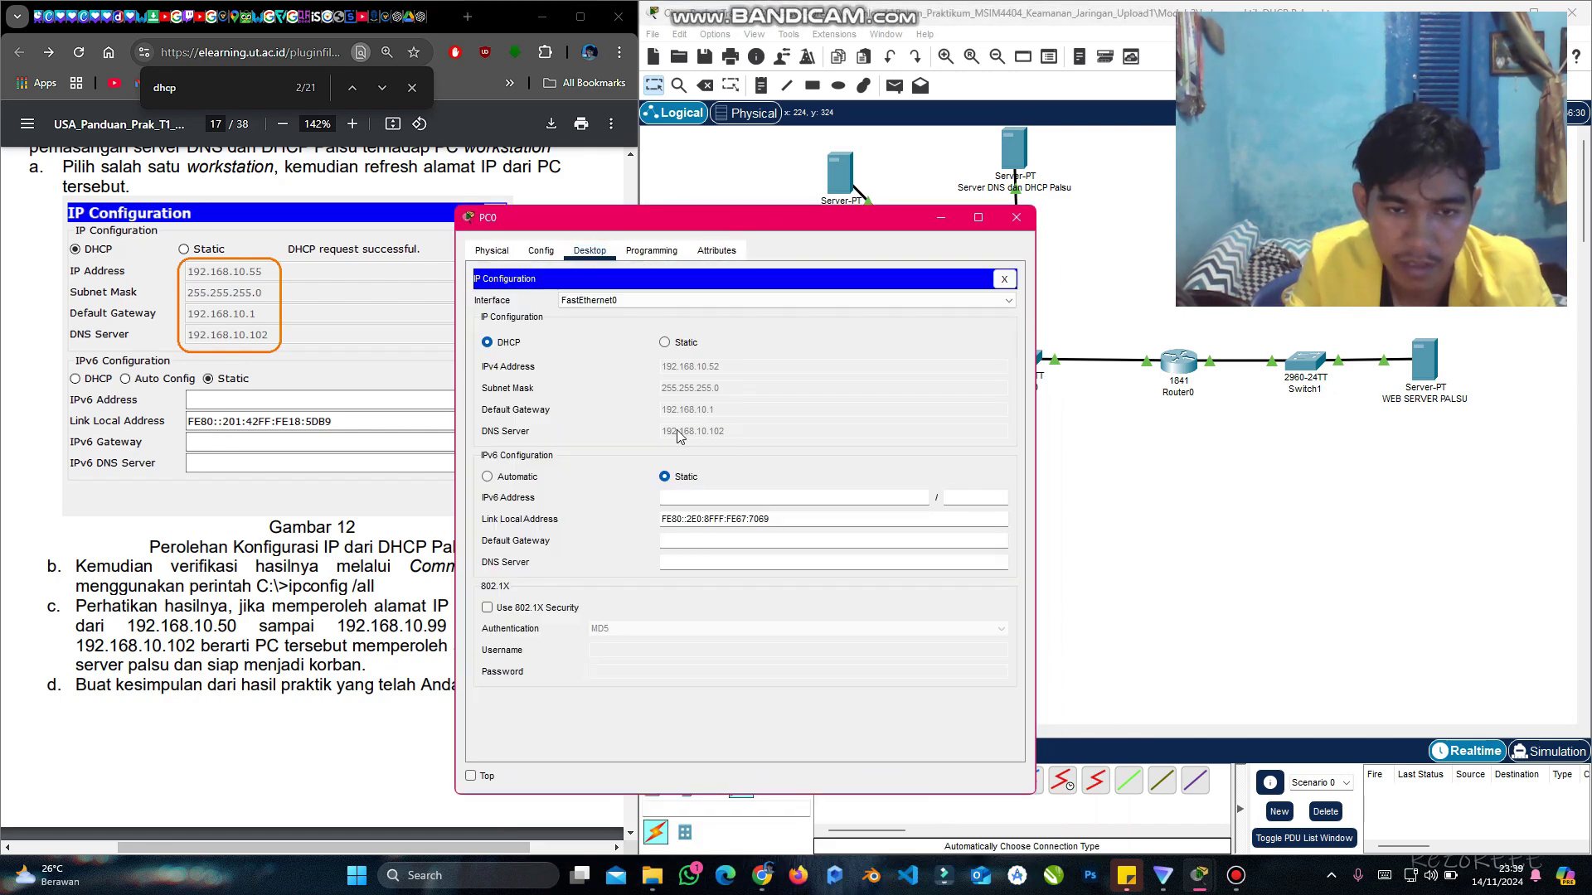
click(682, 344)
click(489, 343)
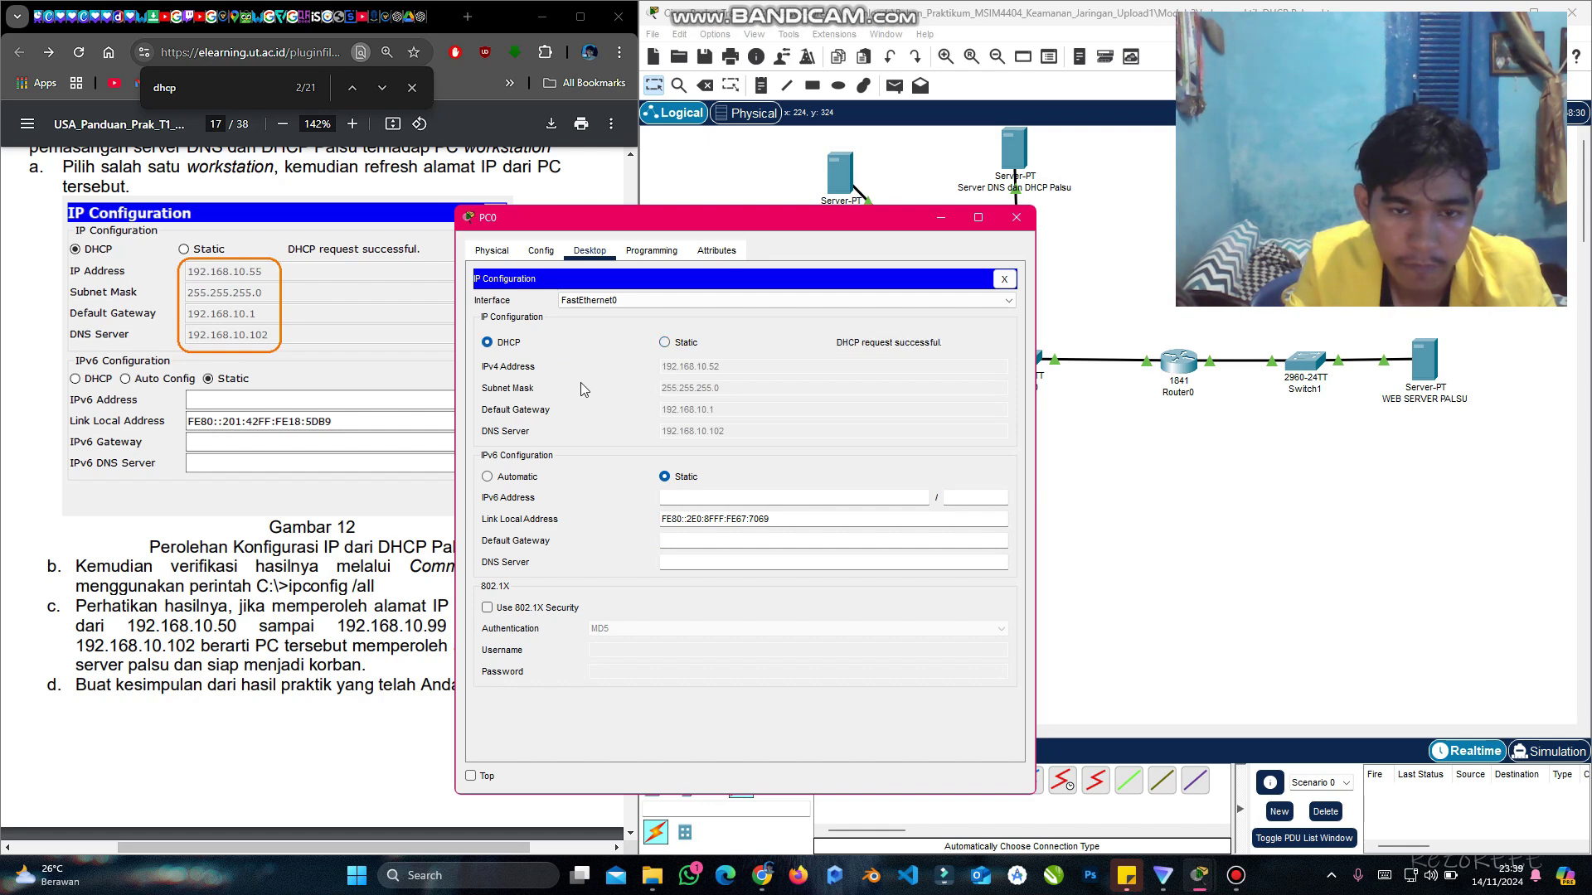
click(1015, 218)
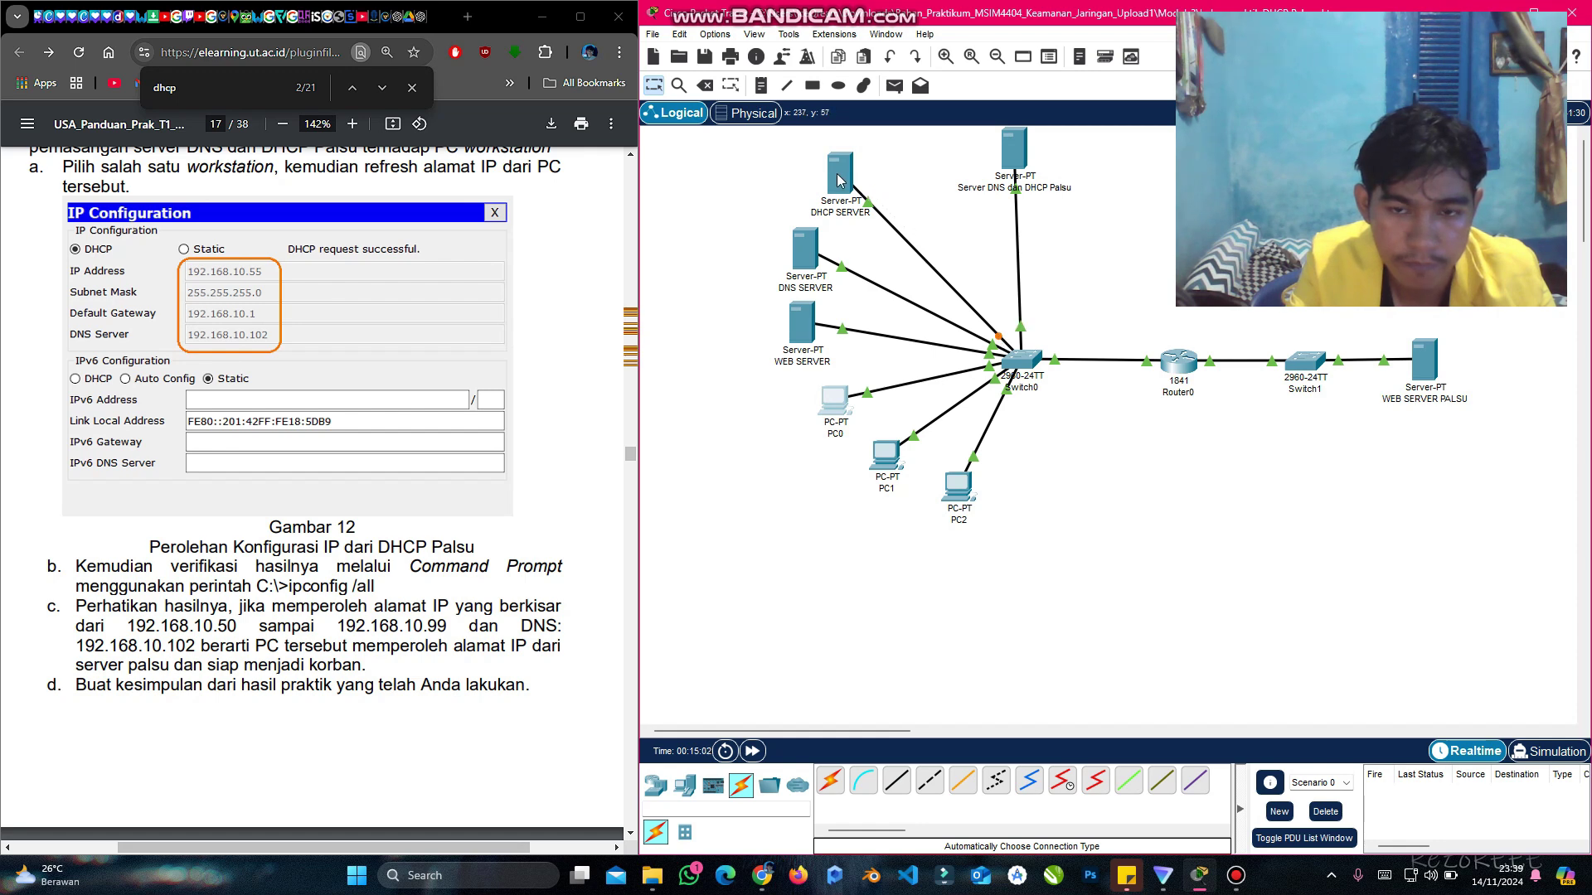
Step: Check the DHCP SERVER's link to Switch0 and request a new DHCP address for PC0 again
mouse_move(839, 181)
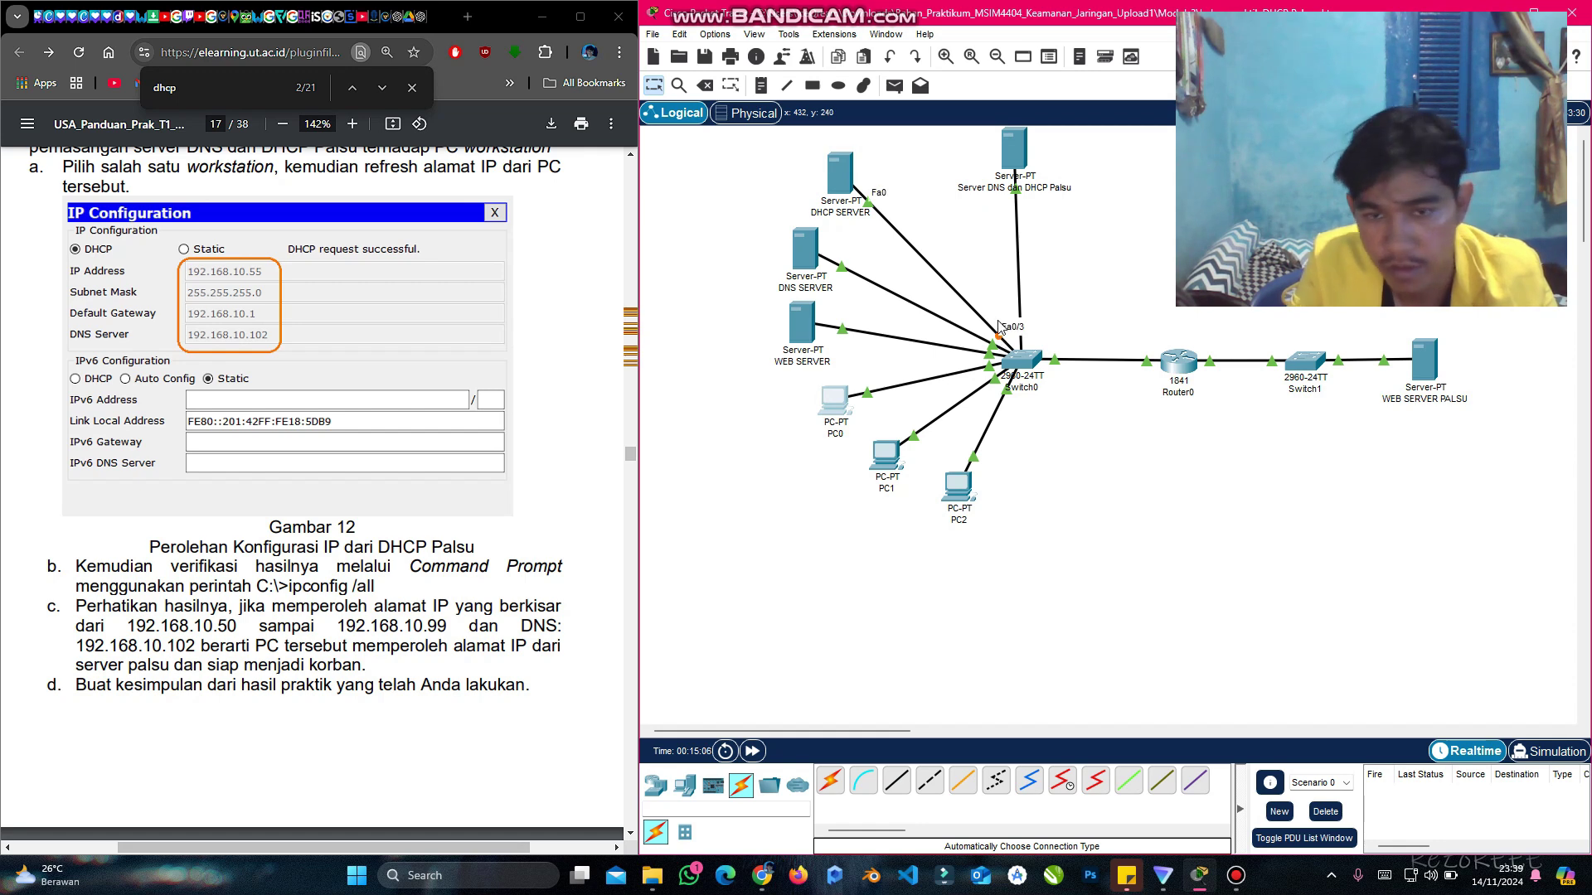
click(884, 454)
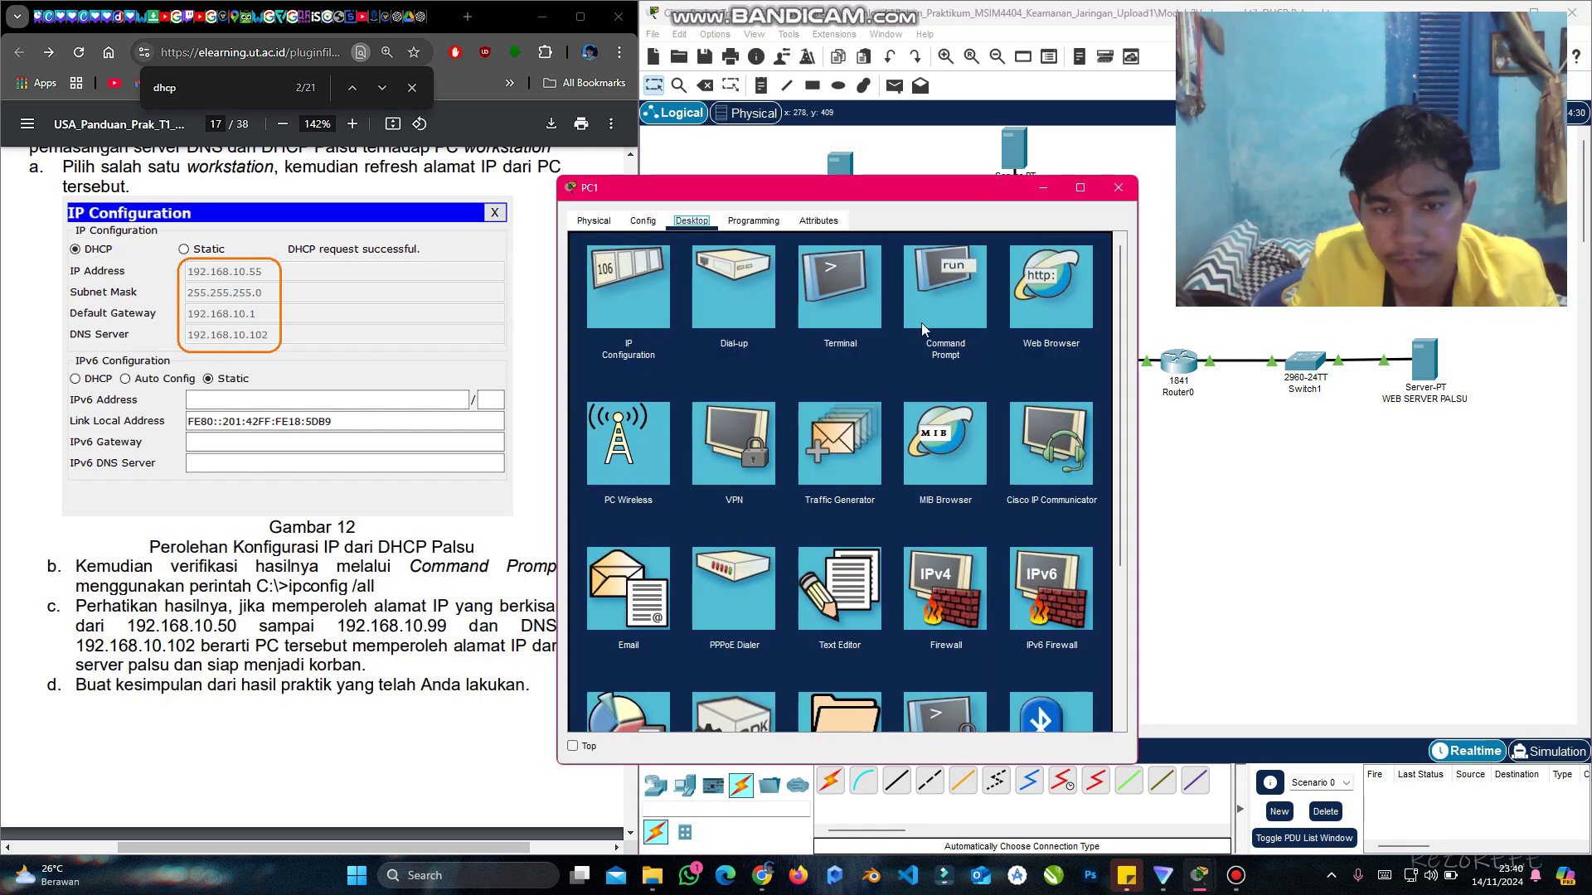
key(Escape)
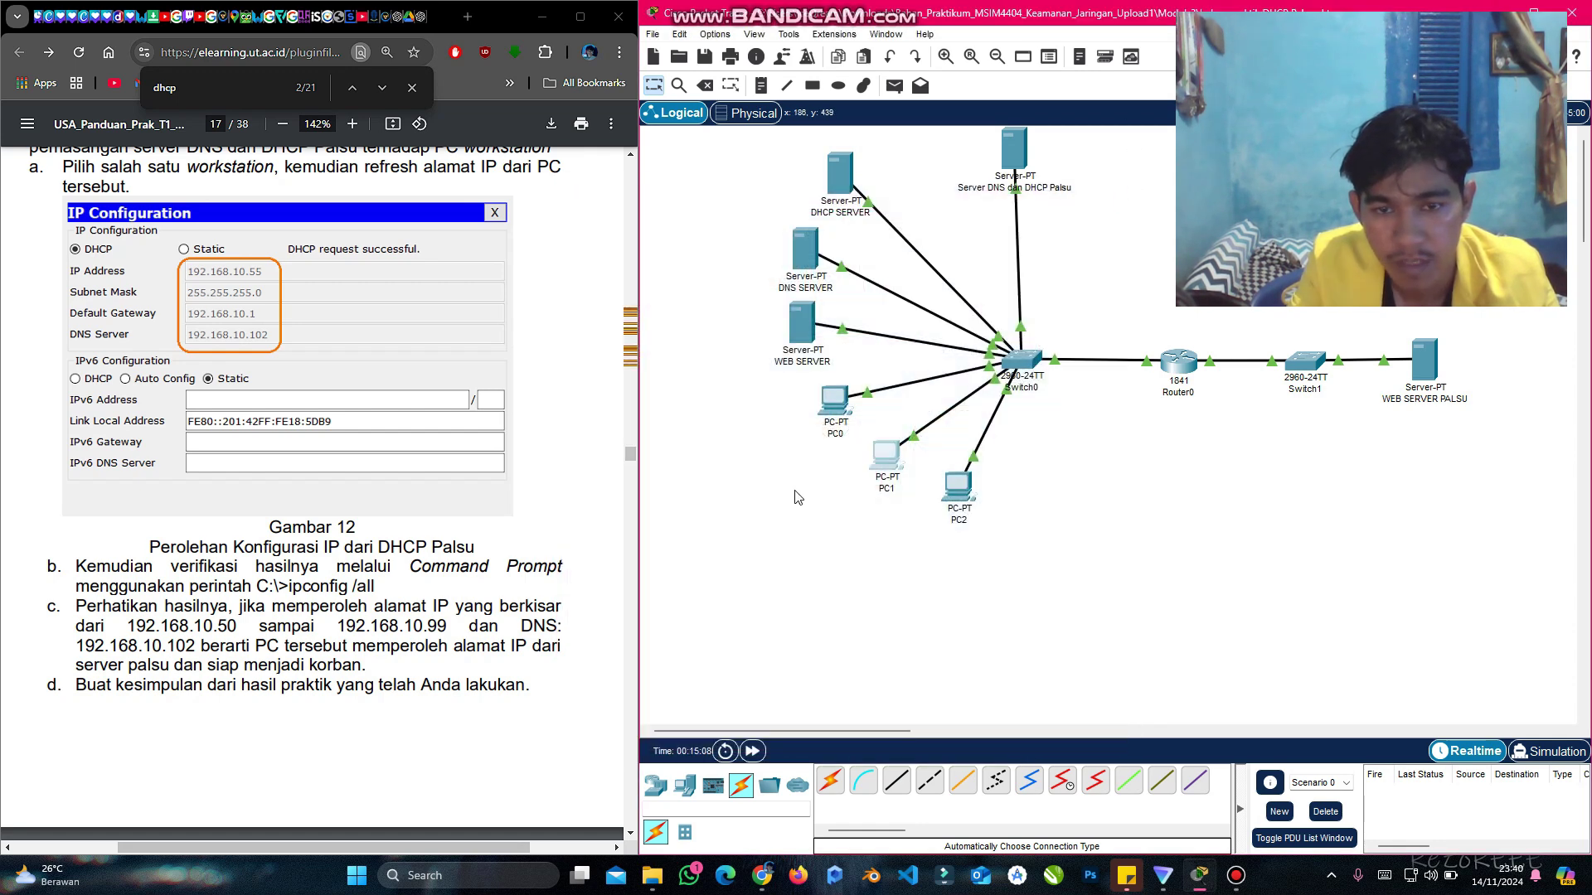
click(827, 408)
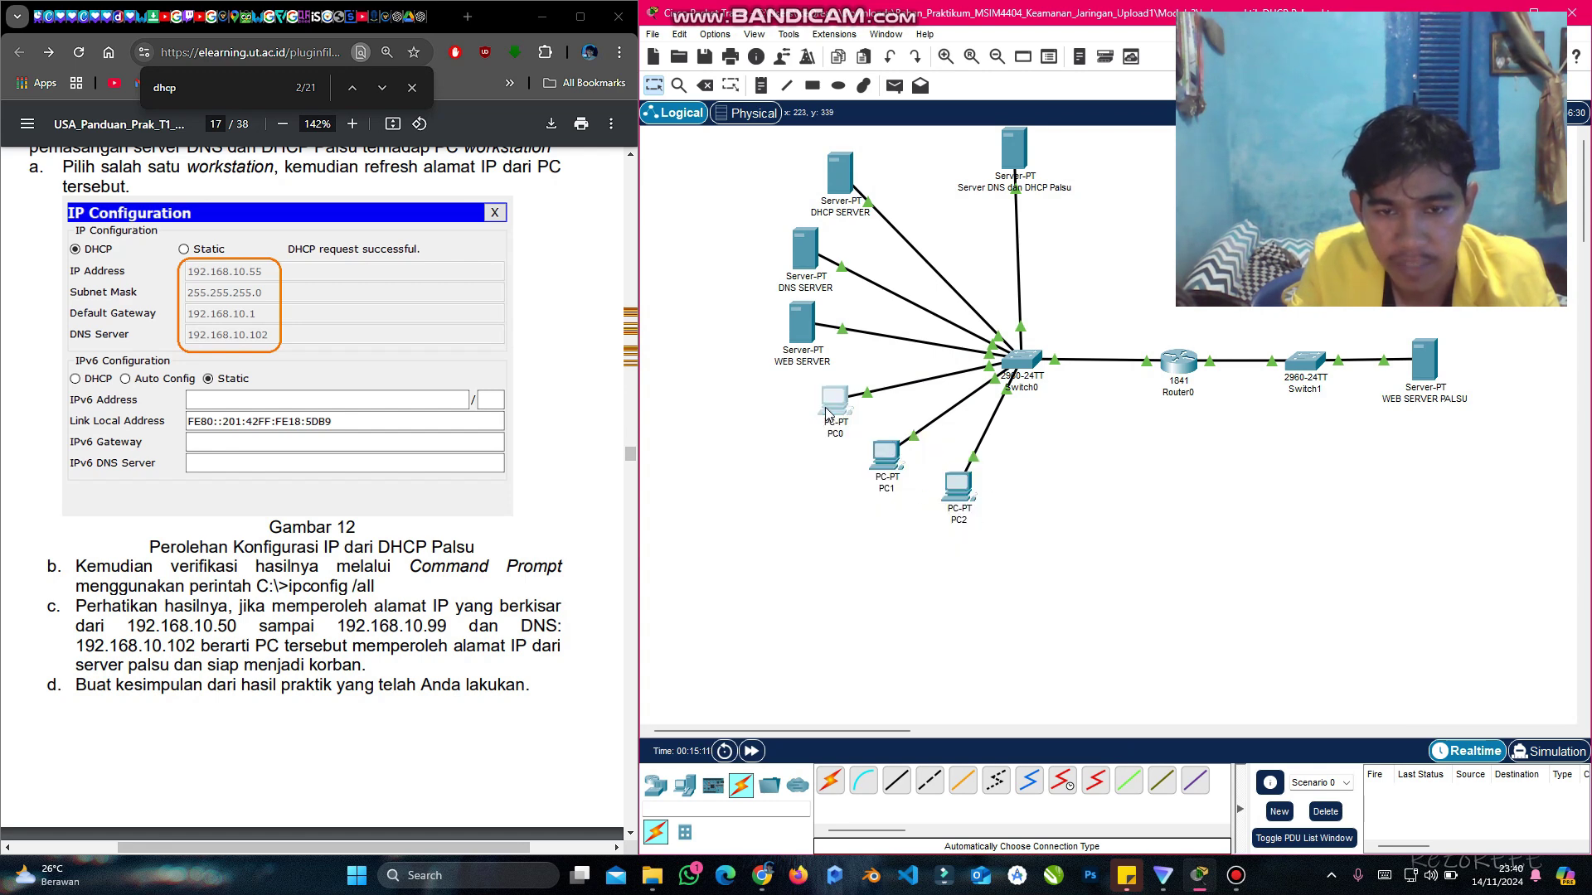
click(622, 315)
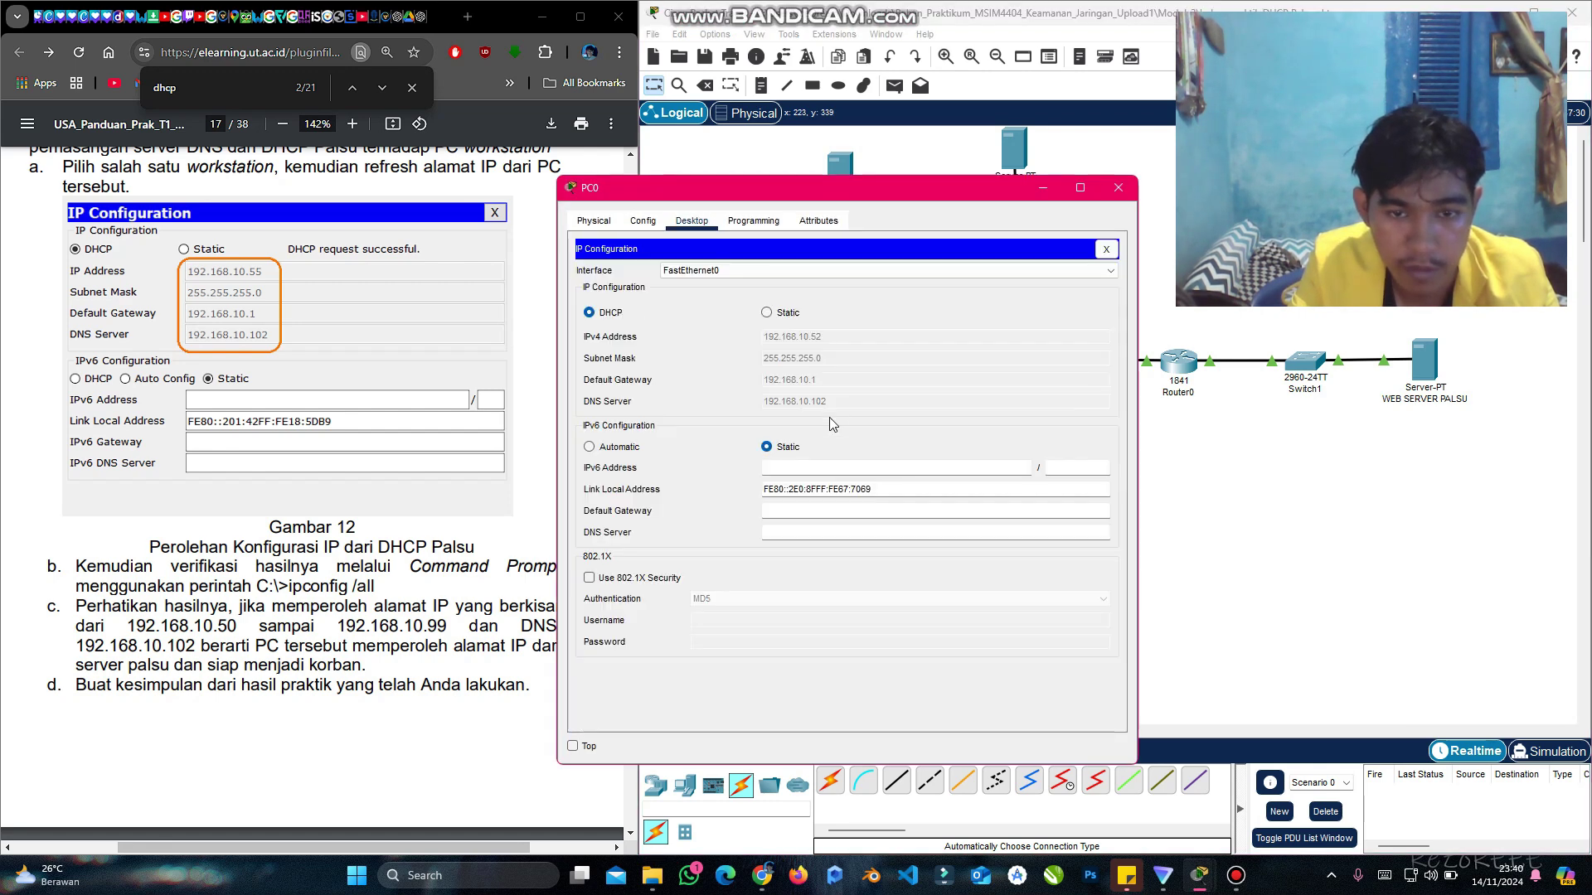
click(786, 315)
click(624, 320)
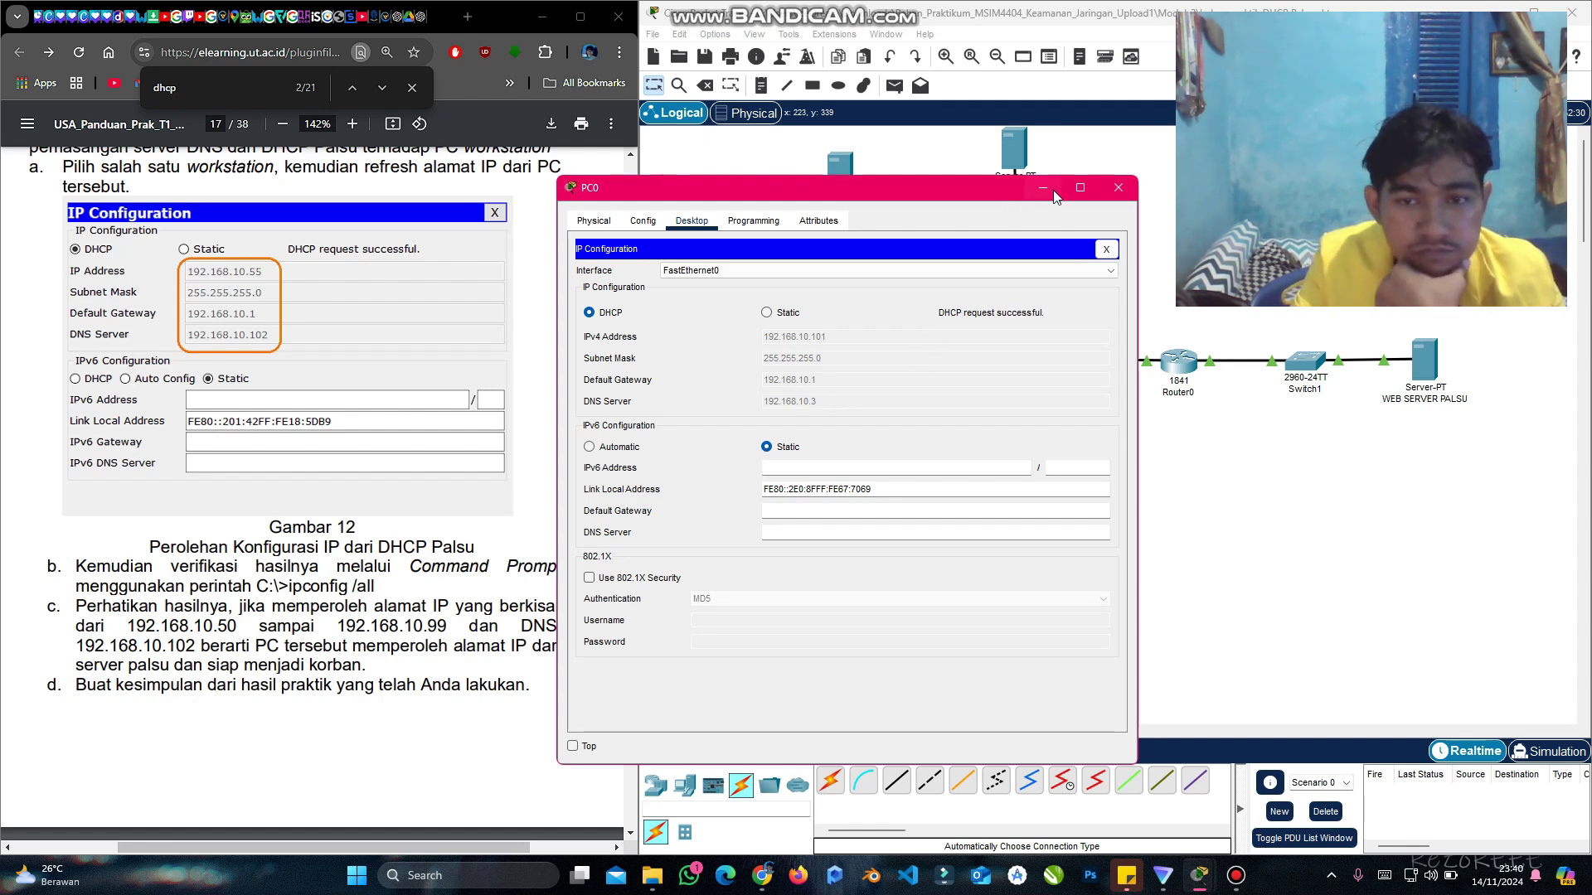
Step: Move the fake DNS and DHCP server slightly closer to the genuine DHCP SERVER and power off the genuine one
click(1117, 189)
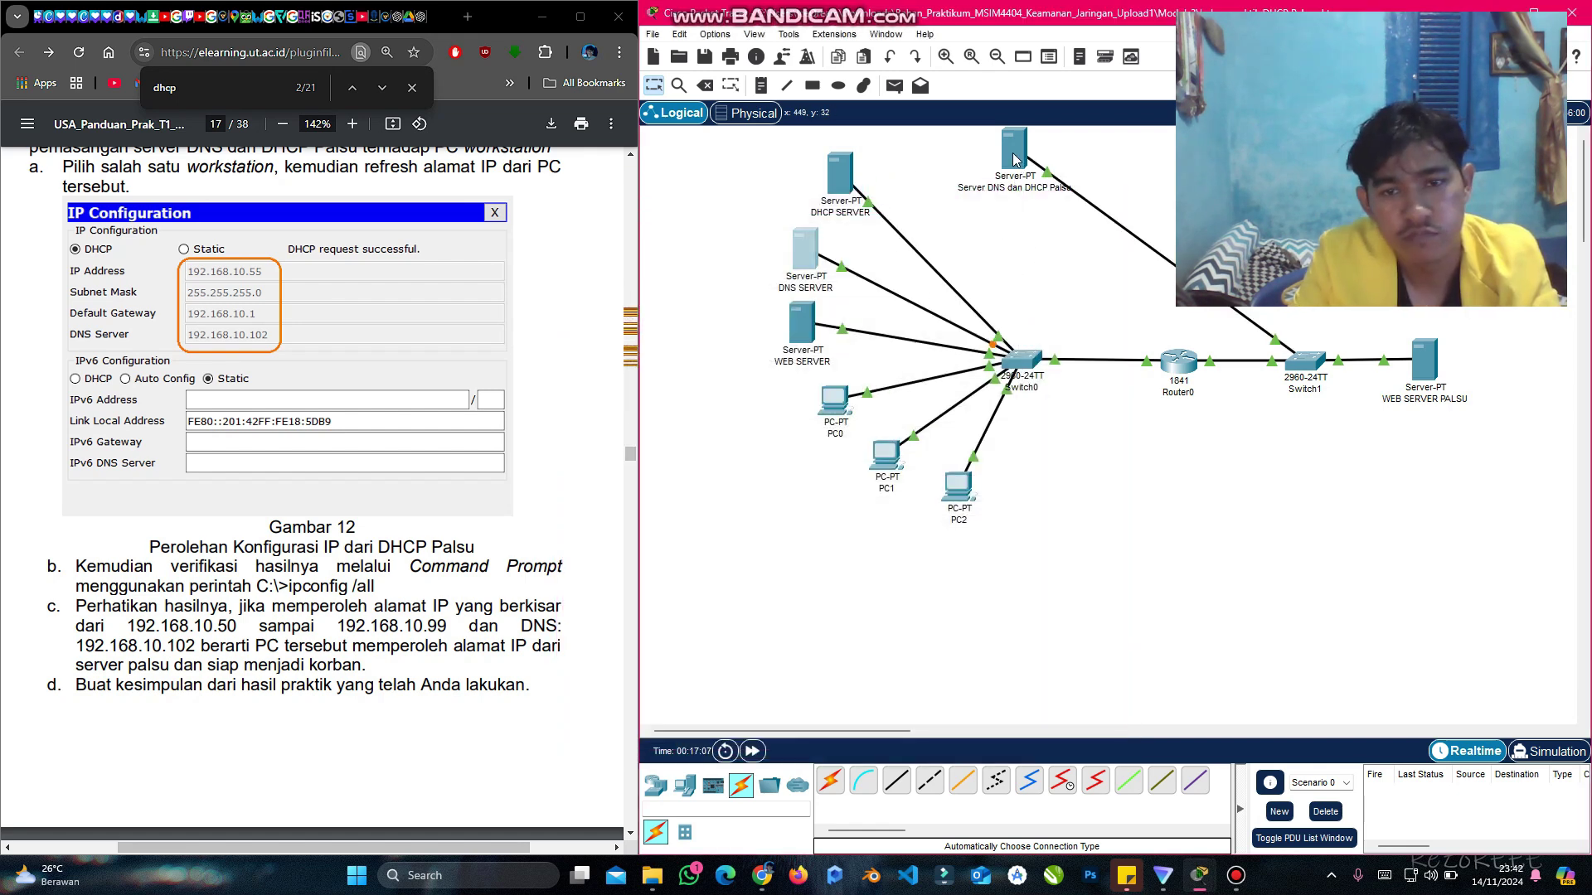
drag(1015, 157, 994, 164)
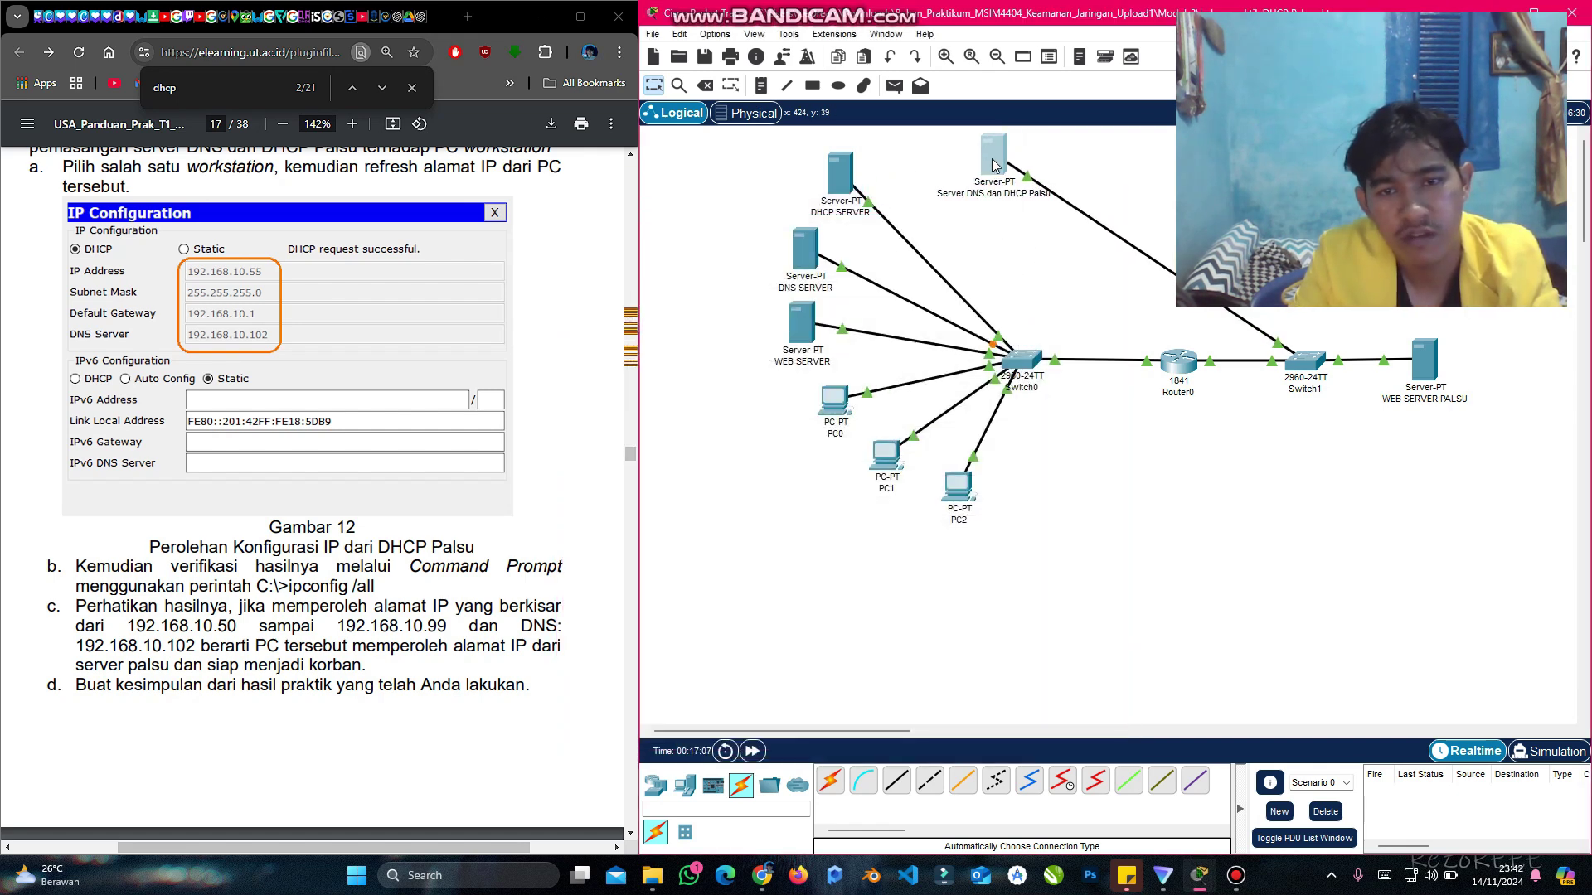
click(838, 180)
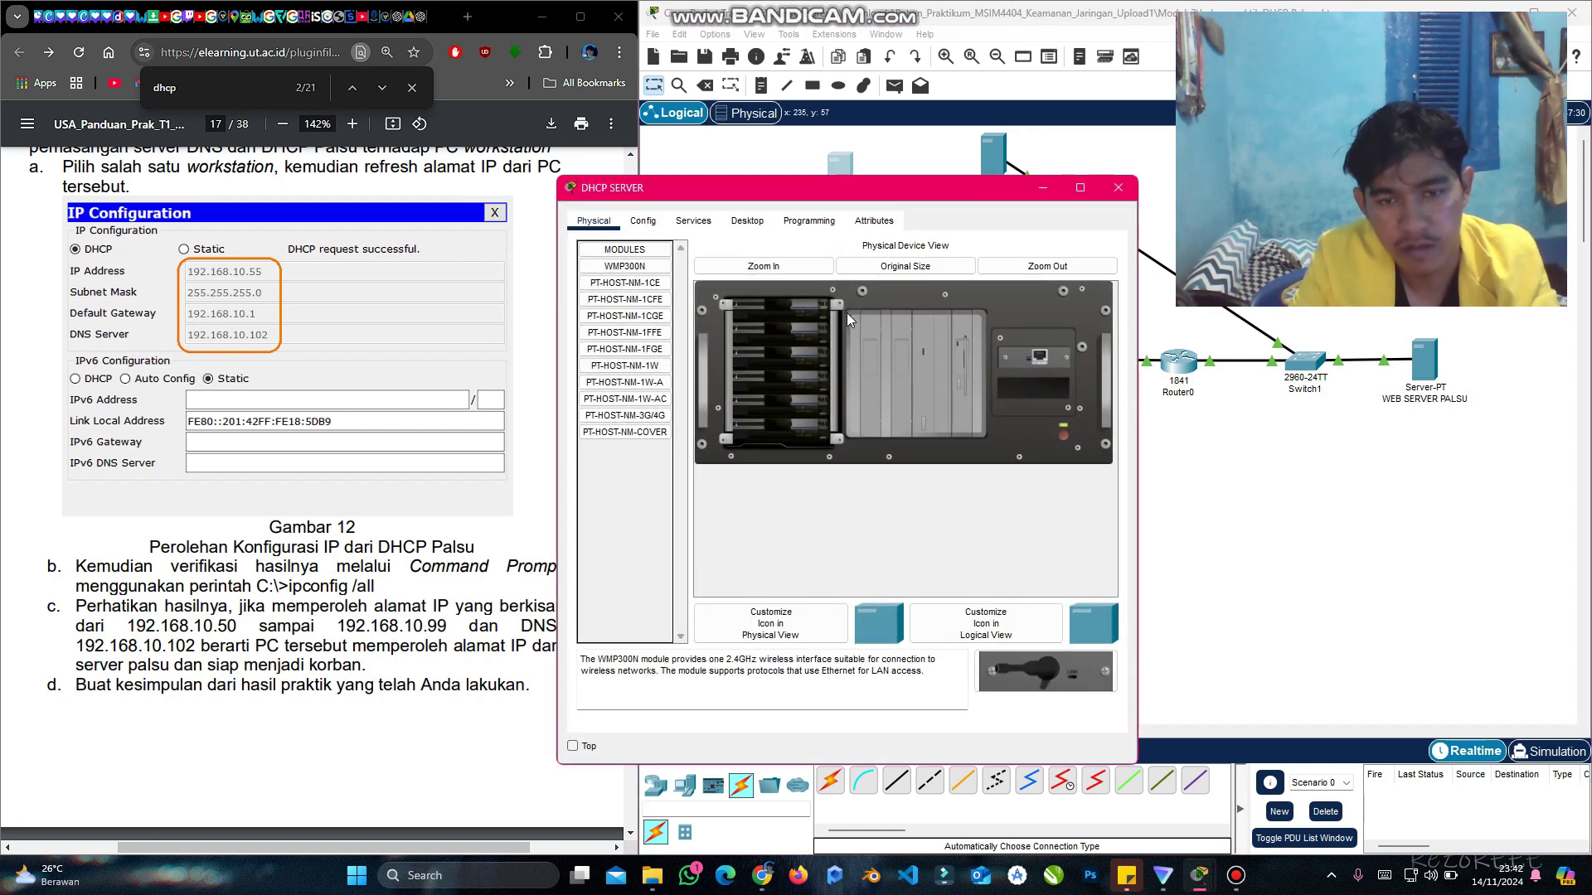
click(1040, 198)
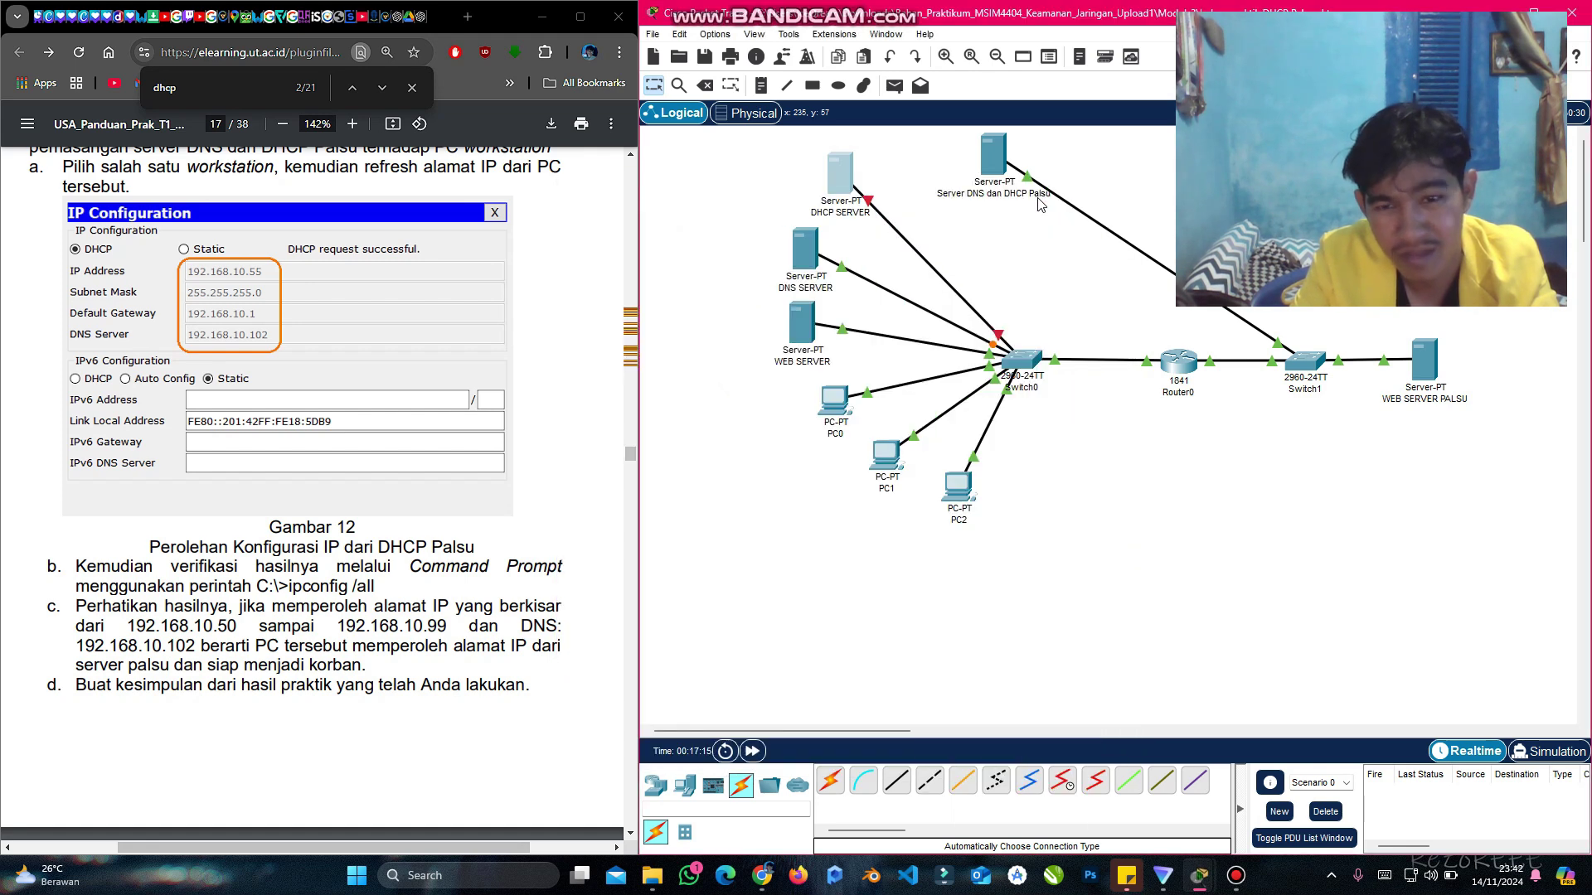
Step: Try to renew PC0's DHCP address by switching its IP configuration to static and back to DHCP, then close its settings
click(837, 413)
click(661, 303)
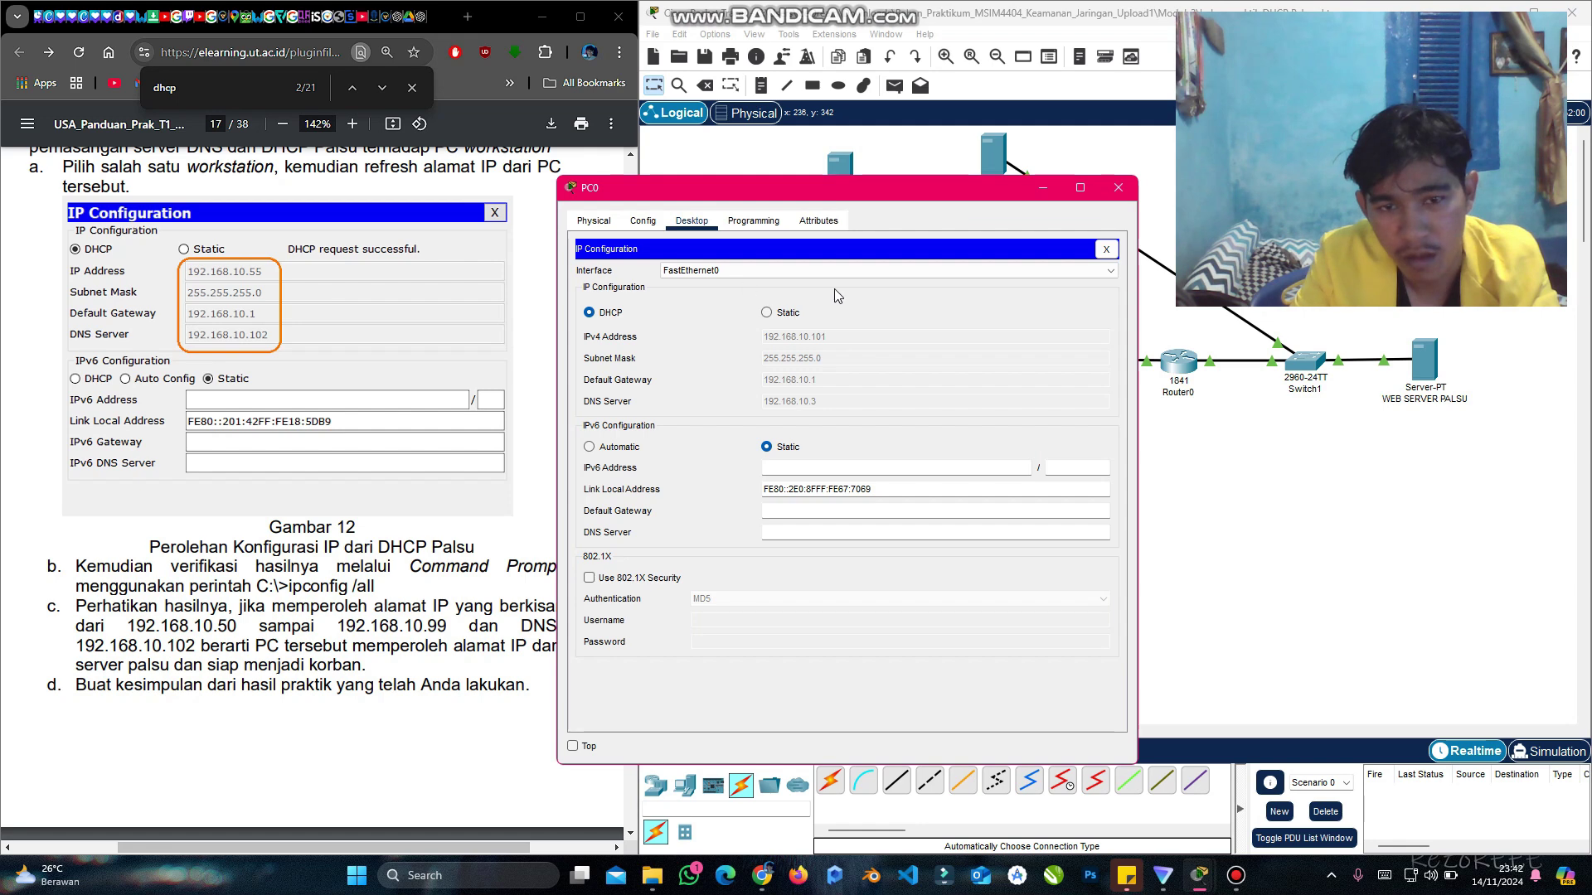
click(768, 311)
click(611, 315)
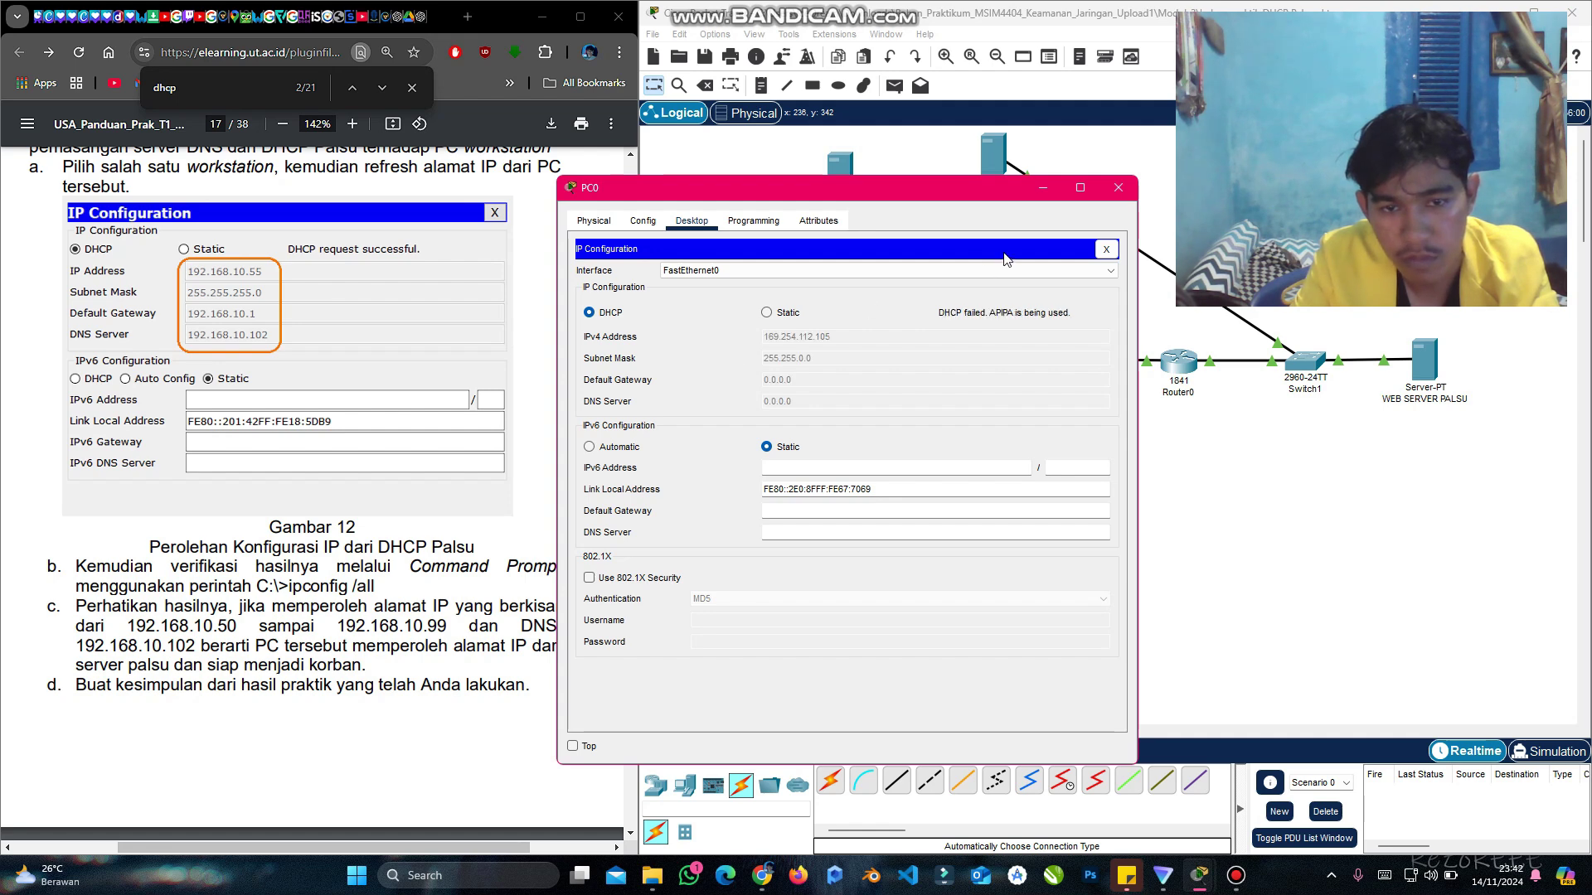
click(1121, 189)
Step: Reconnect the fake DNS and DHCP server's cable from Switch1 to port FastEthernet0/7 on Switch0
drag(1282, 349, 1025, 358)
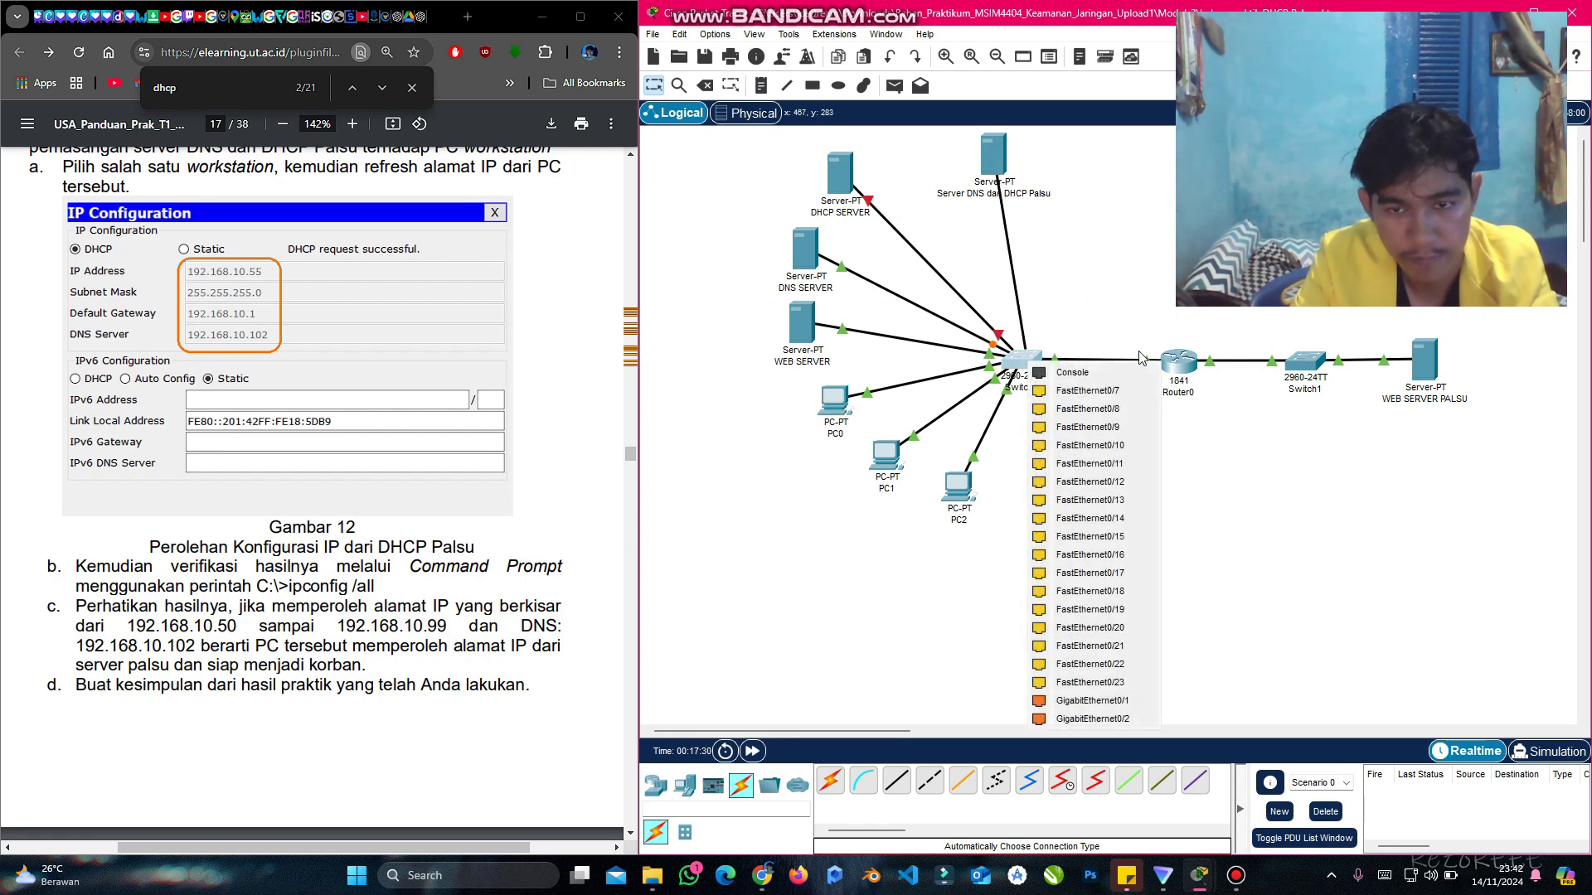
click(1117, 391)
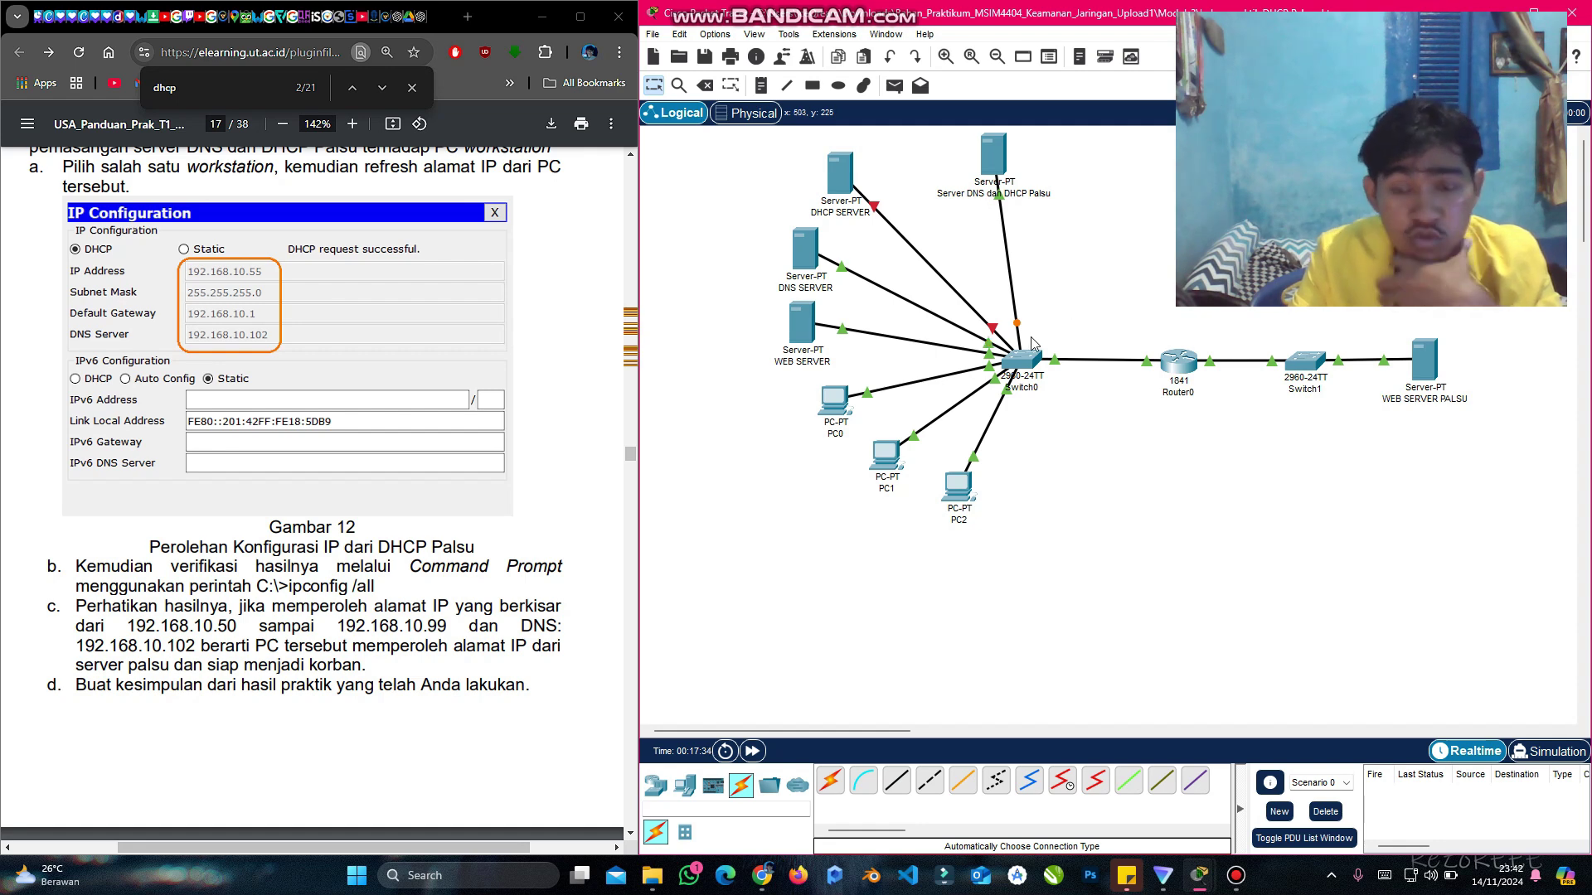
mouse_move(848, 409)
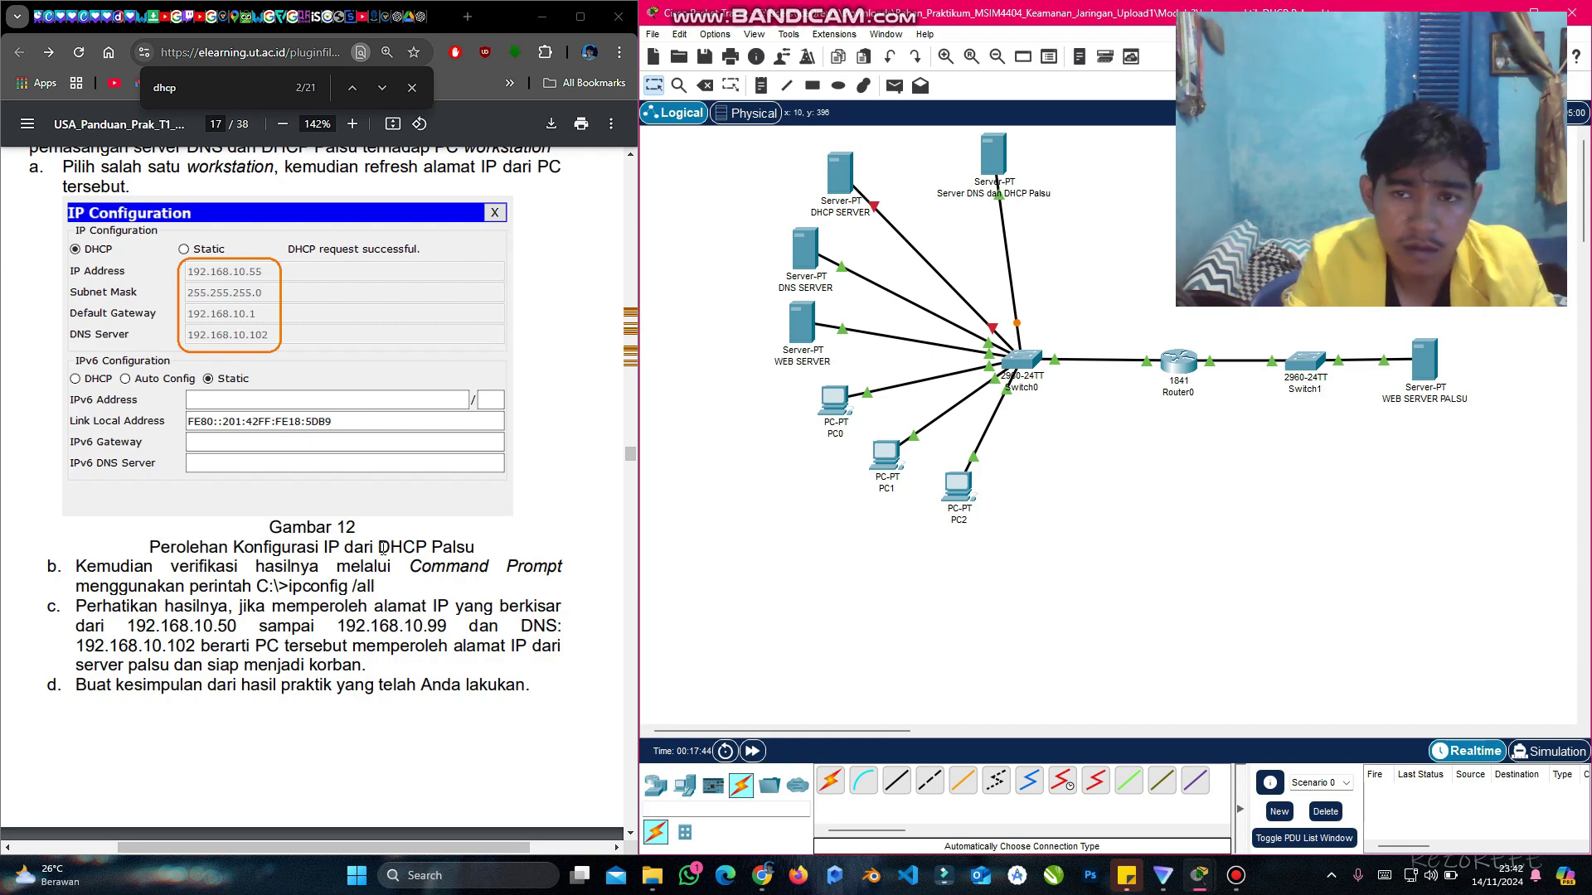
Step: Look back through the practicum guide to the earlier DHCP client and DNS table instructions
scroll(385, 492, up, 15)
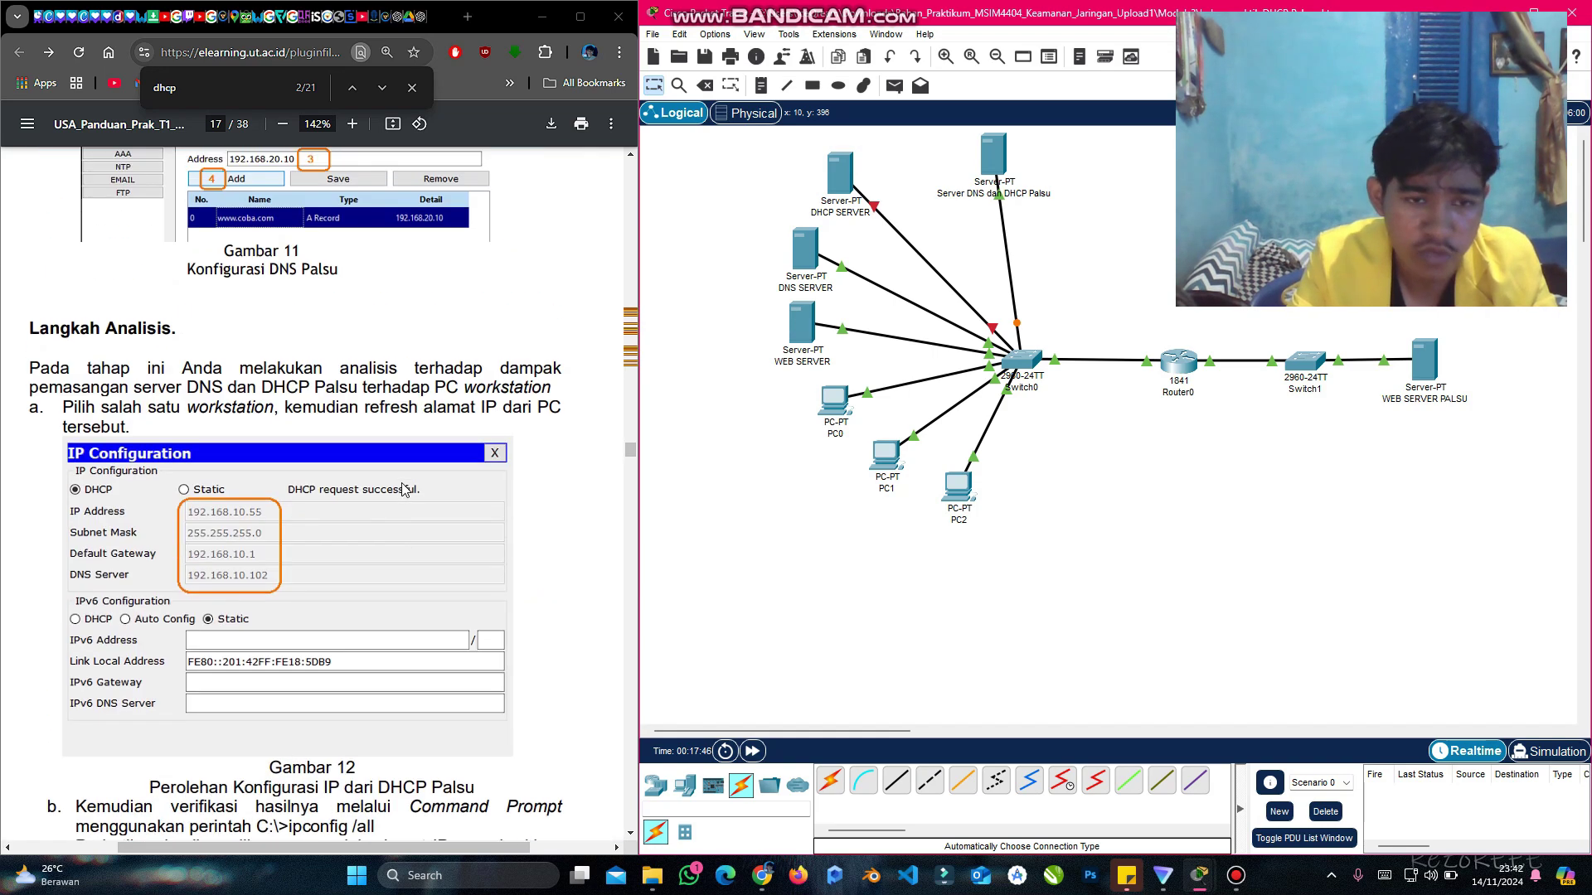
scroll(404, 489, up, 15)
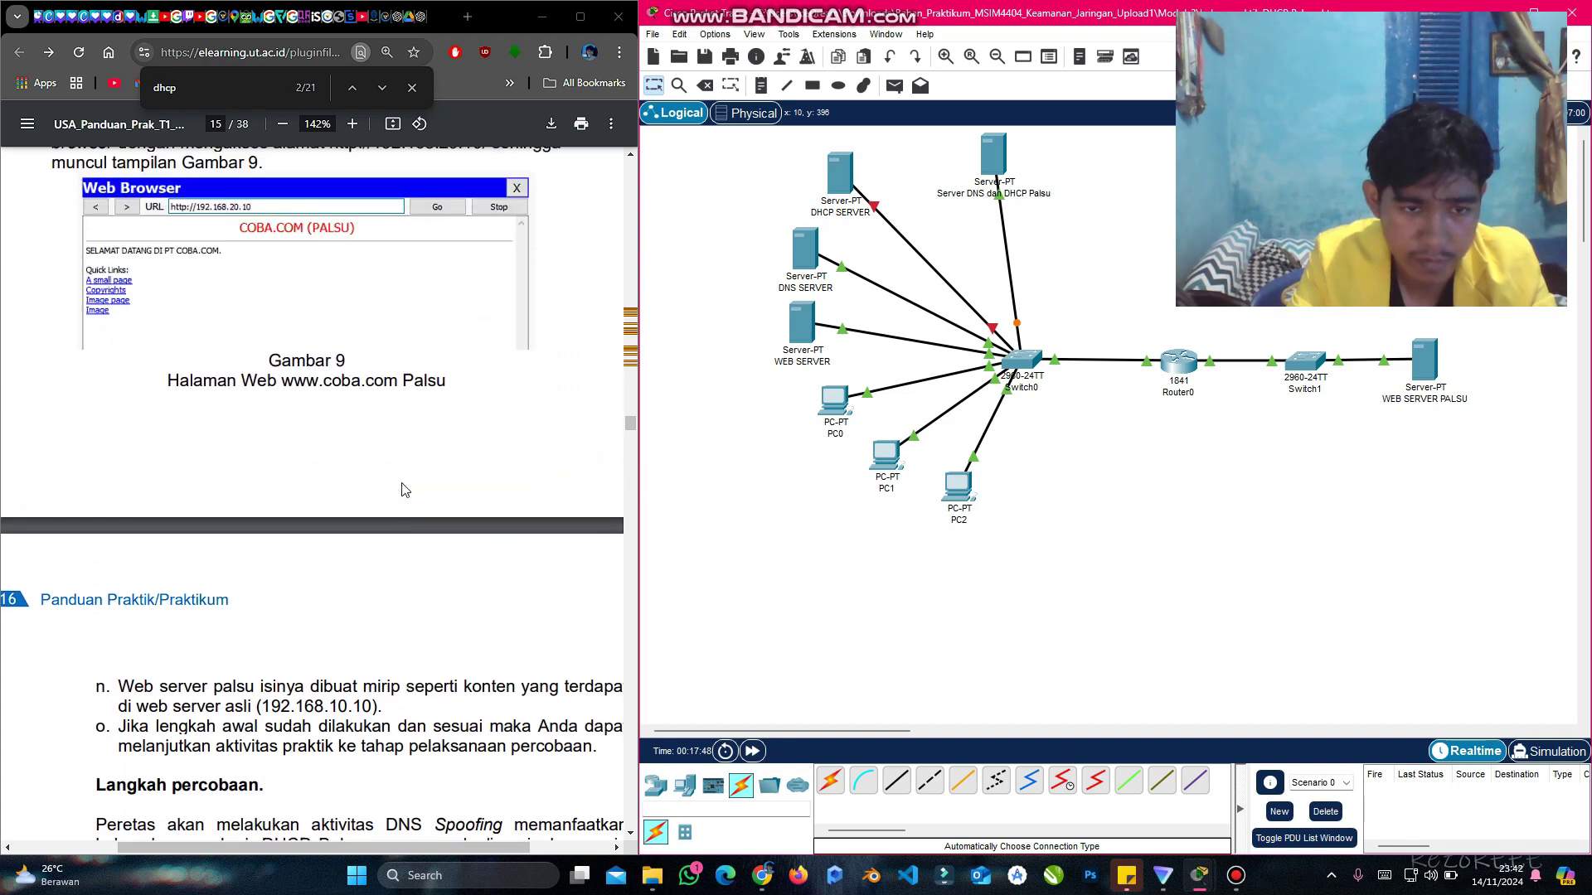
scroll(404, 489, up, 5)
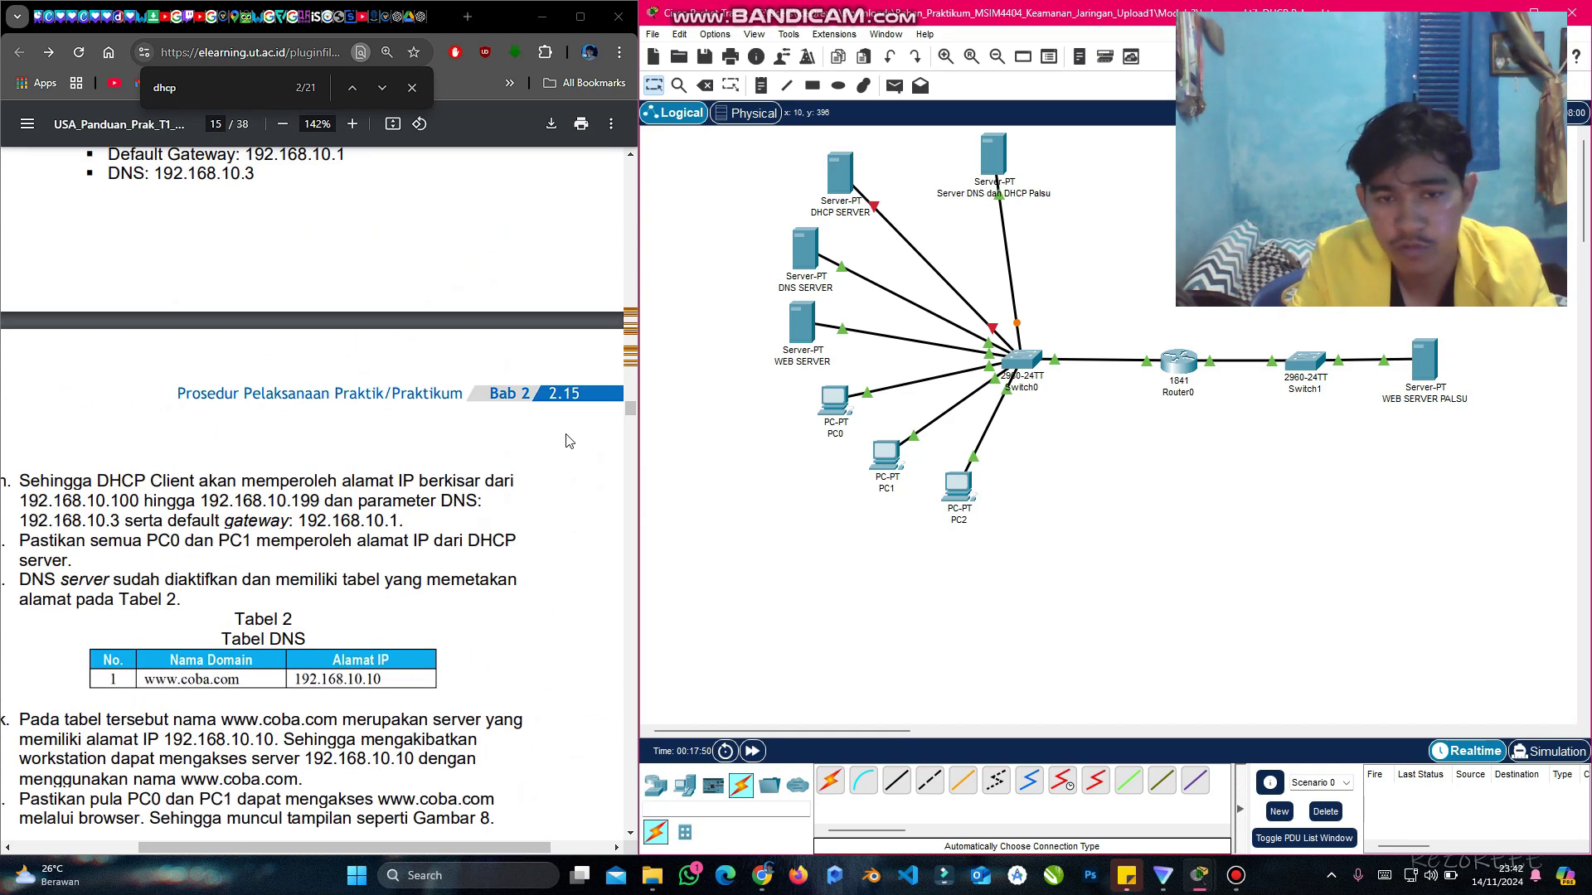